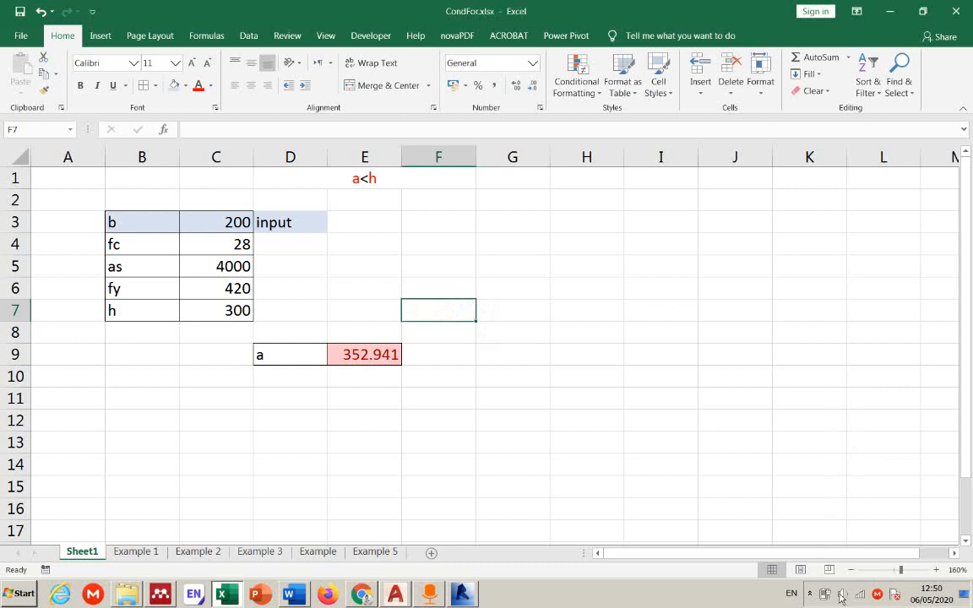
# - Lower the system speaker volume slightly
pyautogui.click(842, 593)
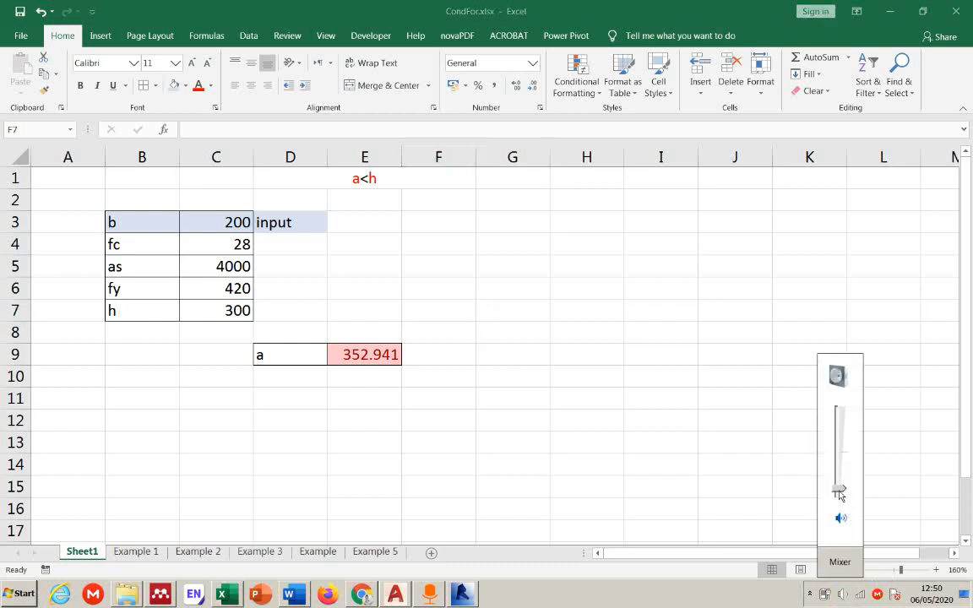
pyautogui.moveTo(840, 488); pyautogui.dragTo(840, 490)
pyautogui.click(523, 406)
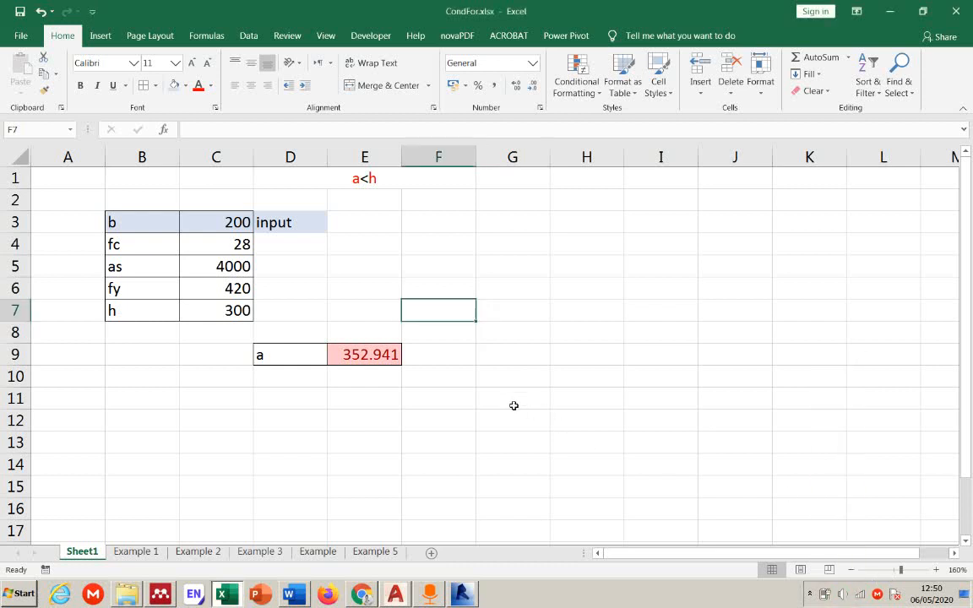
# - Open the PDF of CVLE102 lecture note 6 Conditional Formatting from the "lecture notes pdf version" folder under Lecture notes
pyautogui.click(127, 594)
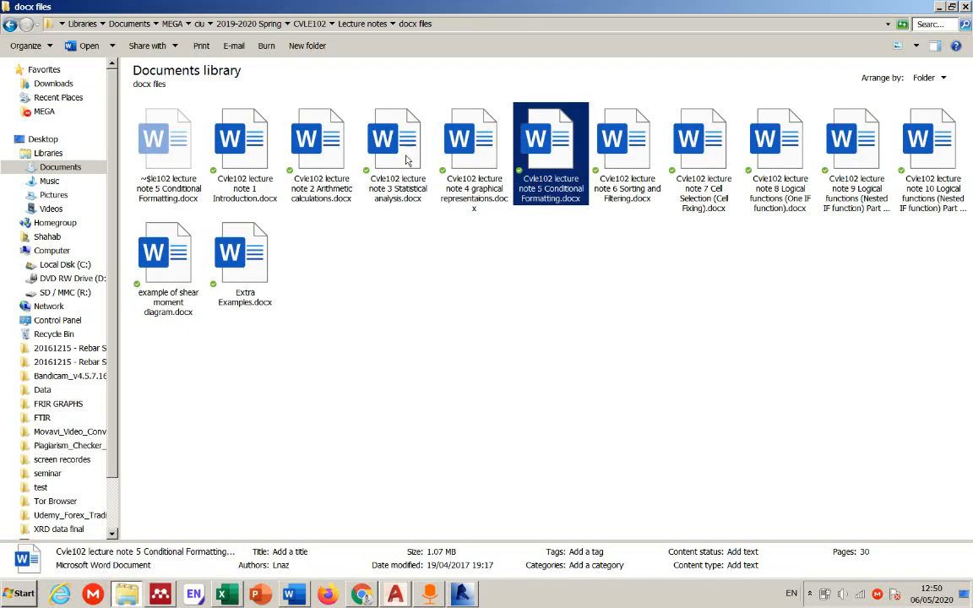
pyautogui.click(361, 22)
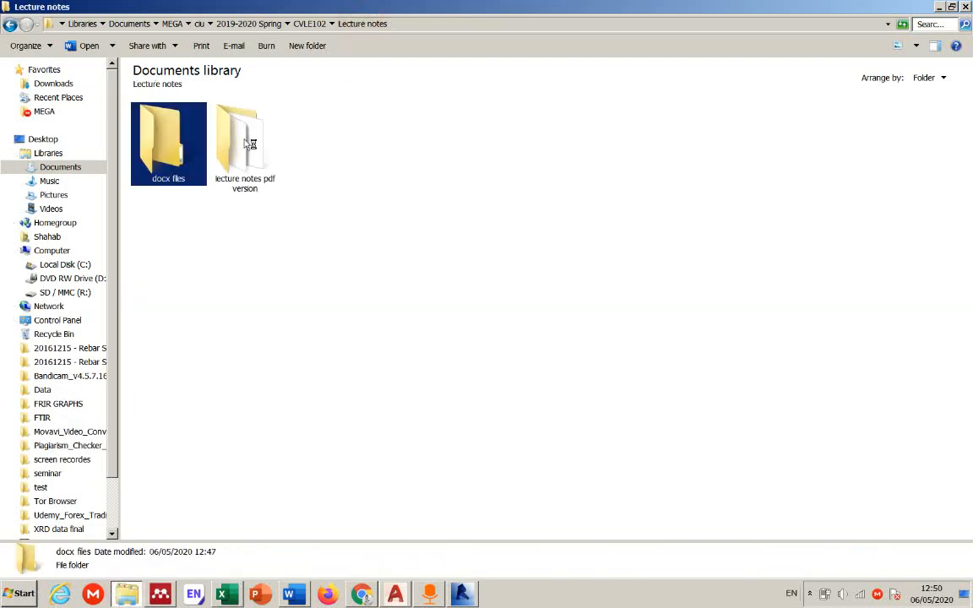
pyautogui.doubleClick(221, 129)
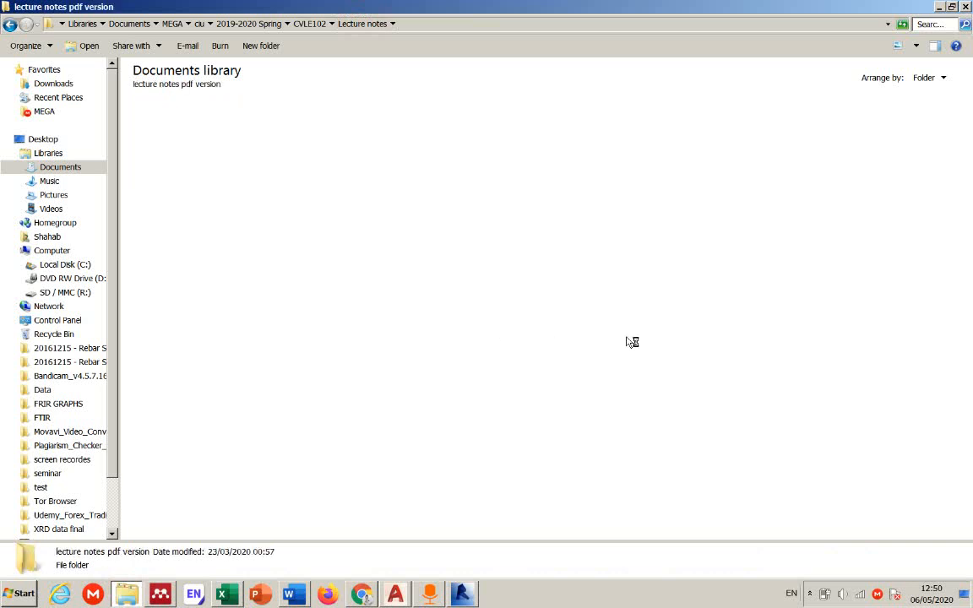
pyautogui.click(844, 596)
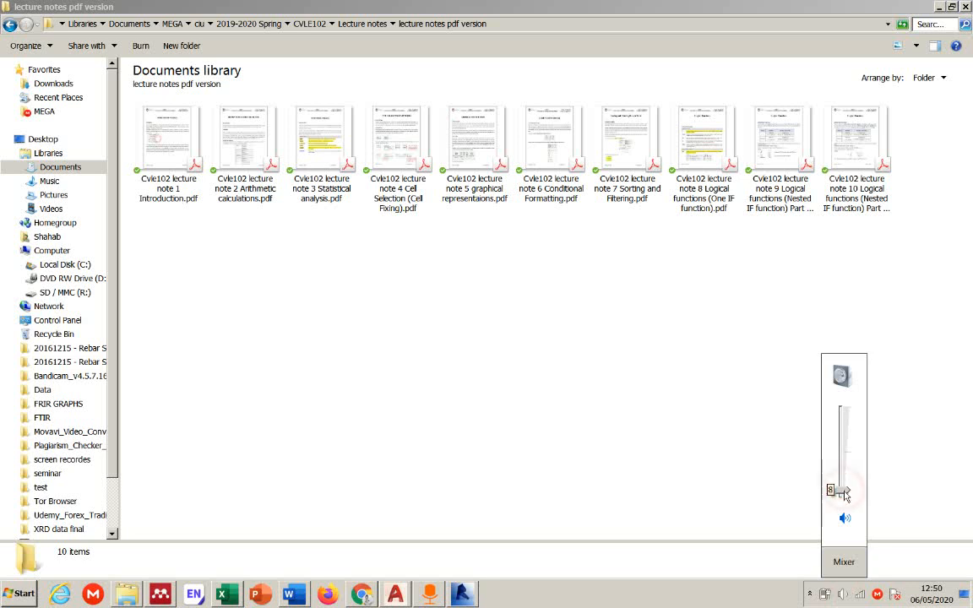
pyautogui.click(593, 346)
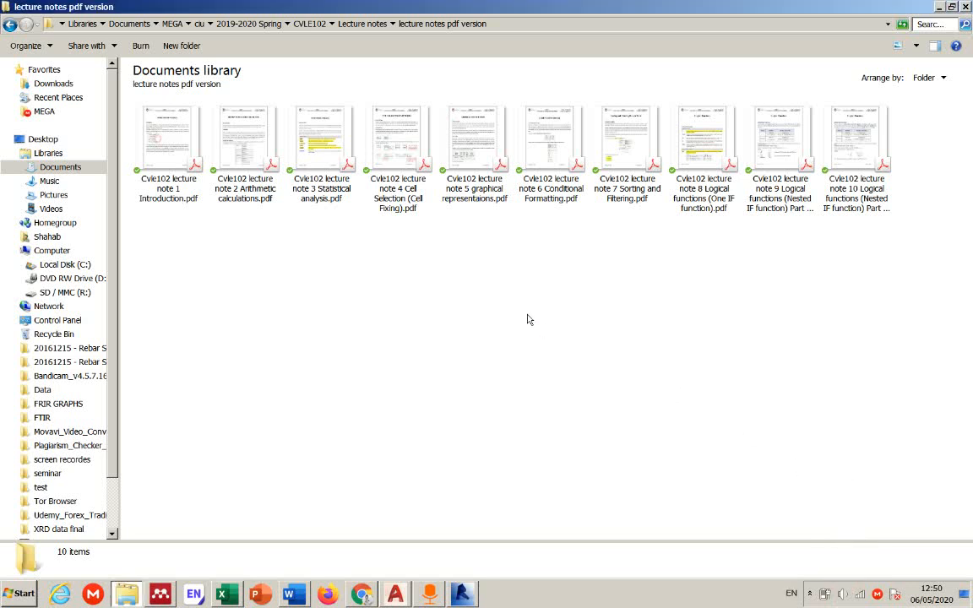
pyautogui.click(552, 157)
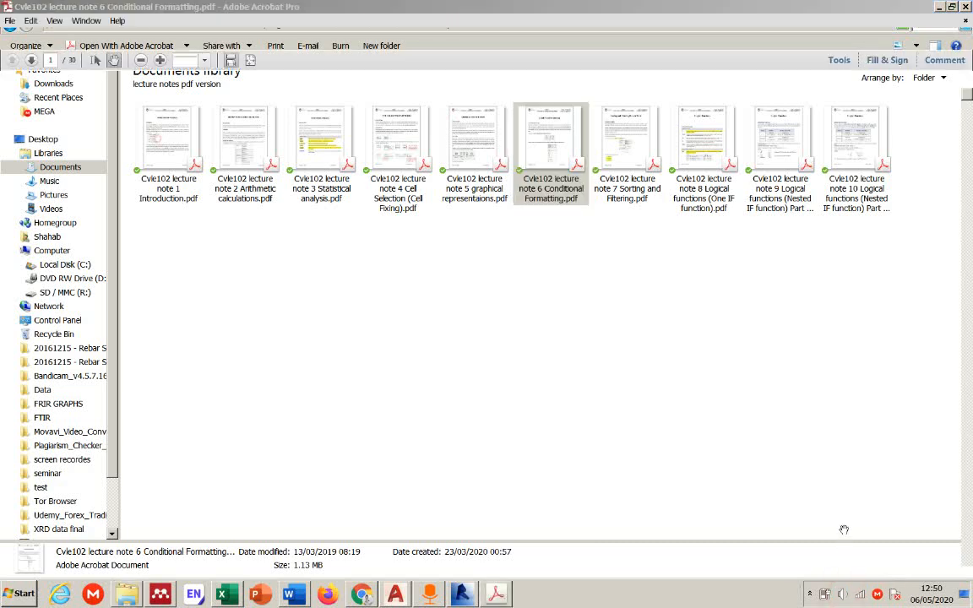
# - Set the system speaker volume to 5
pyautogui.click(843, 594)
pyautogui.click(843, 496)
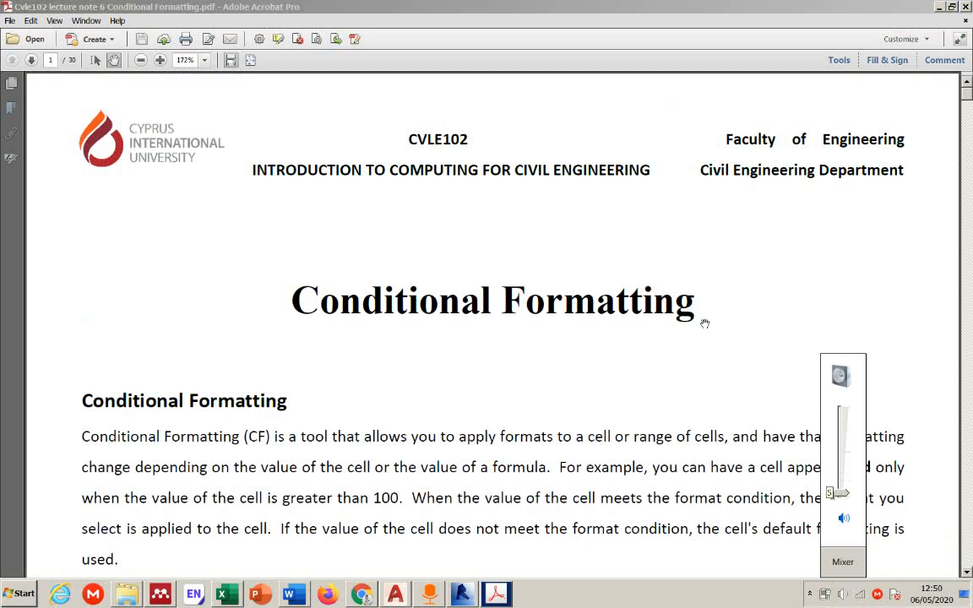
pyautogui.click(710, 324)
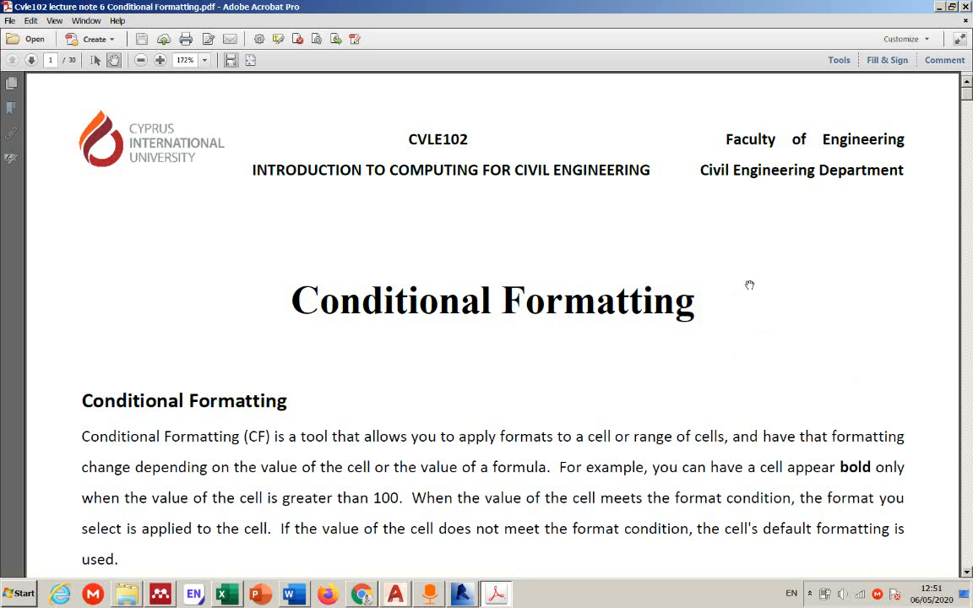
# - Draw separate red rectangles around "Formatting" and "Conditional" in the PDF's title with the screen annotation tool, and clear the annotations
pyautogui.hotkey('ctrl', 'alt', 'd')
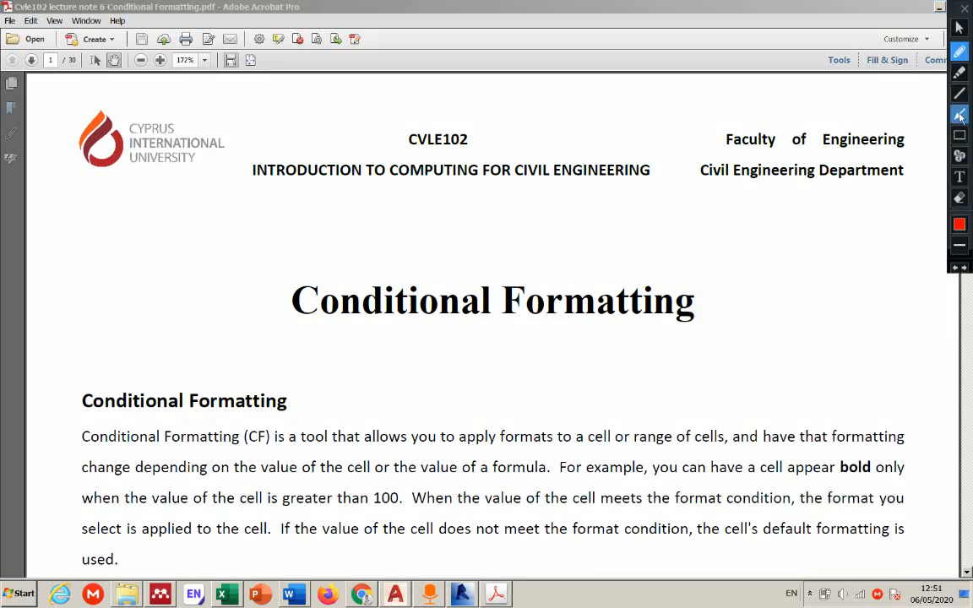
pyautogui.click(959, 136)
pyautogui.moveTo(715, 275); pyautogui.dragTo(631, 310)
pyautogui.moveTo(582, 334); pyautogui.dragTo(497, 329)
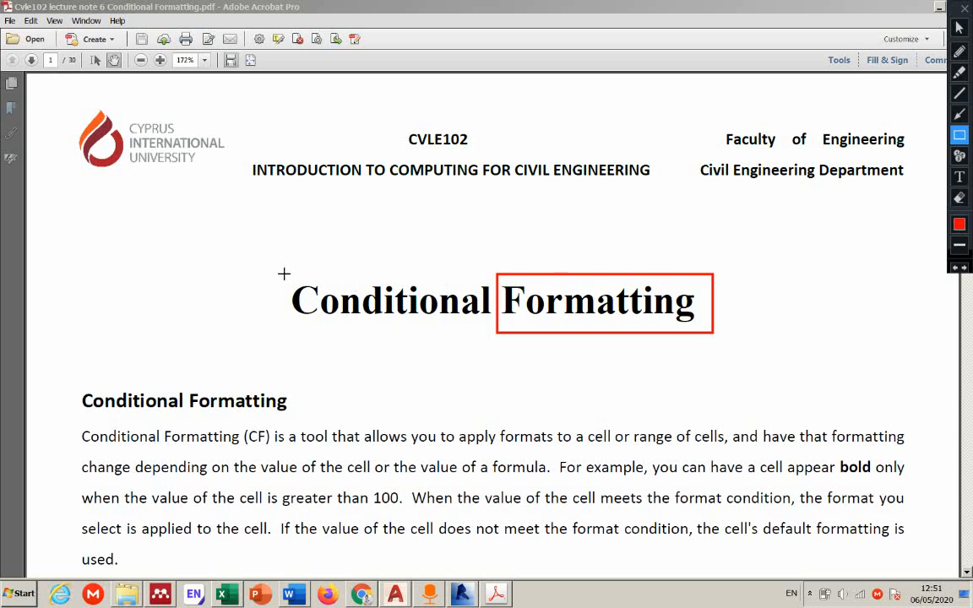
pyautogui.moveTo(283, 274)
pyautogui.mouseDown()
pyautogui.moveTo(403, 332)
pyautogui.moveTo(493, 331)
pyautogui.mouseUp()
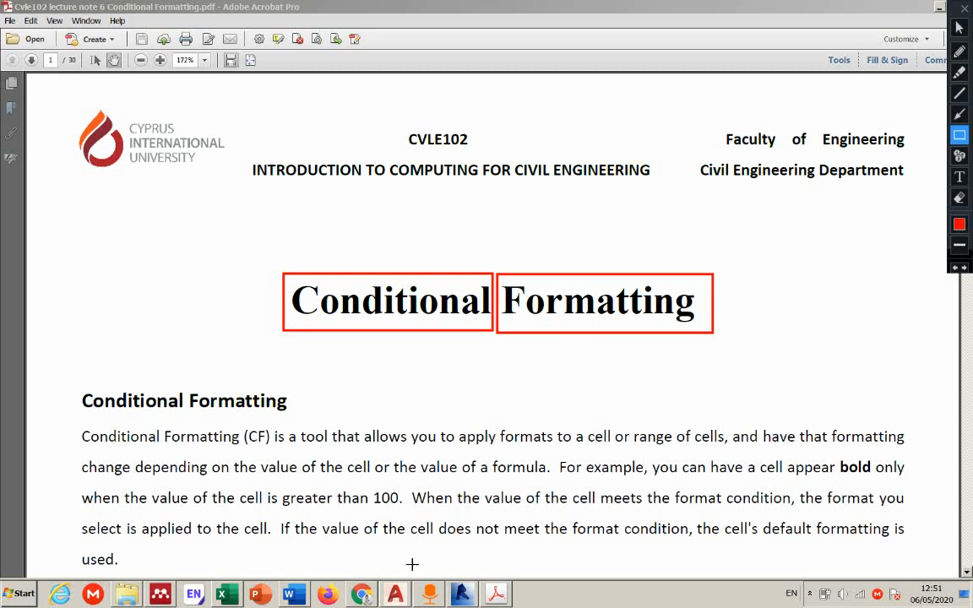
pyautogui.press('Escape')
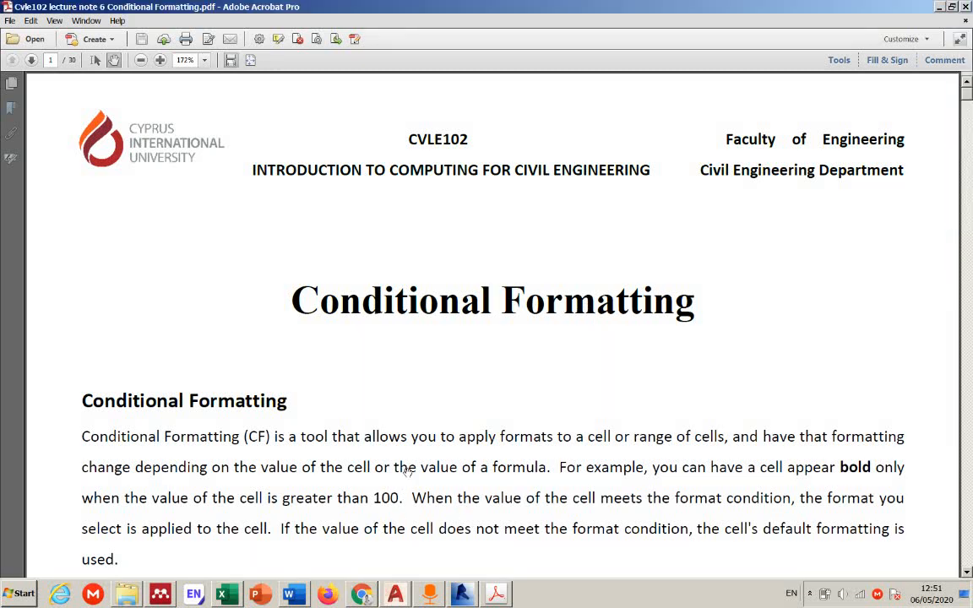
# - Switch to the CondFor.xlsx workbook in Excel and select the merged cell containing the condition a<h
pyautogui.click(225, 594)
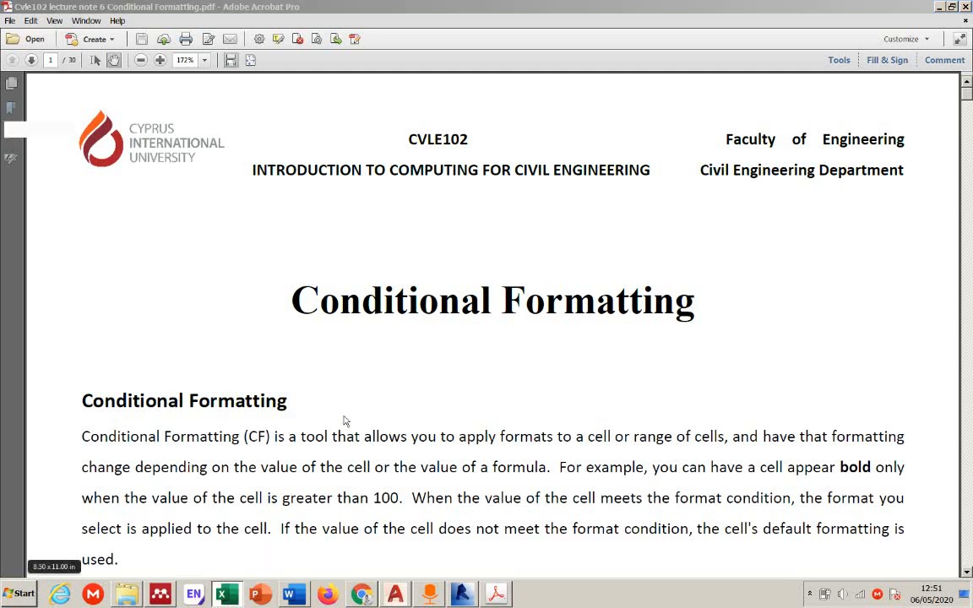
pyautogui.click(507, 349)
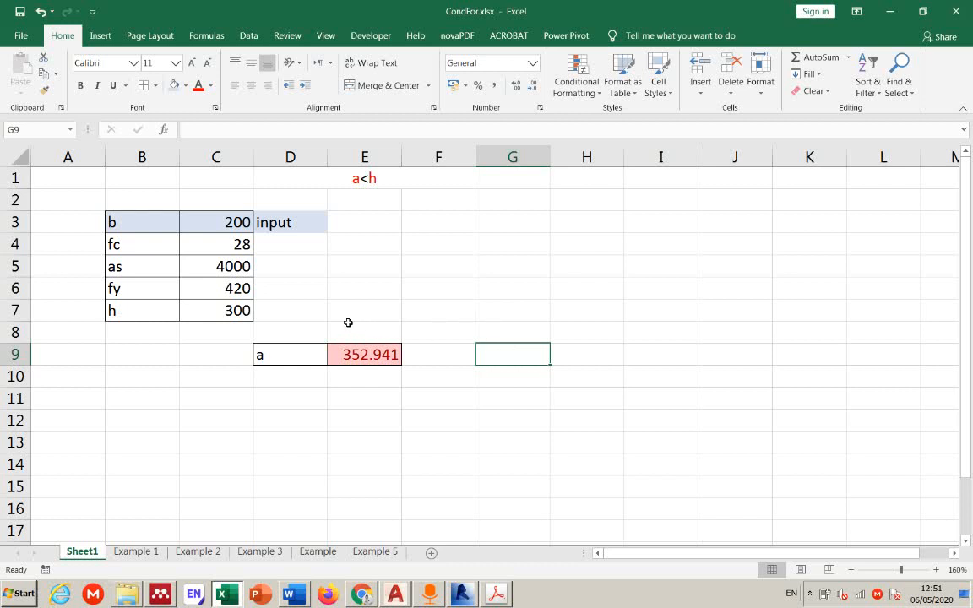
pyautogui.click(375, 179)
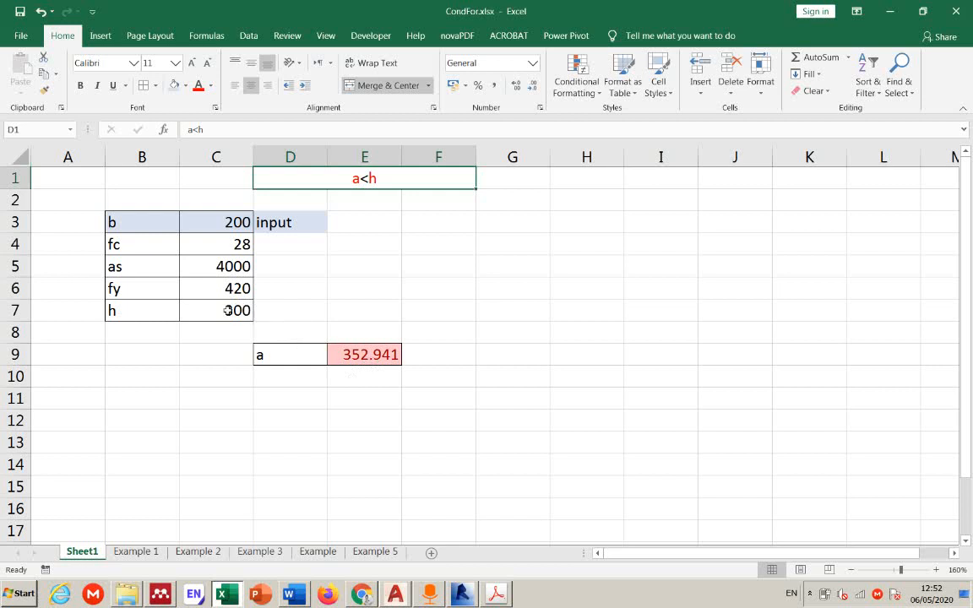
# - Set the input b in cell C3 to 250
pyautogui.click(223, 223)
pyautogui.write('250')
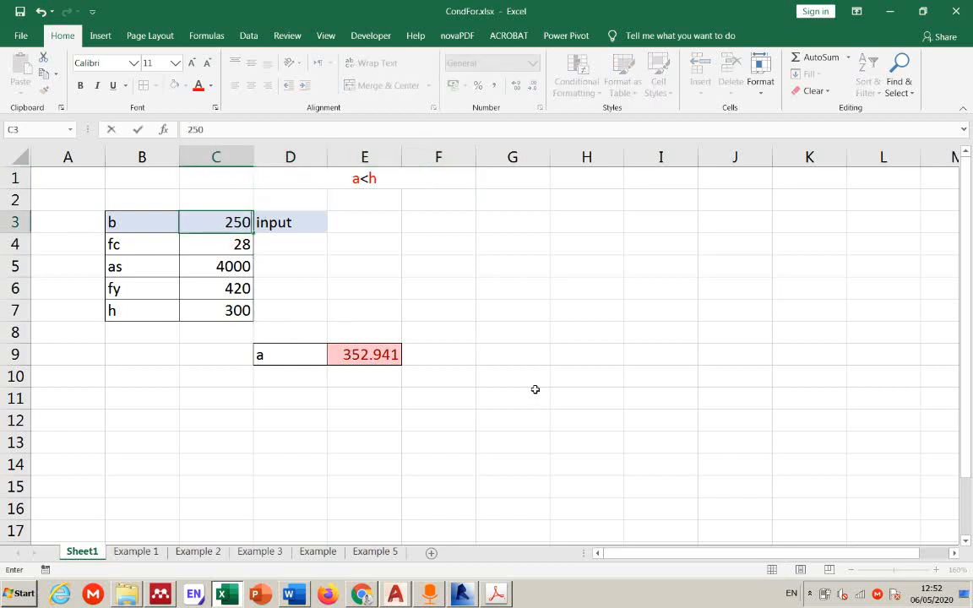
pyautogui.press('Return')
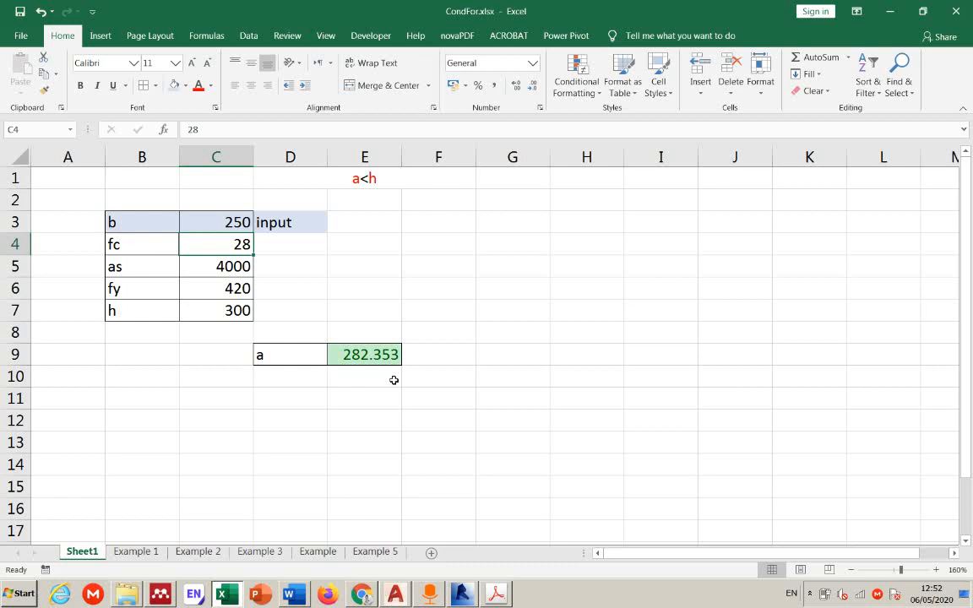
# - Change the input b in cell C3 to 220
pyautogui.click(236, 215)
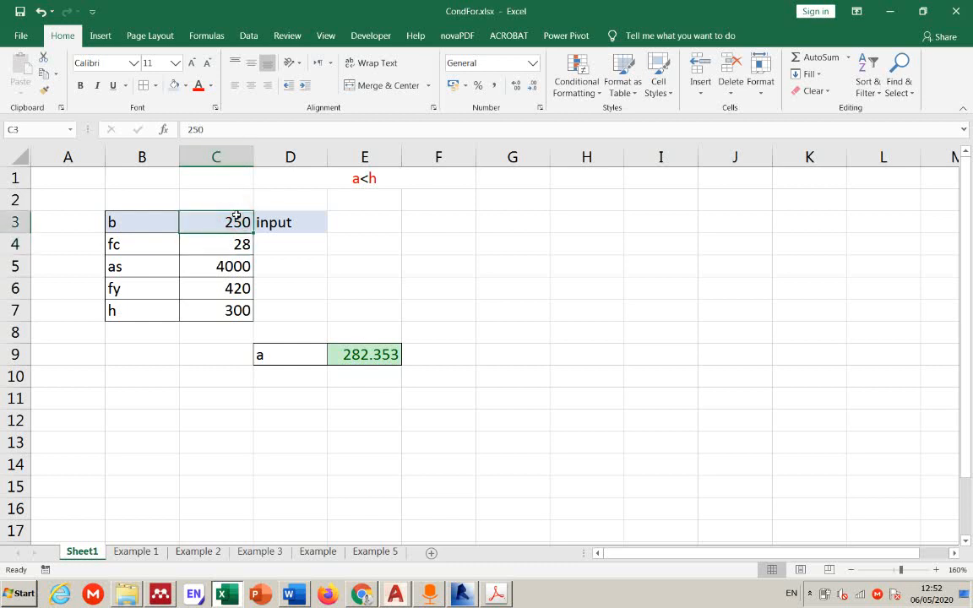
pyautogui.write('220')
pyautogui.press('Return')
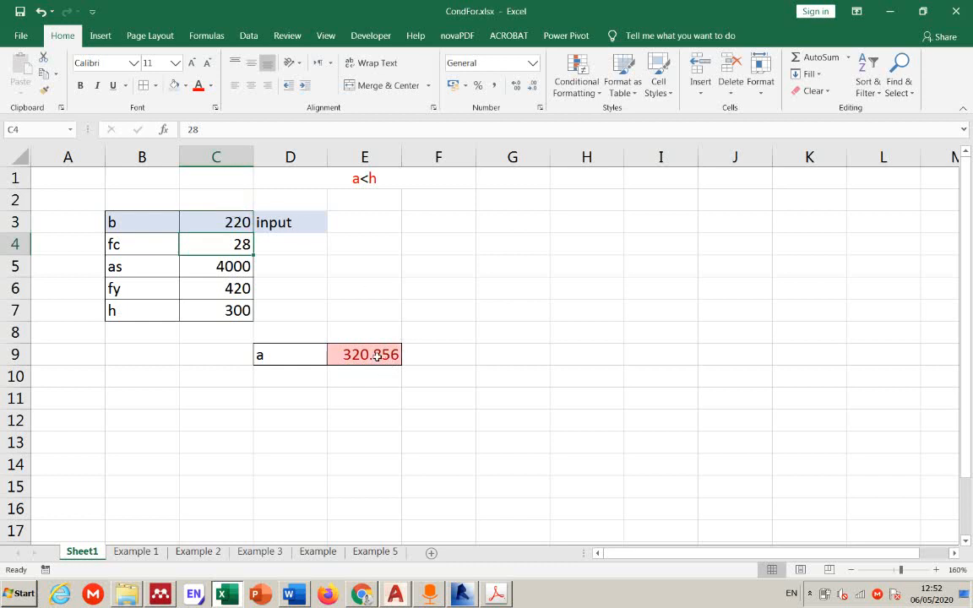
# - Inspect the formula for a in cell E9 and its referenced input cells, leaving the formula as it is
pyautogui.click(372, 353)
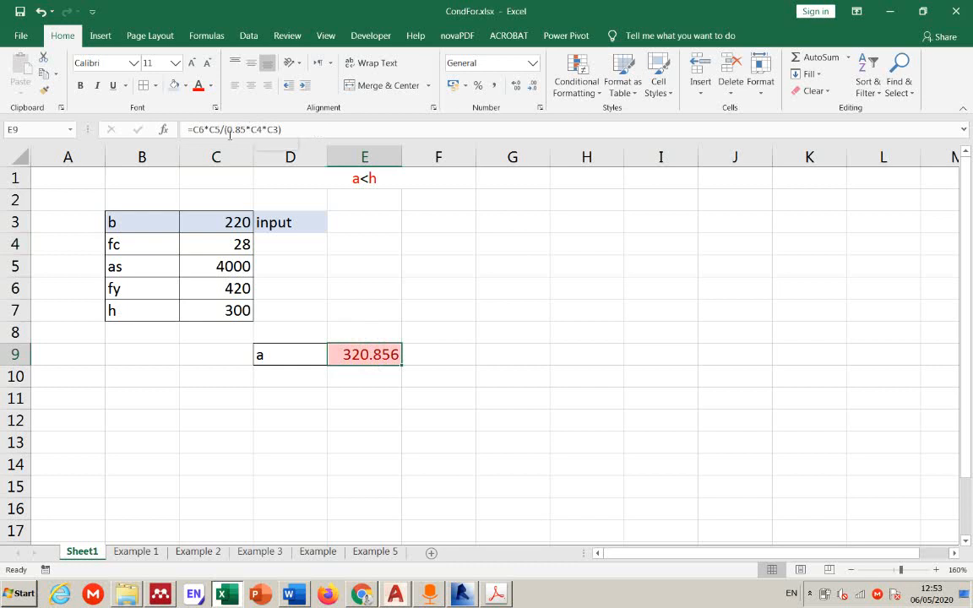
pyautogui.doubleClick(369, 353)
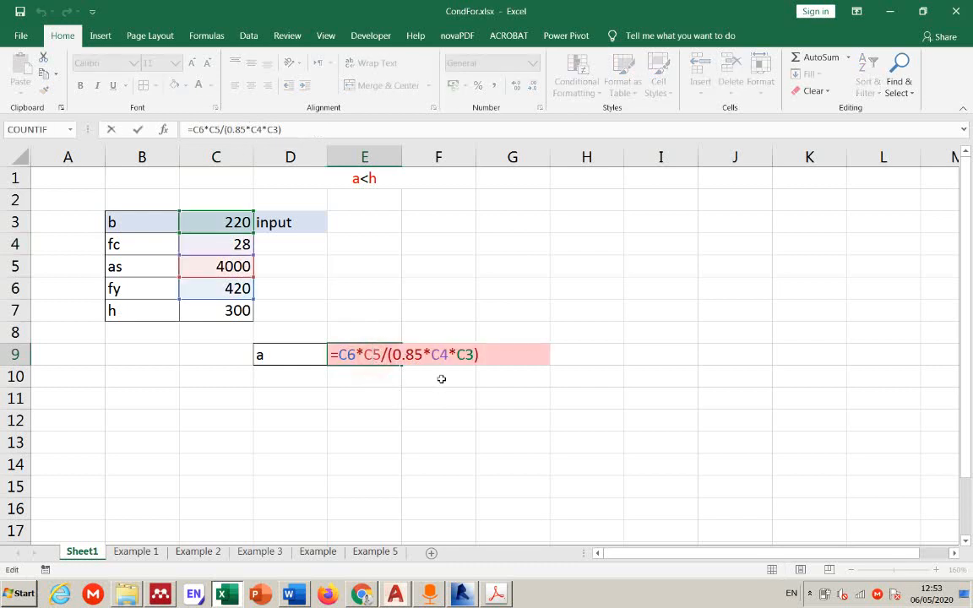
pyautogui.press('Escape')
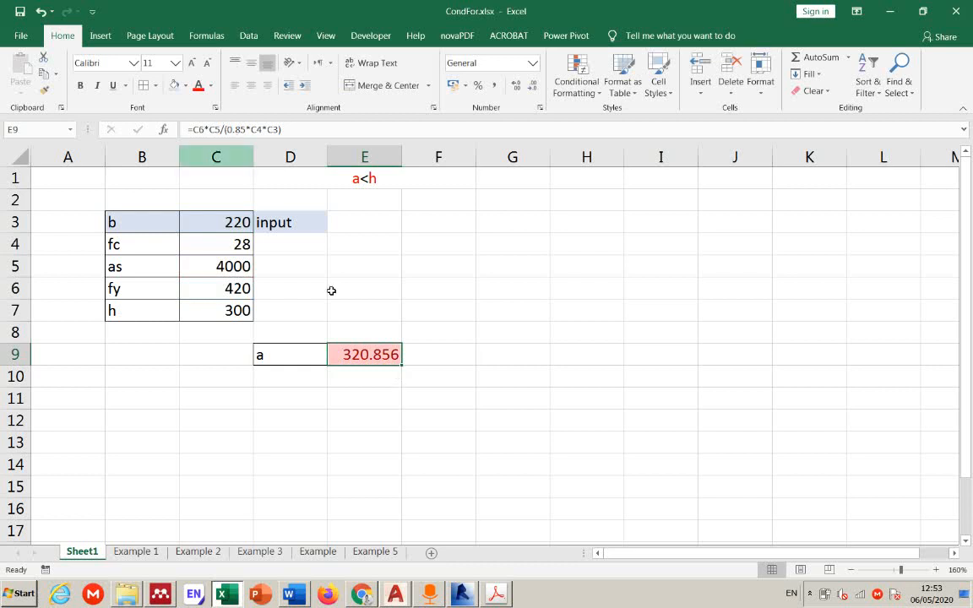
pyautogui.click(372, 395)
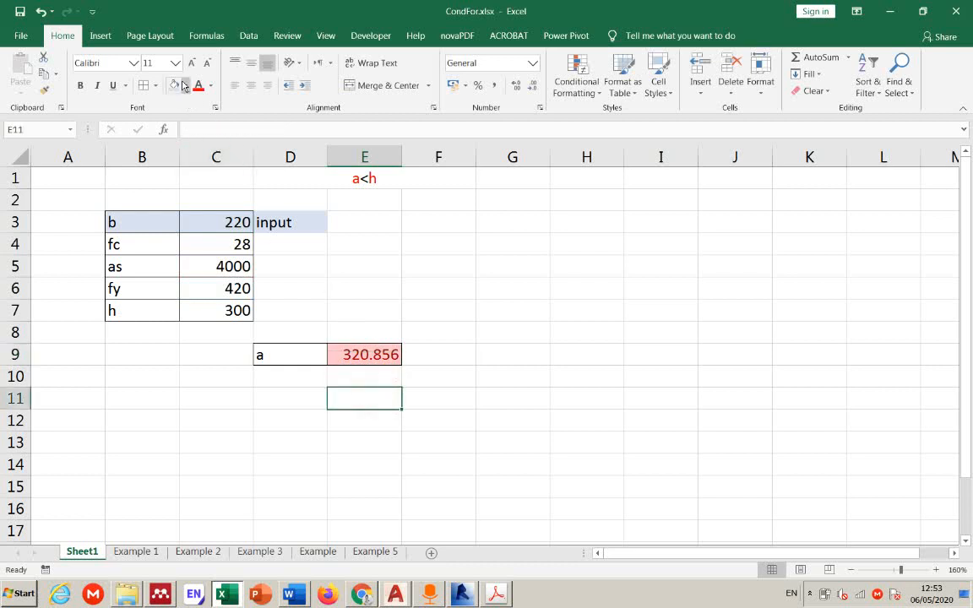
pyautogui.click(184, 86)
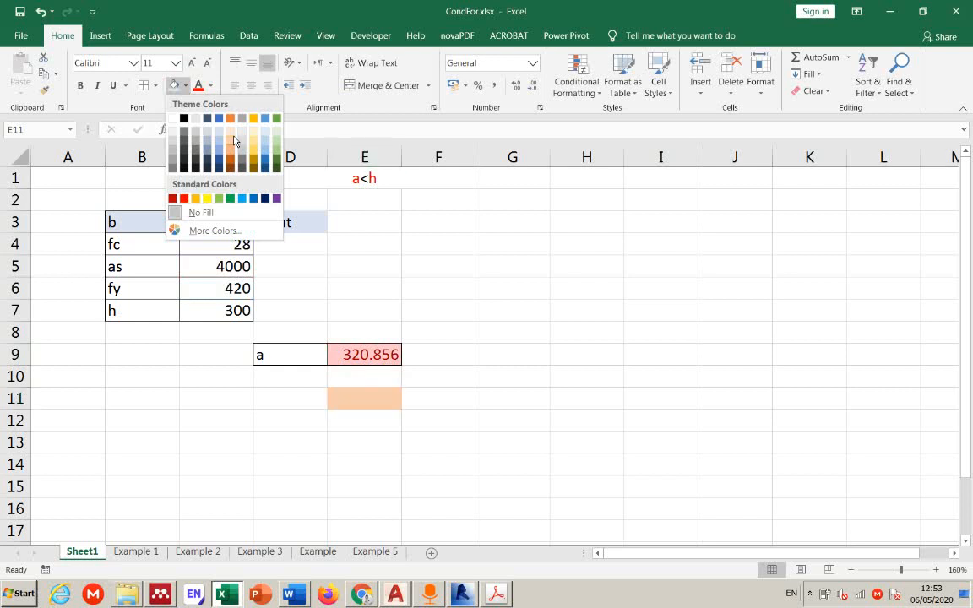
pyautogui.click(404, 344)
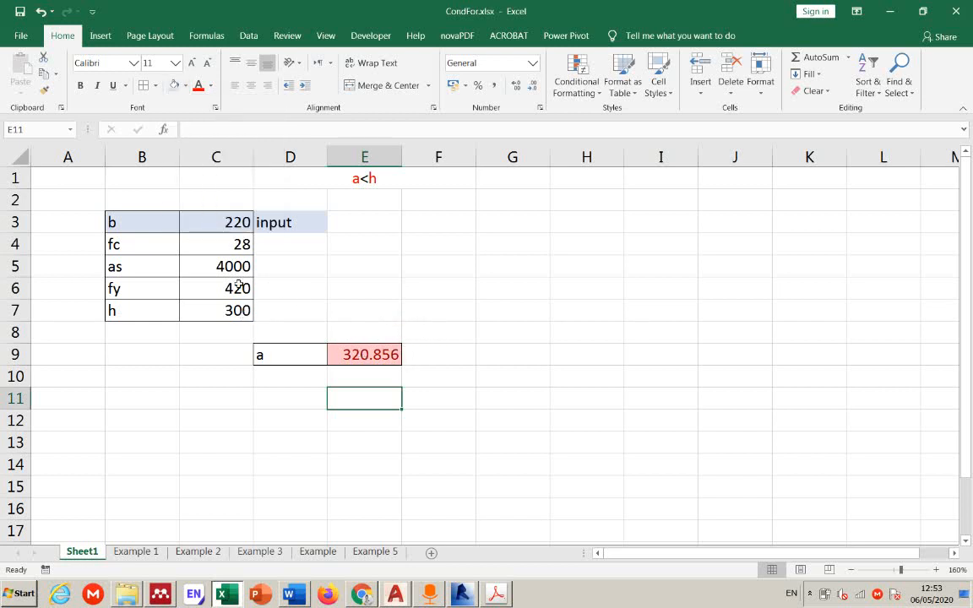
# - Enter 300 as the value of b in cell C3
pyautogui.click(240, 221)
pyautogui.write('300')
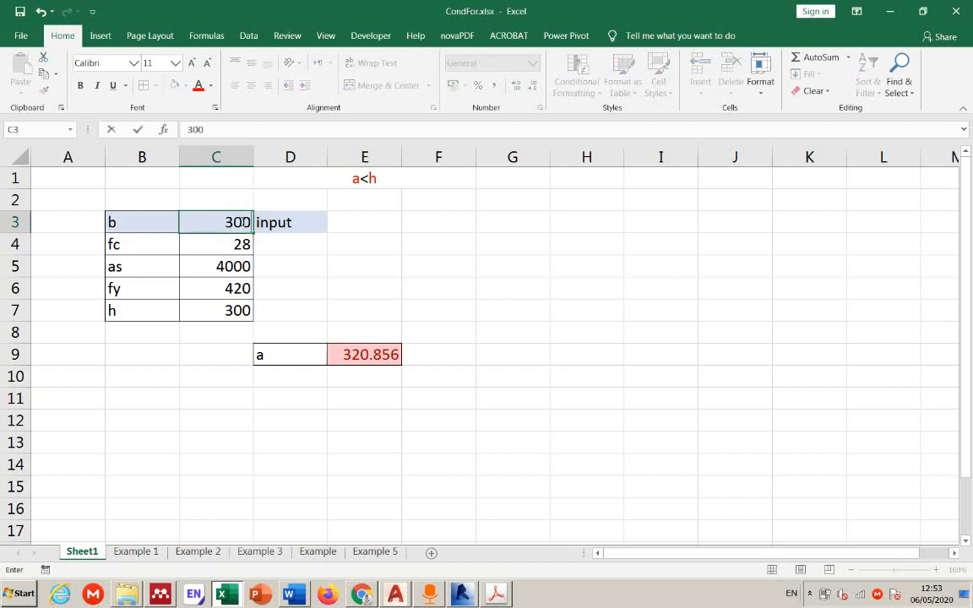
pyautogui.press('Return')
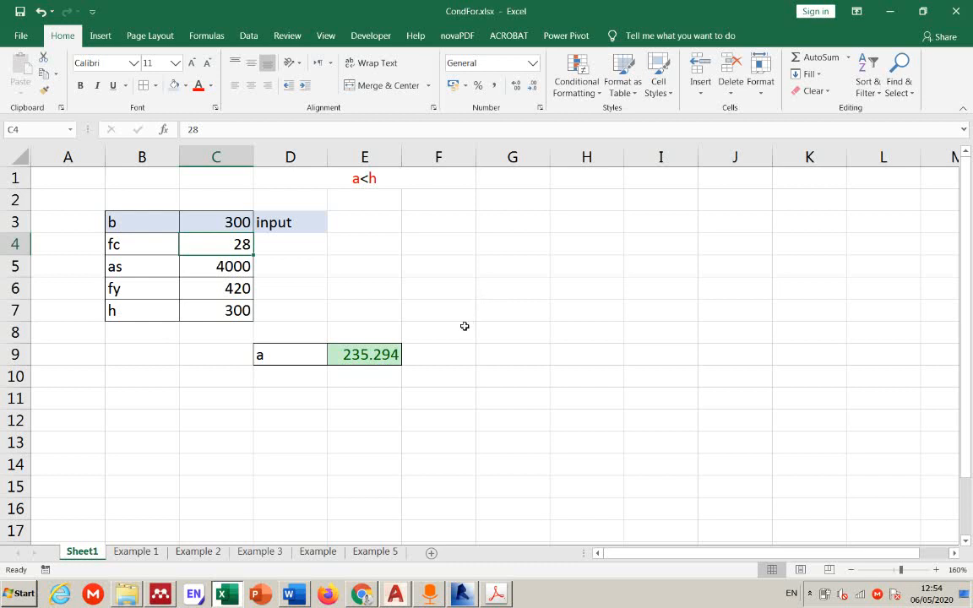
# - Switch to the lecture note PDF in Acrobat and read through the Conditional Formatting introduction, Highlight Cells Rules and Top/Bottom Rules sections
pyautogui.click(498, 601)
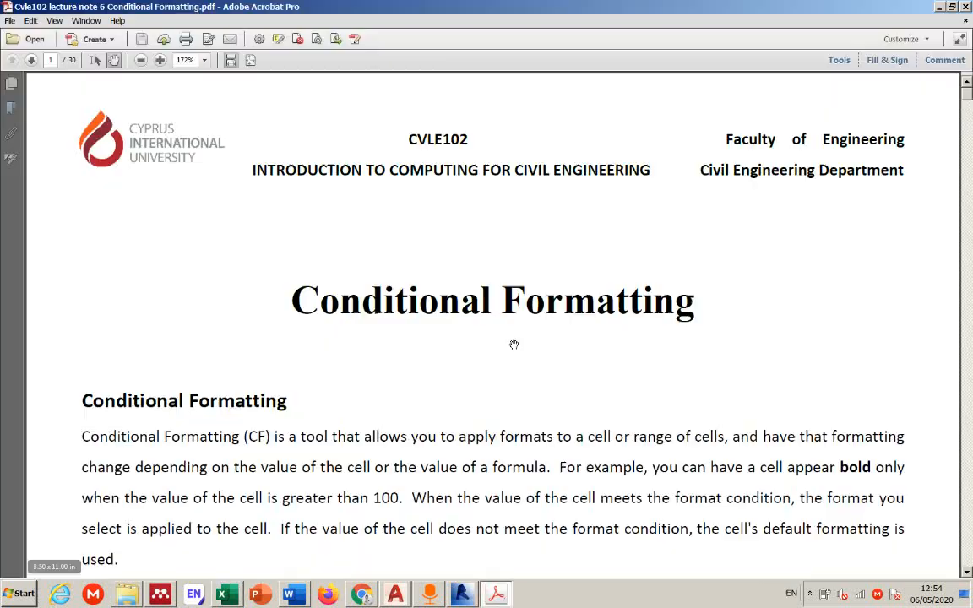
pyautogui.scroll(-5, 473, 295)
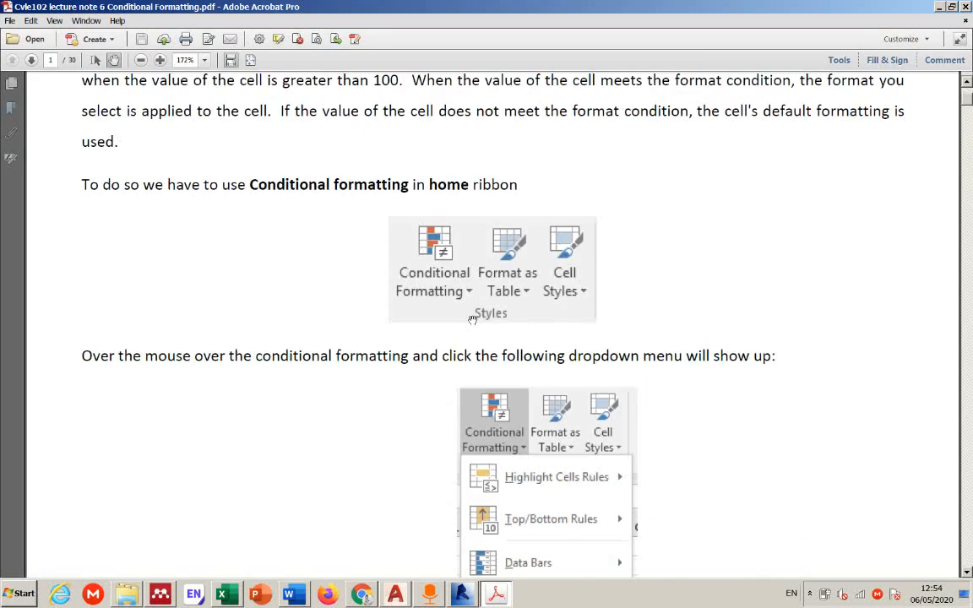
pyautogui.scroll(-5, 468, 292)
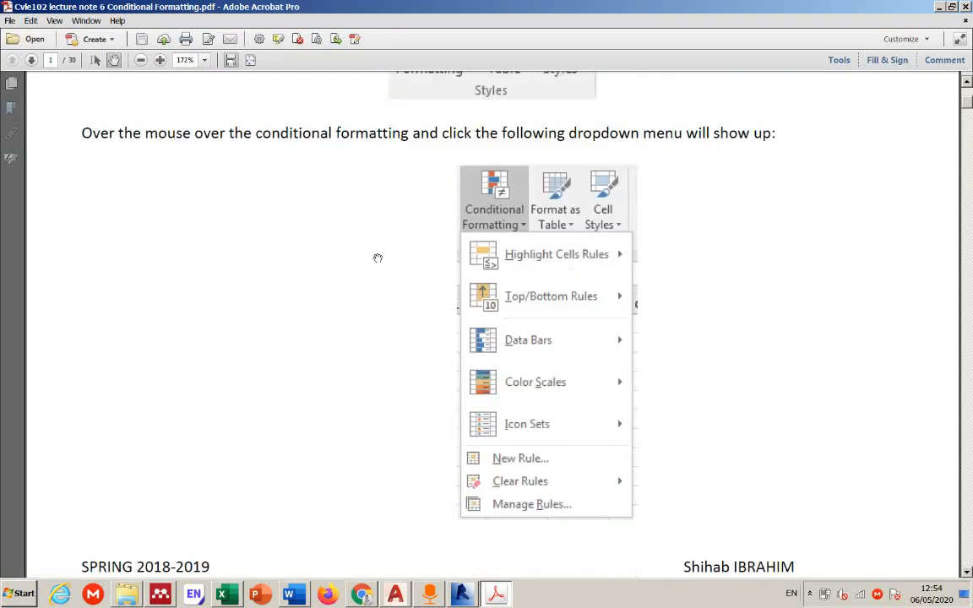
pyautogui.scroll(-3, 518, 307)
pyautogui.scroll(-20, 512, 287)
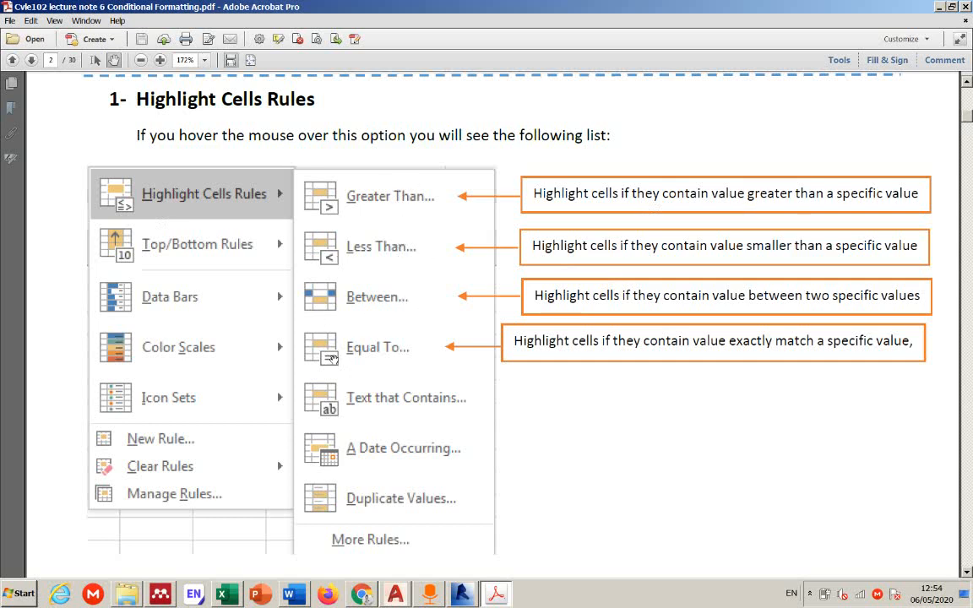
pyautogui.scroll(-10, 381, 285)
pyautogui.scroll(-20, 378, 284)
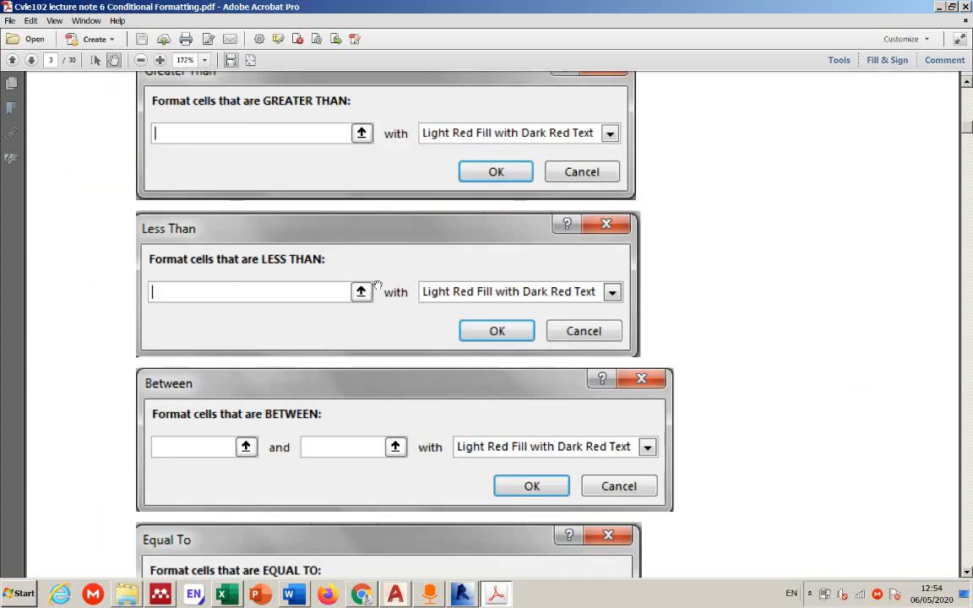
pyautogui.scroll(-7, 404, 242)
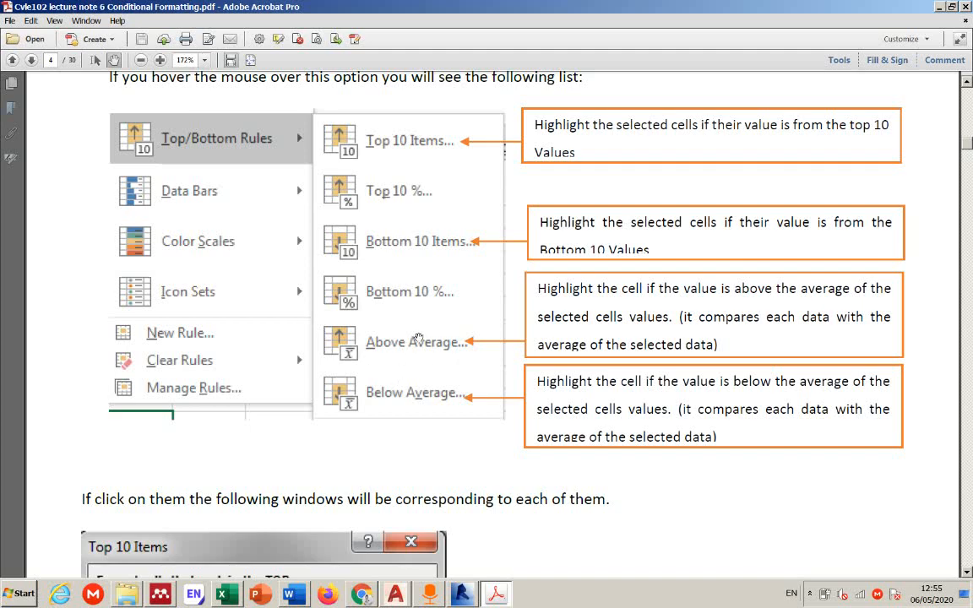
# - Read through the rest of the Top/Bottom Rules, the Data Bars, Color Scales and Icon Sets sections, and the Example 1 tasks
pyautogui.scroll(-10, 416, 363)
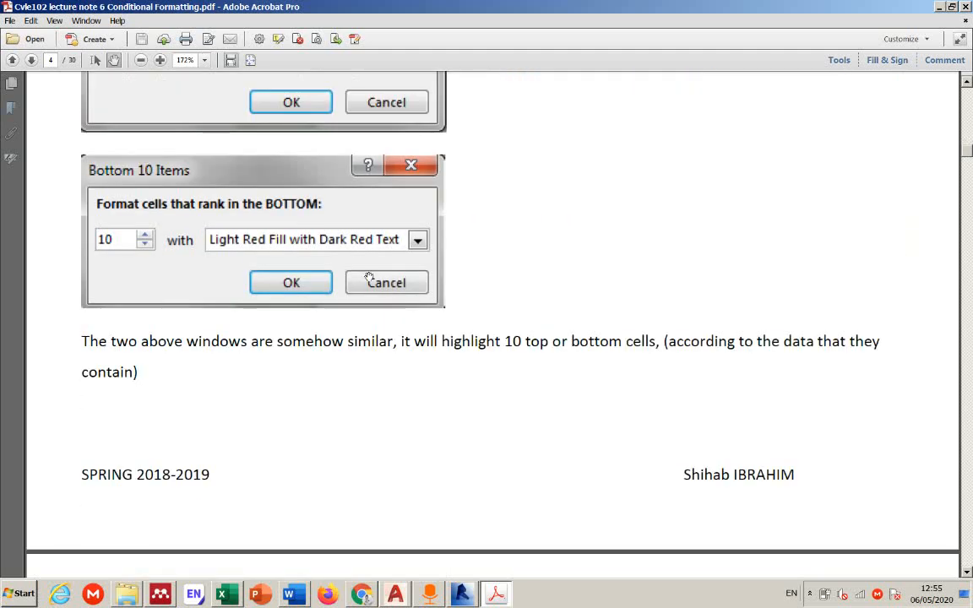
pyautogui.scroll(-15, 370, 278)
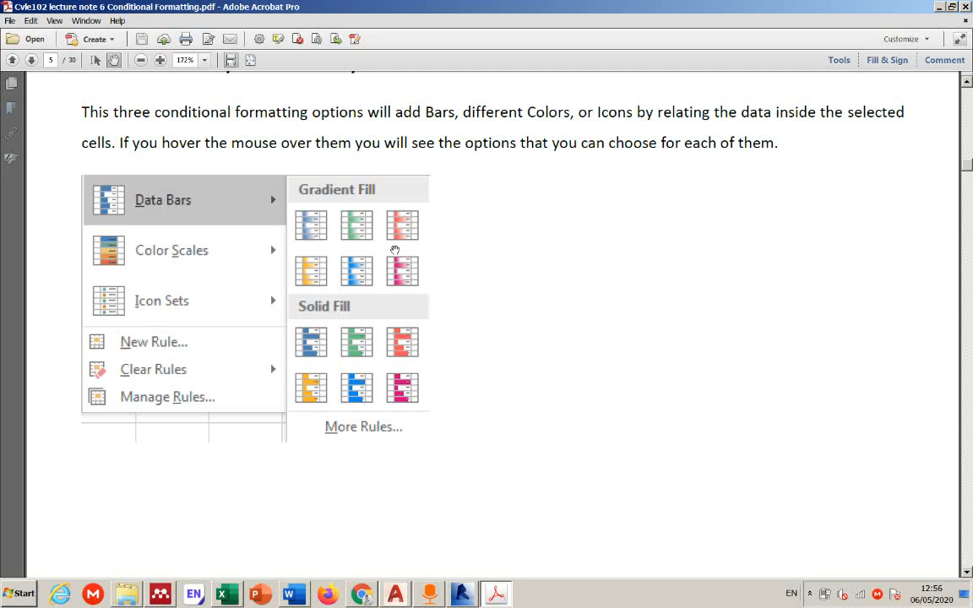
pyautogui.scroll(-9, 185, 289)
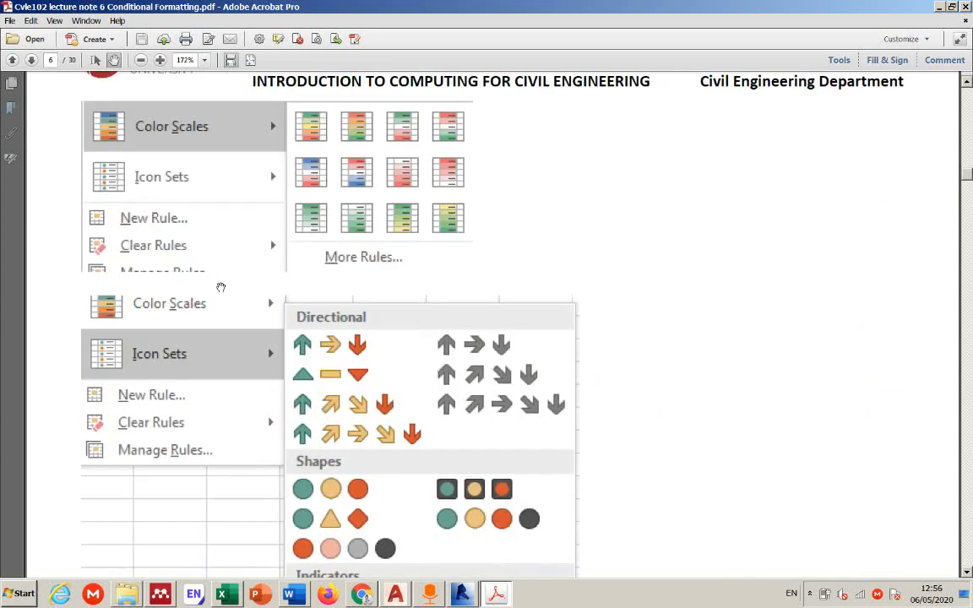
pyautogui.scroll(-4, 221, 287)
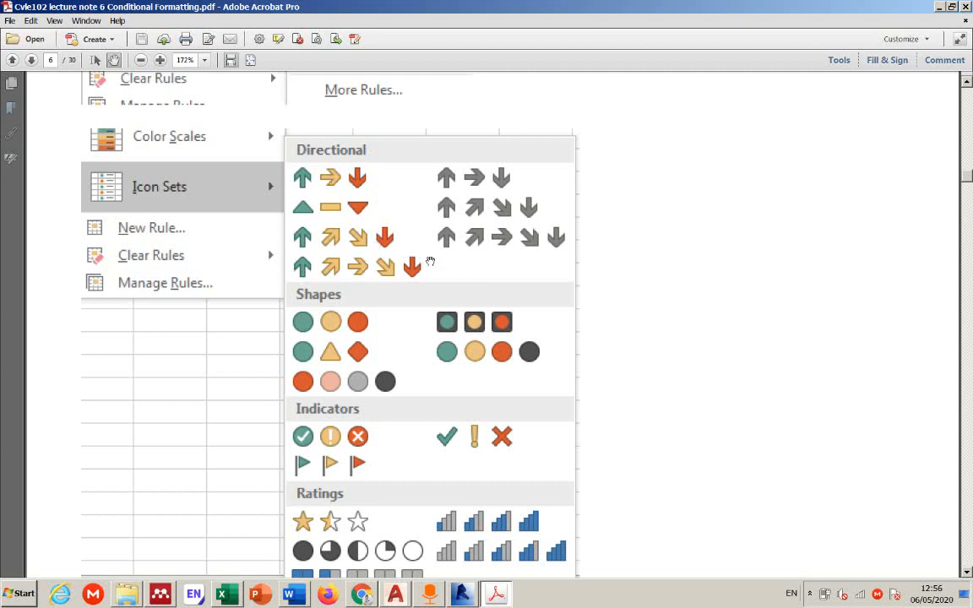
pyautogui.scroll(-3, 364, 228)
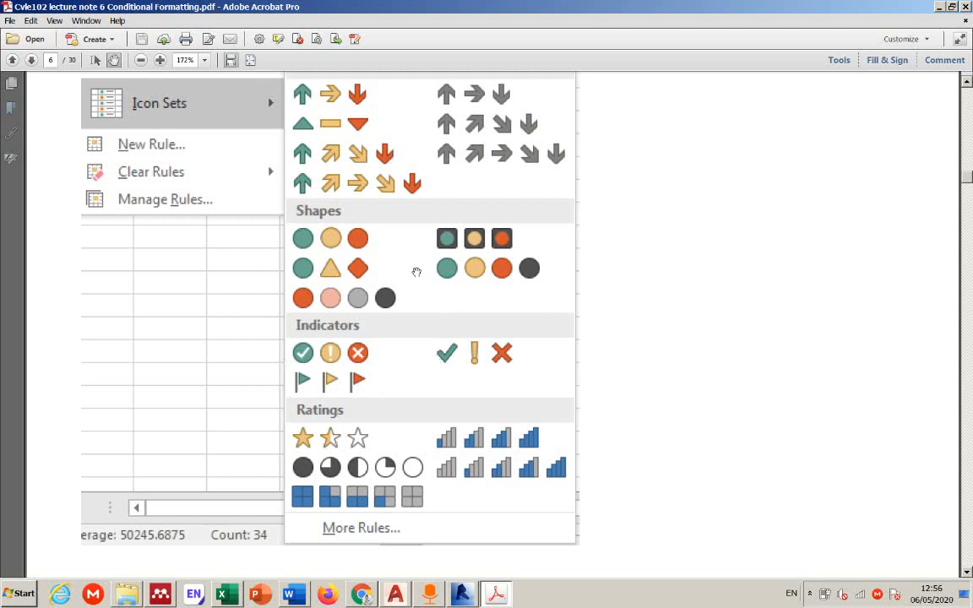
pyautogui.scroll(-10, 421, 266)
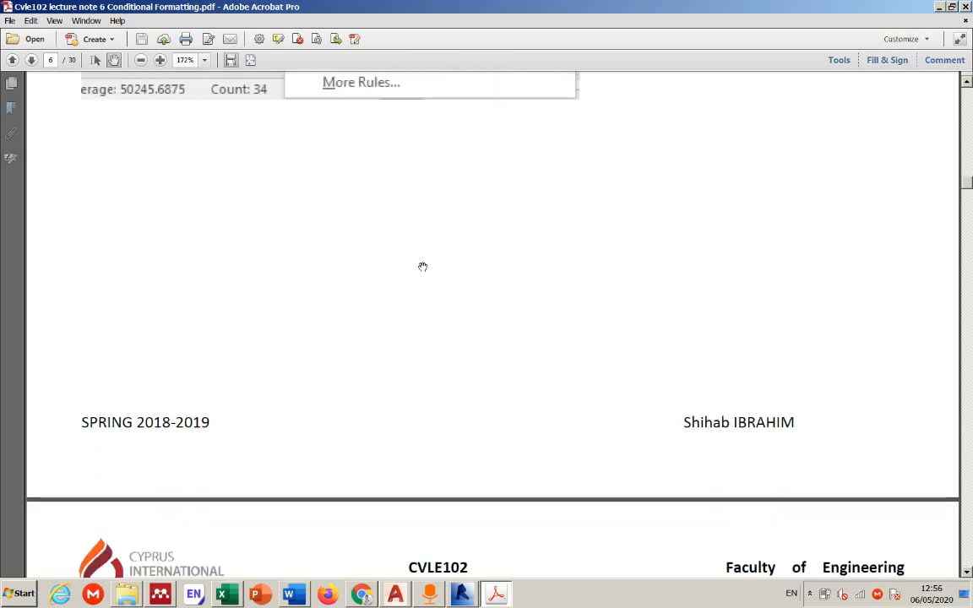
pyautogui.scroll(-14, 422, 267)
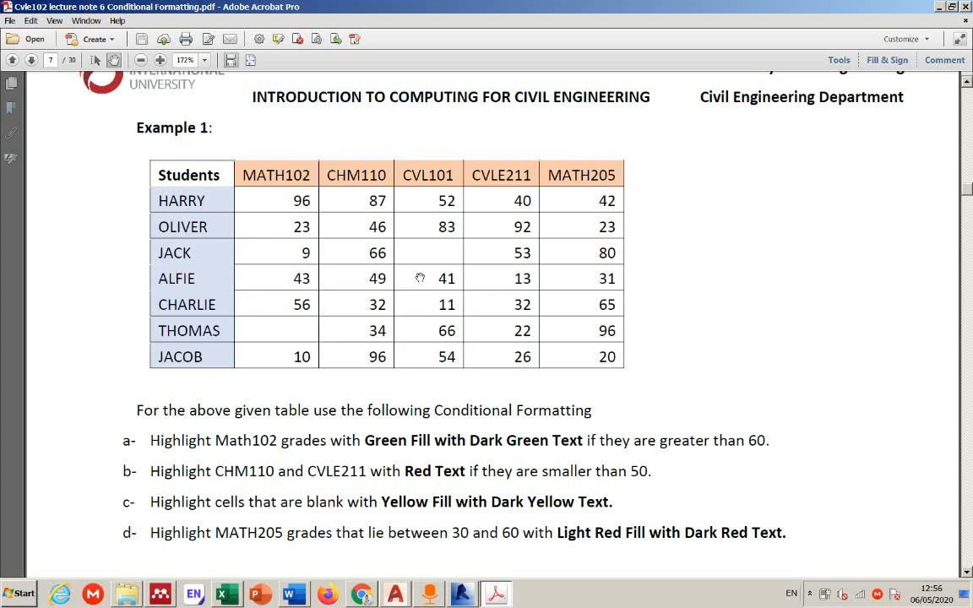
pyautogui.scroll(-1, 374, 215)
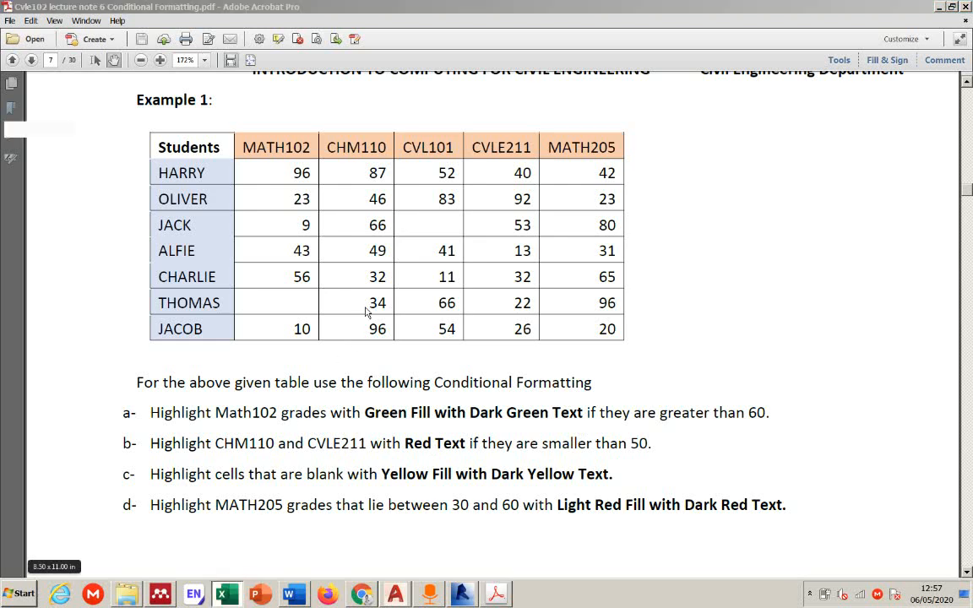
# - Switch to the CondFor.xlsx workbook in Excel and open the Example 1 sheet
pyautogui.hotkey('alt', 'Tab')
pyautogui.click(135, 555)
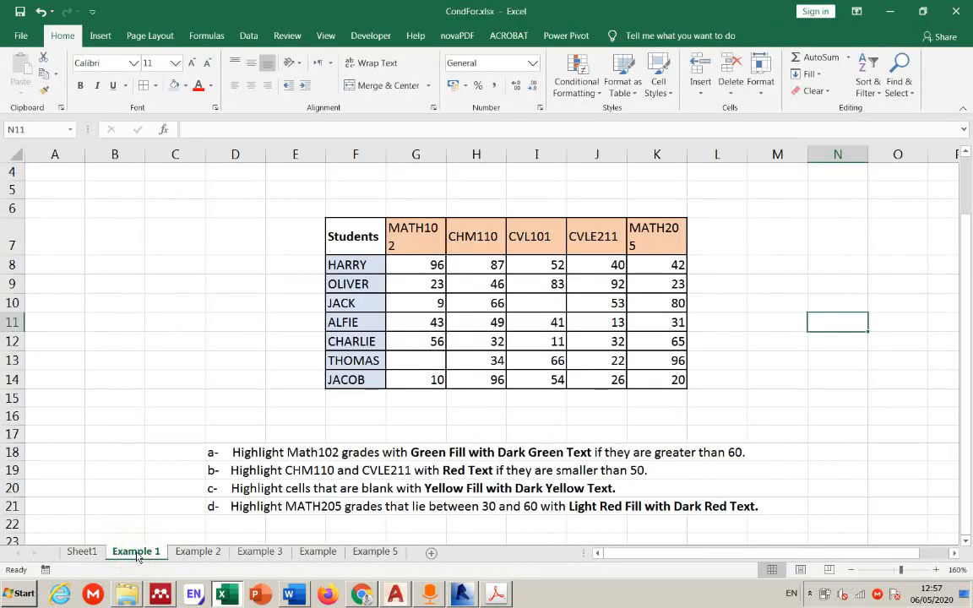
pyautogui.click(774, 360)
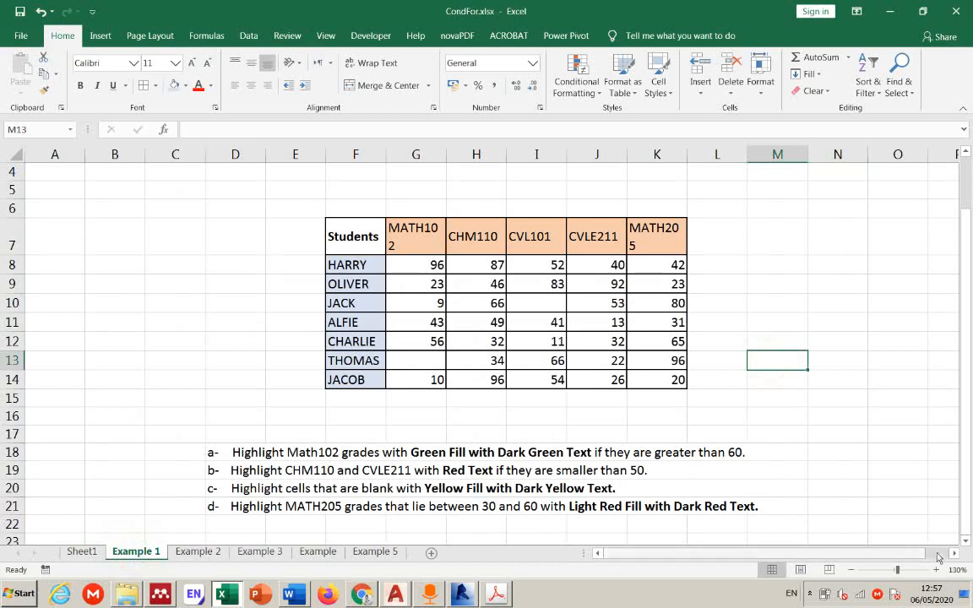
# - Widen columns G and K so the MATH102 and MATH205 headers fit on one line, and reduce header row 7 to single-line height
pyautogui.hscroll(2, 499, 431)
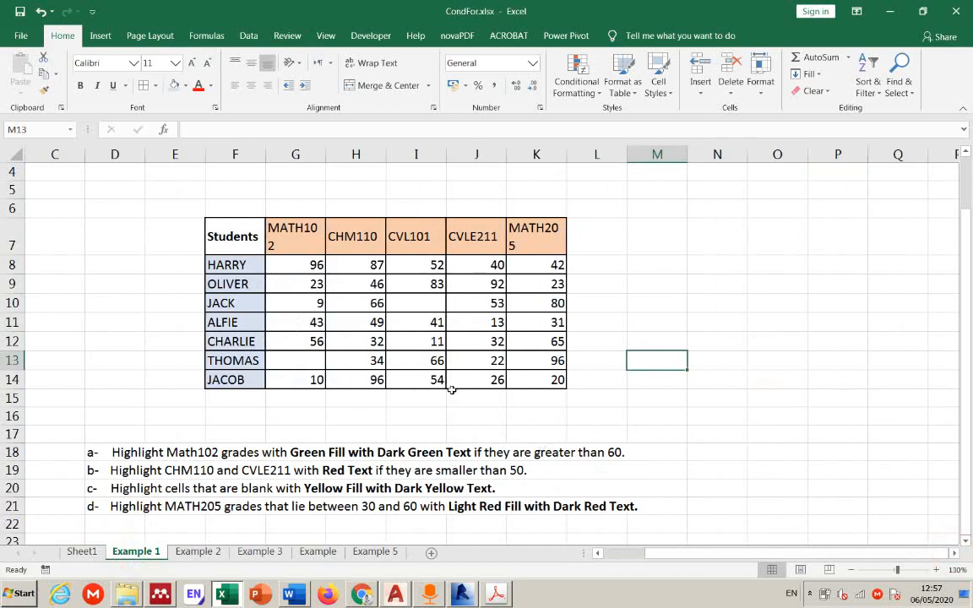
pyautogui.keyDown('ctrl'); pyautogui.scroll(1, 843, 479); pyautogui.keyUp('ctrl')
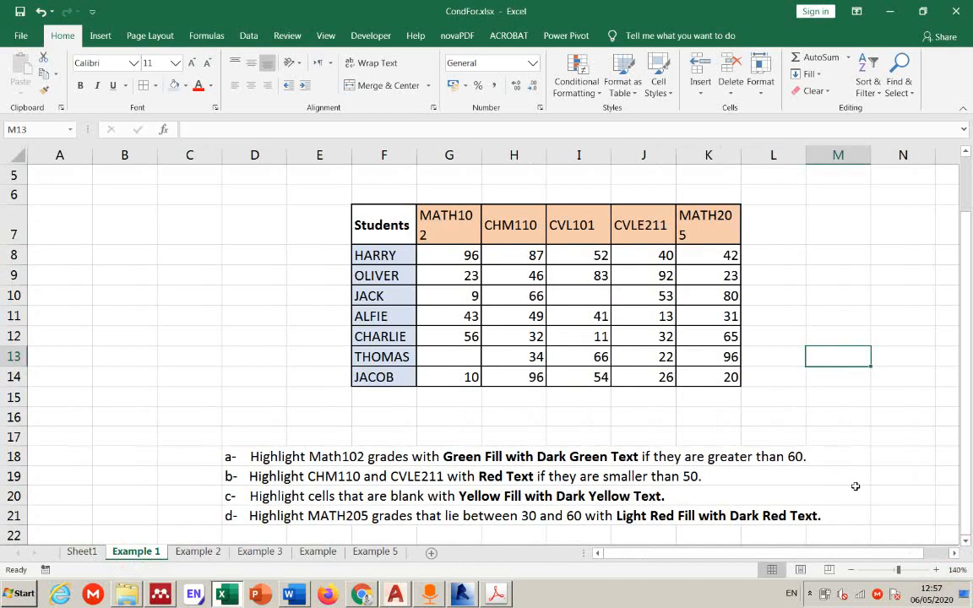
pyautogui.click(954, 553)
pyautogui.click(954, 555)
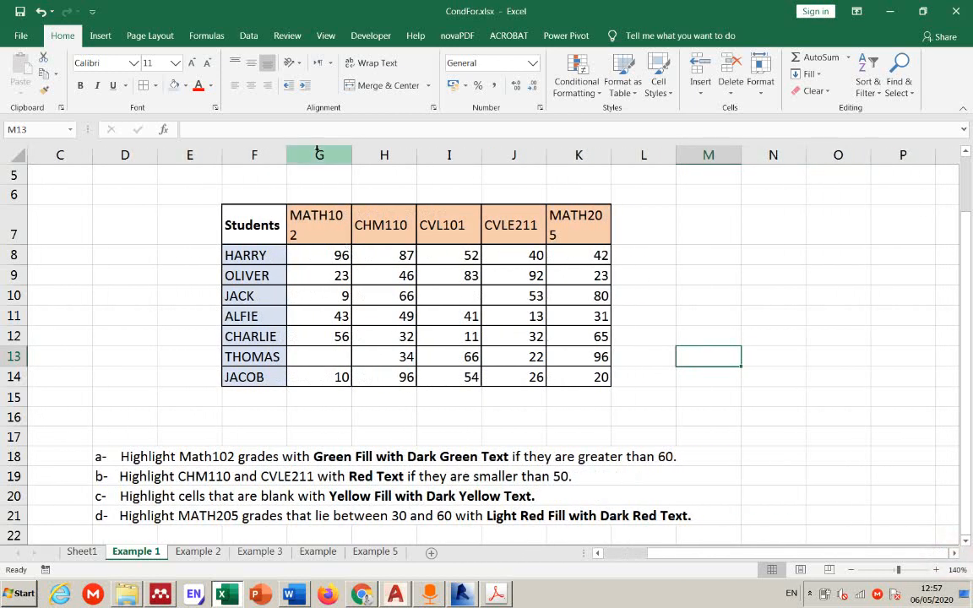
pyautogui.moveTo(351, 155); pyautogui.dragTo(355, 155)
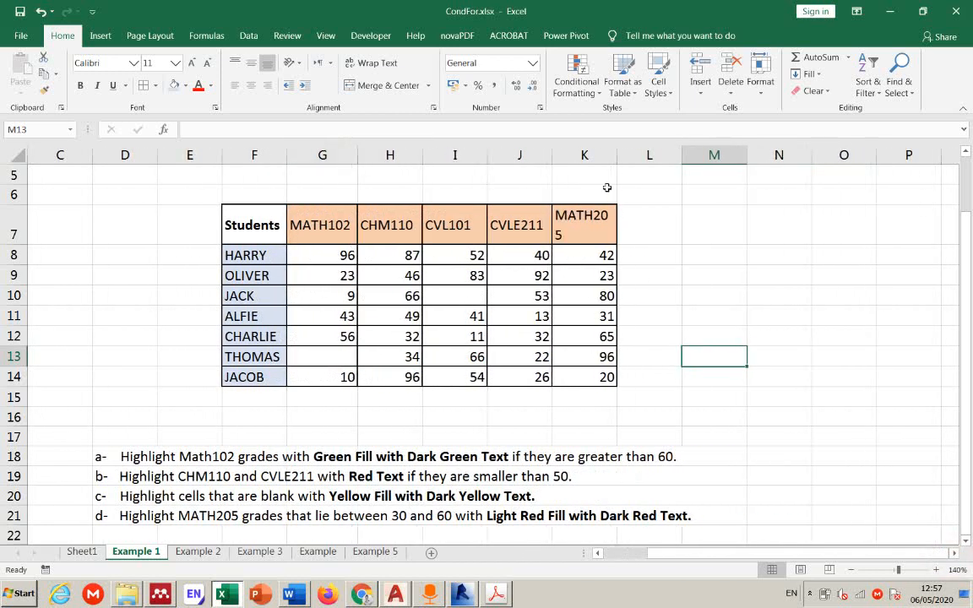
pyautogui.moveTo(617, 155); pyautogui.dragTo(625, 155)
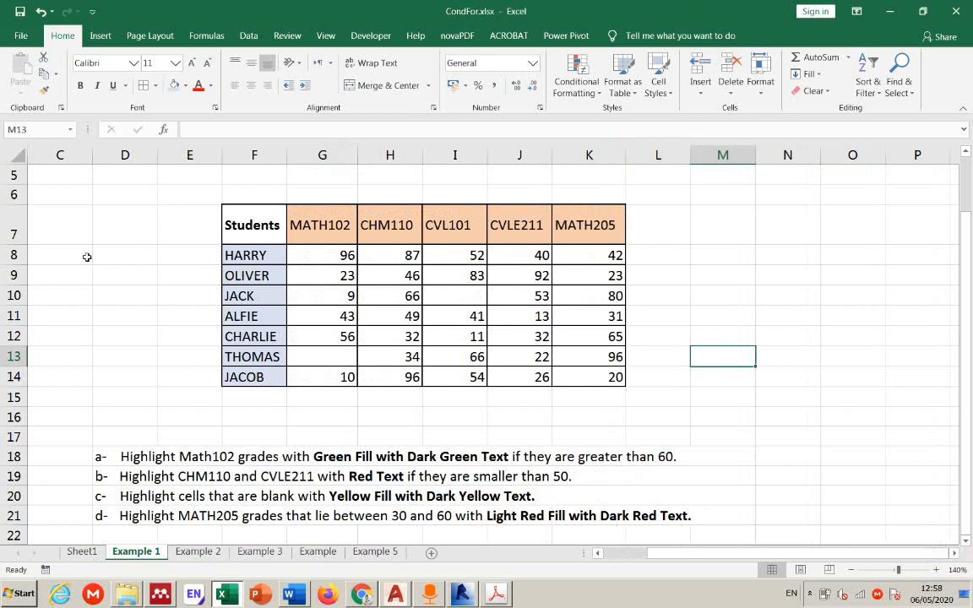
pyautogui.moveTo(17, 244); pyautogui.dragTo(17, 224)
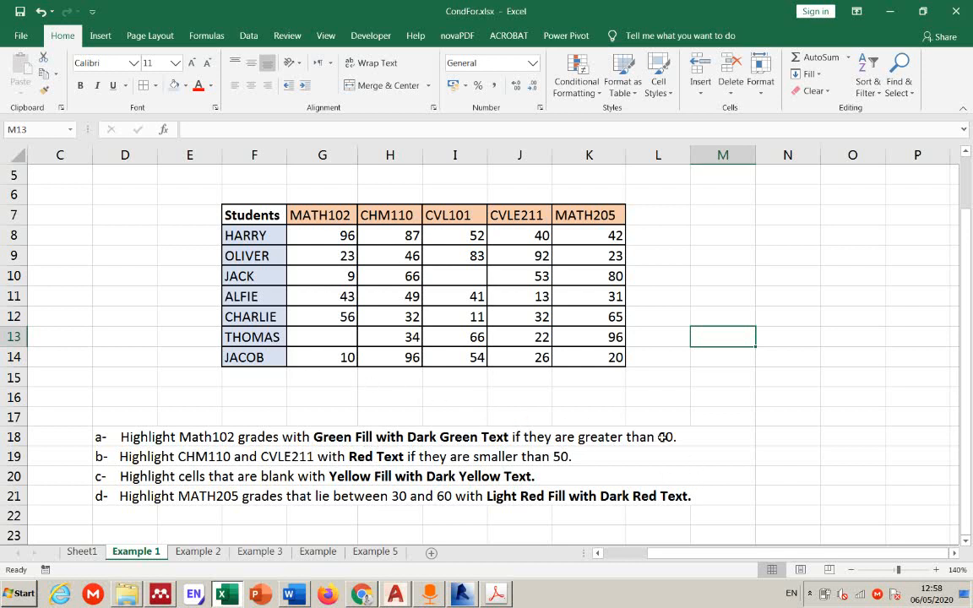
# - Look over the Conditional Formatting rule categories from an empty cell beside the grades table, without applying any rule
pyautogui.click(328, 237)
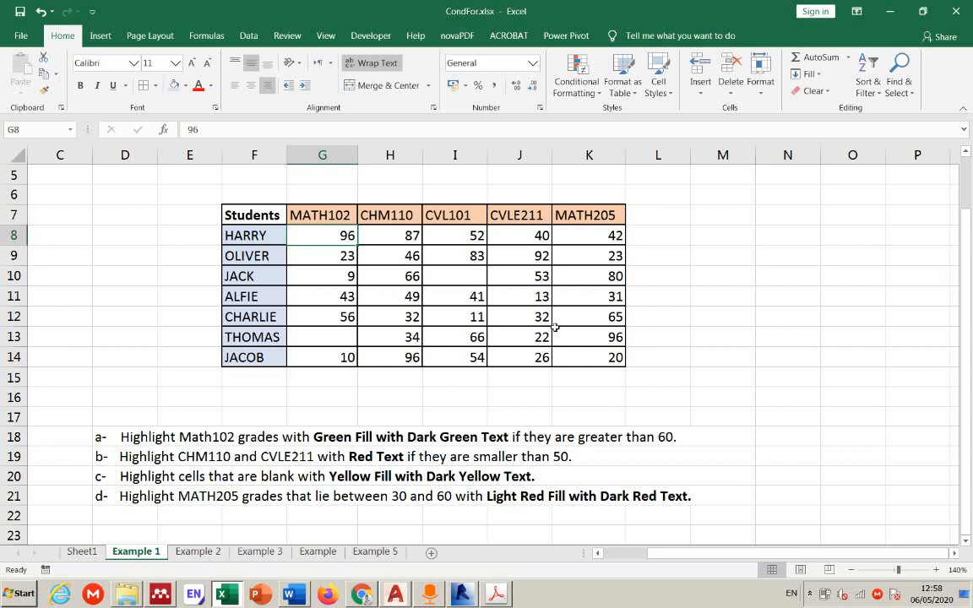
pyautogui.click(670, 270)
pyautogui.click(684, 354)
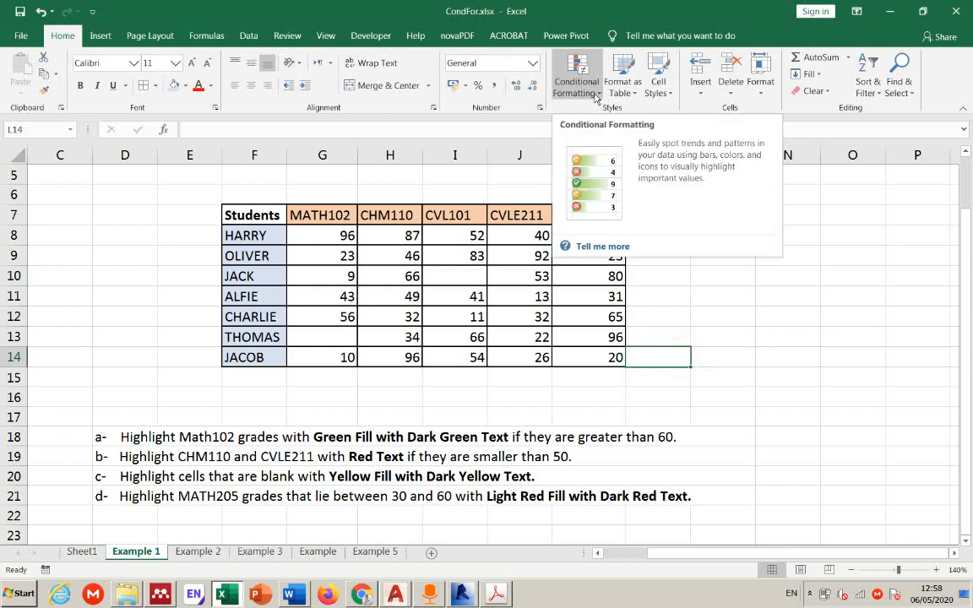
pyautogui.click(596, 98)
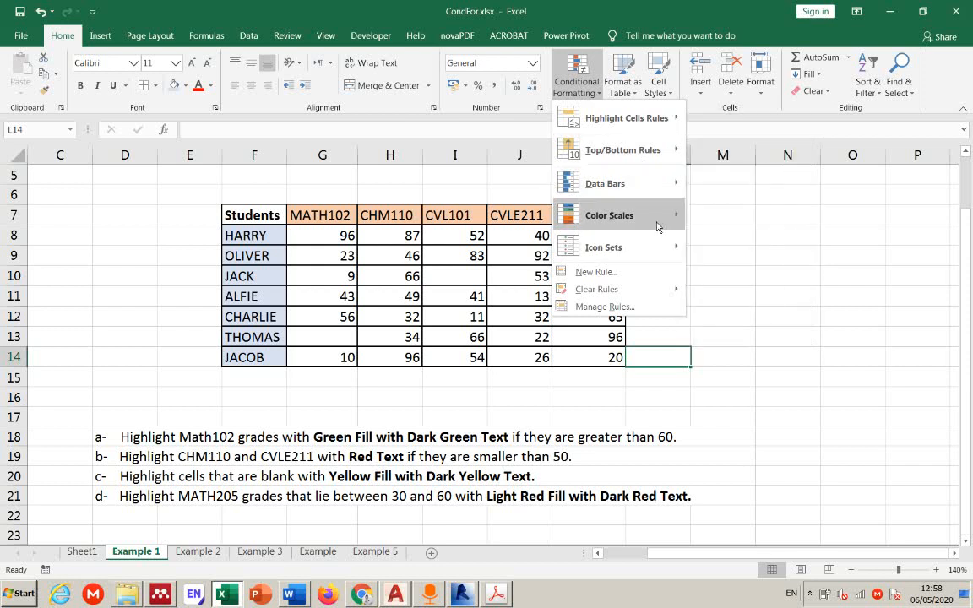
pyautogui.moveTo(656, 245)
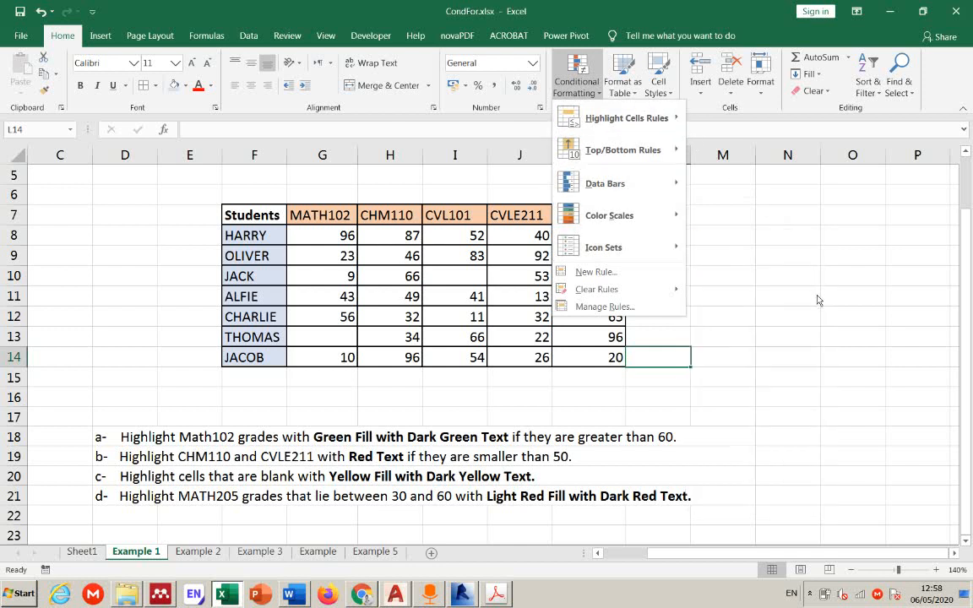
pyautogui.click(818, 300)
pyautogui.click(761, 297)
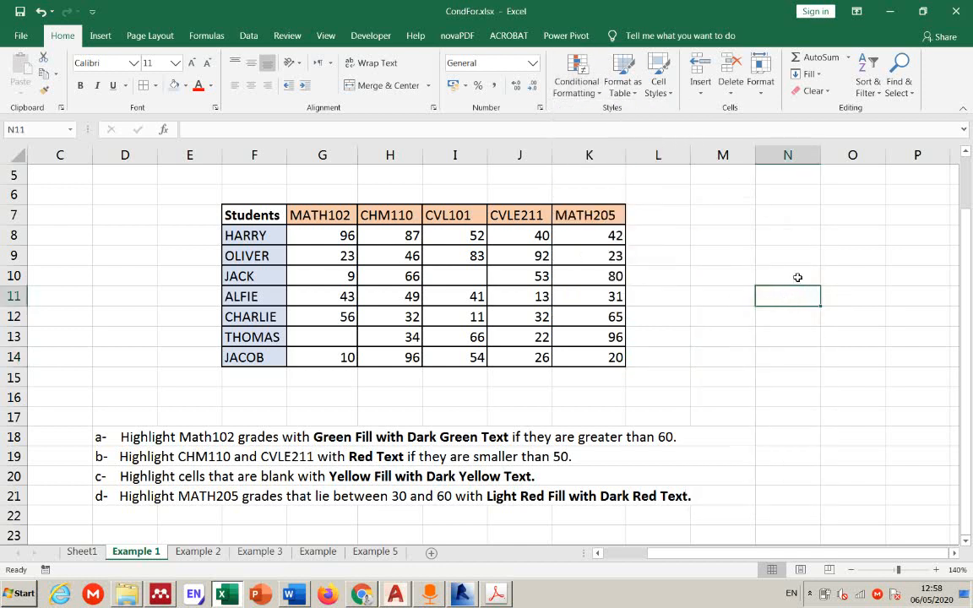
# - Enter the notes "1-data selection" in cell N10 and "2-Rule selection" in cell N11
pyautogui.click(798, 277)
pyautogui.write('1-')
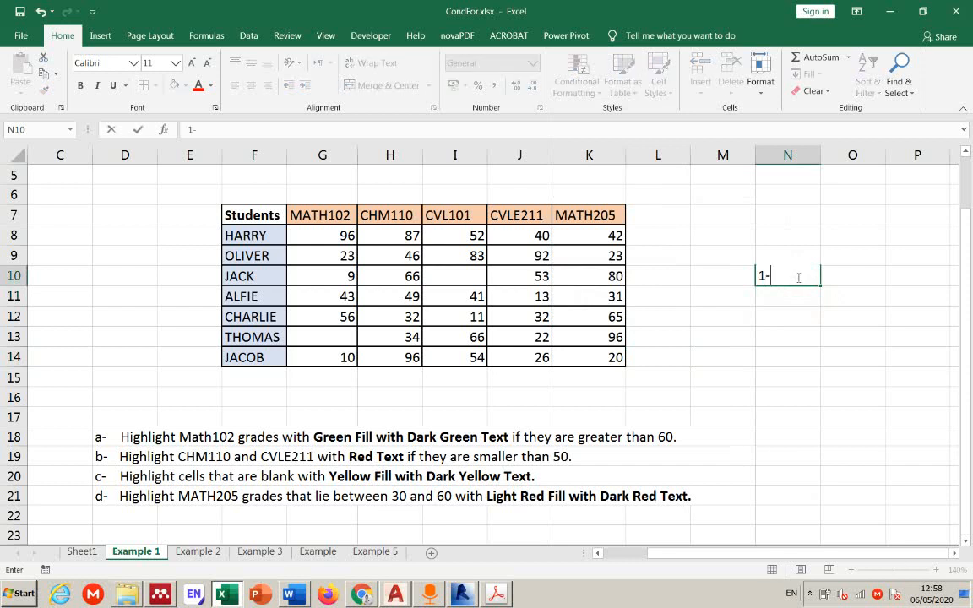
pyautogui.write('s')
pyautogui.press('BackSpace')
pyautogui.write('data sele')
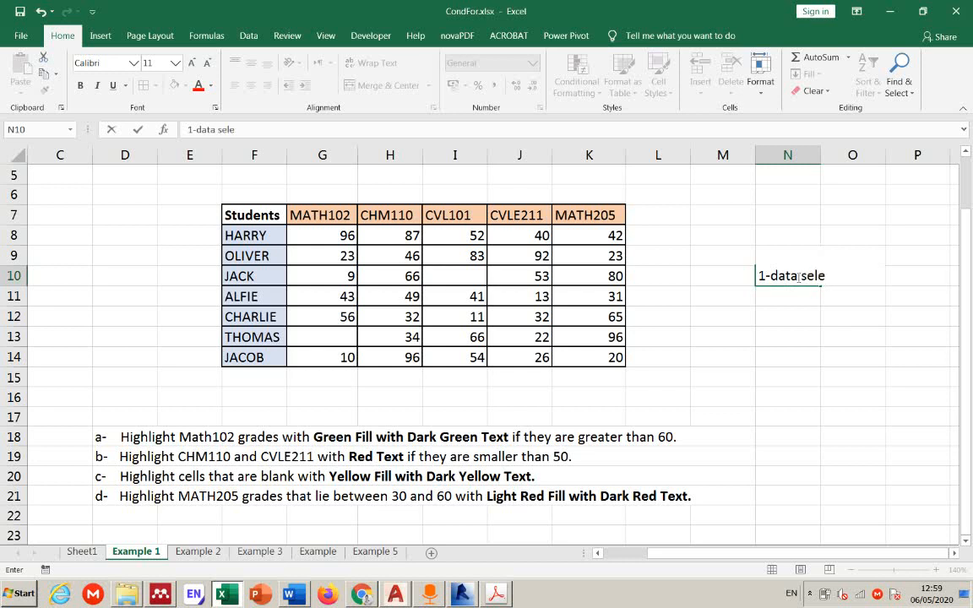
pyautogui.write('ction')
pyautogui.press('Return')
pyautogui.write('2-')
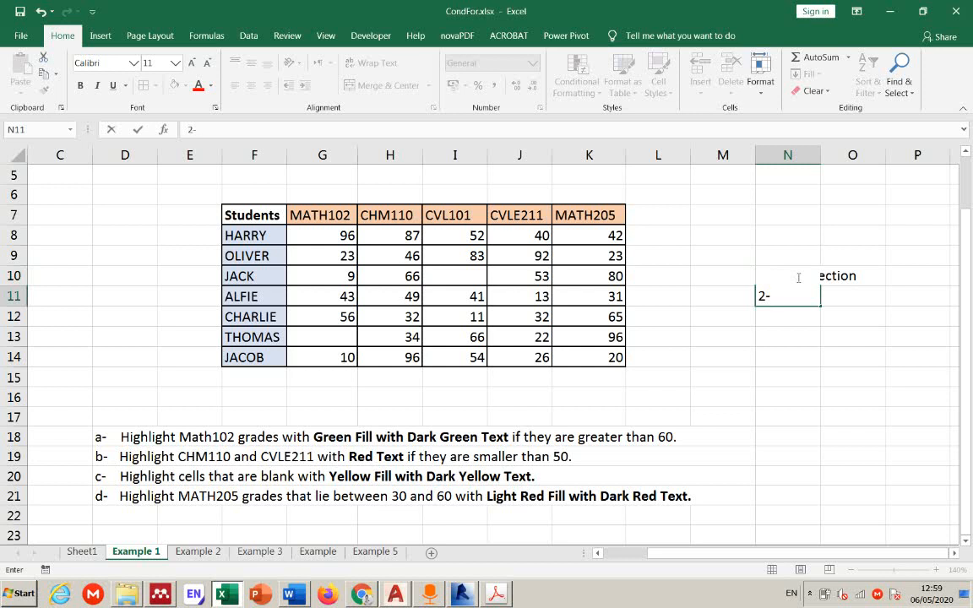
pyautogui.write('Rule sele')
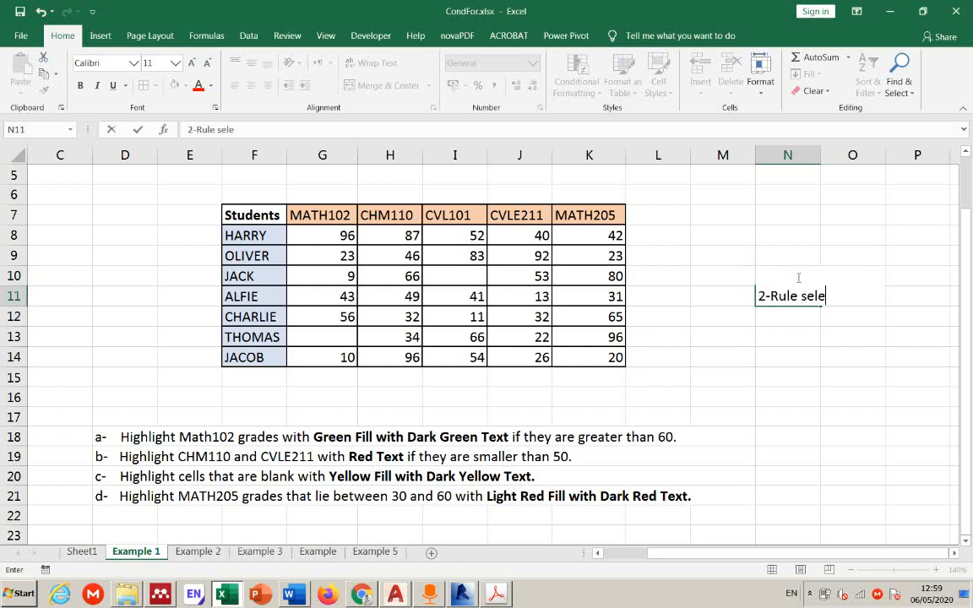
pyautogui.write('ction')
pyautogui.press('Return')
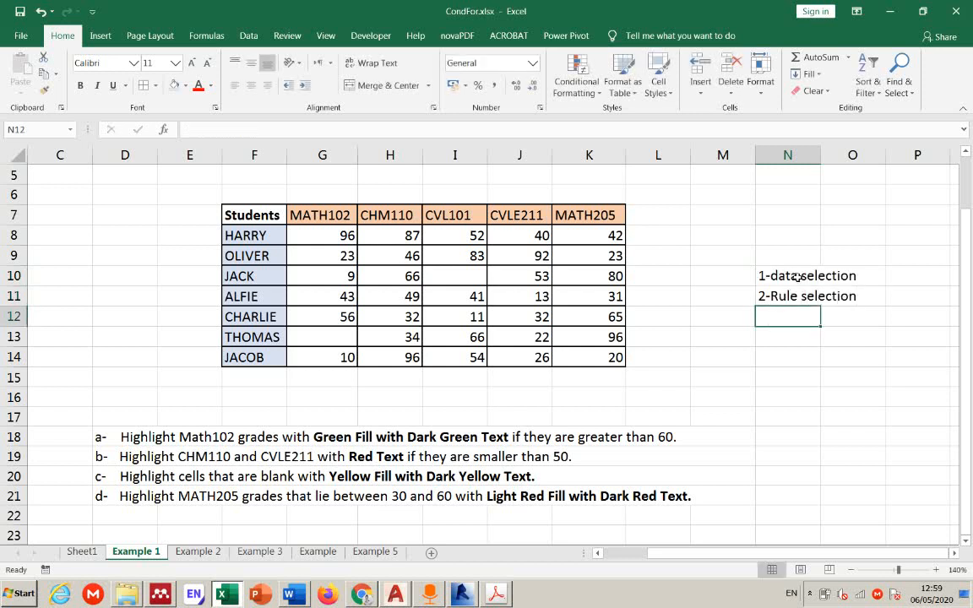
# - Add the third note, "3-Applying Condition", in cell N12
pyautogui.write('3-Ap')
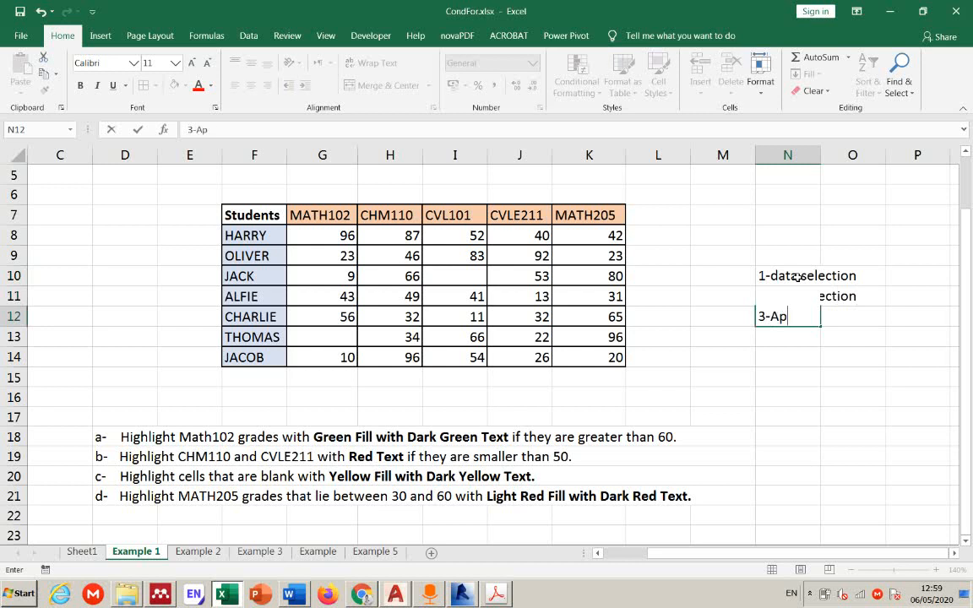
pyautogui.write('plying CON')
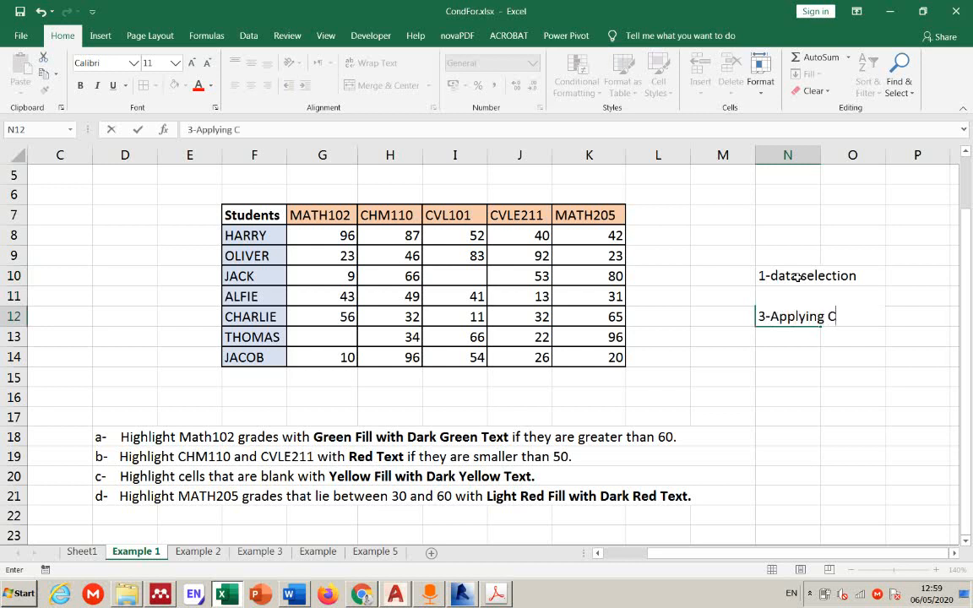
pyautogui.press('BackSpace')
pyautogui.press('BackSpace')
pyautogui.write('ondition')
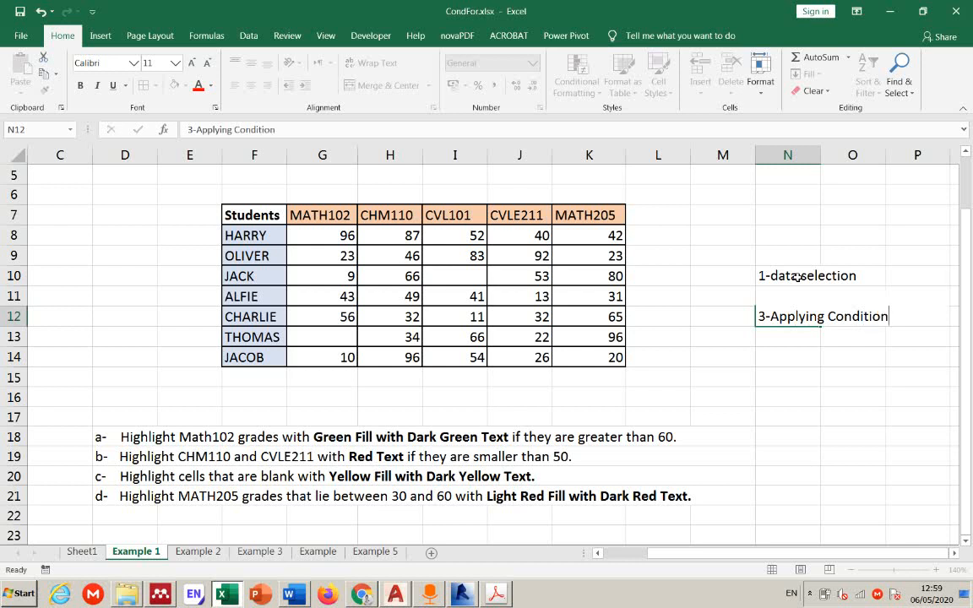
pyautogui.press('Return')
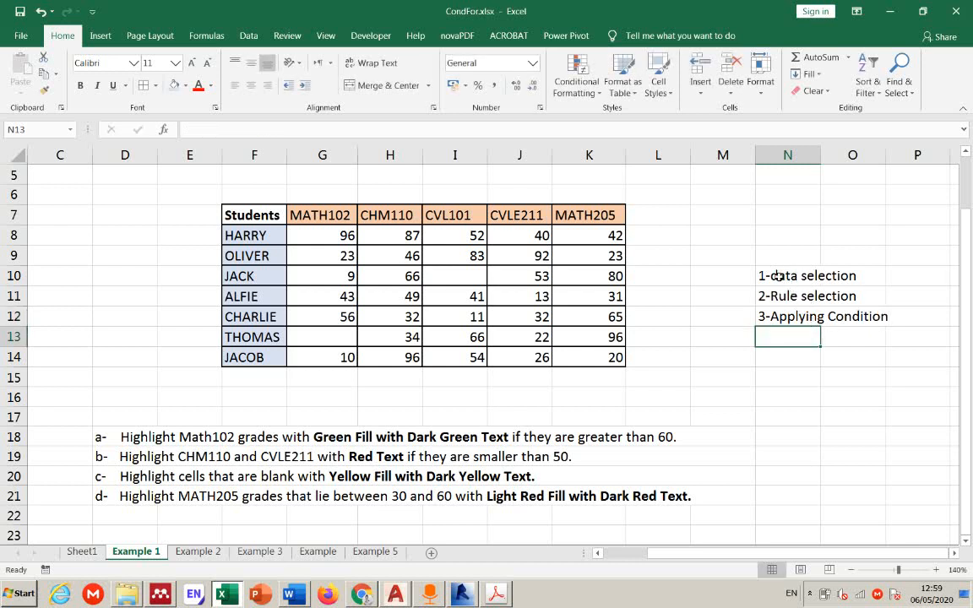
# - Capitalize the note in N10 to read "1-Data selection" and autofit column N to its text
pyautogui.doubleClick(777, 274)
pyautogui.moveTo(779, 276); pyautogui.dragTo(771, 276)
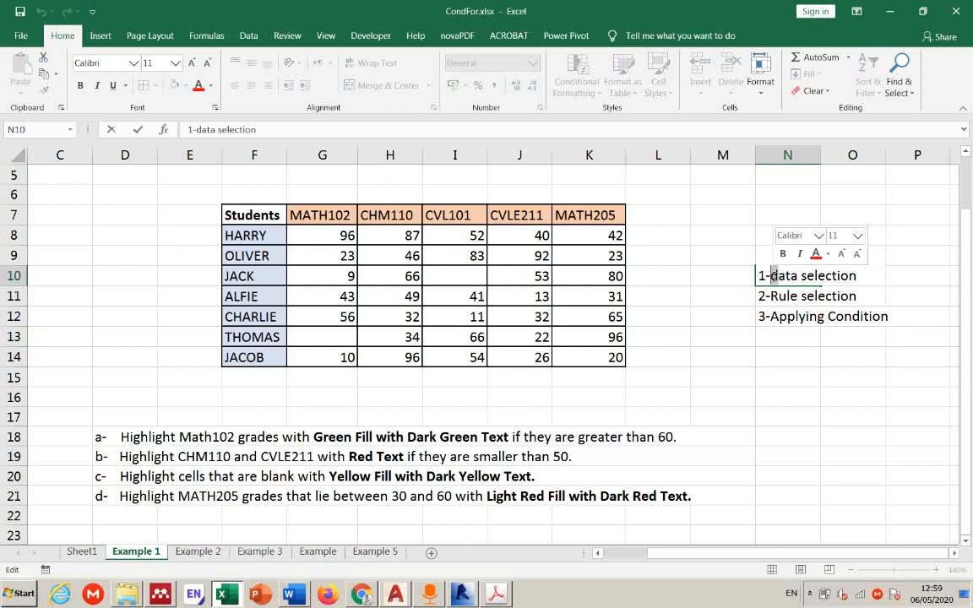
pyautogui.write('D')
pyautogui.click(785, 396)
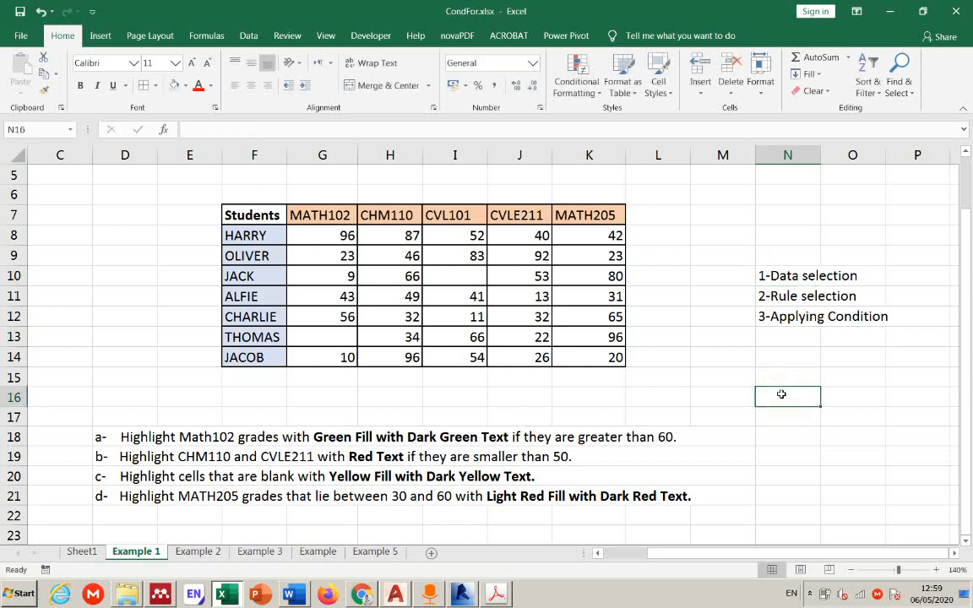
pyautogui.doubleClick(820, 157)
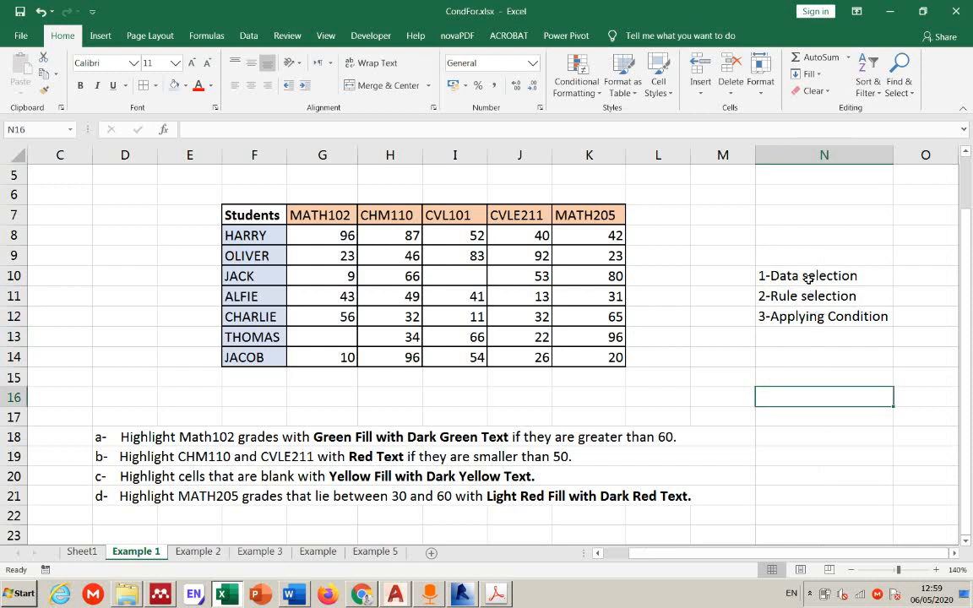
# - Enter the heading "Stepts" in cell N9, directly above the three procedure notes
pyautogui.moveTo(803, 275); pyautogui.dragTo(803, 315)
pyautogui.click(793, 254)
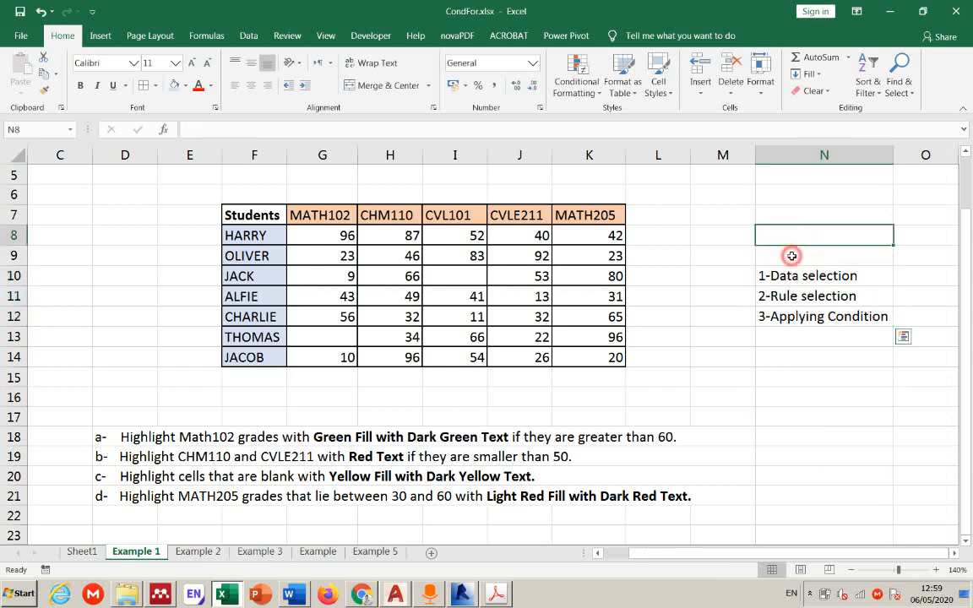
pyautogui.write('S')
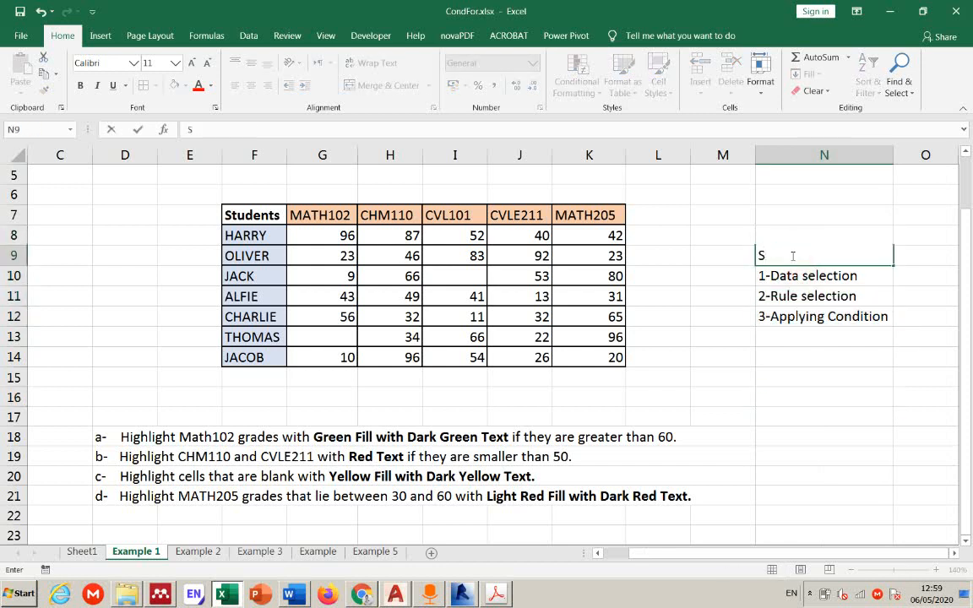
pyautogui.write('tepts')
pyautogui.click(832, 397)
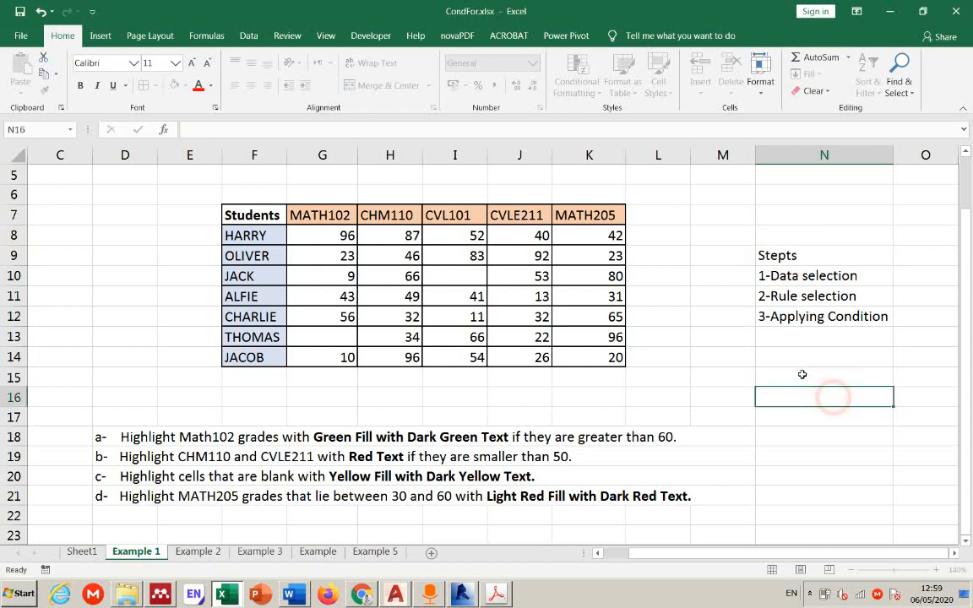
pyautogui.click(792, 267)
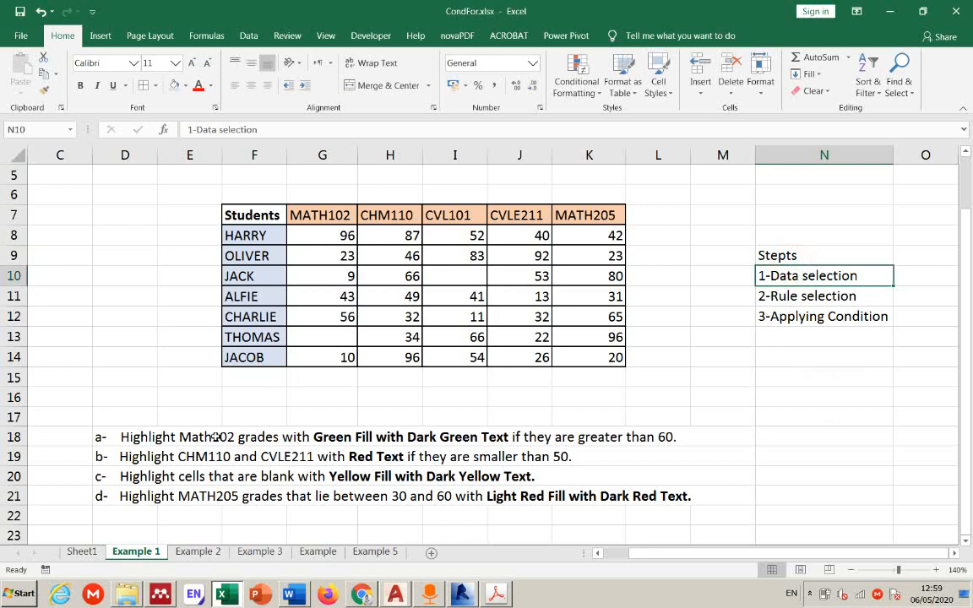
# - Delete the empty row 16 between the grades table and the list of highlighting tasks
pyautogui.click(15, 397)
pyautogui.rightClick(16, 397)
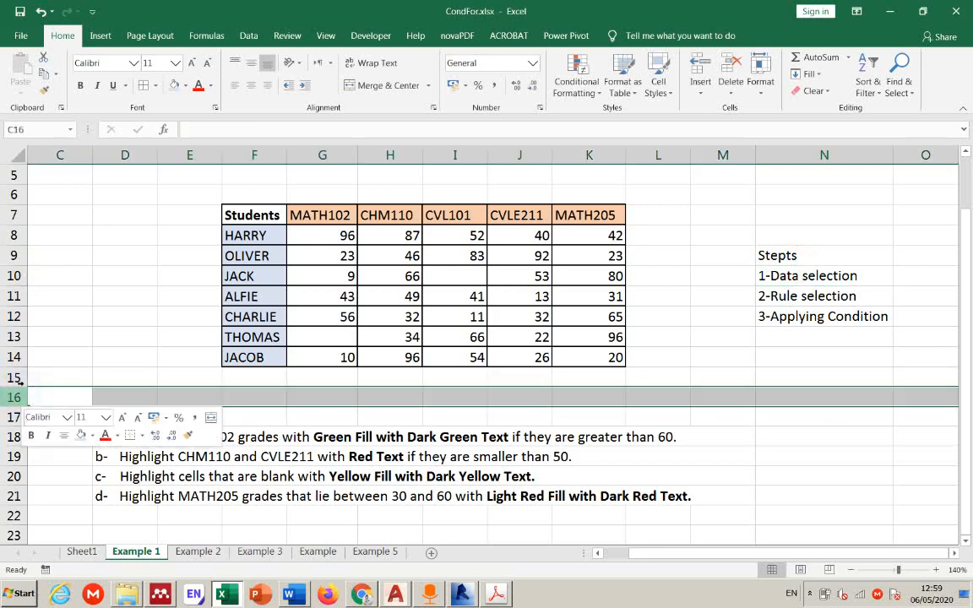
pyautogui.click(57, 296)
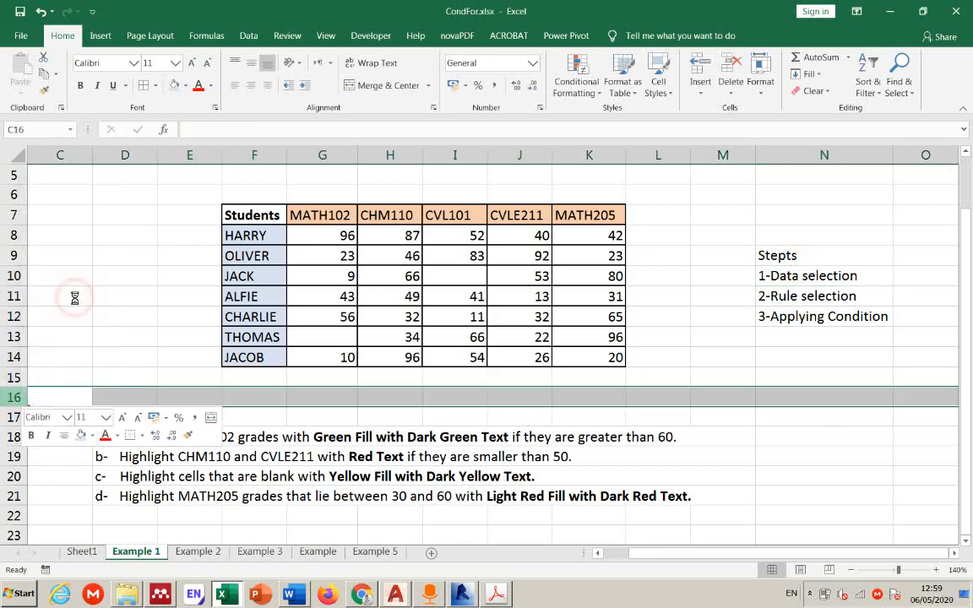
pyautogui.click(780, 438)
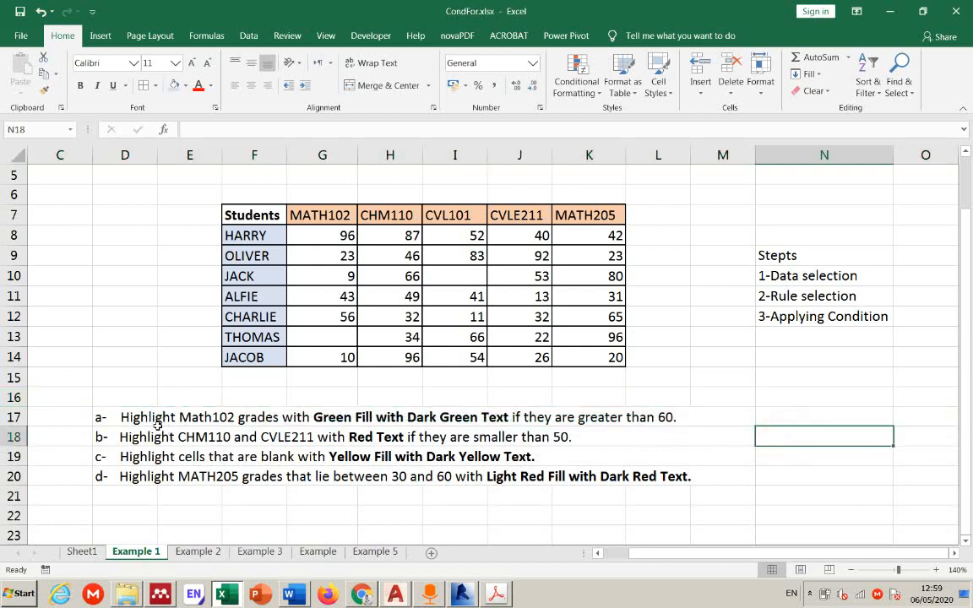
pyautogui.click(585, 90)
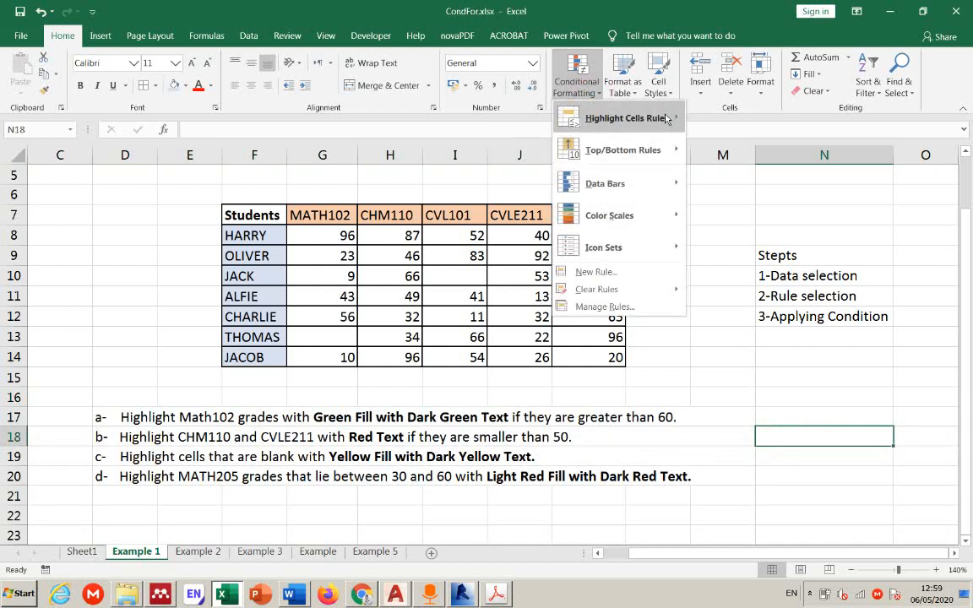
pyautogui.moveTo(610, 125)
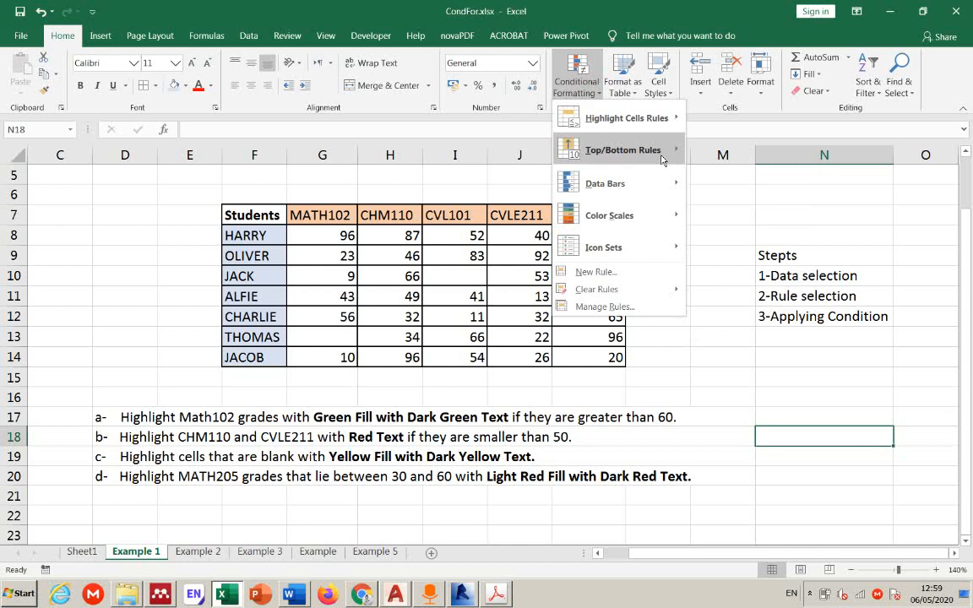
pyautogui.moveTo(663, 159)
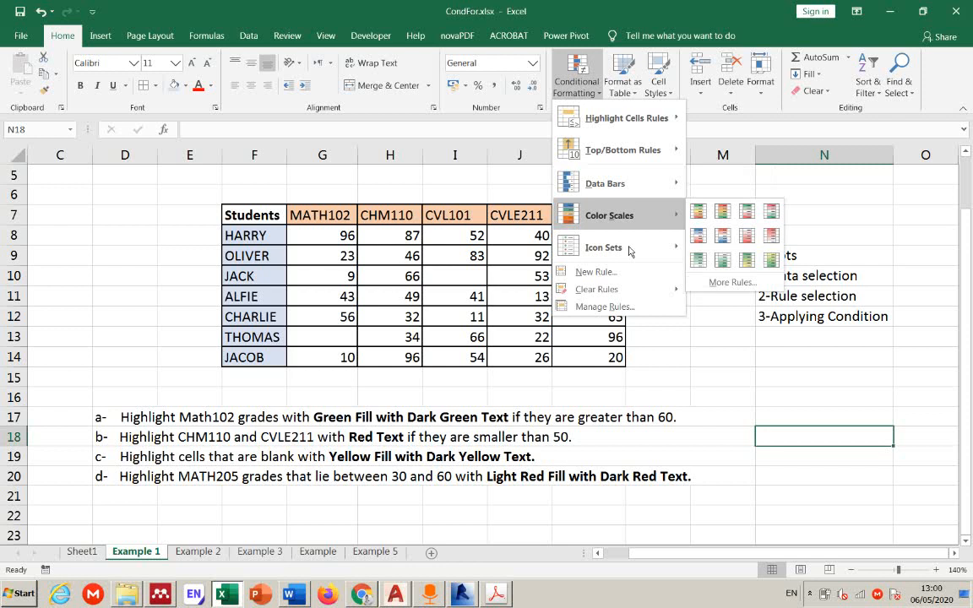
pyautogui.click(577, 78)
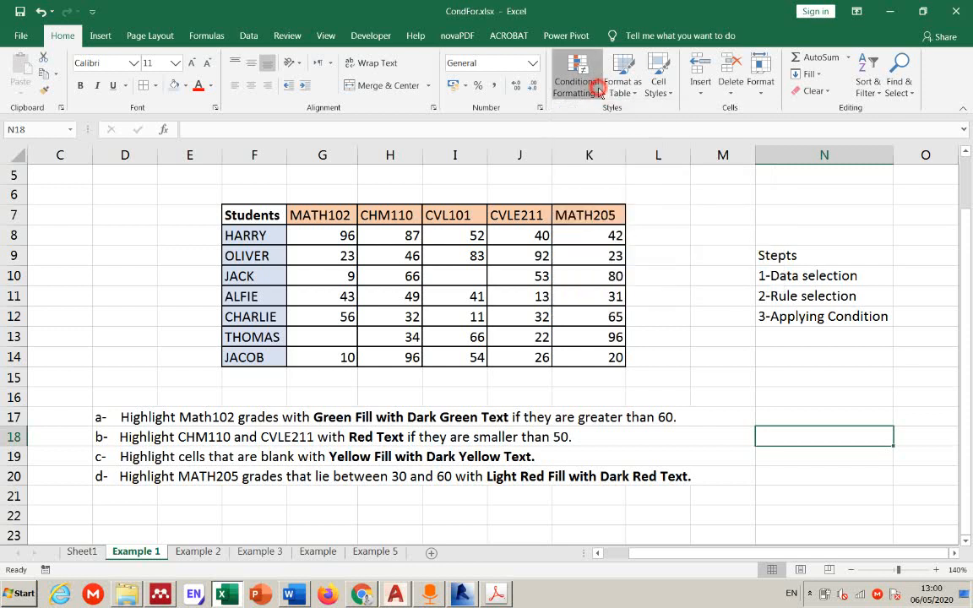
# - Color only the word "Highlight" red in the text of task a in row 17
pyautogui.doubleClick(153, 414)
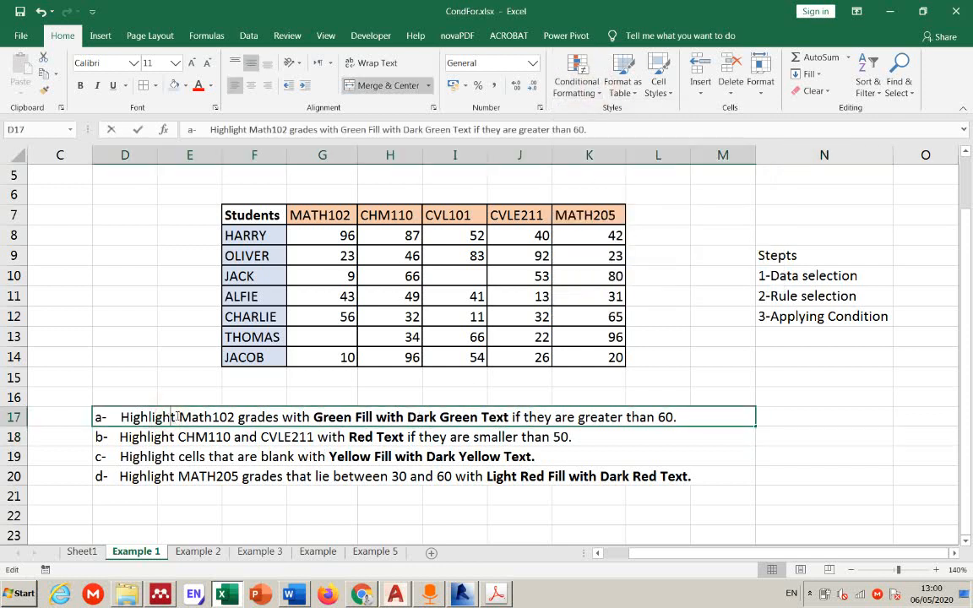
pyautogui.moveTo(175, 416); pyautogui.dragTo(120, 417)
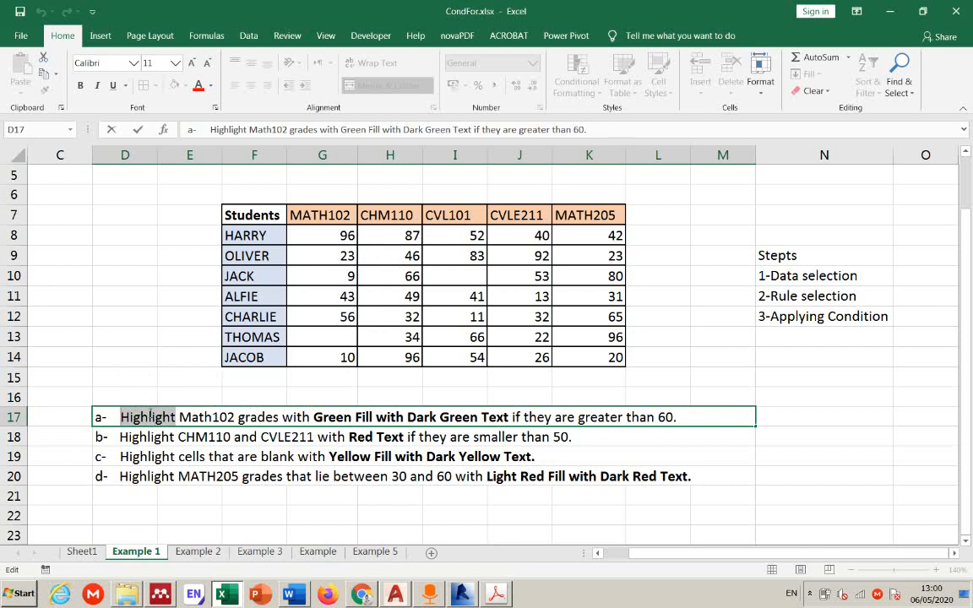
pyautogui.click(196, 86)
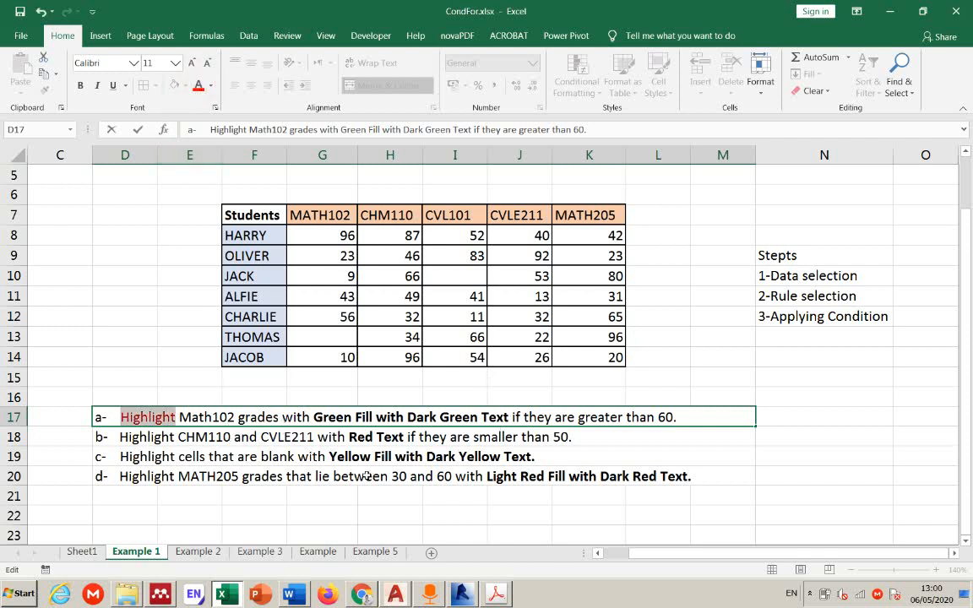
pyautogui.click(438, 454)
pyautogui.click(599, 76)
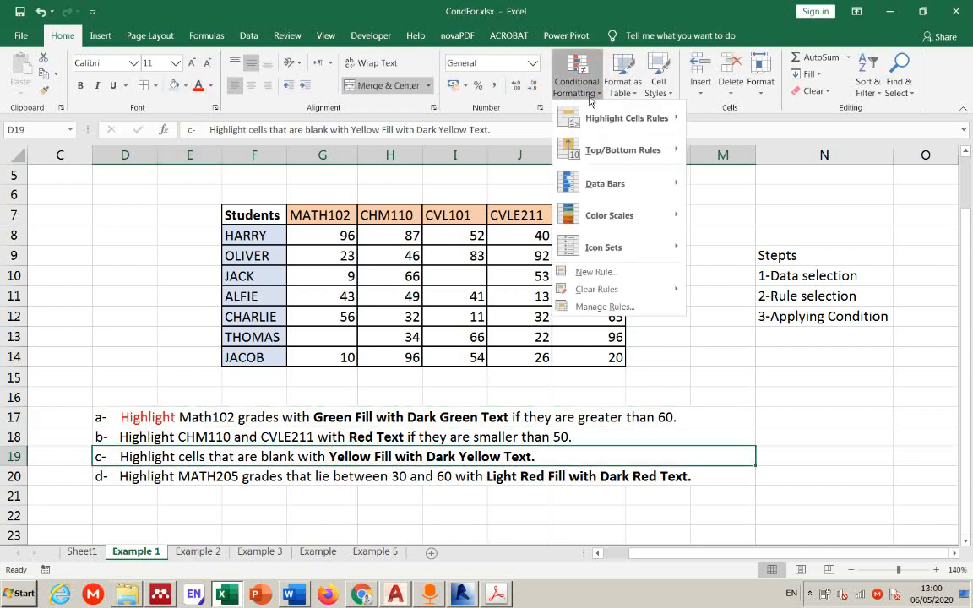
pyautogui.click(592, 90)
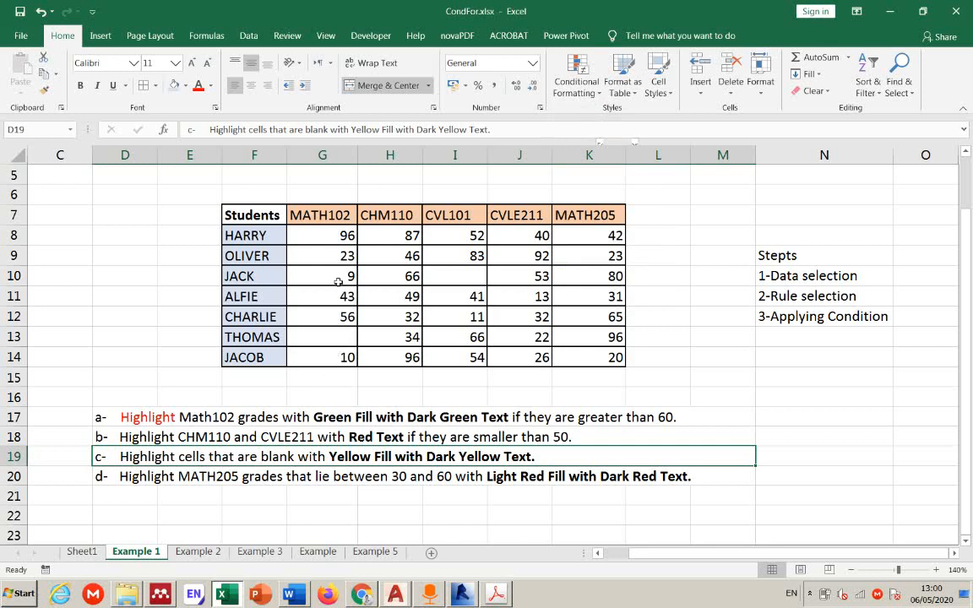
pyautogui.moveTo(306, 236); pyautogui.dragTo(342, 350)
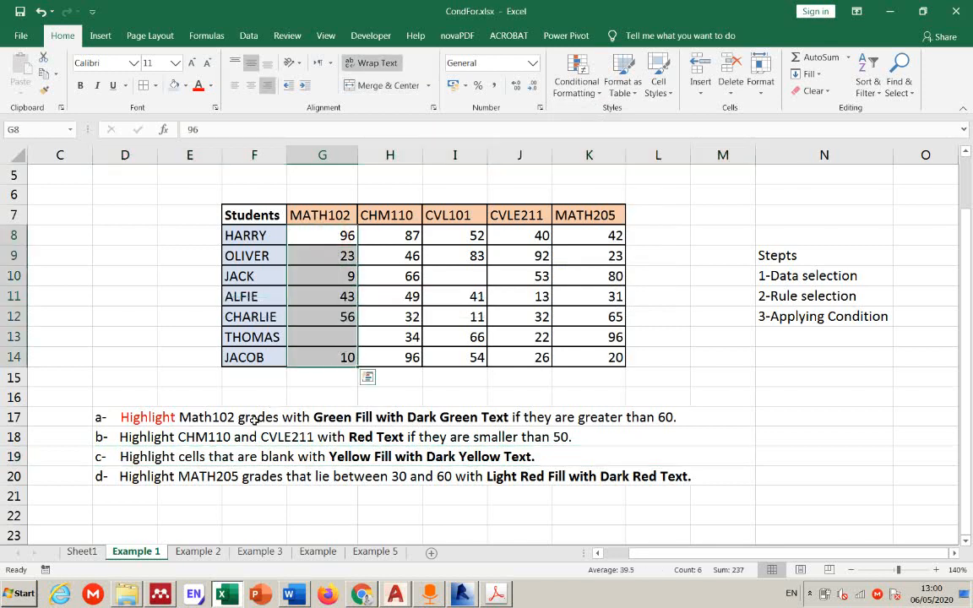
# - Color the words "Math102 grades" blue in the text of task a
pyautogui.doubleClick(179, 417)
pyautogui.moveTo(179, 417); pyautogui.dragTo(281, 413)
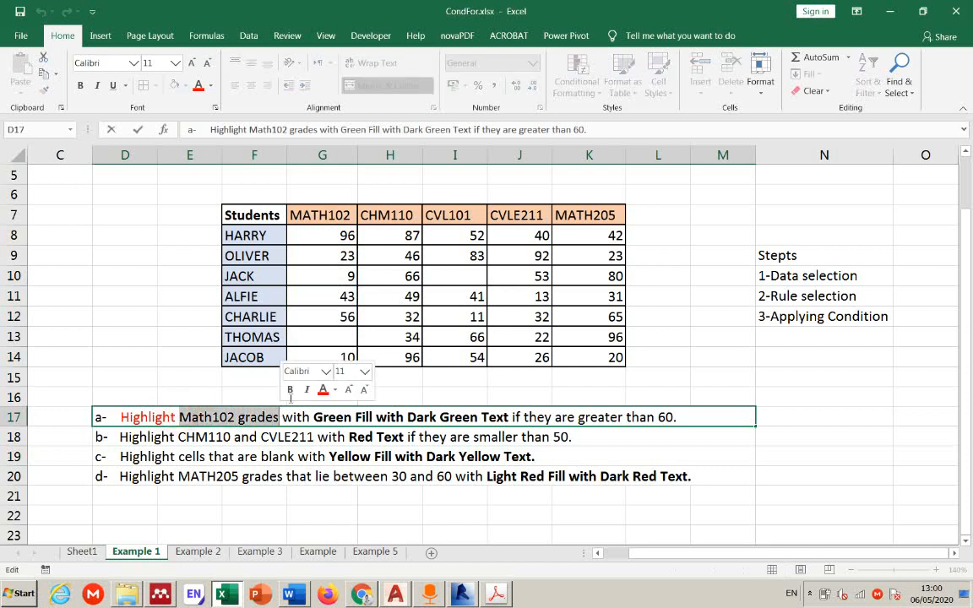
pyautogui.click(335, 392)
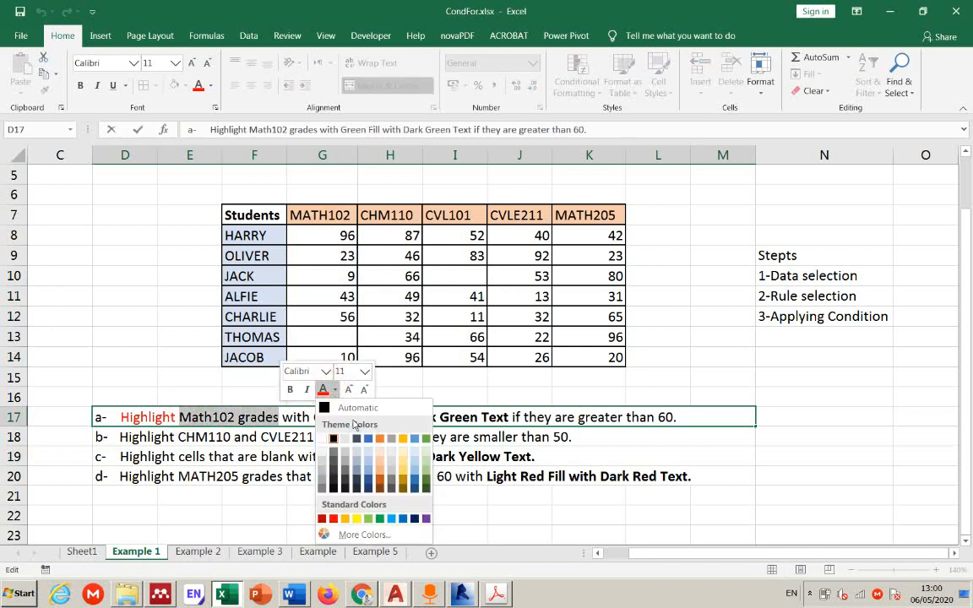
pyautogui.click(369, 437)
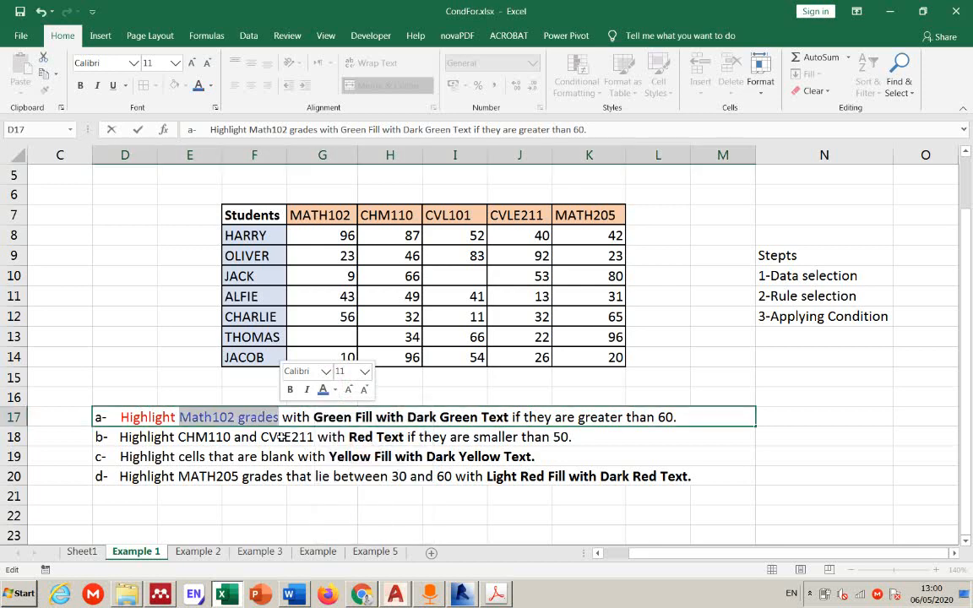
pyautogui.press('Return')
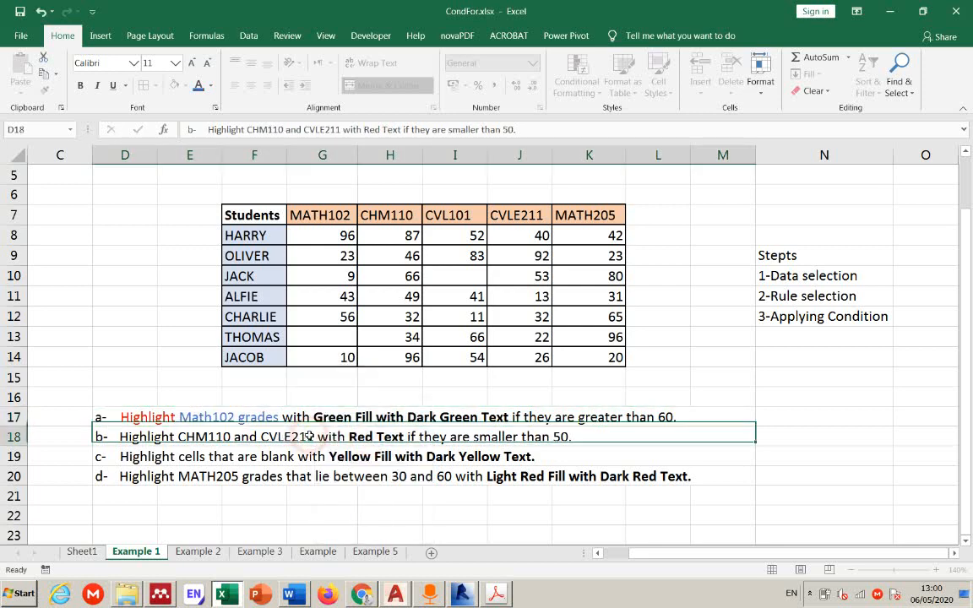
# - Color the words "greater than 60" green in the text of task a
pyautogui.click(315, 417)
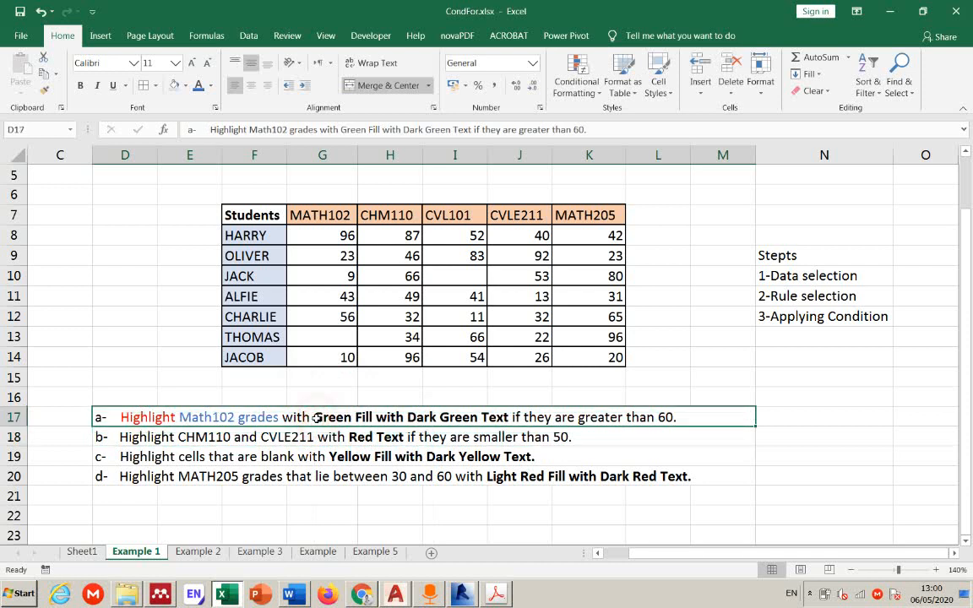
pyautogui.doubleClick(315, 418)
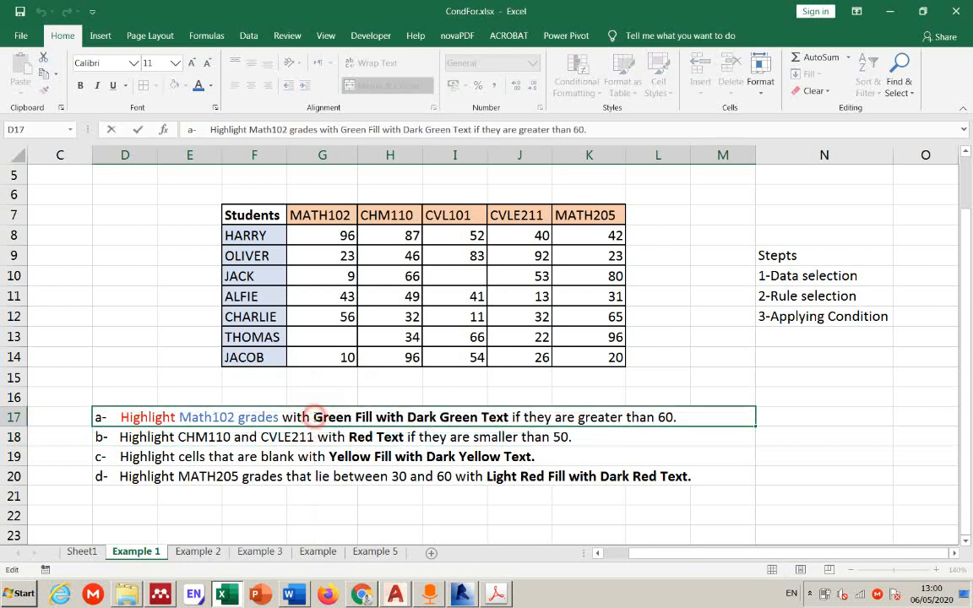
pyautogui.moveTo(315, 417); pyautogui.dragTo(509, 417)
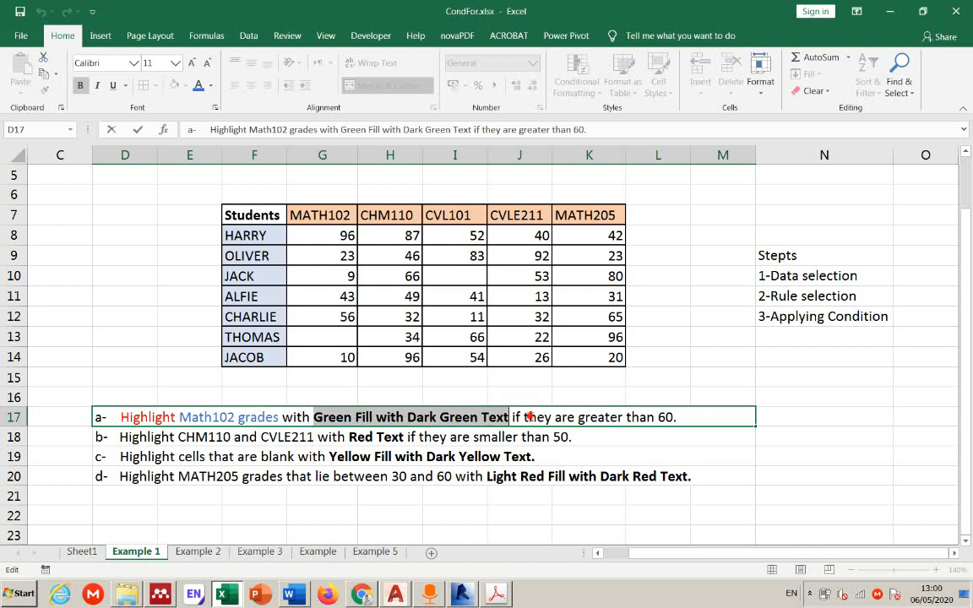
pyautogui.click(529, 416)
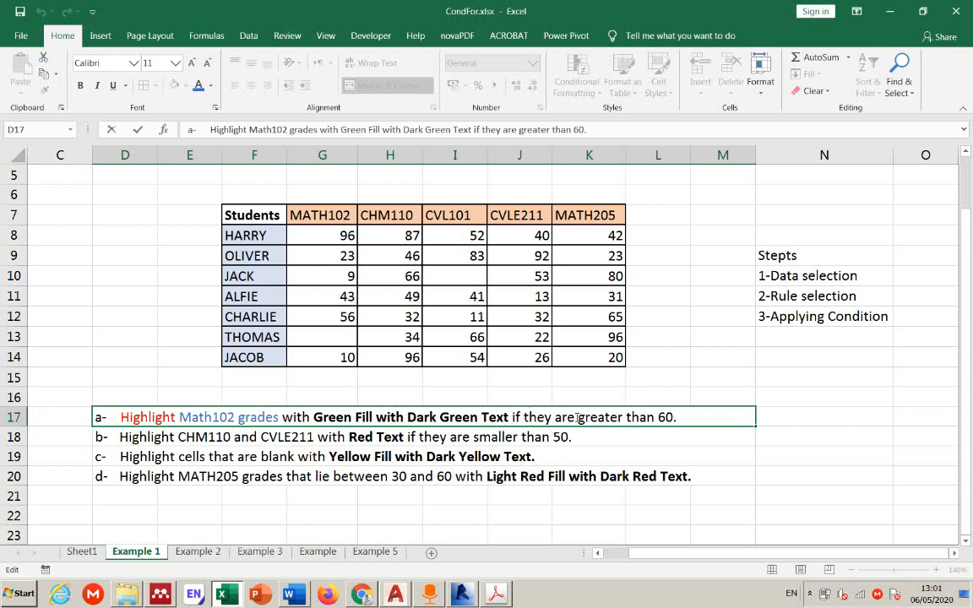
pyautogui.moveTo(581, 416); pyautogui.dragTo(675, 417)
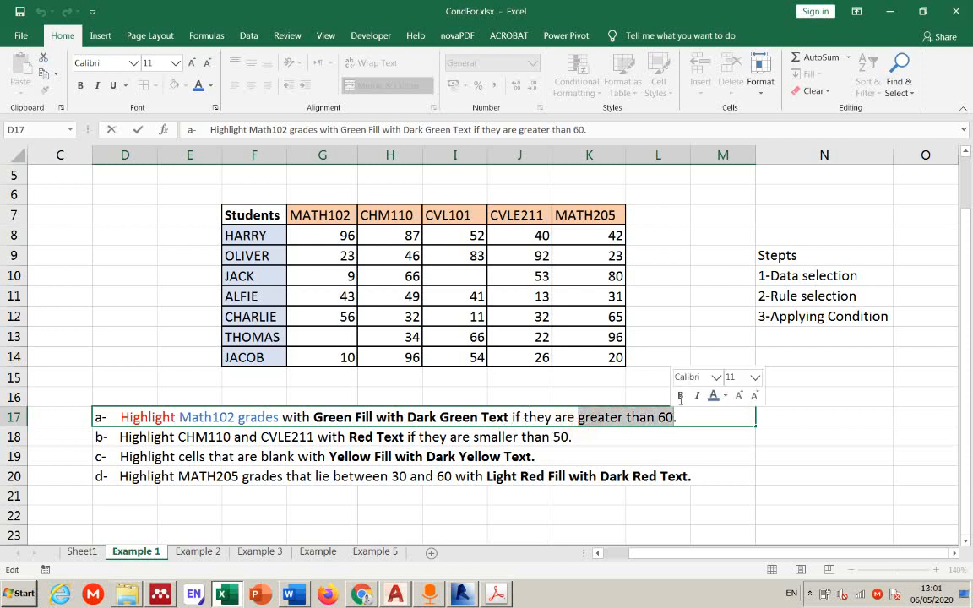
pyautogui.click(727, 397)
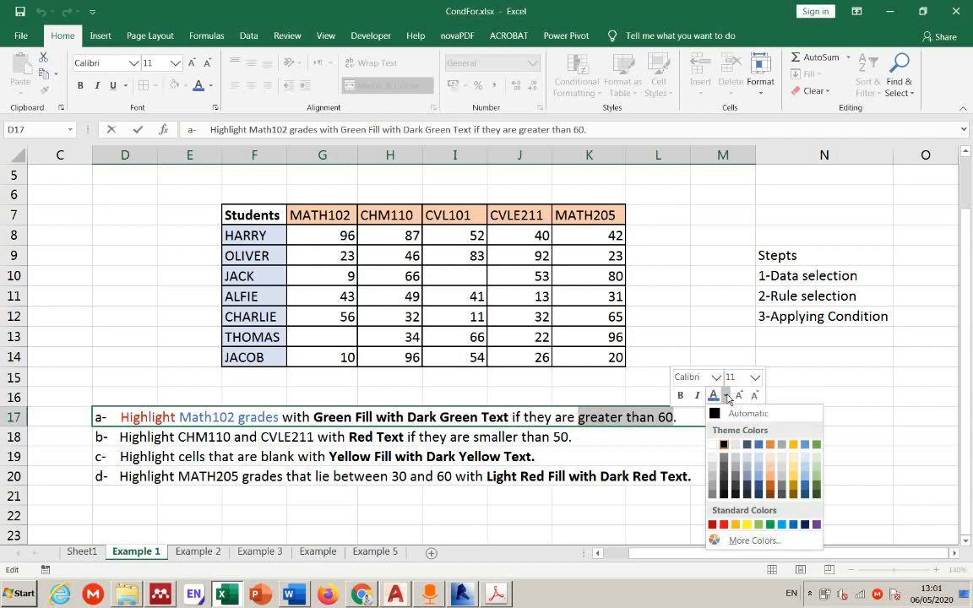
pyautogui.click(770, 525)
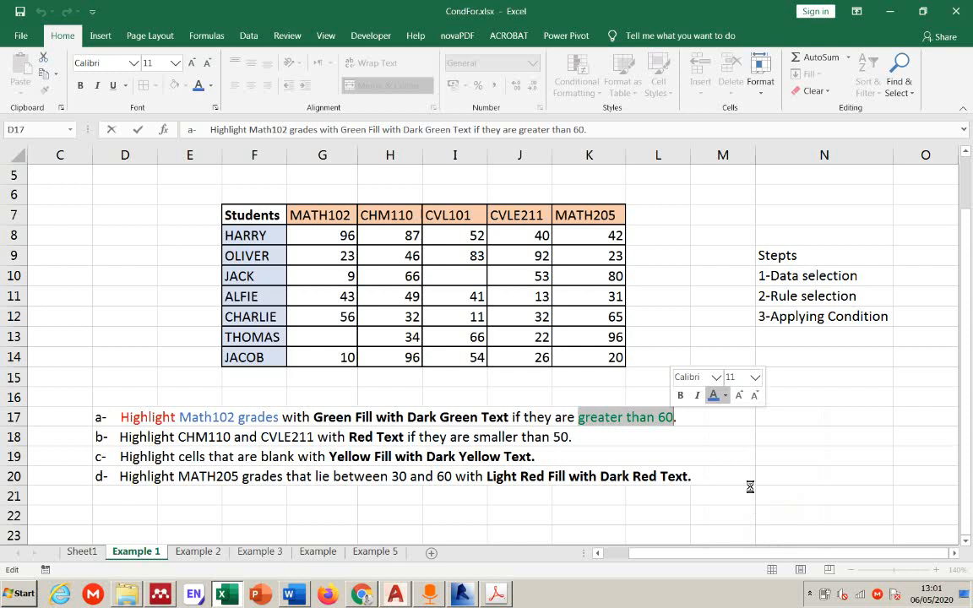
pyautogui.click(783, 453)
pyautogui.click(788, 419)
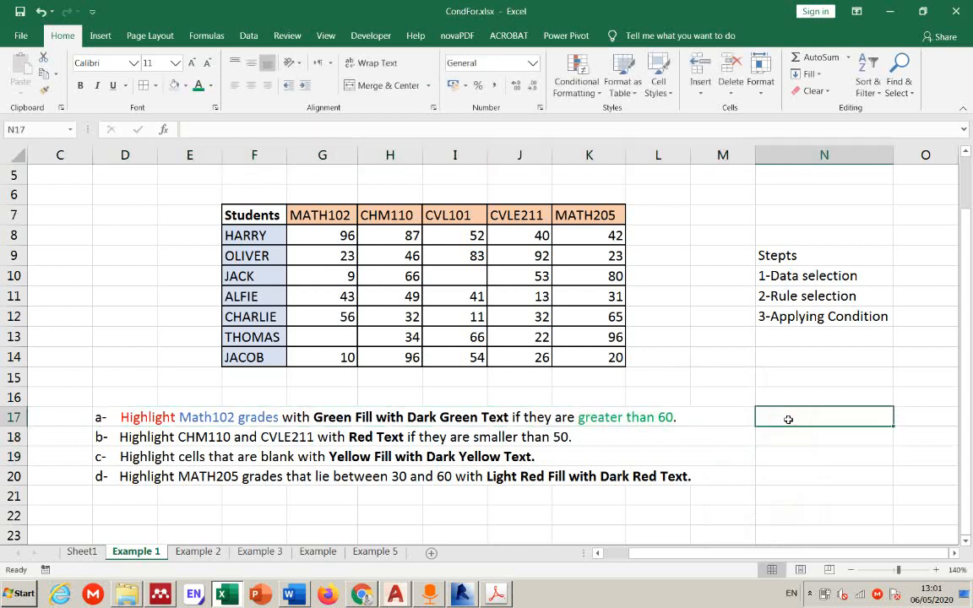
# - Draw a green annotation arrow pointing to "Highlight" in task a, plus arrows leading away from "Math102 grades", "Dark Green Text" and "greater than 60"
pyautogui.hotkey('ctrl', 'alt', 'd')
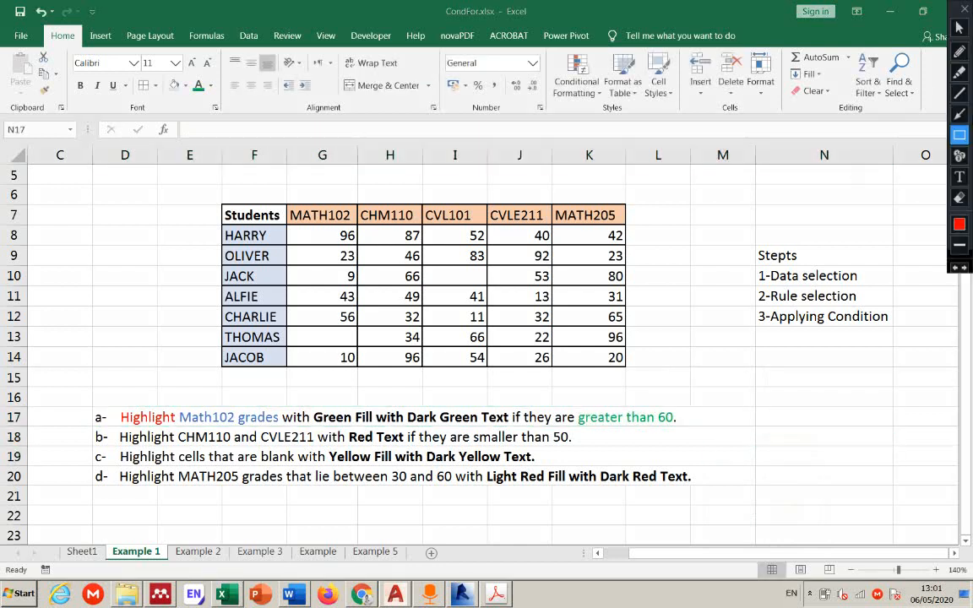
pyautogui.click(960, 114)
pyautogui.moveTo(85, 341); pyautogui.dragTo(135, 411)
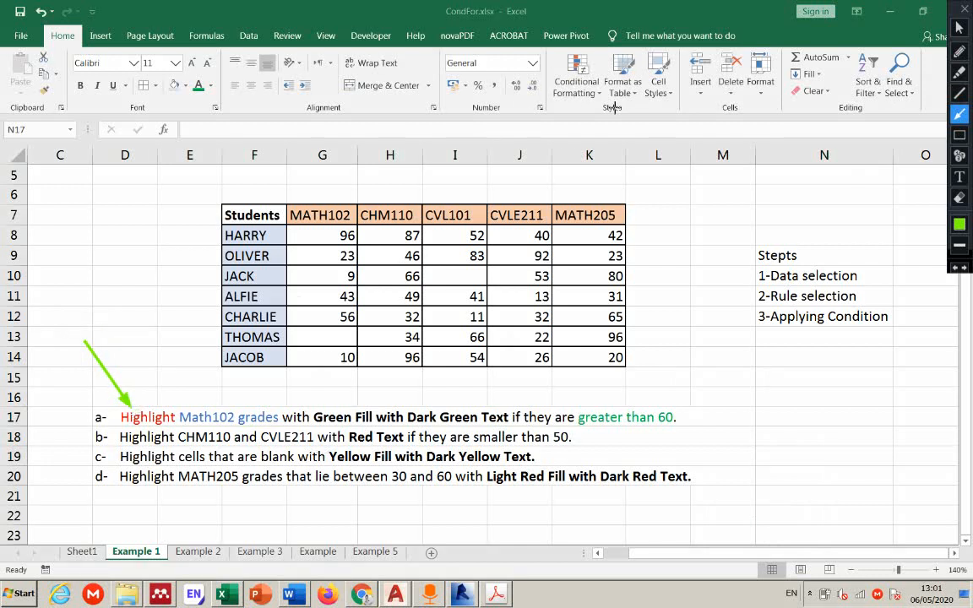
pyautogui.moveTo(218, 404); pyautogui.dragTo(182, 237)
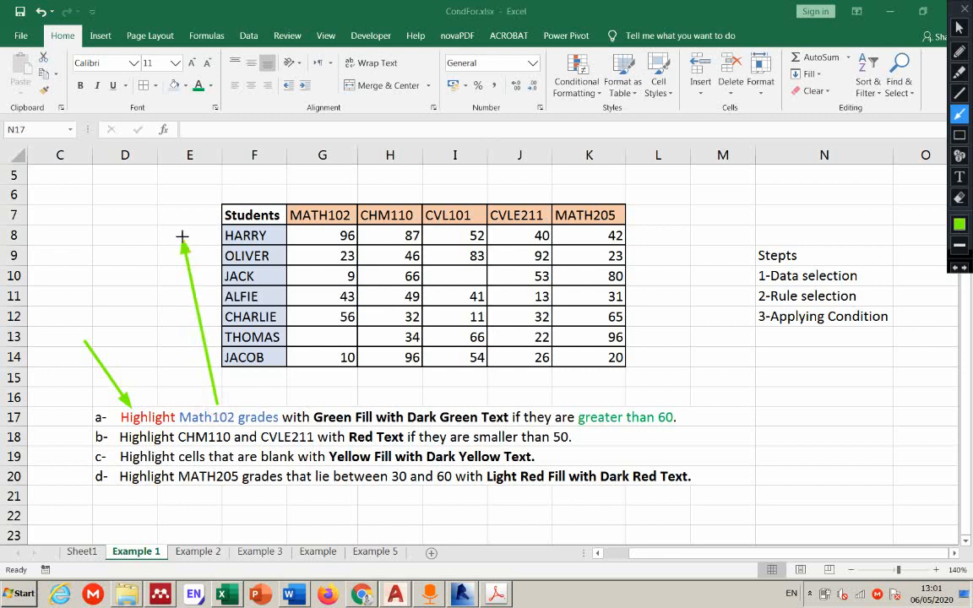
pyautogui.moveTo(411, 414)
pyautogui.mouseDown()
pyautogui.moveTo(600, 359)
pyautogui.moveTo(680, 313)
pyautogui.moveTo(683, 231)
pyautogui.mouseUp()
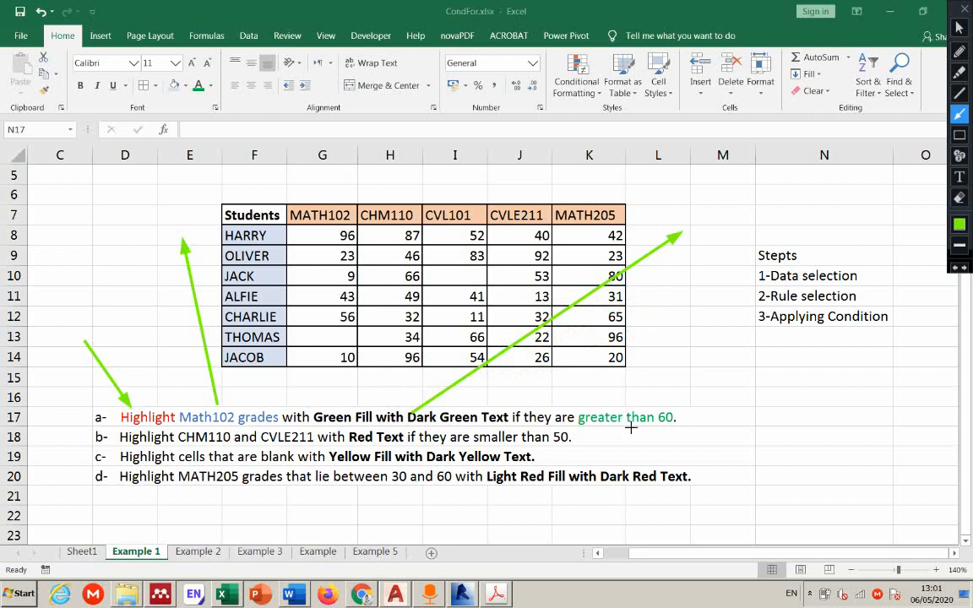
pyautogui.moveTo(684, 416); pyautogui.dragTo(790, 413)
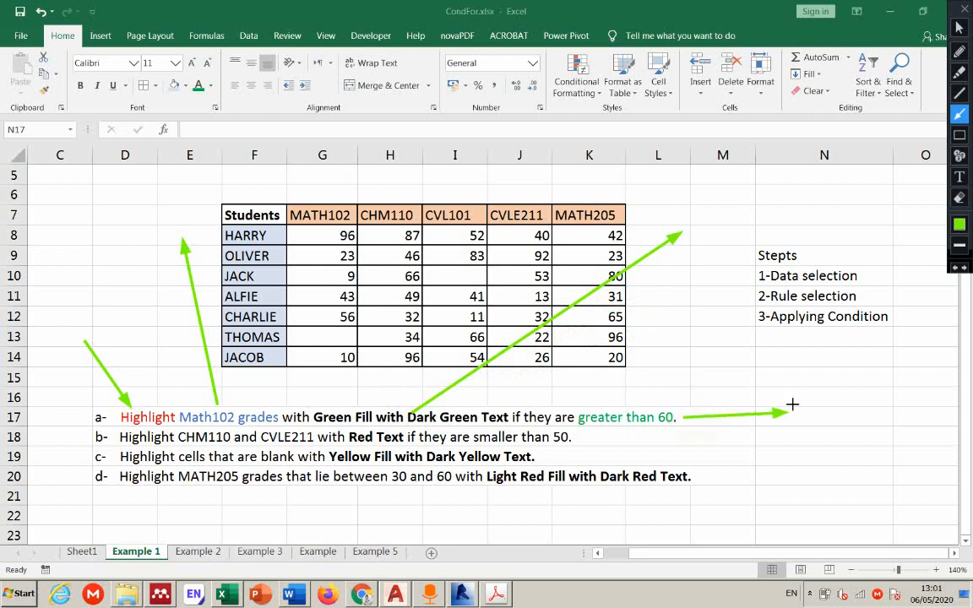
# - Add red annotation labels: "type" by the arrow to "Highlight" and "data" at the tip of the "Math102 grades" arrow
pyautogui.click(958, 177)
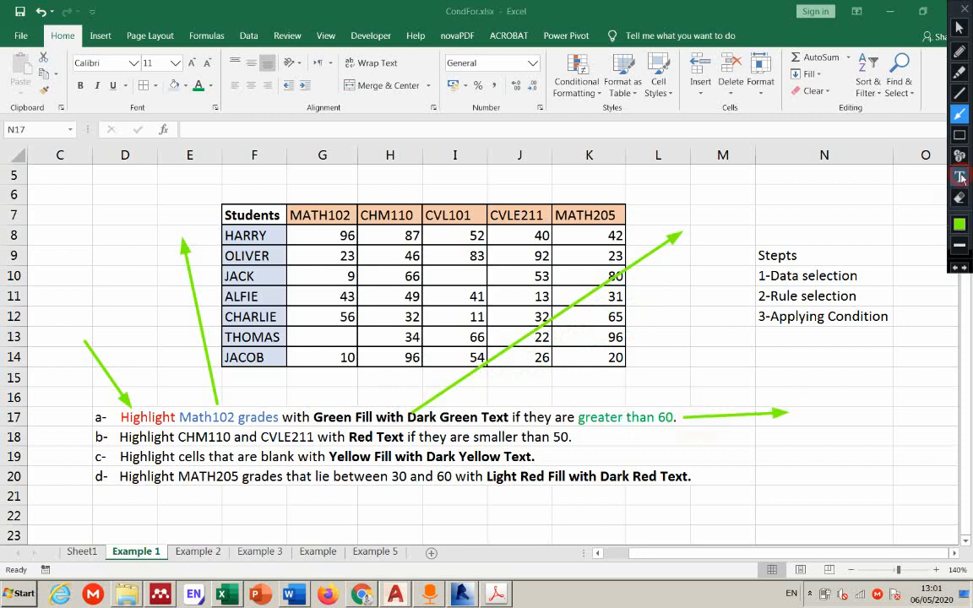
pyautogui.click(47, 322)
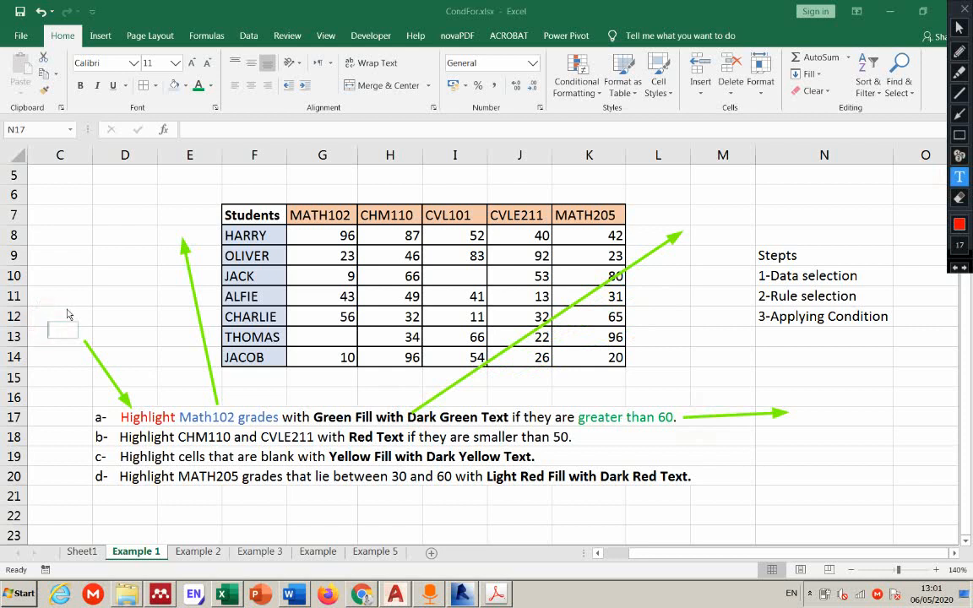
pyautogui.write('tyo')
pyautogui.write('pe')
pyautogui.click(165, 218)
pyautogui.click(169, 235)
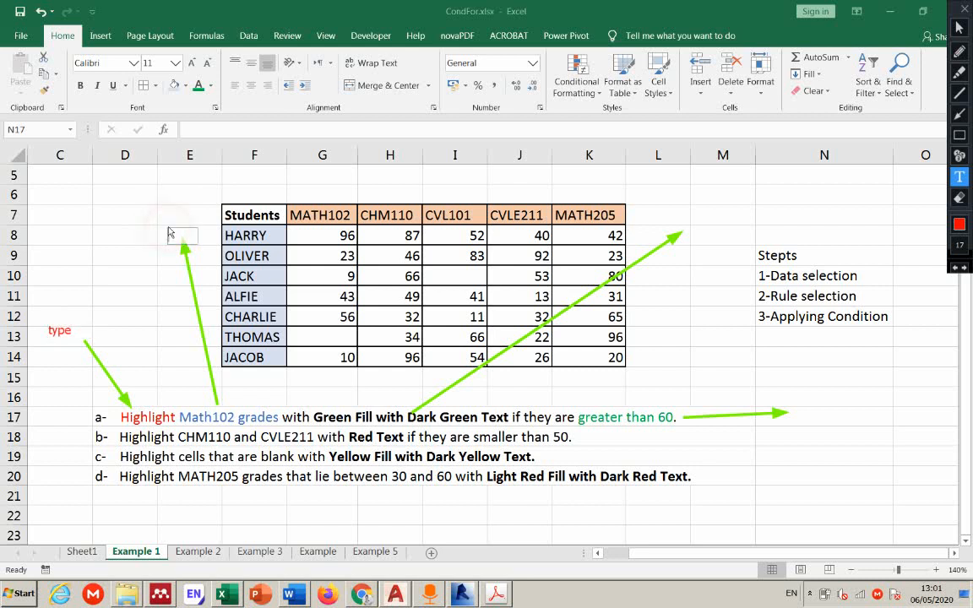
pyautogui.write('data')
# - Add red annotation labels: "formatting" at the tip of the "Dark Green Text" arrow and "rule" at the "greater than 60" arrow
pyautogui.click(693, 219)
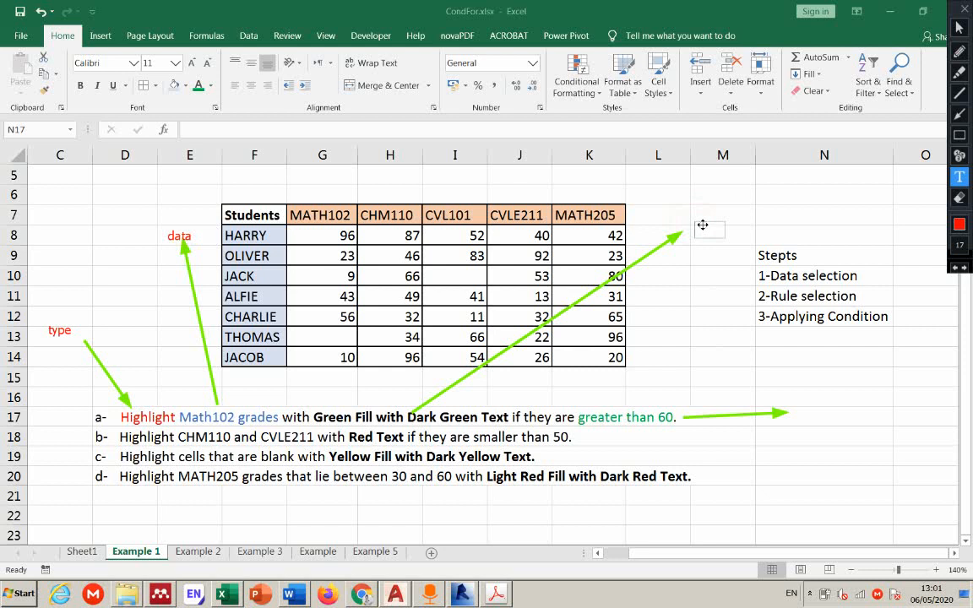
pyautogui.write('formation')
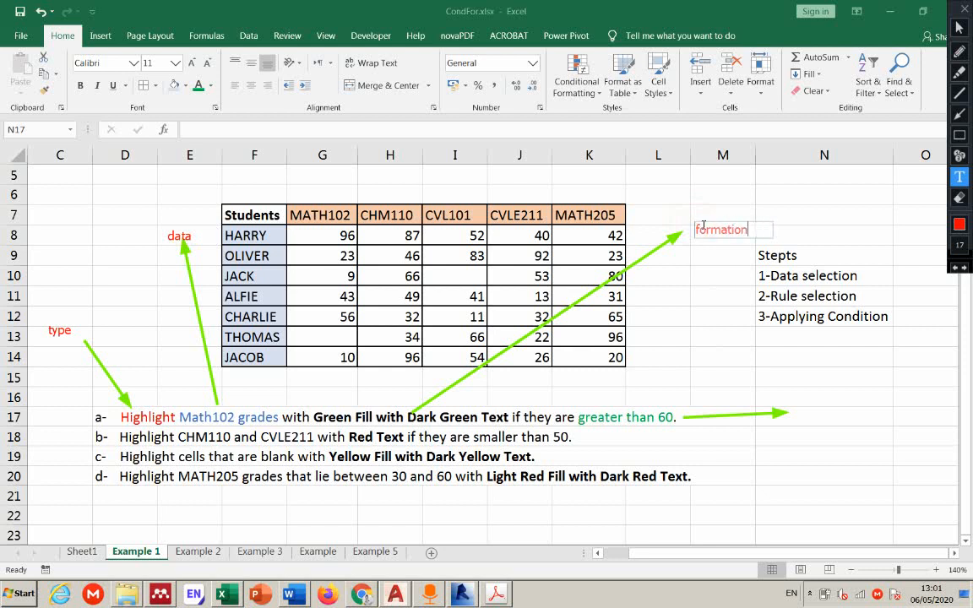
pyautogui.write('ing')
pyautogui.write('t')
pyautogui.click(812, 420)
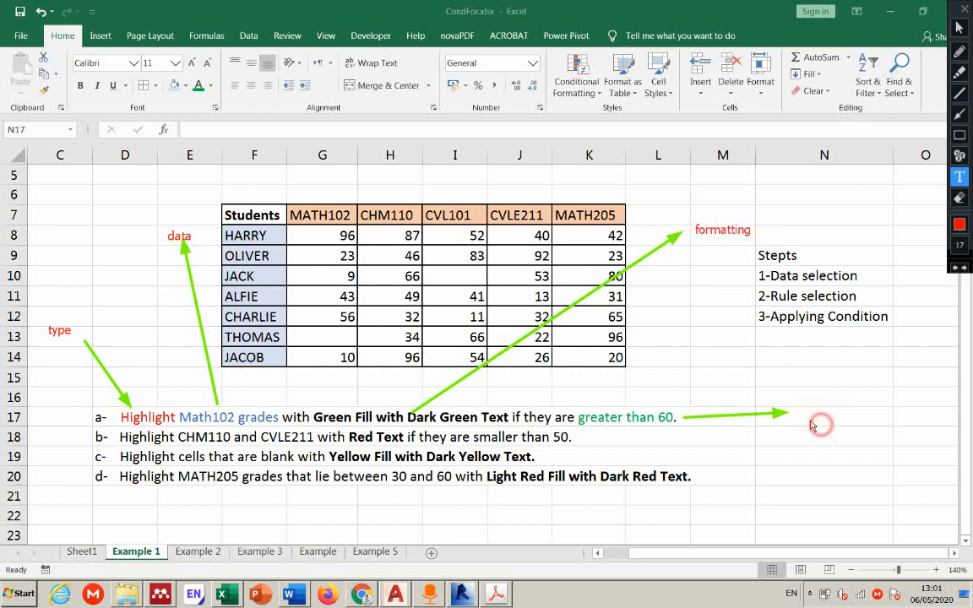
pyautogui.click(801, 417)
pyautogui.write('rule')
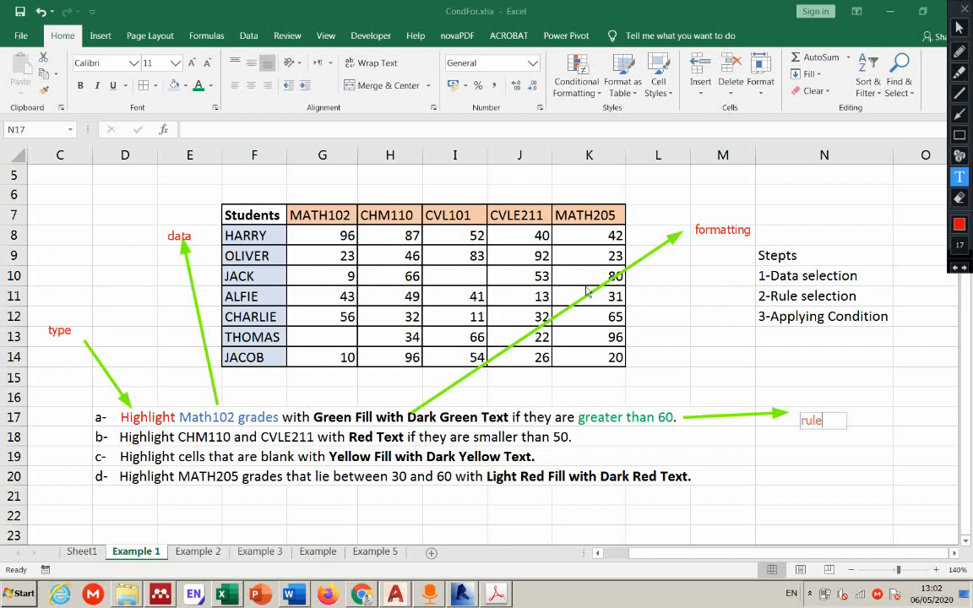
# - Clear all on-screen annotations and return to the worksheet
pyautogui.click(806, 449)
pyautogui.press('Escape')
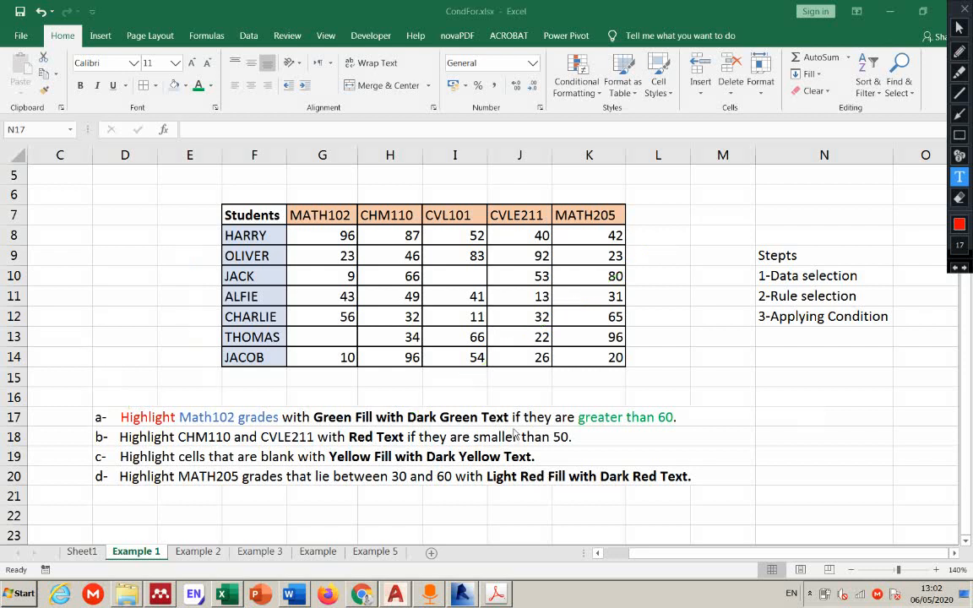
pyautogui.click(843, 386)
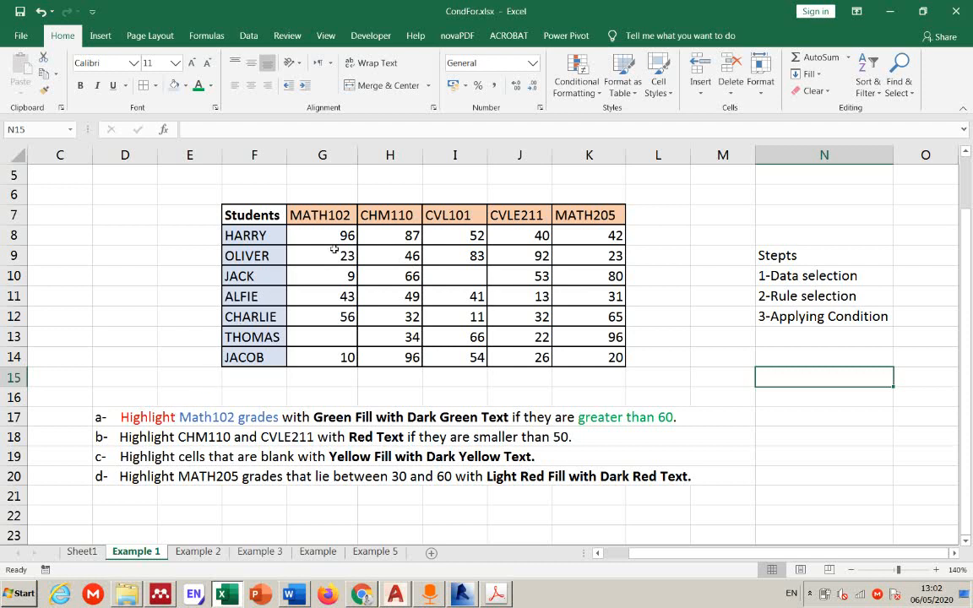
# - Set up a Greater Than highlight rule with threshold 60 on the MATH102 grades in G8:G14
pyautogui.moveTo(325, 233); pyautogui.dragTo(320, 353)
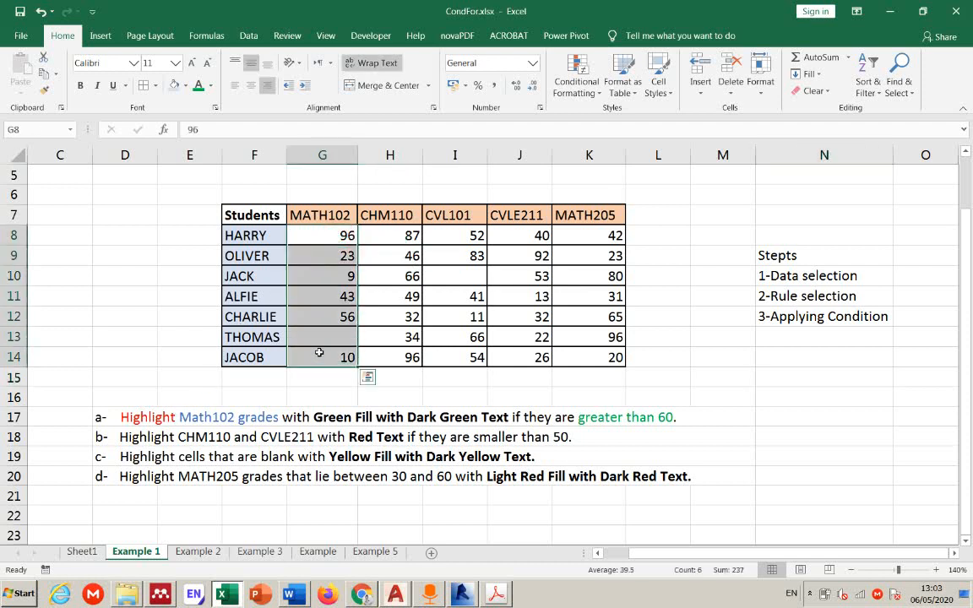
pyautogui.click(577, 91)
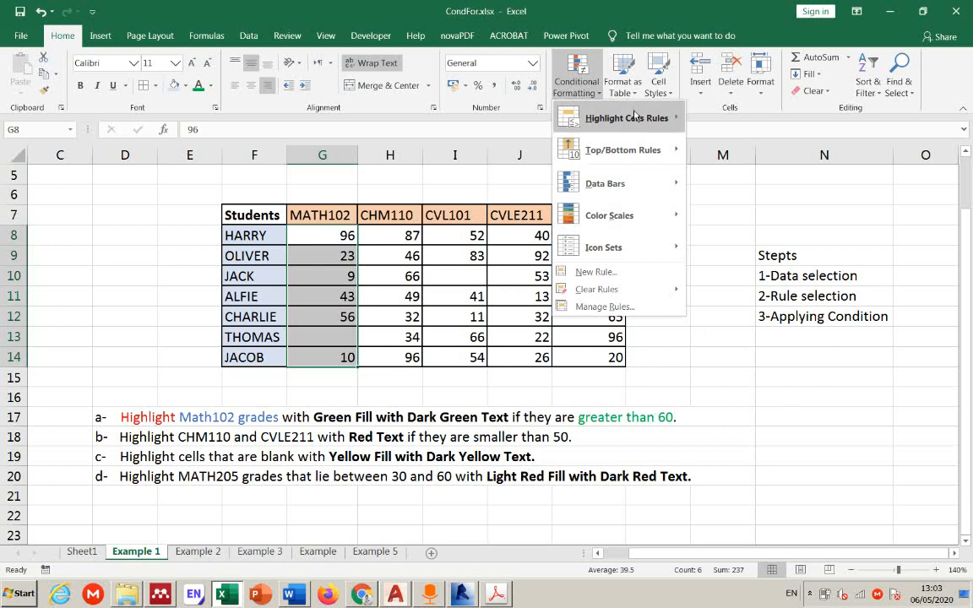
pyautogui.moveTo(665, 119)
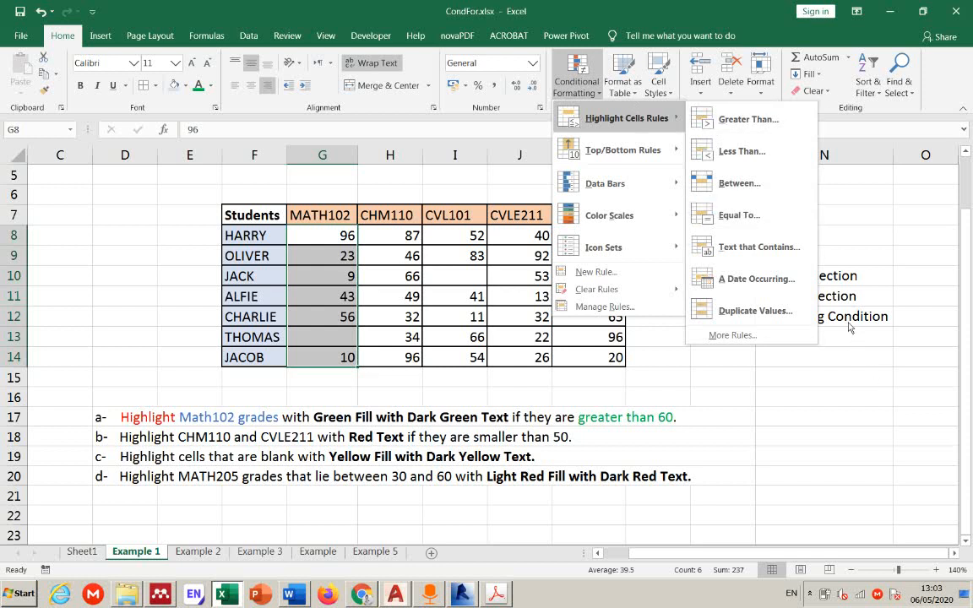
pyautogui.click(743, 125)
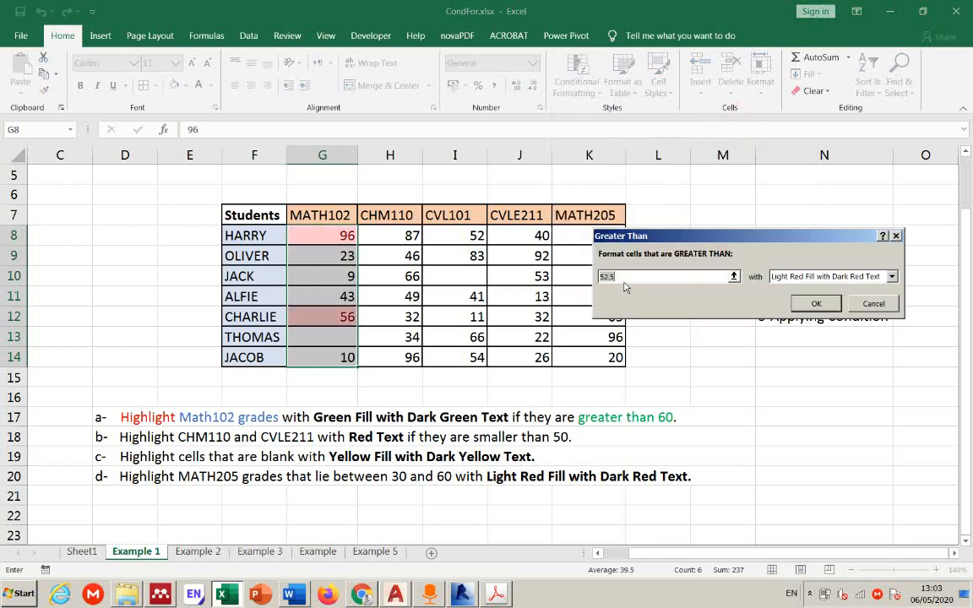
pyautogui.moveTo(669, 241); pyautogui.dragTo(681, 349)
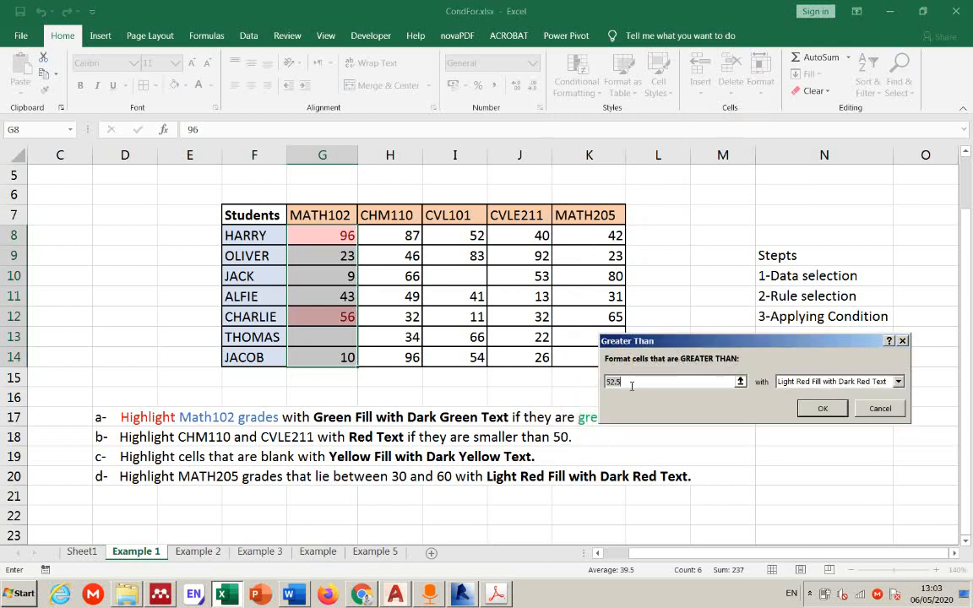
pyautogui.moveTo(657, 345); pyautogui.dragTo(687, 316)
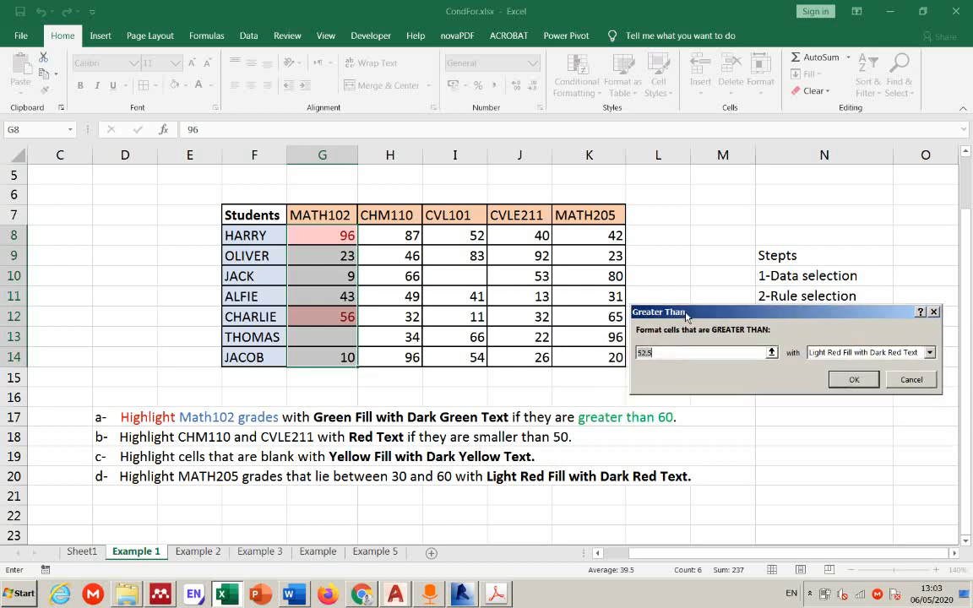
pyautogui.write('60')
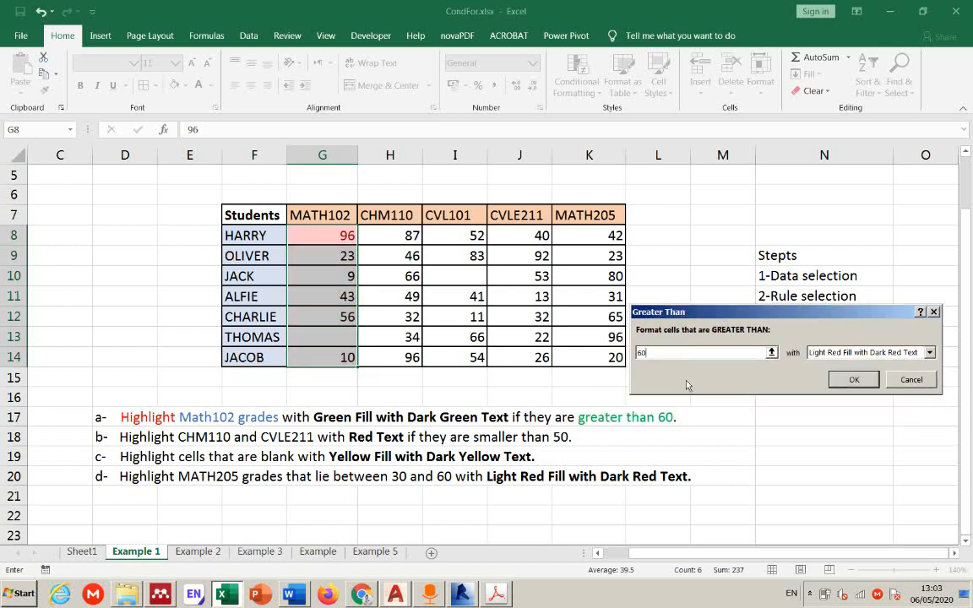
# - Choose a custom format for the greater-than rule, try a light blue background fill and look over the border options
pyautogui.click(841, 354)
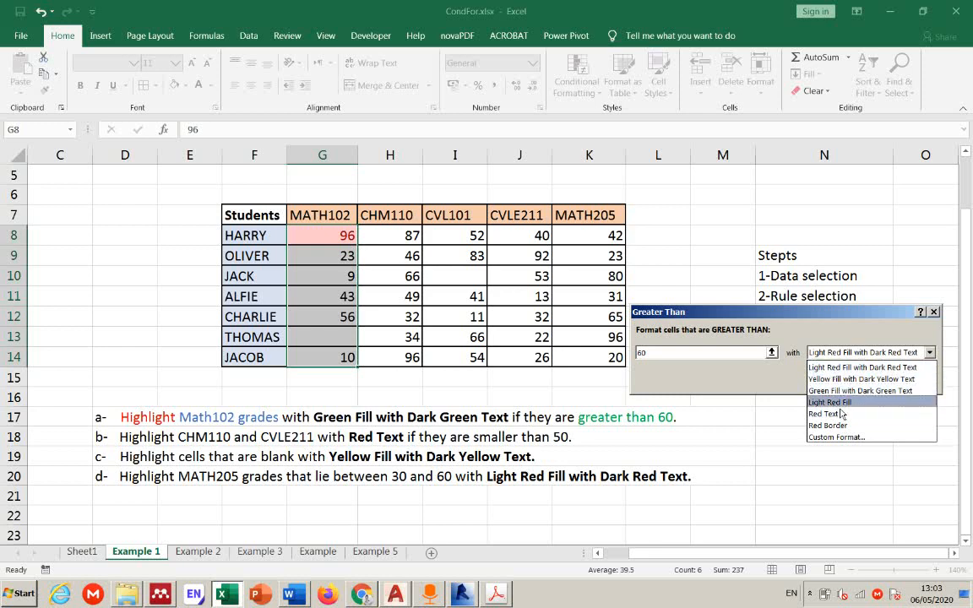
pyautogui.click(846, 438)
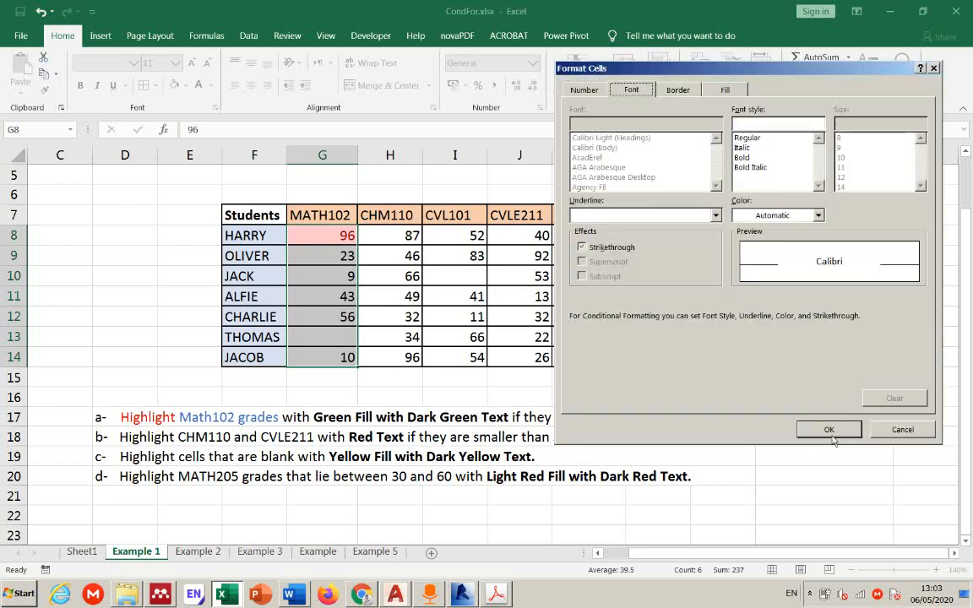
pyautogui.click(681, 93)
pyautogui.click(725, 90)
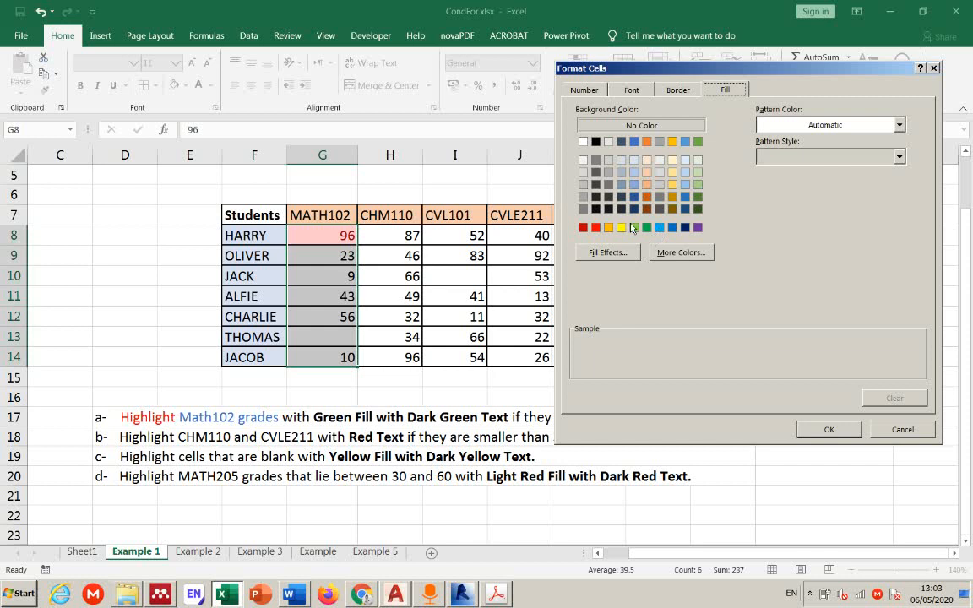
pyautogui.click(635, 185)
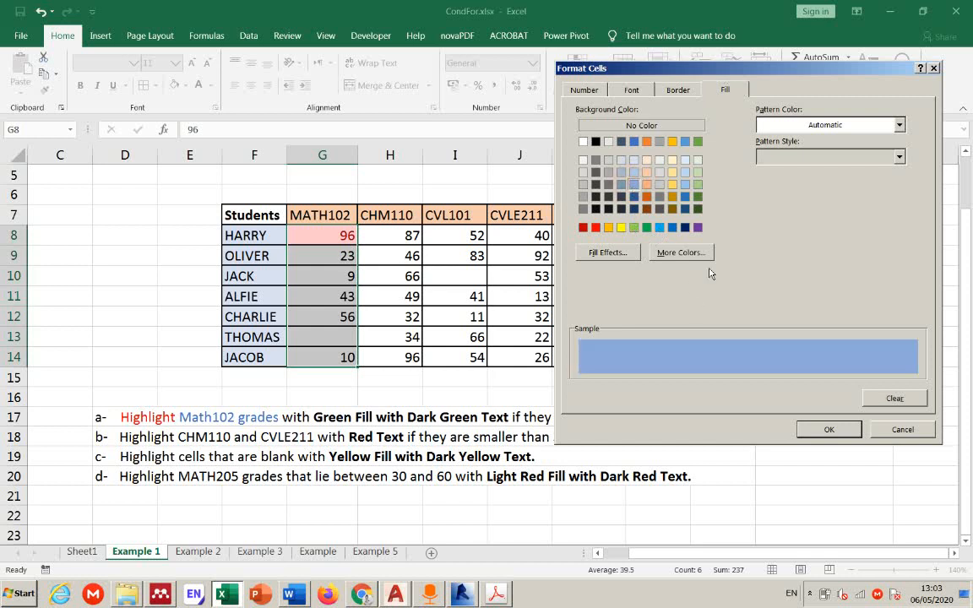
pyautogui.click(678, 89)
pyautogui.click(778, 135)
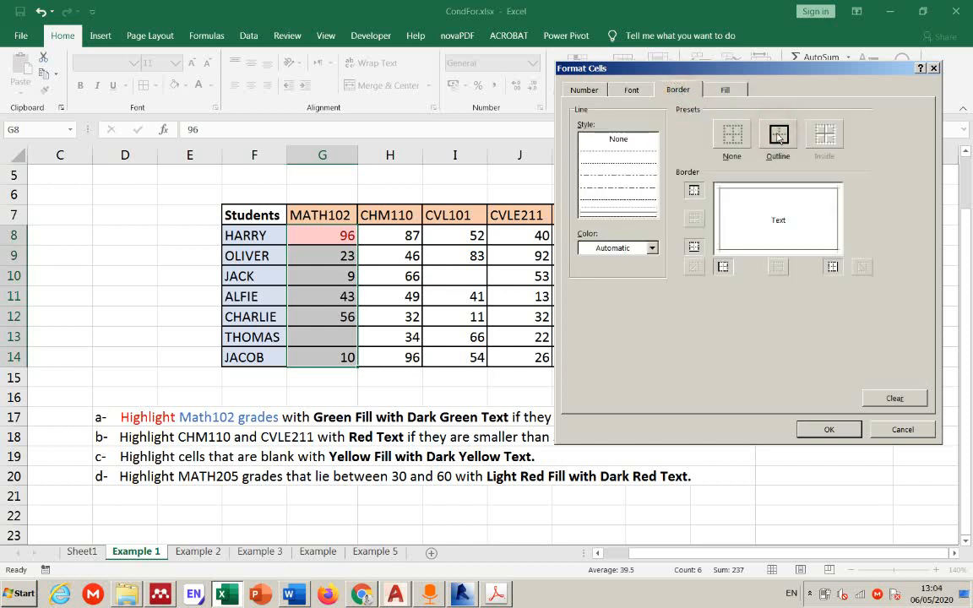
pyautogui.click(655, 166)
pyautogui.click(726, 90)
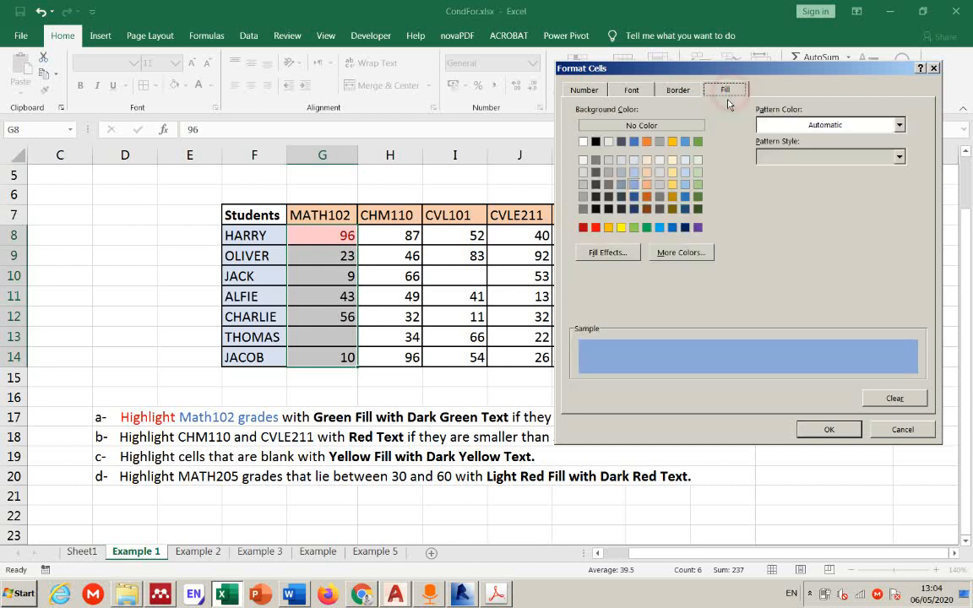
# - Set the custom format's font style to Bold Italic
pyautogui.click(631, 90)
pyautogui.click(746, 157)
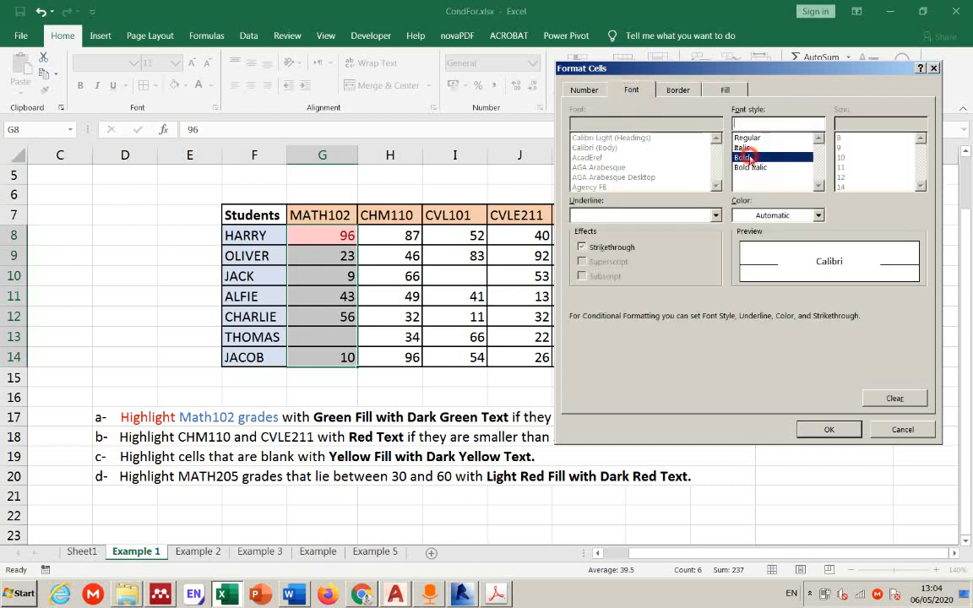
pyautogui.click(750, 167)
pyautogui.click(849, 175)
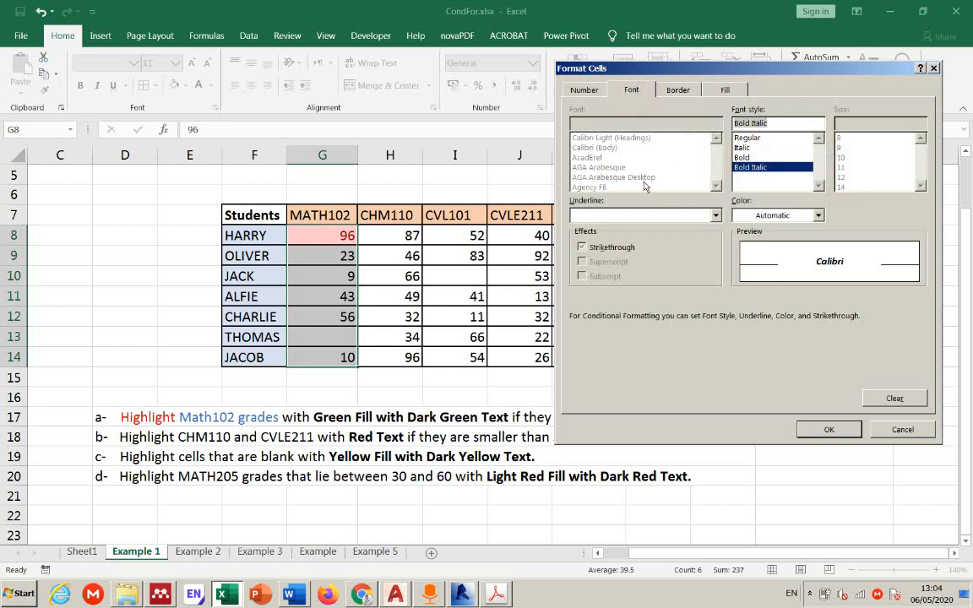
# - Give the custom format a light blue dash-dot outline border
pyautogui.click(677, 89)
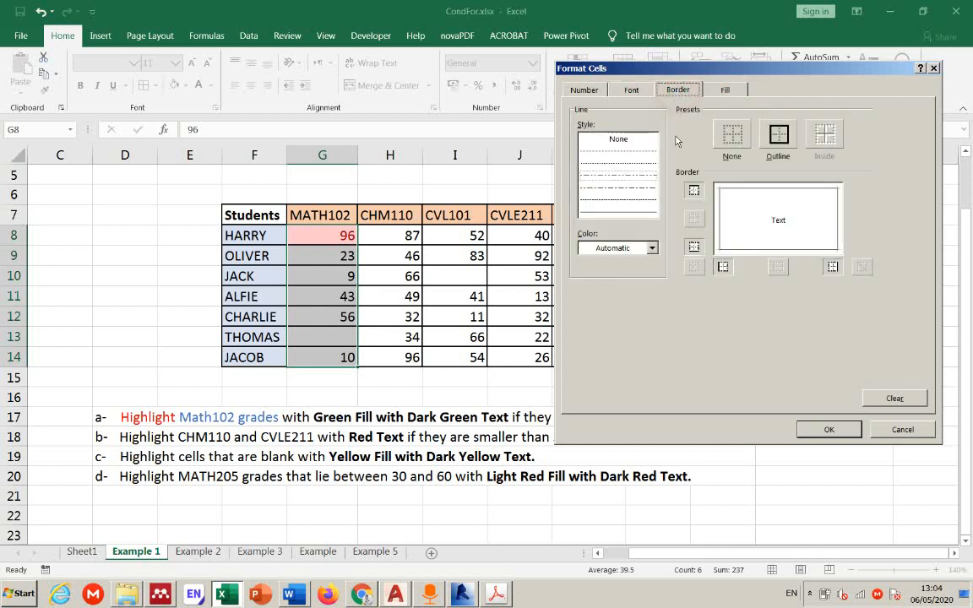
pyautogui.click(651, 248)
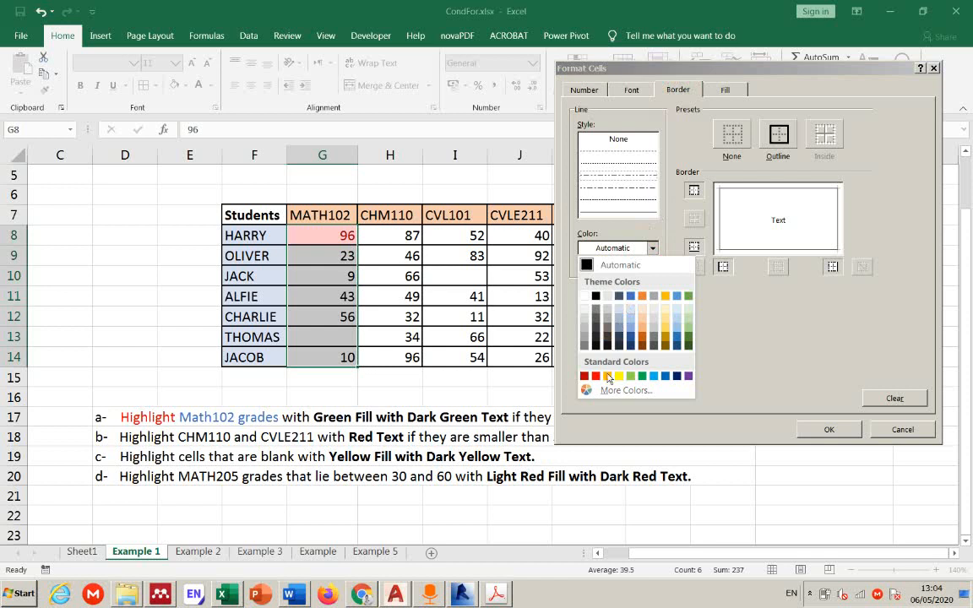
pyautogui.click(661, 381)
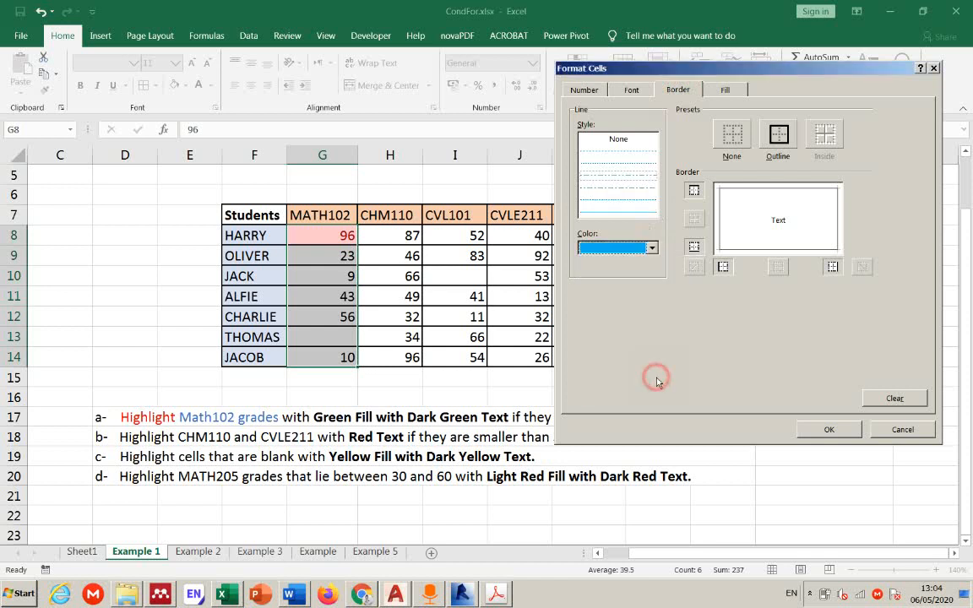
pyautogui.click(779, 139)
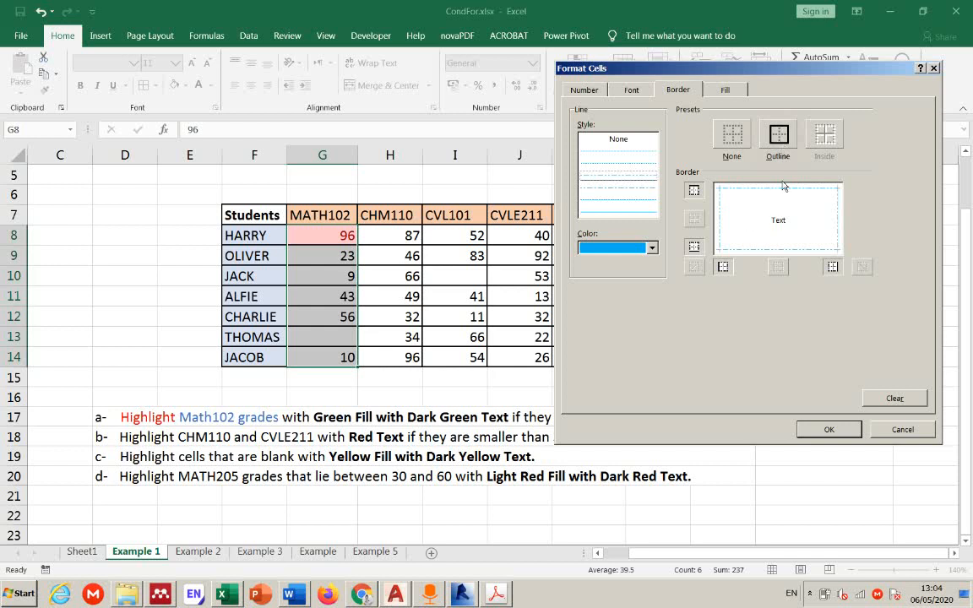
# - Set the custom format's background fill to yellow and accept the custom format
pyautogui.click(725, 90)
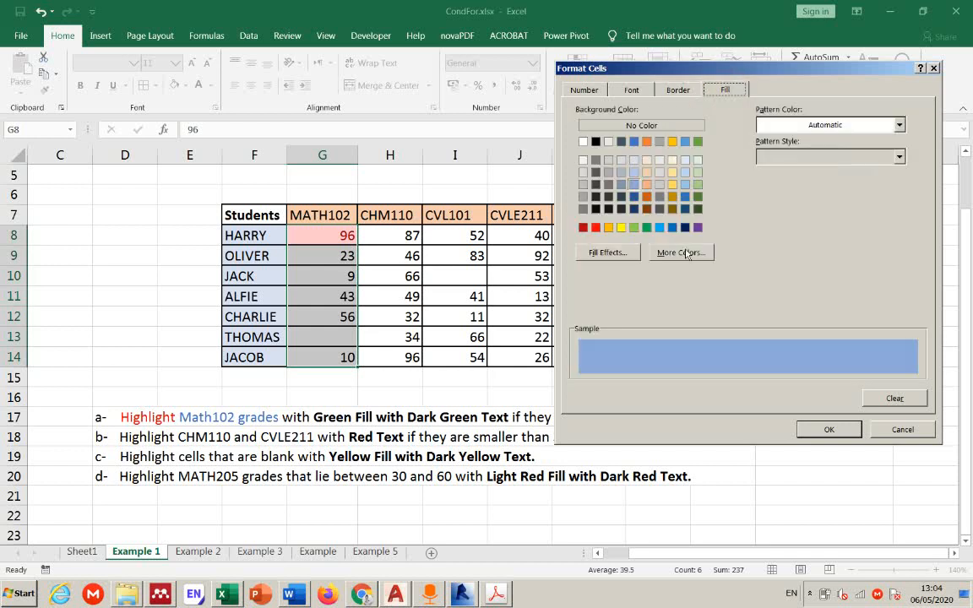
pyautogui.click(622, 227)
pyautogui.click(794, 124)
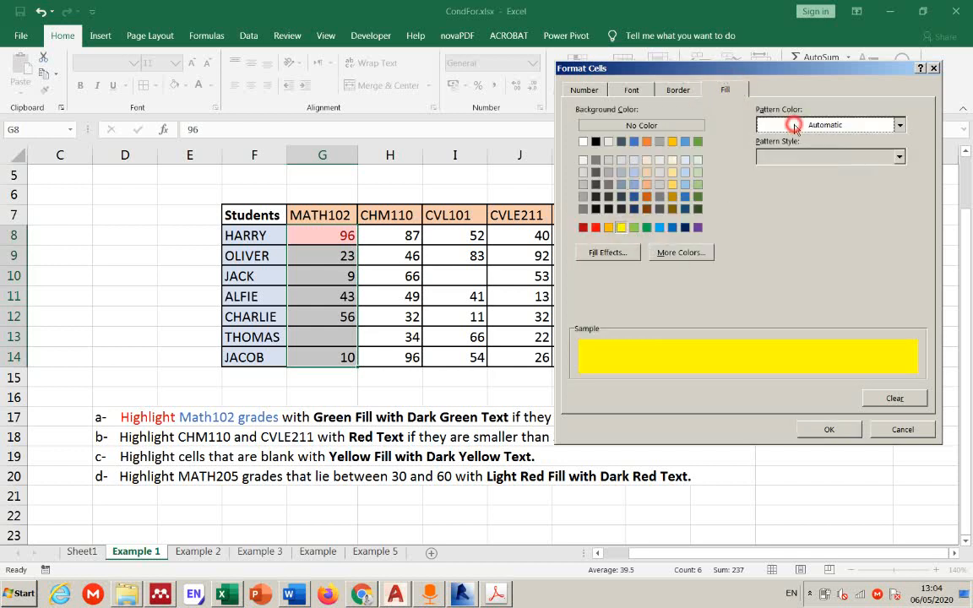
pyautogui.click(795, 128)
pyautogui.click(836, 430)
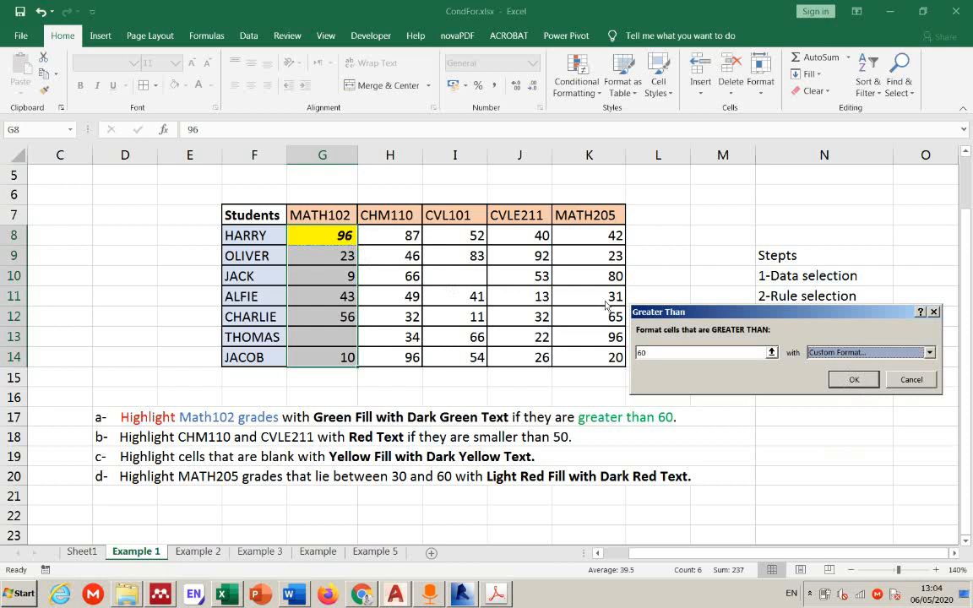
# - Set the rule's format to Green Fill with Dark Green Text and apply it to the MATH102 grades
pyautogui.click(841, 354)
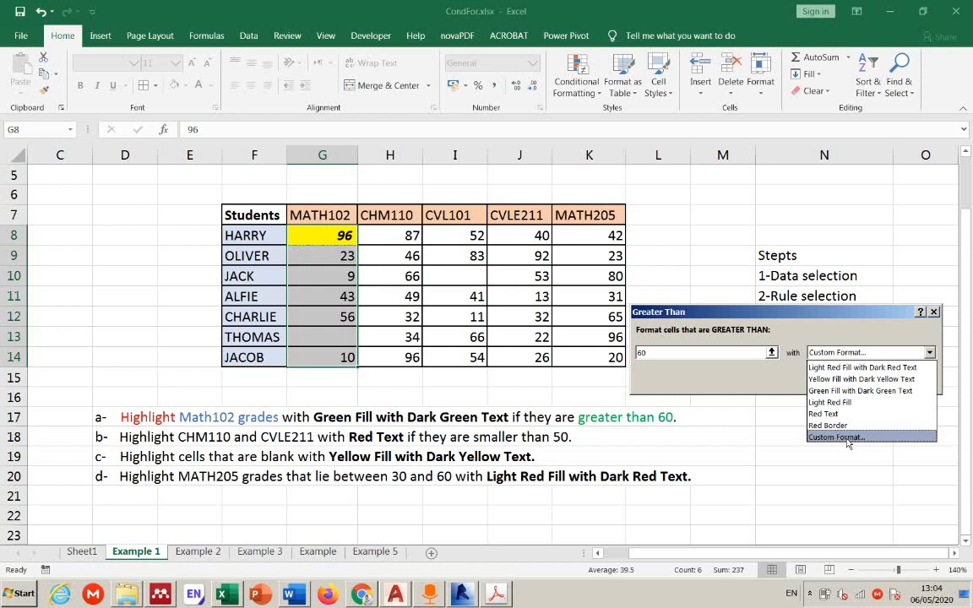
pyautogui.click(849, 390)
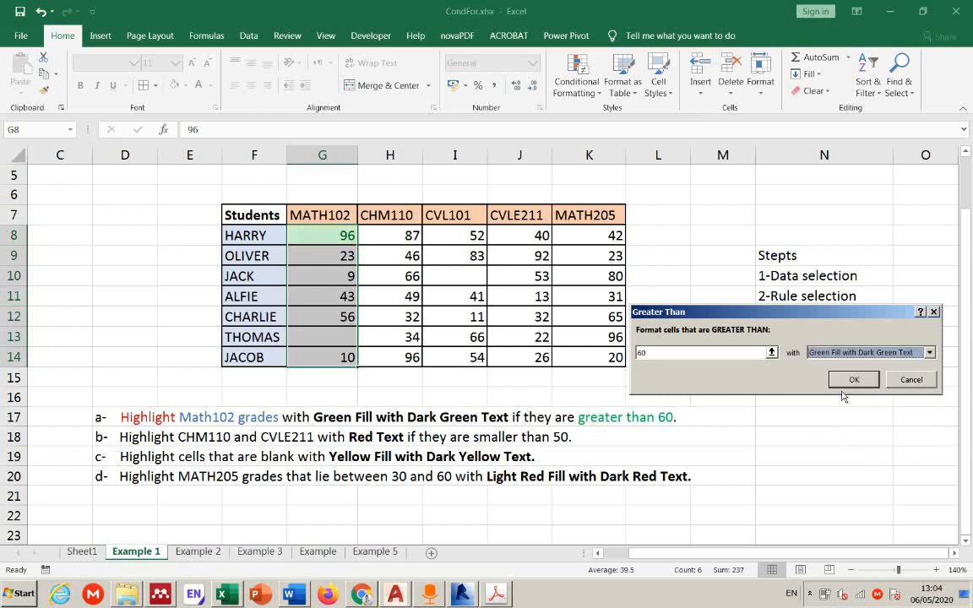
pyautogui.click(843, 383)
pyautogui.click(722, 376)
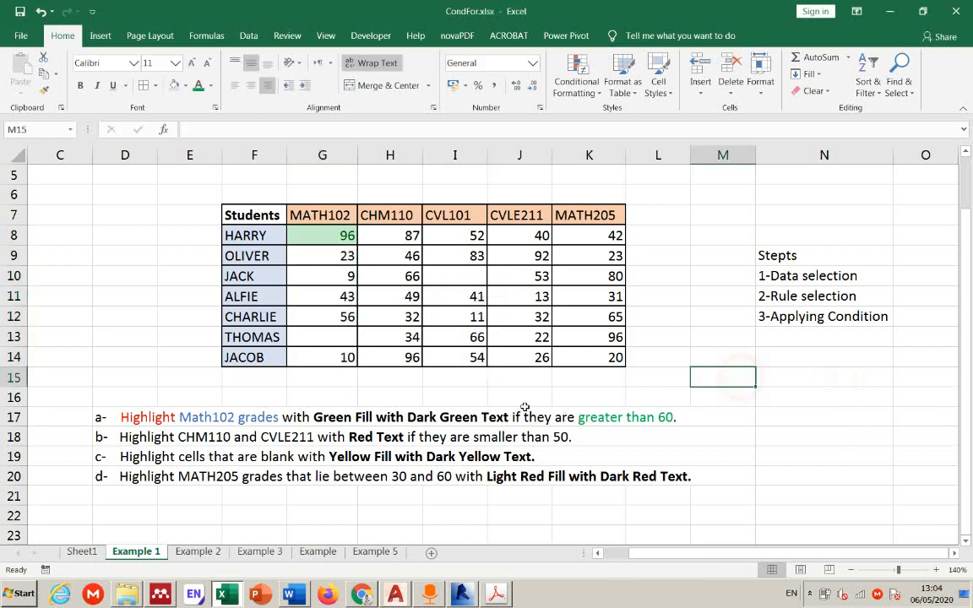
# - Enter a MATH102 grade of 70 in the blank cell G13 to test the highlighting rule
pyautogui.click(337, 332)
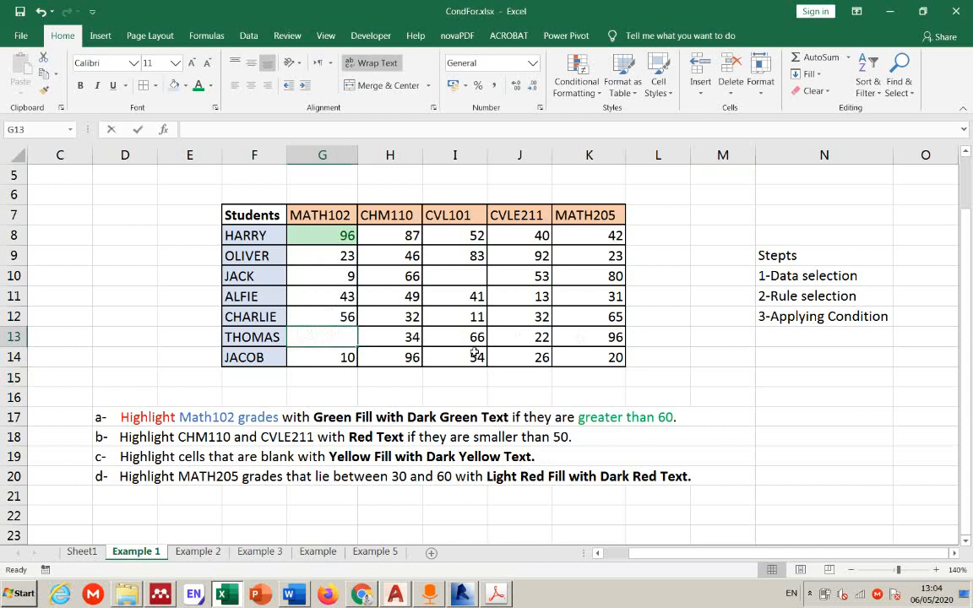
pyautogui.write('70')
pyautogui.press('Return')
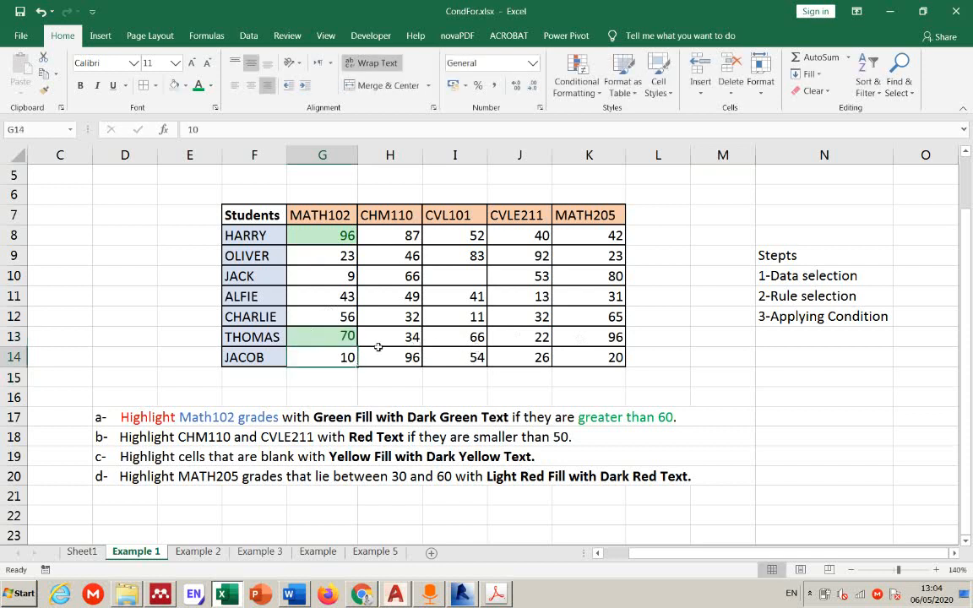
pyautogui.click(329, 342)
pyautogui.click(338, 229)
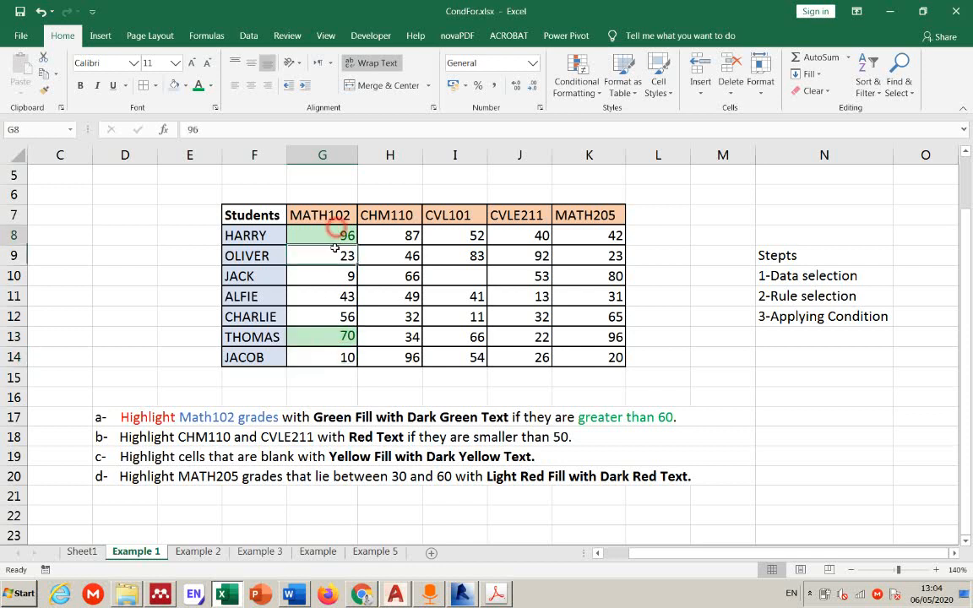
pyautogui.moveTo(336, 248); pyautogui.dragTo(308, 355)
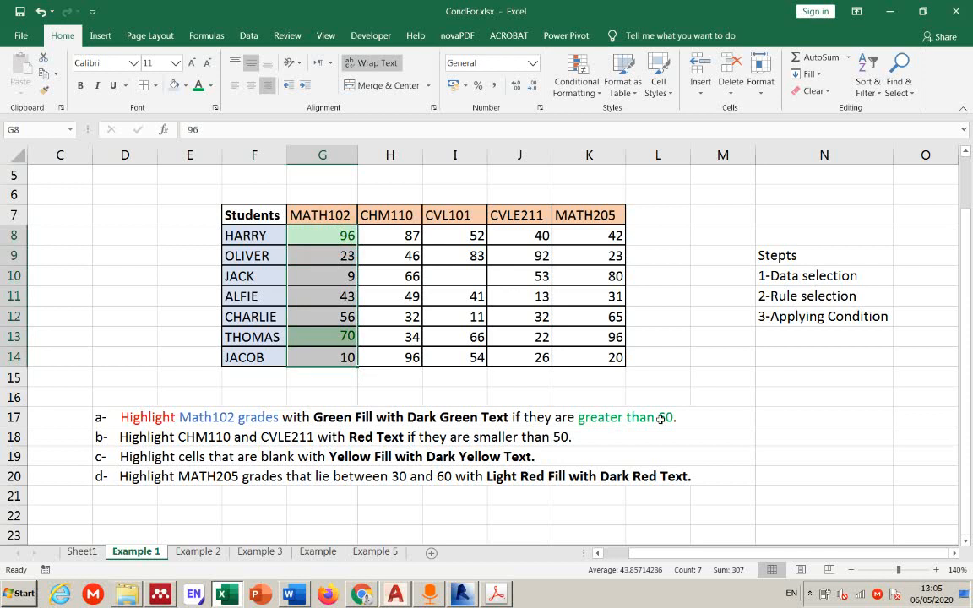
pyautogui.click(331, 274)
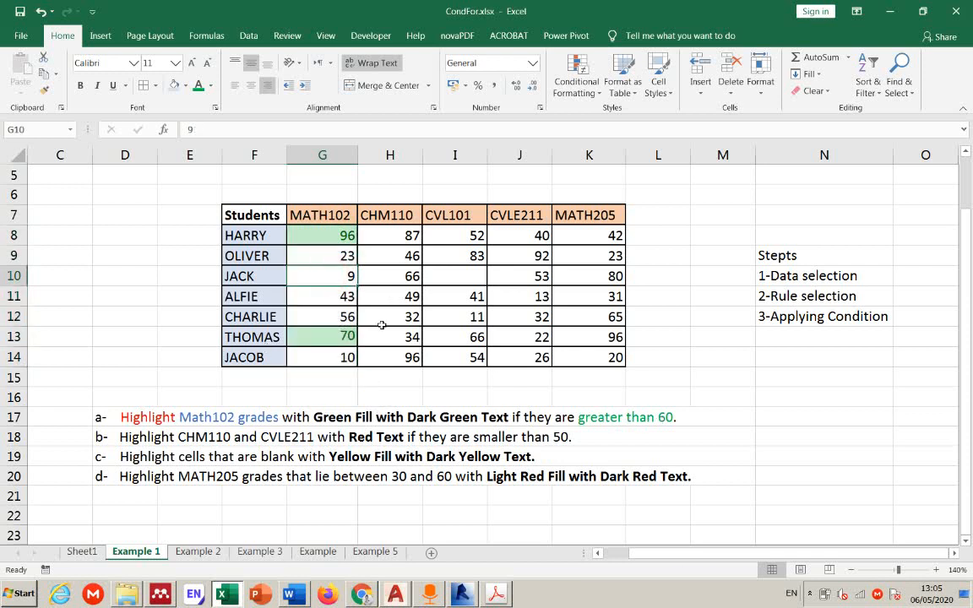
# - Change the MATH102 grade in G12 to 65
pyautogui.click(348, 316)
pyautogui.doubleClick(347, 317)
pyautogui.press('BackSpace')
pyautogui.press('BackSpace')
pyautogui.write('65')
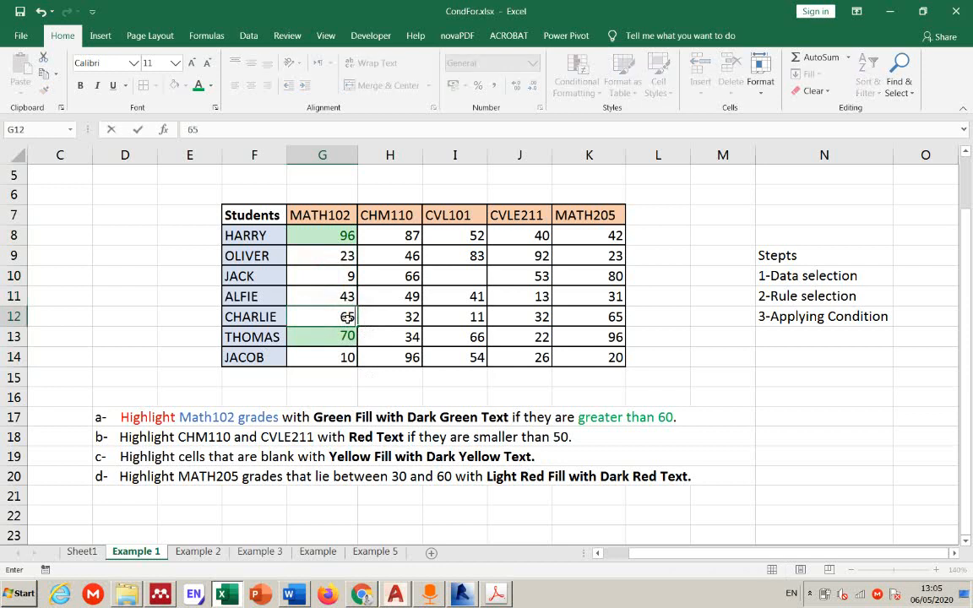
pyautogui.press('Return')
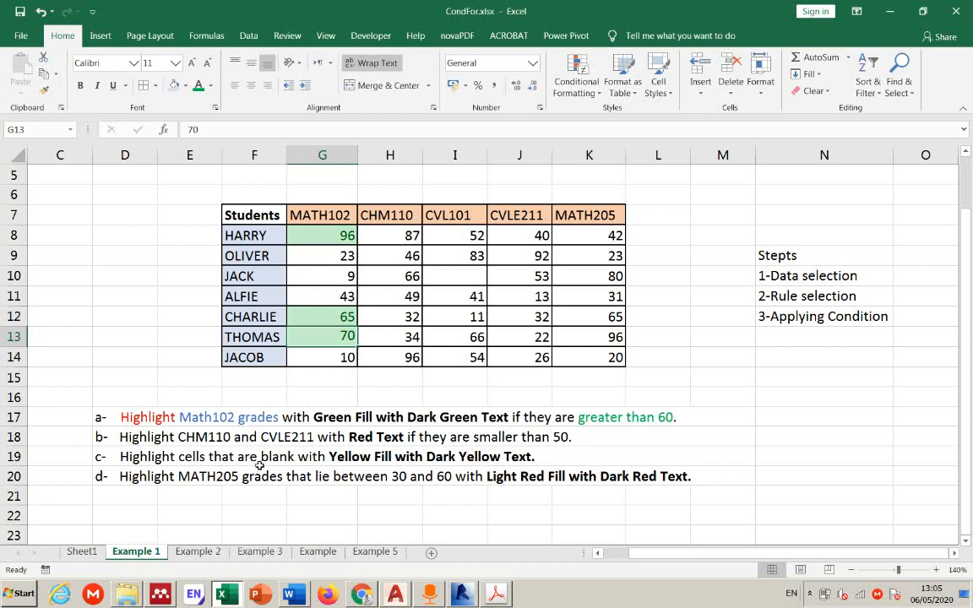
pyautogui.click(146, 437)
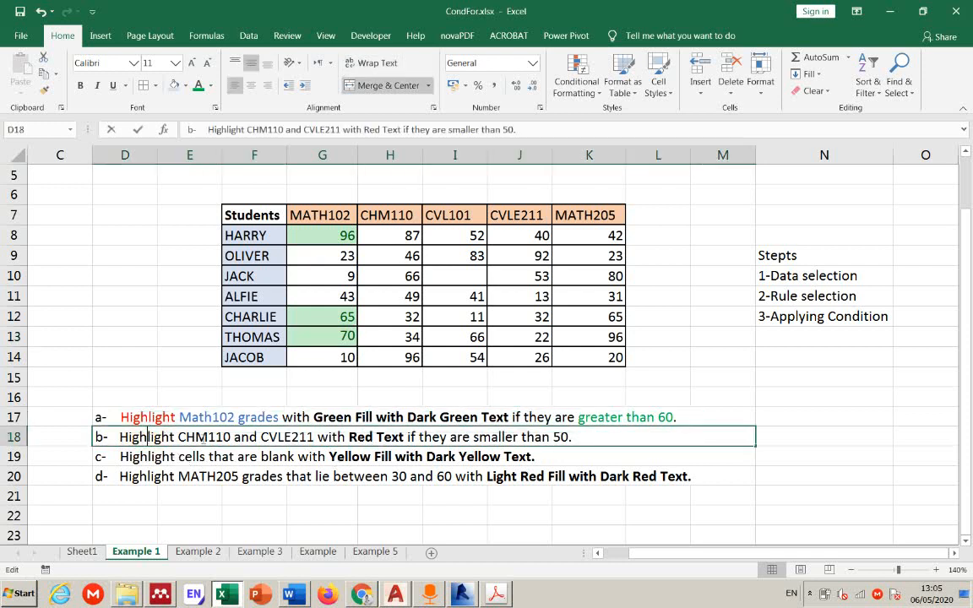
pyautogui.doubleClick(213, 437)
pyautogui.click(285, 438)
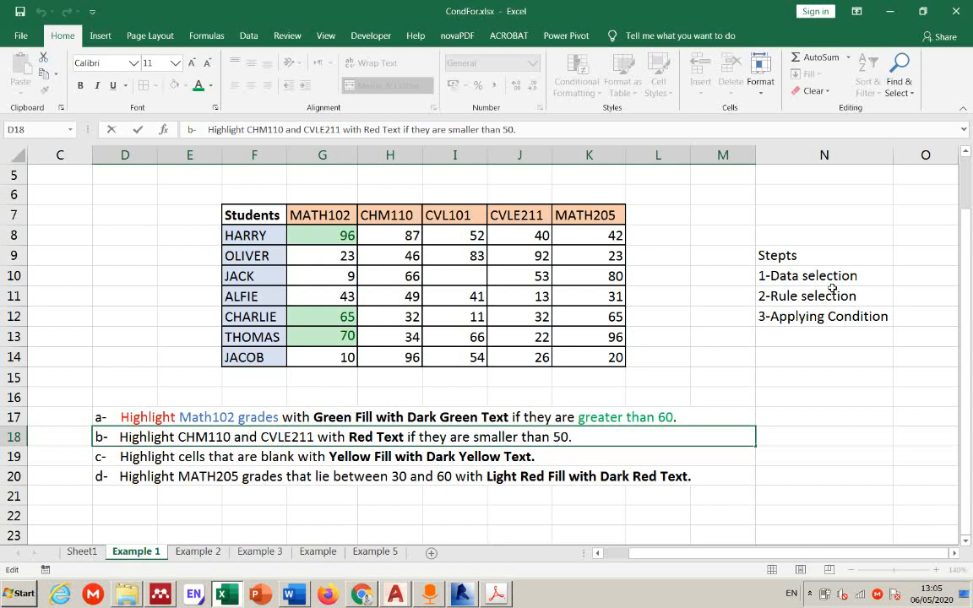
pyautogui.click(511, 235)
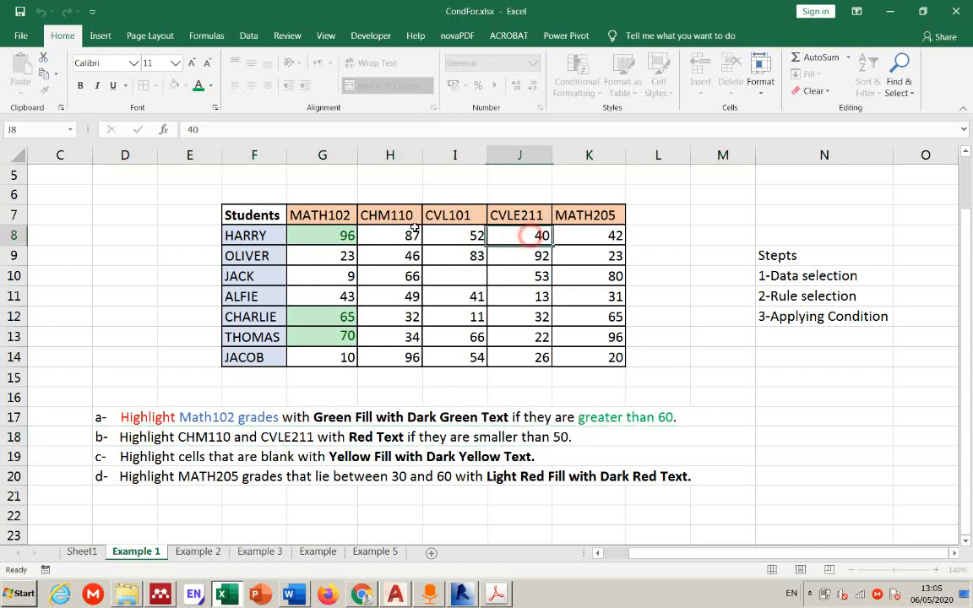
pyautogui.moveTo(391, 239); pyautogui.dragTo(391, 355)
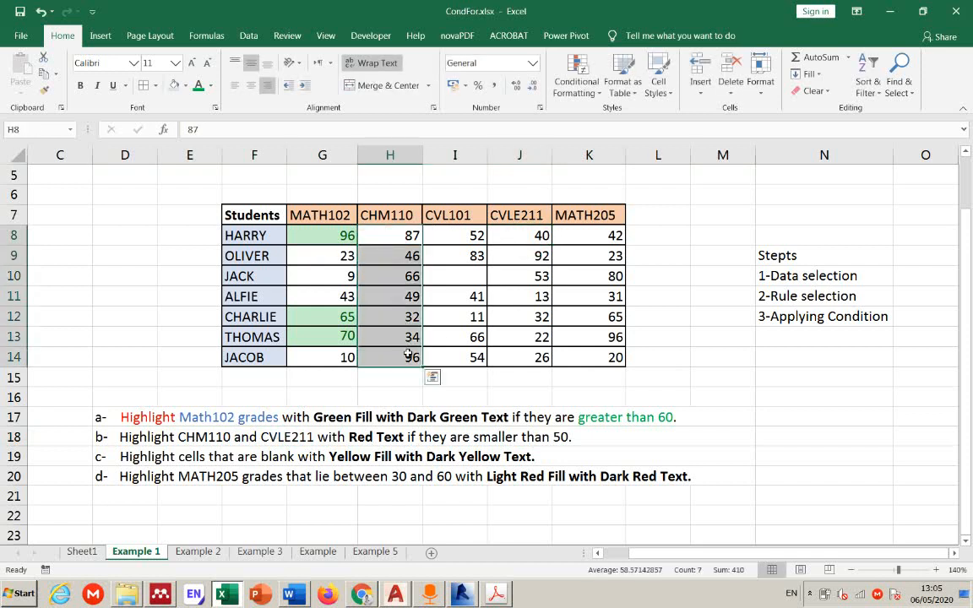
# - Apply a Less Than 50 highlight rule with Red Text to the CHM110 and CVLE211 grades together
pyautogui.moveTo(527, 233); pyautogui.dragTo(518, 352)
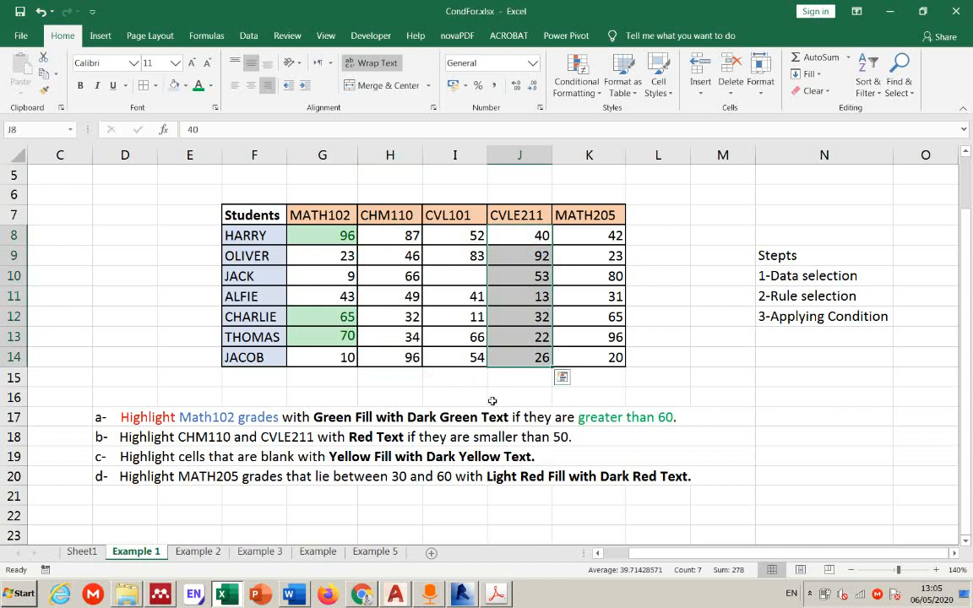
pyautogui.moveTo(402, 235); pyautogui.dragTo(404, 355)
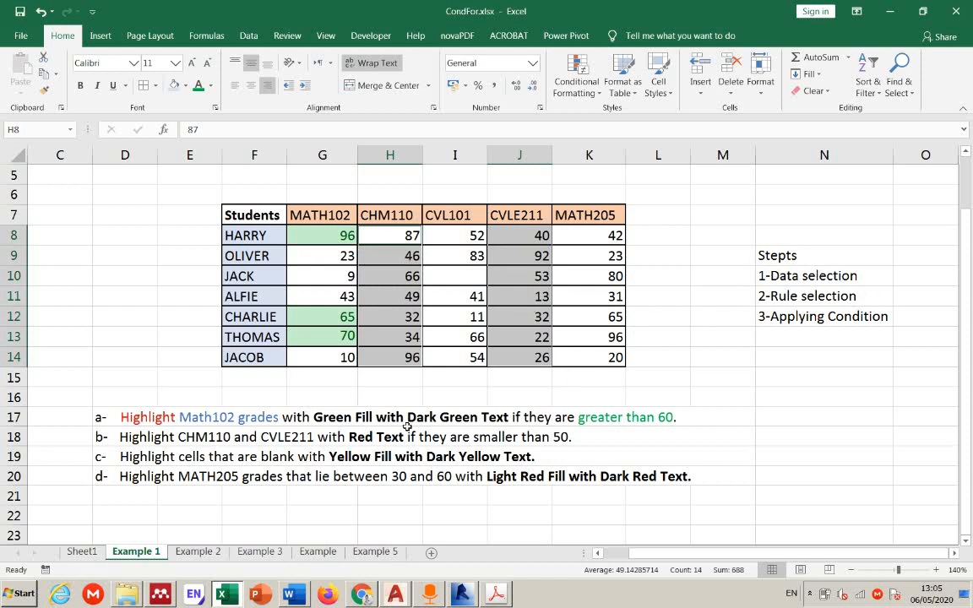
pyautogui.click(573, 95)
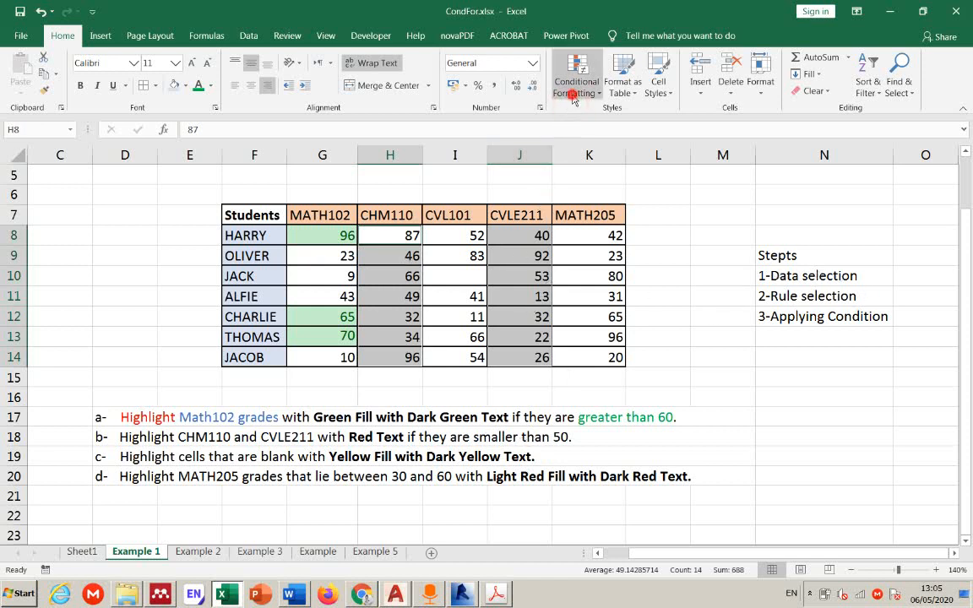
pyautogui.moveTo(642, 135)
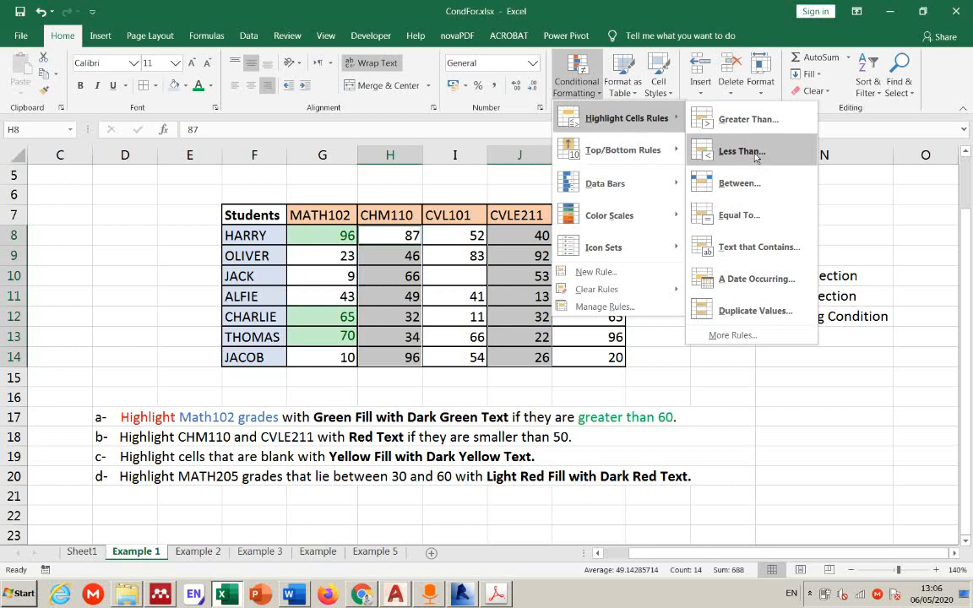
pyautogui.click(756, 155)
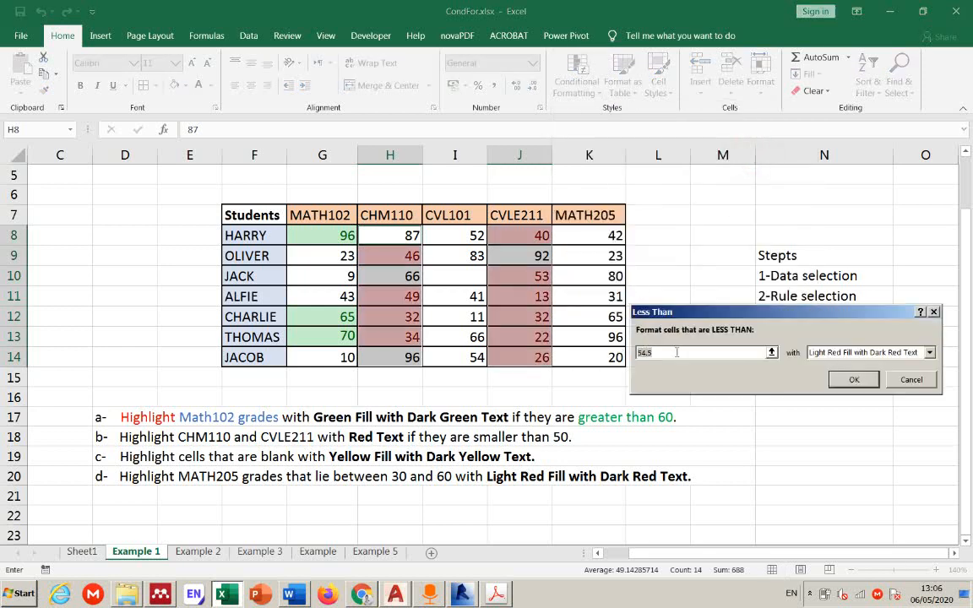
pyautogui.write('50')
pyautogui.click(836, 353)
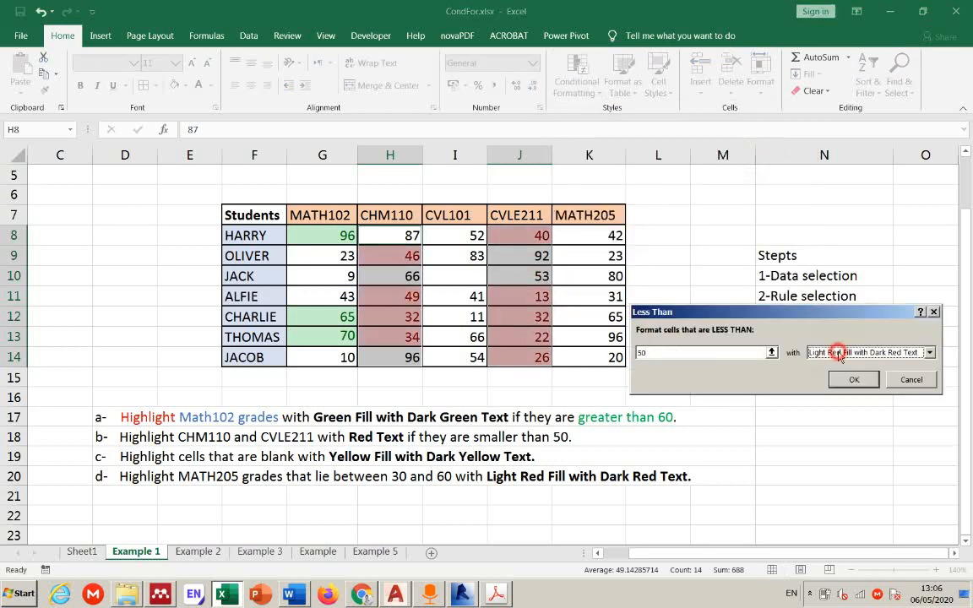
pyautogui.click(825, 414)
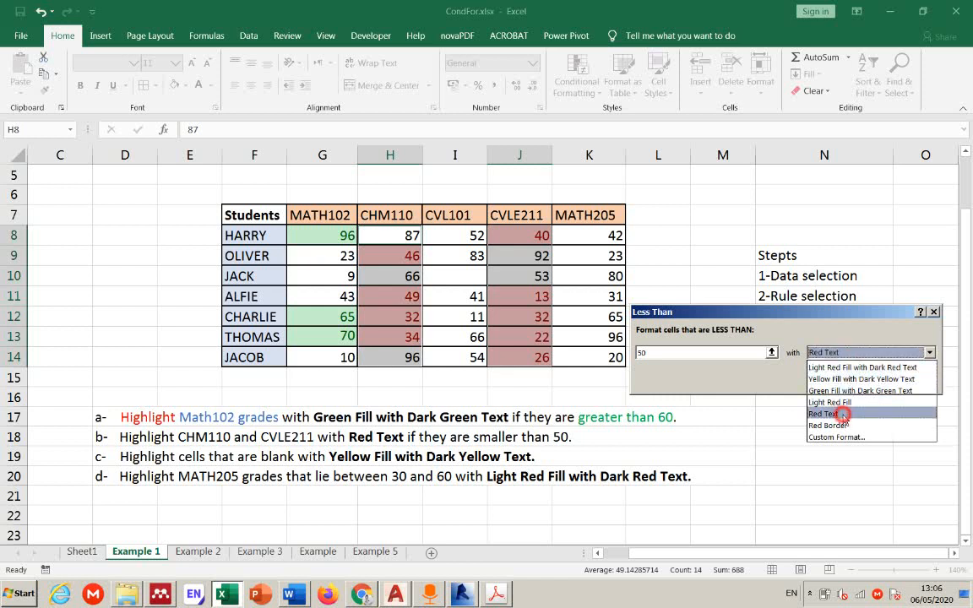
pyautogui.click(847, 380)
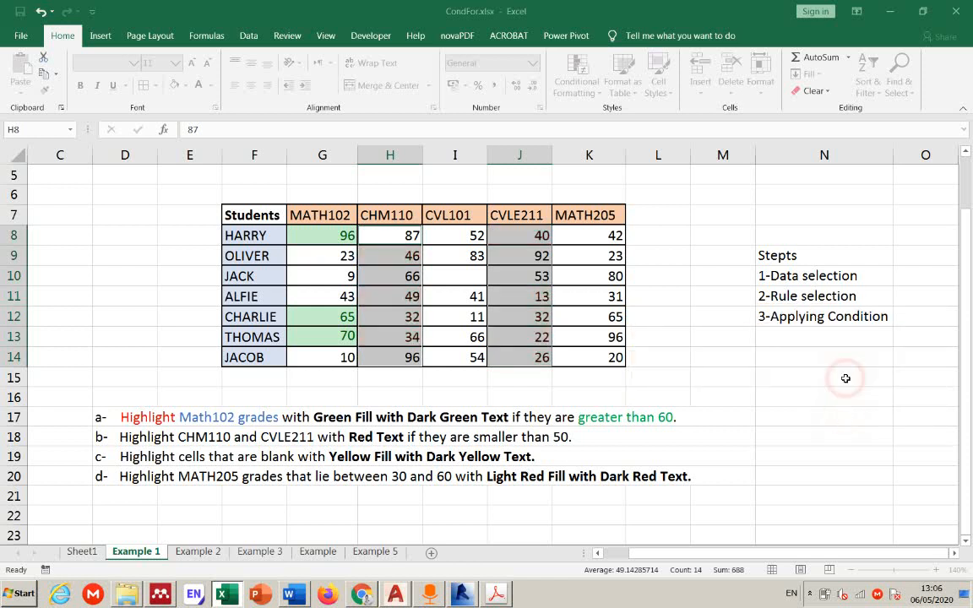
pyautogui.click(723, 395)
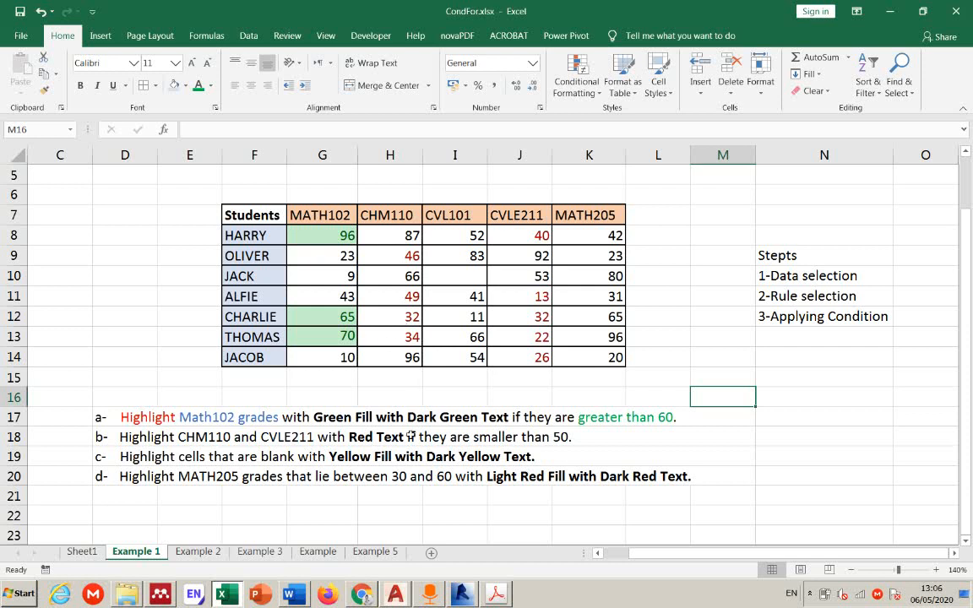
pyautogui.click(420, 277)
pyautogui.click(456, 275)
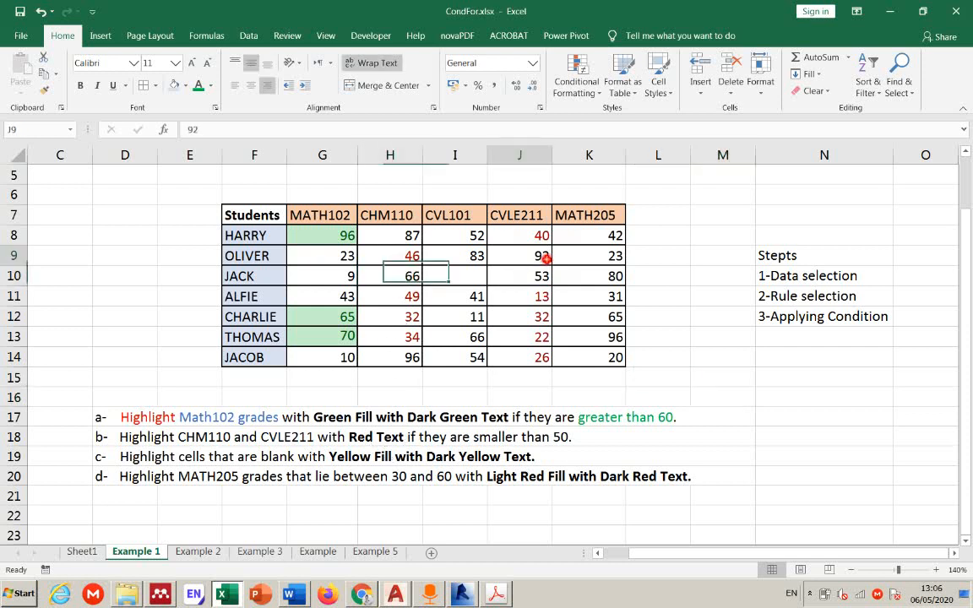
pyautogui.click(545, 256)
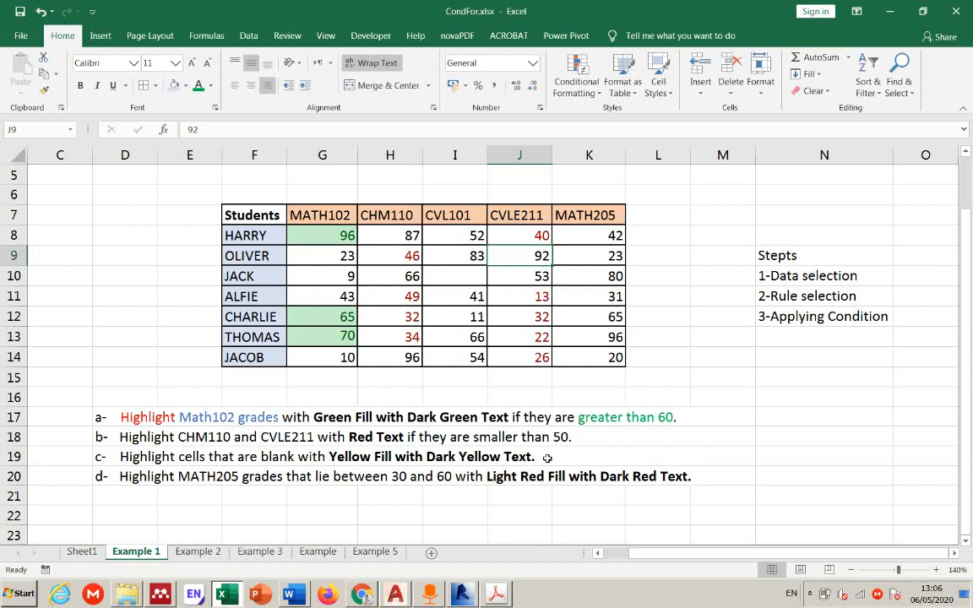
# - Clear the MATH102 grade in G13 so the cell is blank for task c
pyautogui.click(336, 335)
pyautogui.press('Delete')
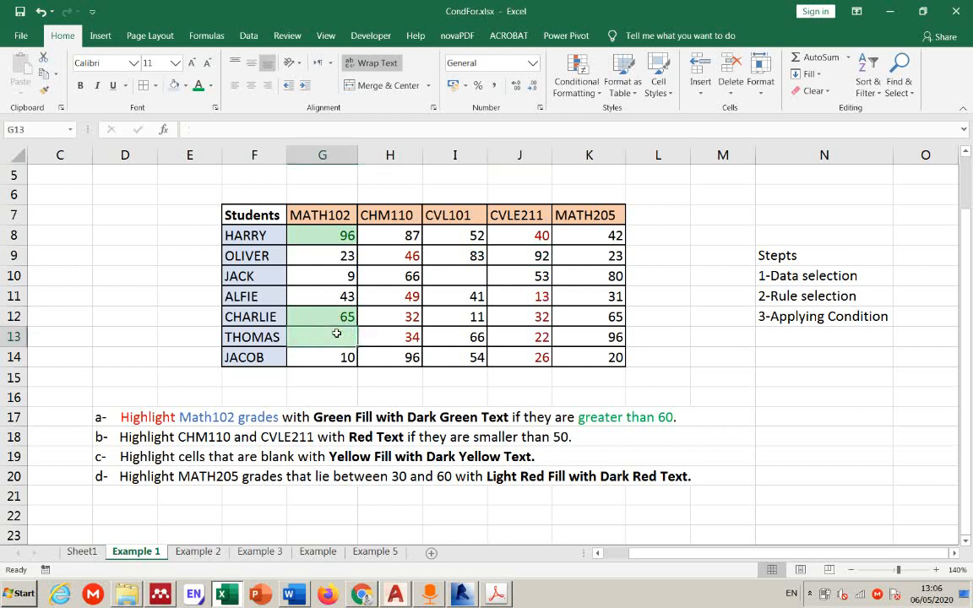
pyautogui.click(732, 353)
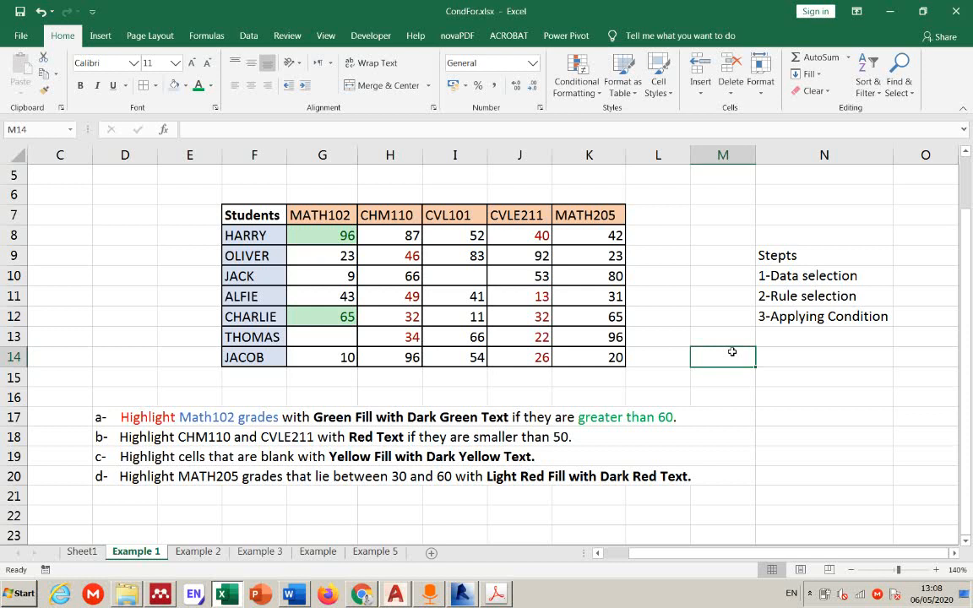
pyautogui.click(313, 341)
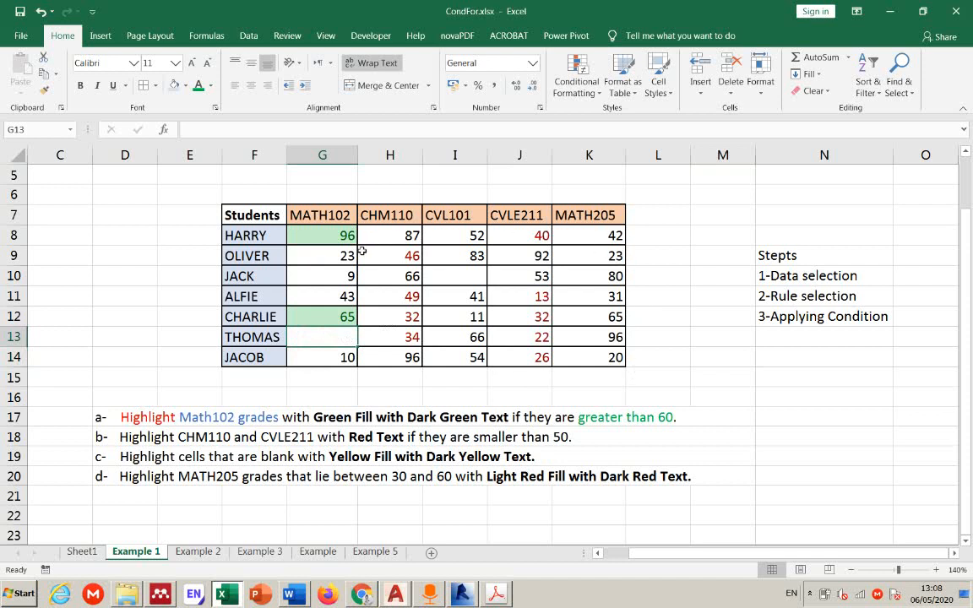
pyautogui.click(663, 363)
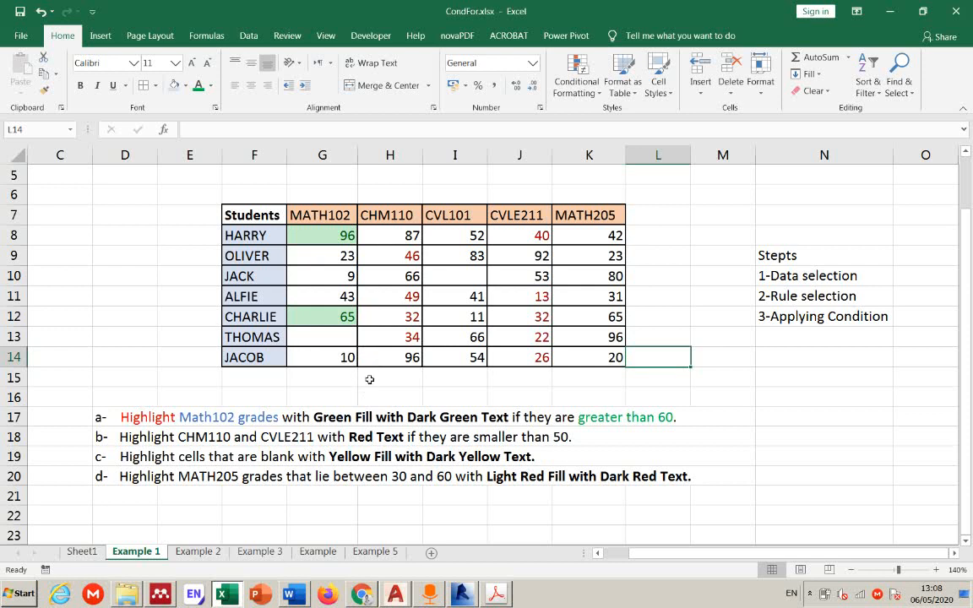
pyautogui.click(331, 343)
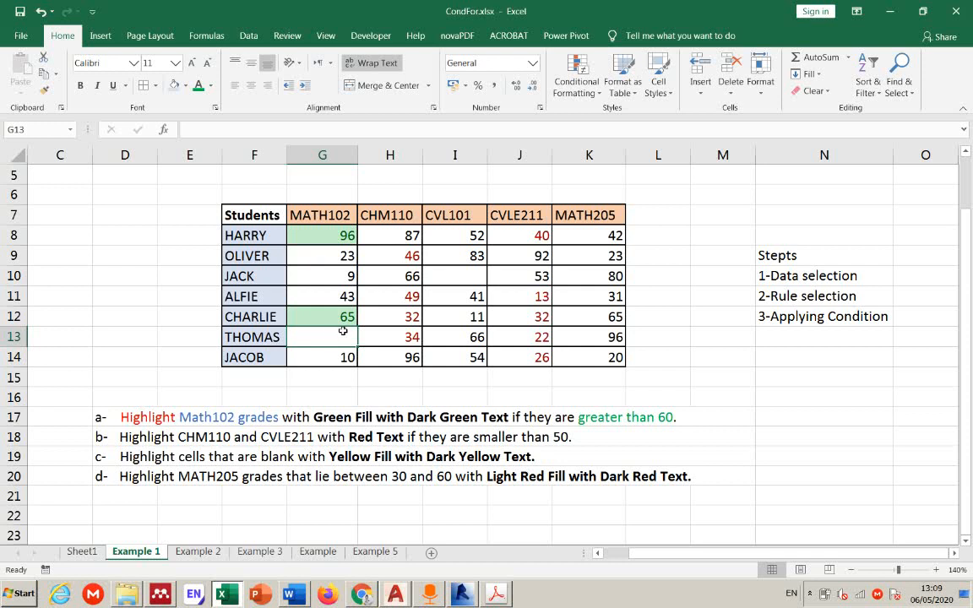
pyautogui.click(475, 272)
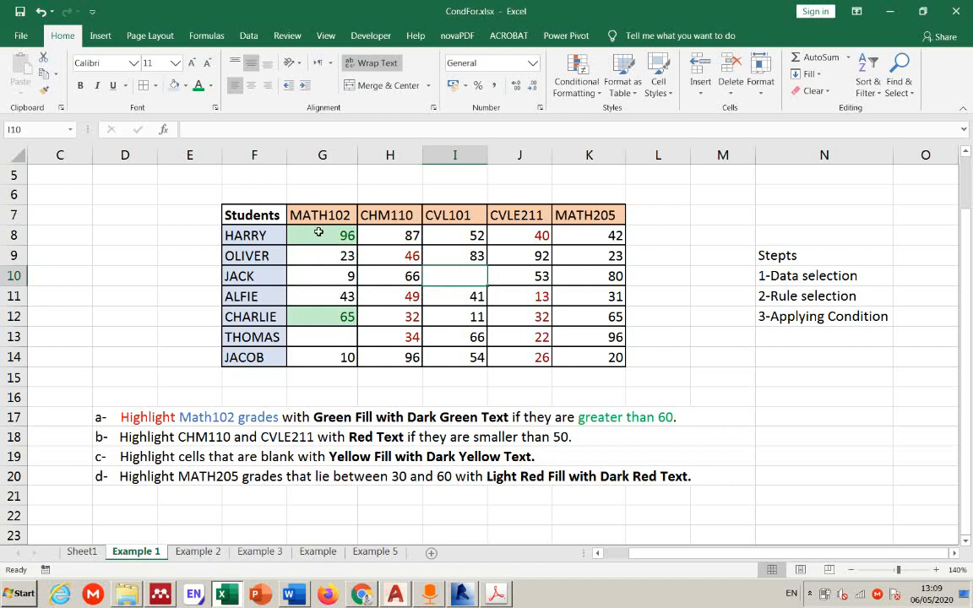
# - Try highlighting the blank cells in G8:K14 with an Equal To 0 rule using Yellow Fill with Dark Yellow Text
pyautogui.moveTo(319, 237); pyautogui.dragTo(397, 254)
pyautogui.moveTo(488, 274); pyautogui.dragTo(597, 353)
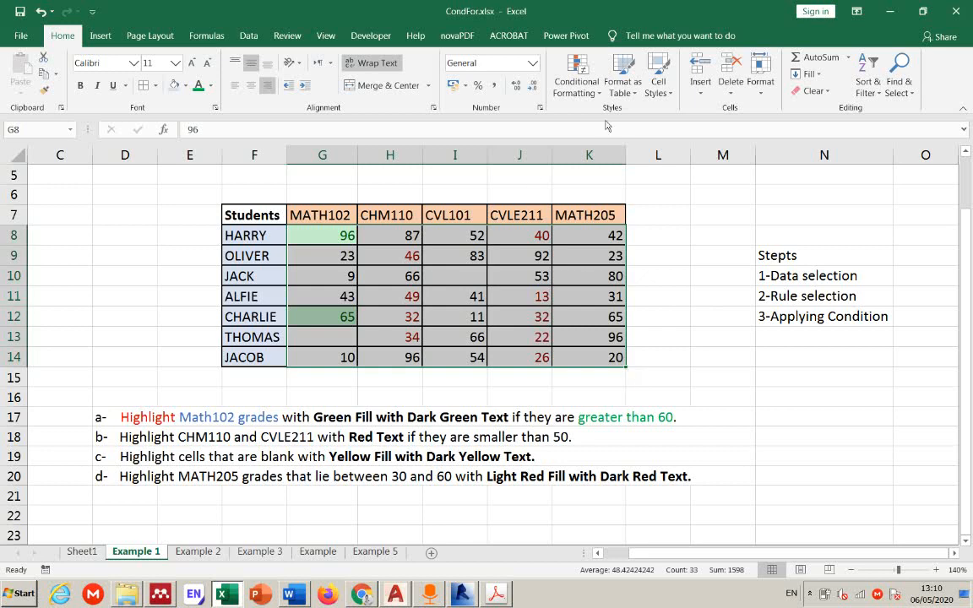
pyautogui.click(591, 86)
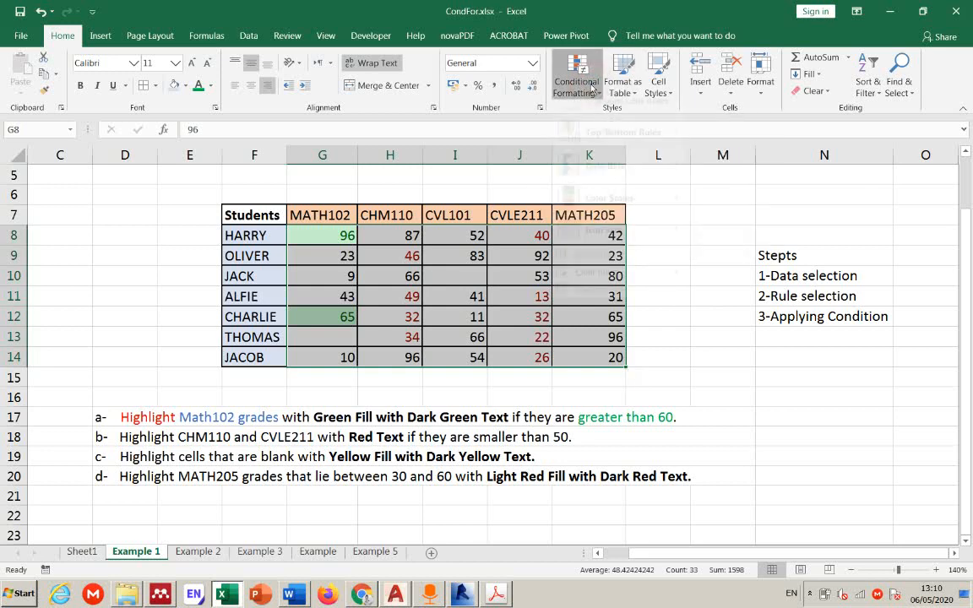
pyautogui.moveTo(626, 119)
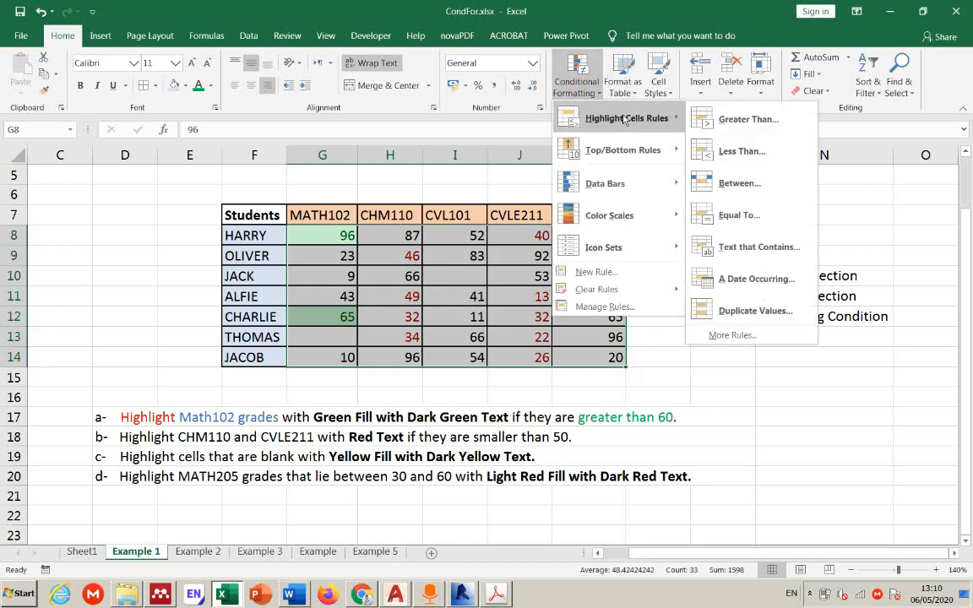
pyautogui.click(769, 216)
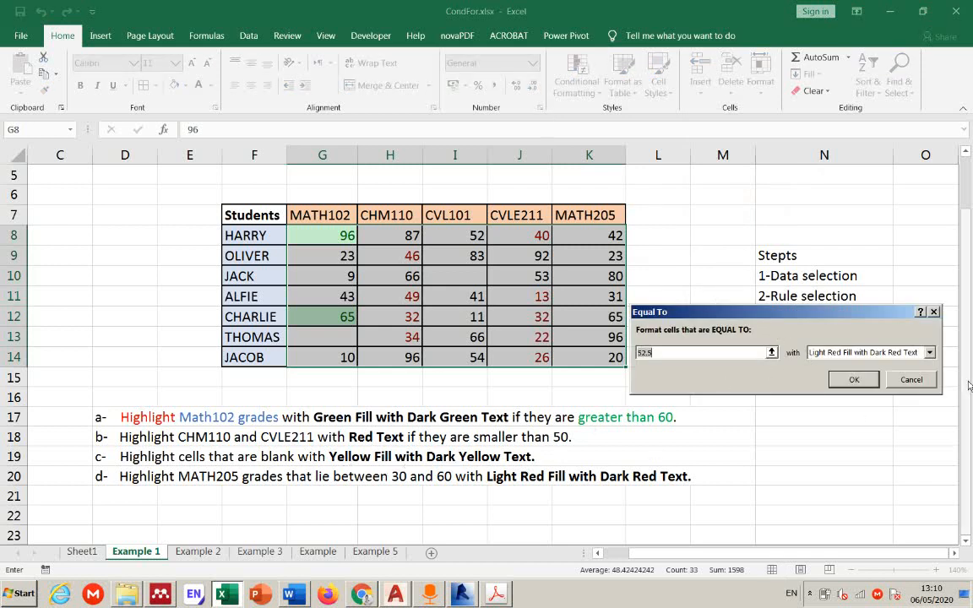
pyautogui.click(930, 352)
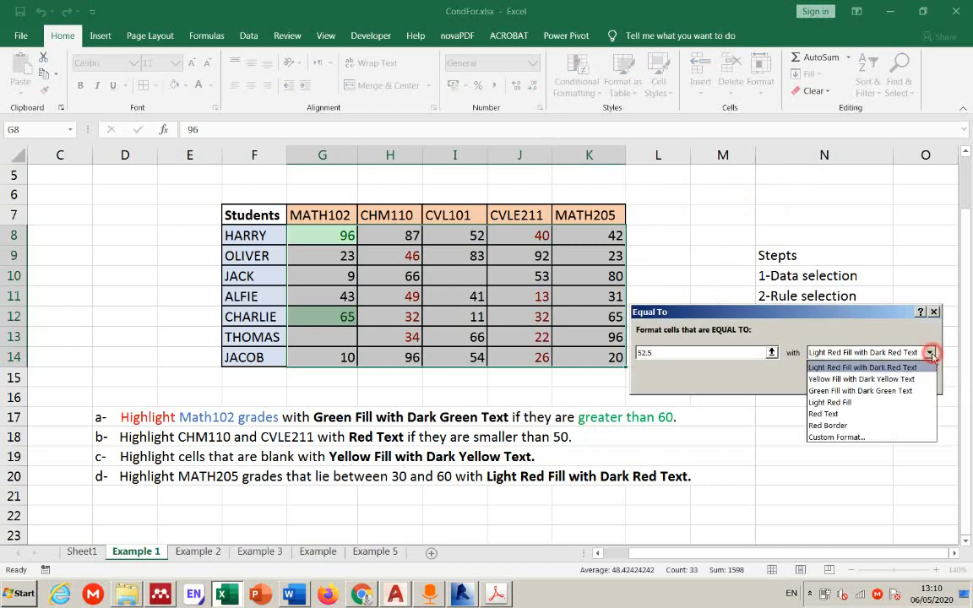
pyautogui.click(855, 379)
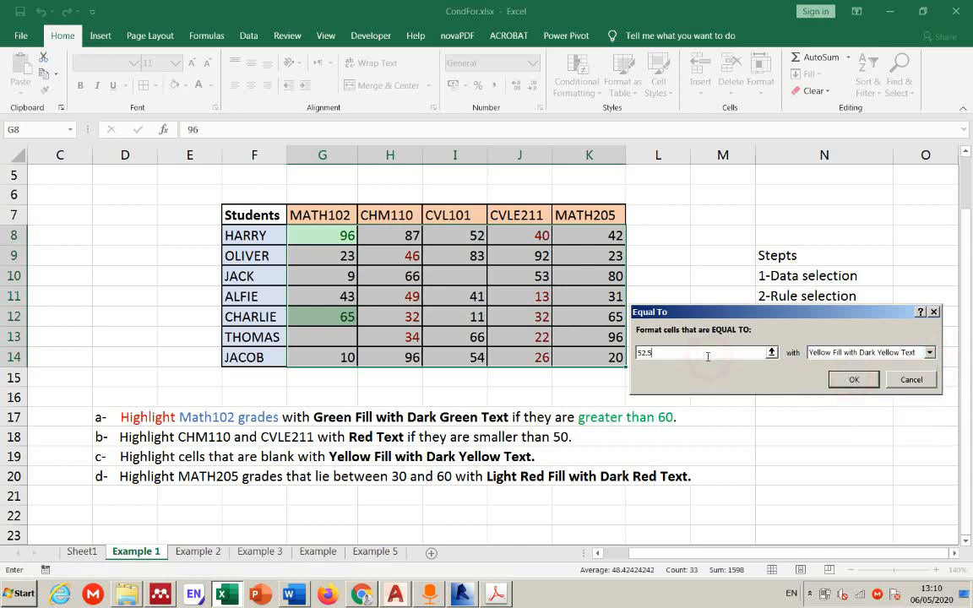
pyautogui.click(670, 356)
pyautogui.moveTo(659, 352); pyautogui.dragTo(634, 352)
pyautogui.write('0')
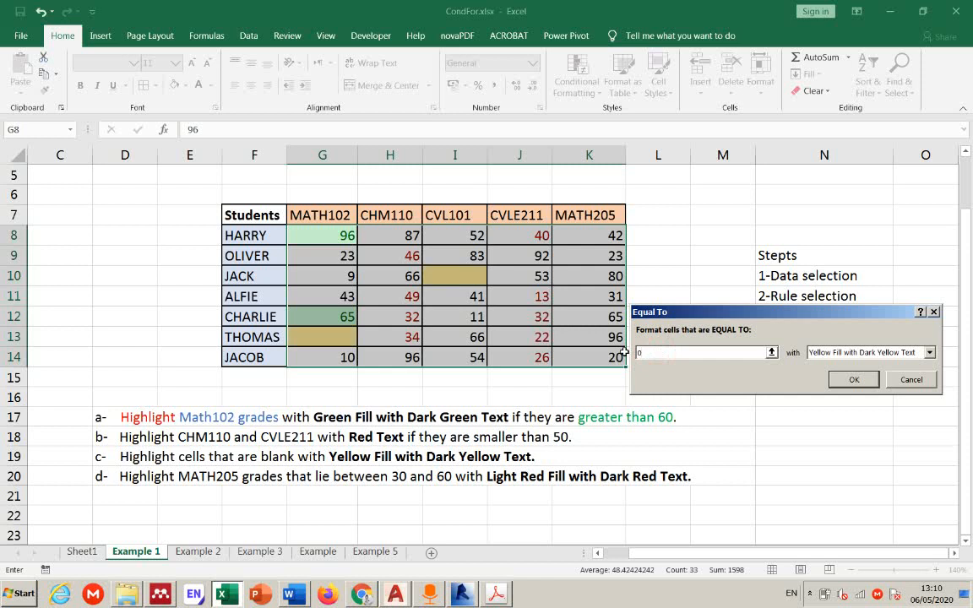
pyautogui.click(851, 379)
# - Enter a CVLE211 grade of 0 in J12 to test whether the rule also highlights zeros
pyautogui.click(524, 316)
pyautogui.write('0')
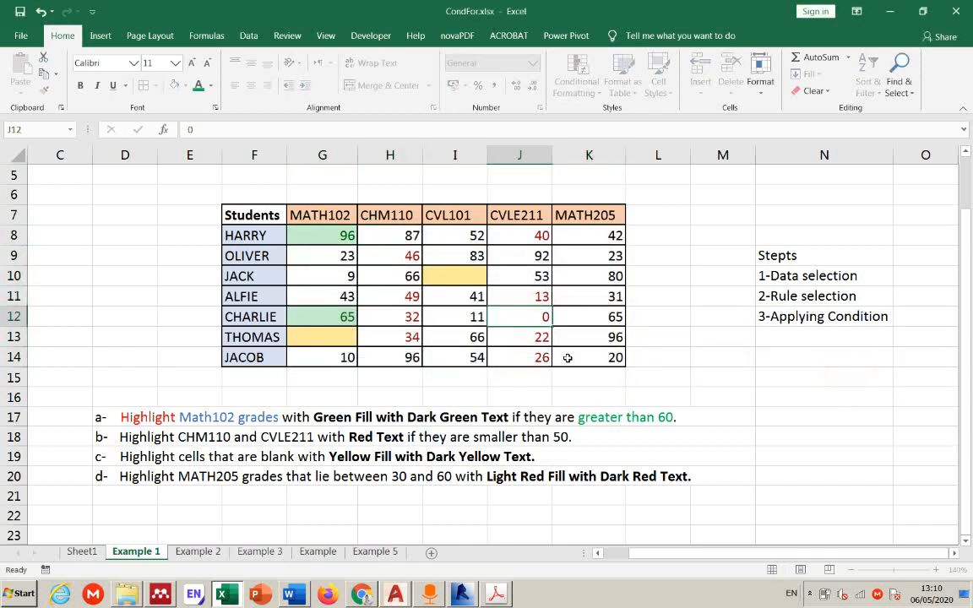
pyautogui.press('Return')
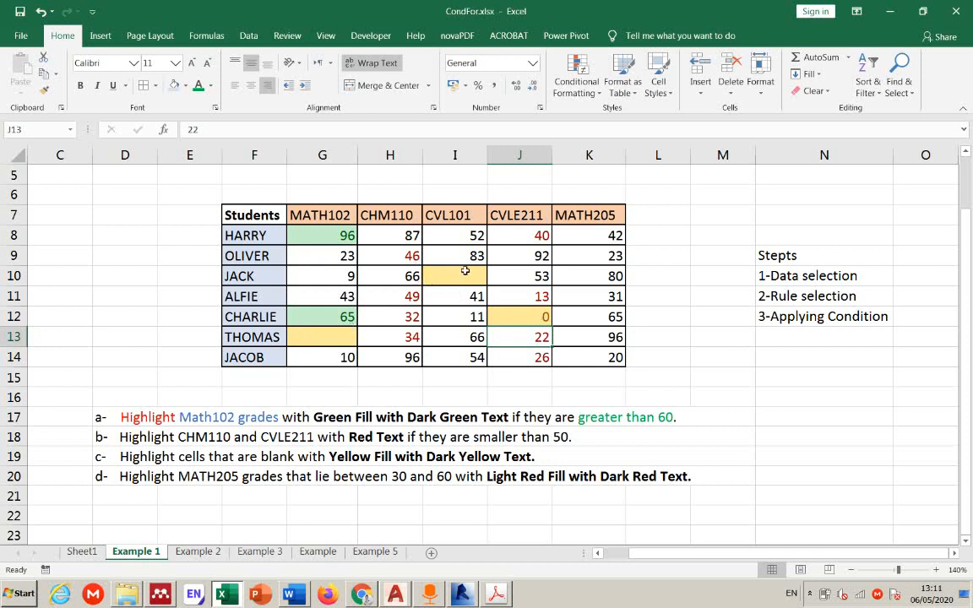
# - Undo the test grade in J12 and the Equal To 0 highlighting rule
pyautogui.click(541, 321)
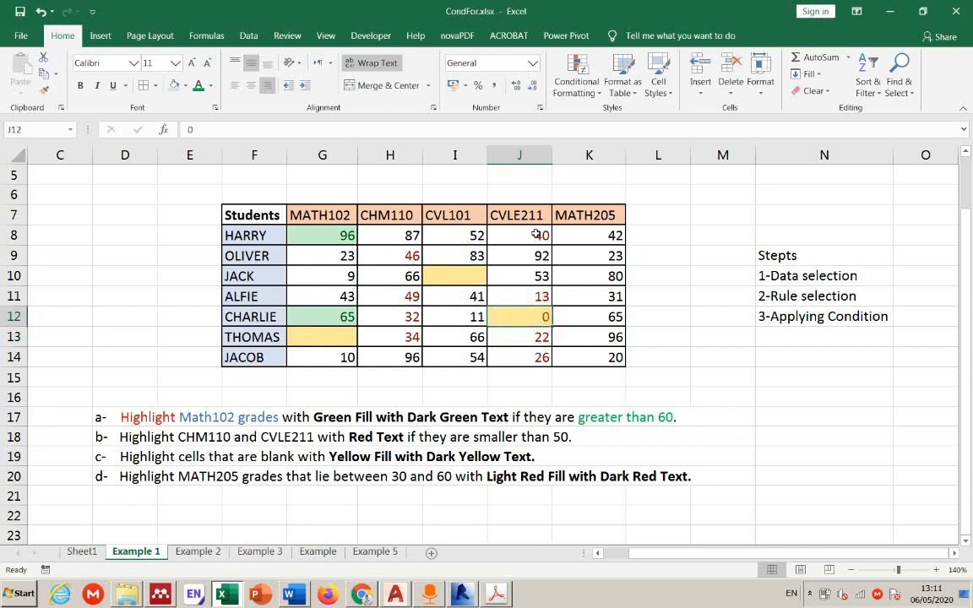
pyautogui.hotkey('ctrl', 'z')
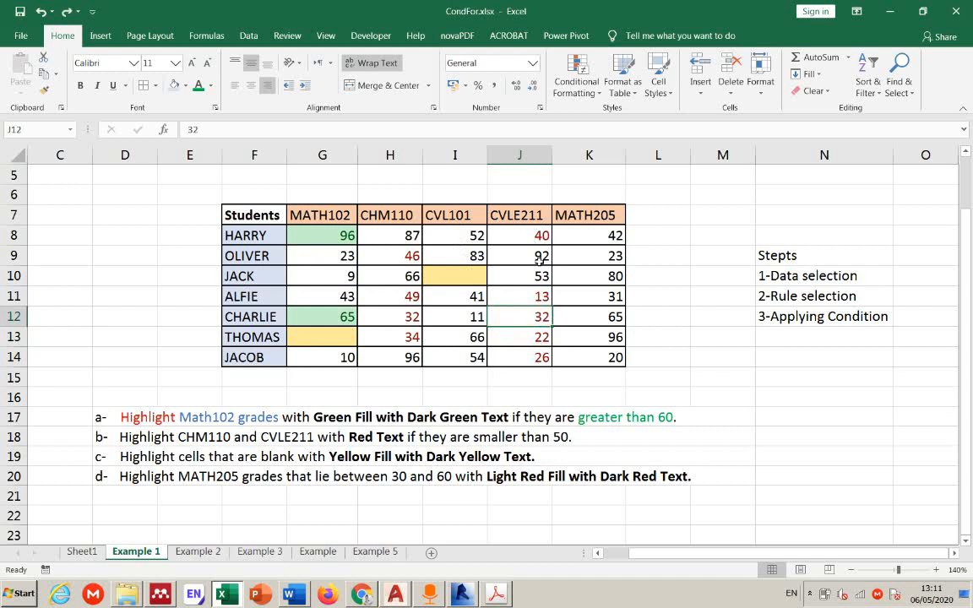
pyautogui.hotkey('ctrl', 'z')
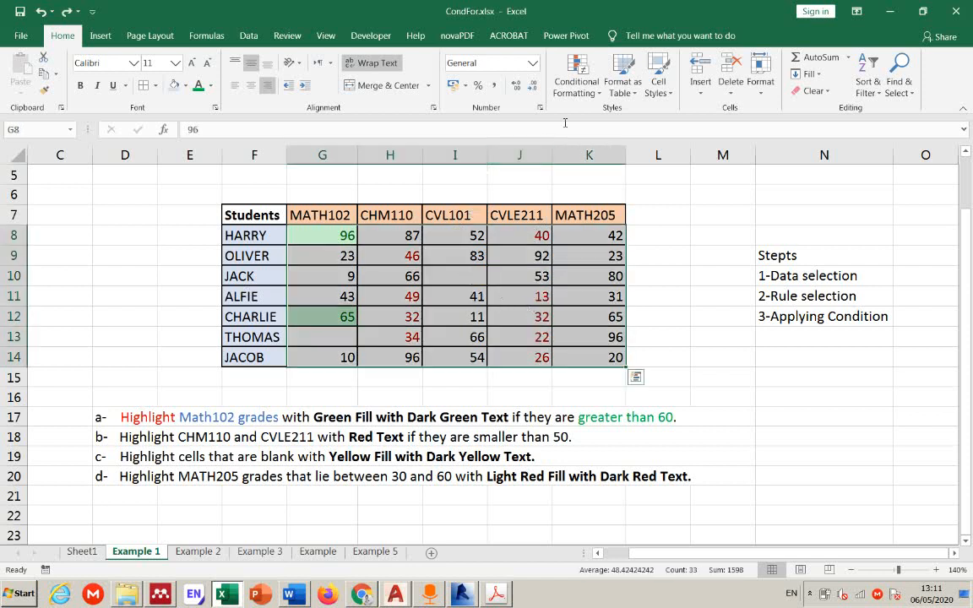
# - Apply an Equal To rule with the value ="" and Yellow Fill with Dark Yellow Text to G8:K14
pyautogui.click(577, 93)
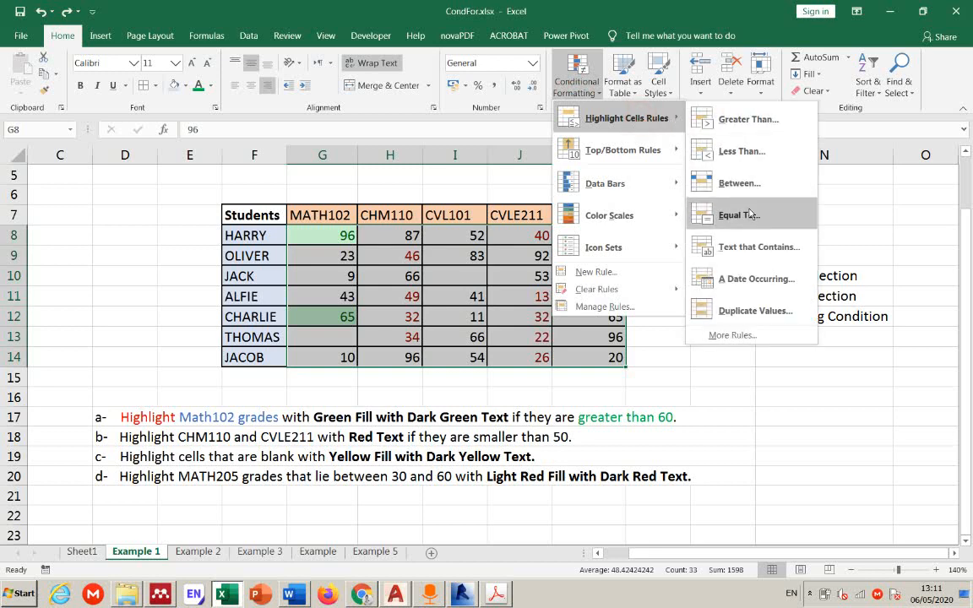
pyautogui.click(745, 217)
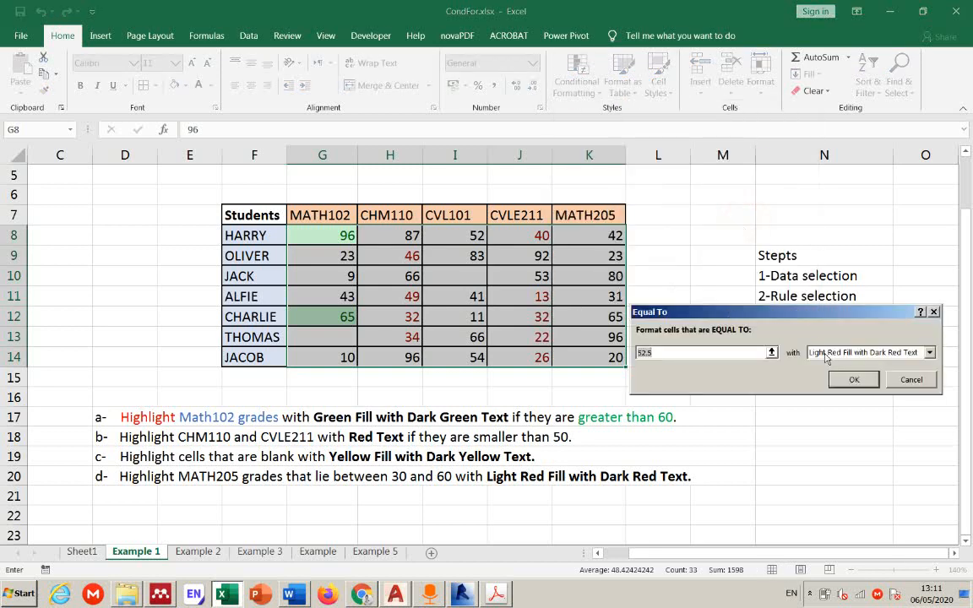
pyautogui.click(930, 352)
pyautogui.click(848, 379)
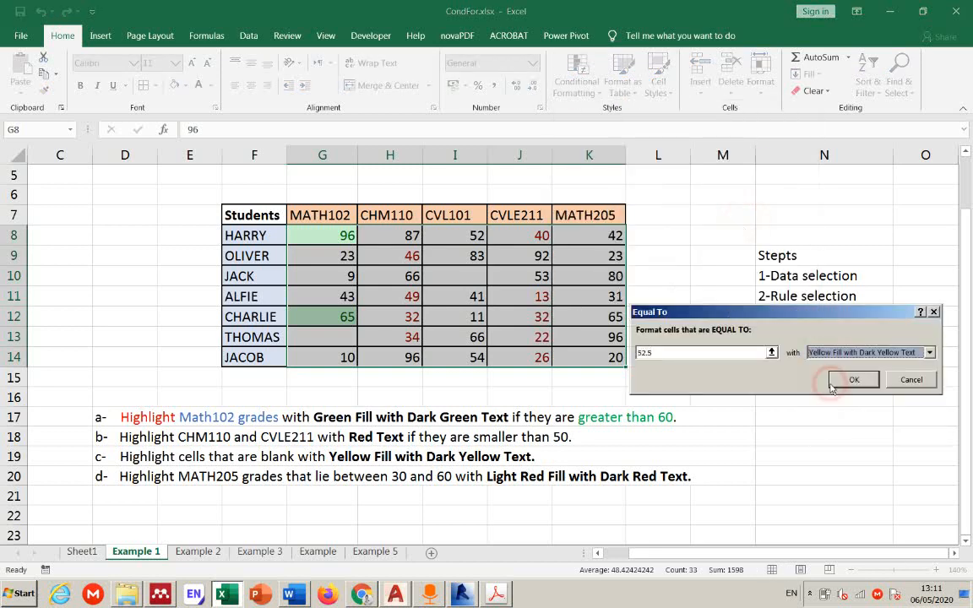
pyautogui.click(674, 352)
pyautogui.doubleClick(674, 353)
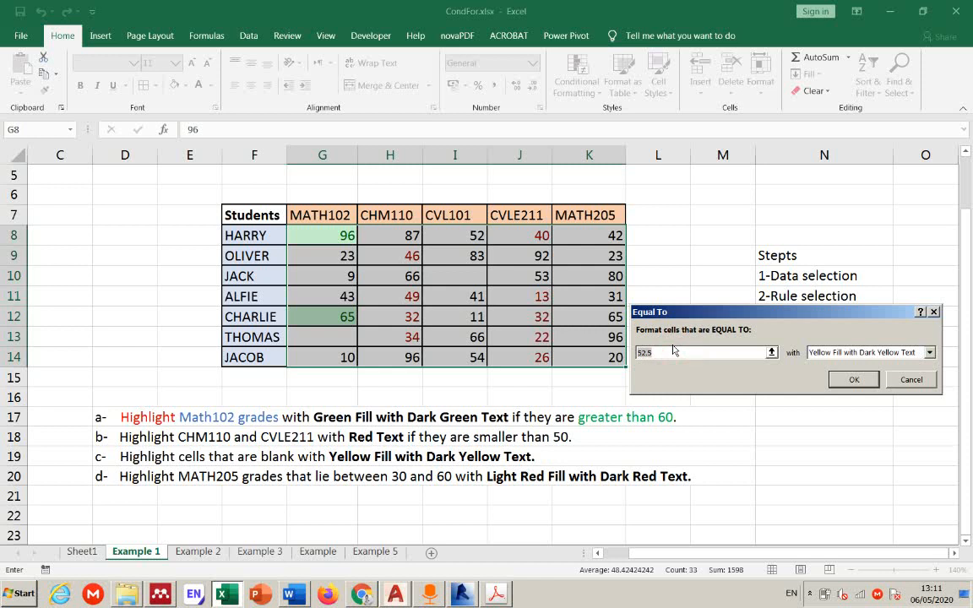
pyautogui.write('=')
pyautogui.write('""')
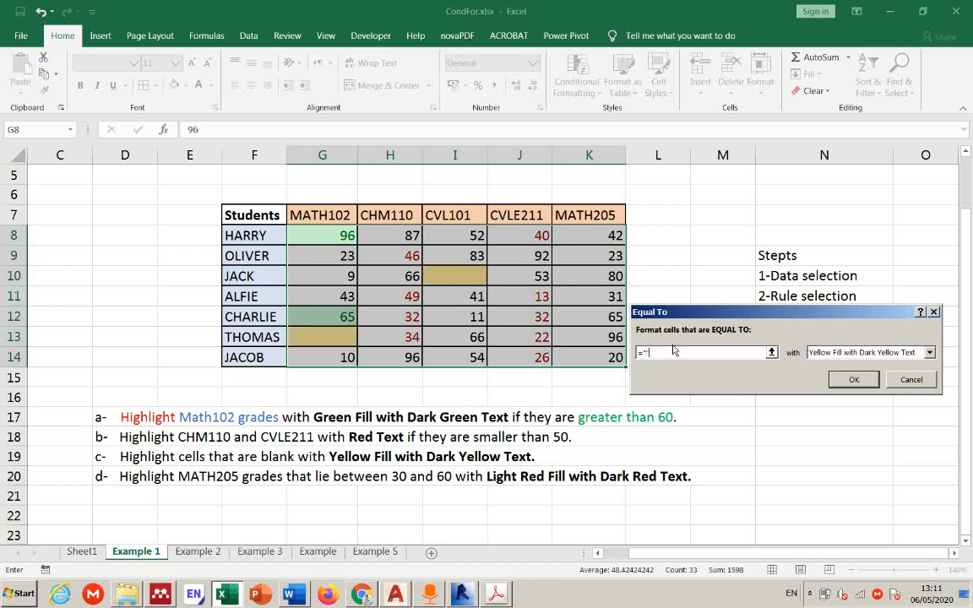
pyautogui.click(647, 352)
pyautogui.click(638, 353)
pyautogui.press('Delete')
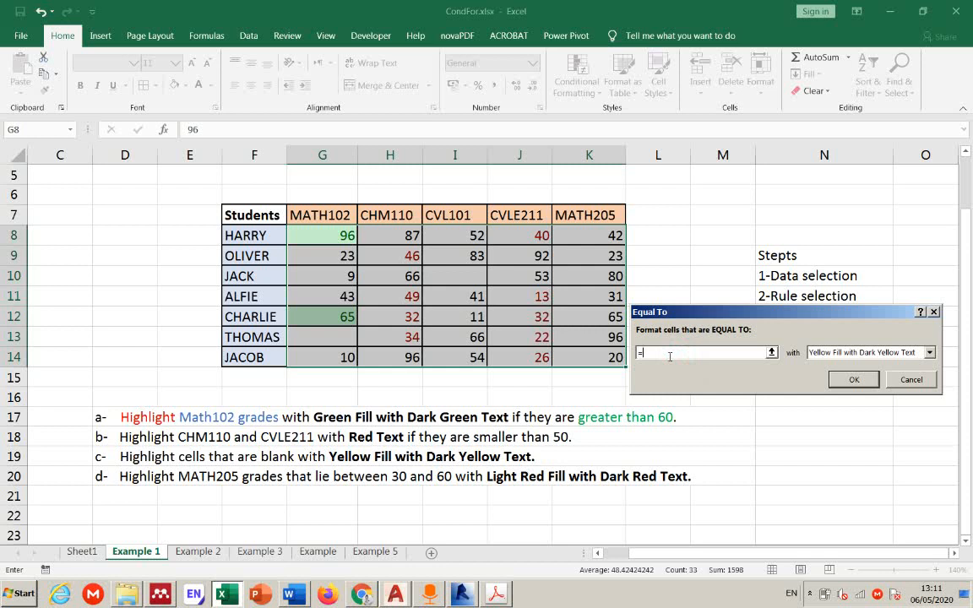
pyautogui.write('"')
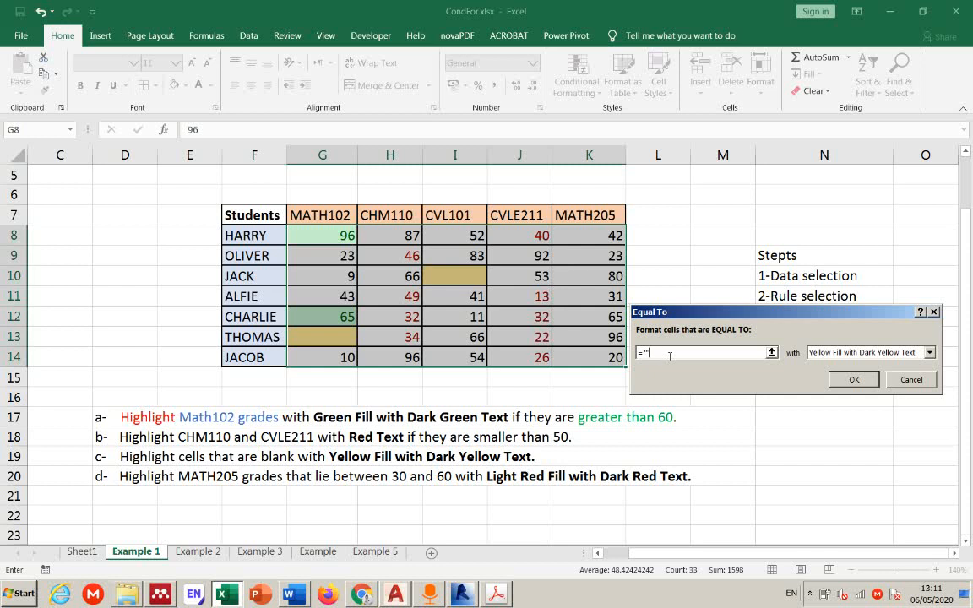
pyautogui.click(857, 379)
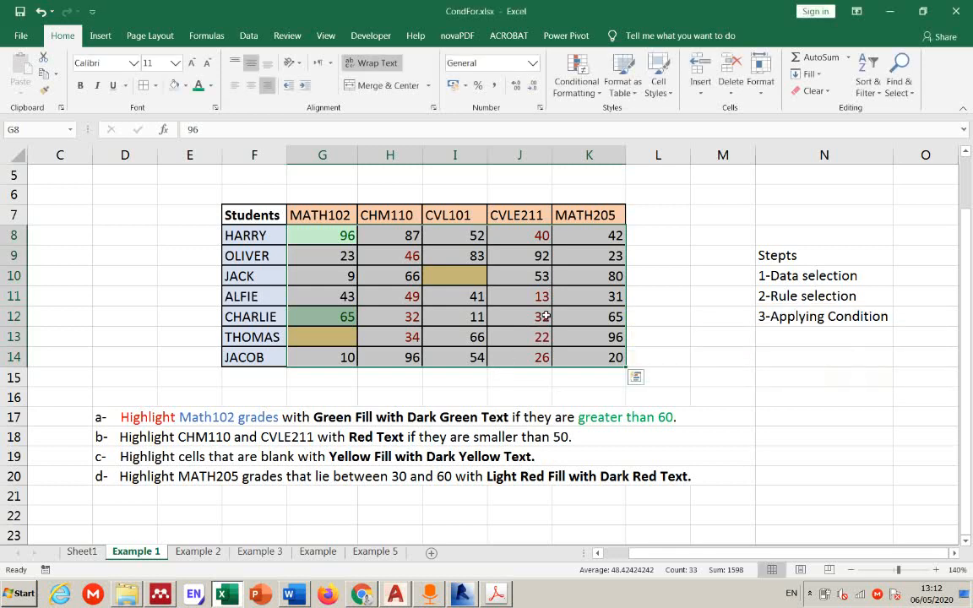
# - Clear the grades in J12 and K13, trying 0 in K13 first, to test the blank-cell rule
pyautogui.click(548, 316)
pyautogui.press('Delete')
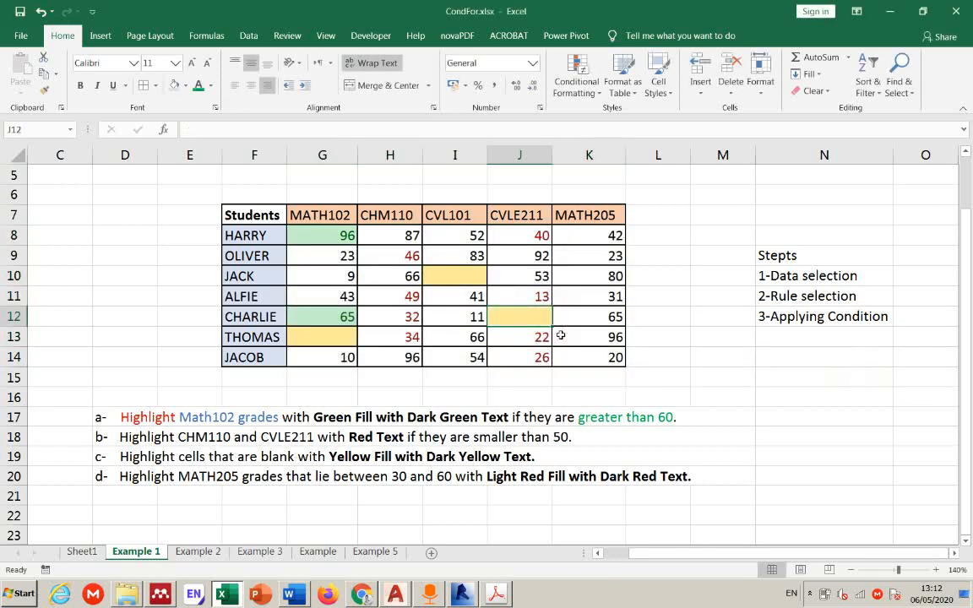
pyautogui.click(560, 335)
pyautogui.write('0')
pyautogui.click(572, 336)
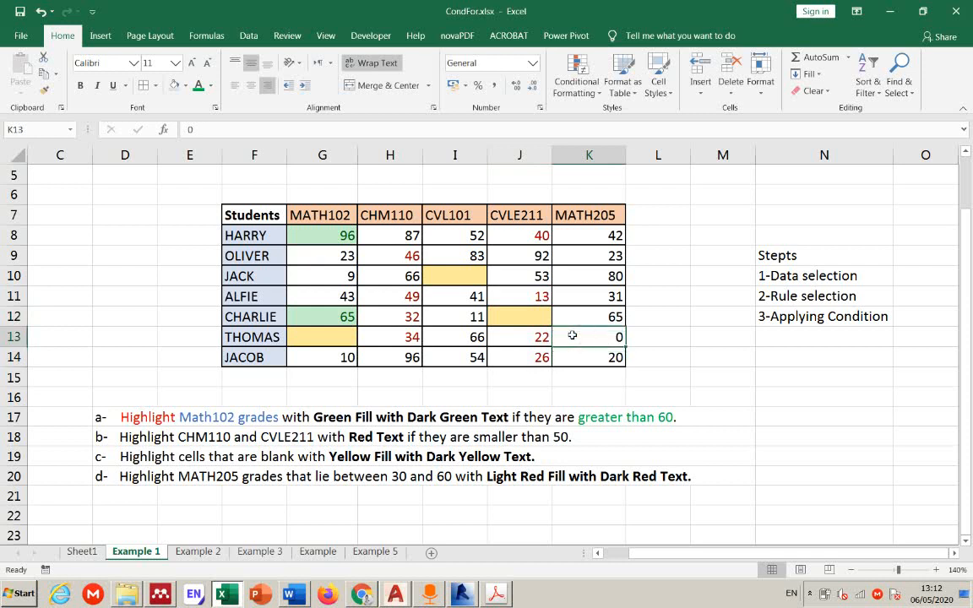
pyautogui.press('BackSpace')
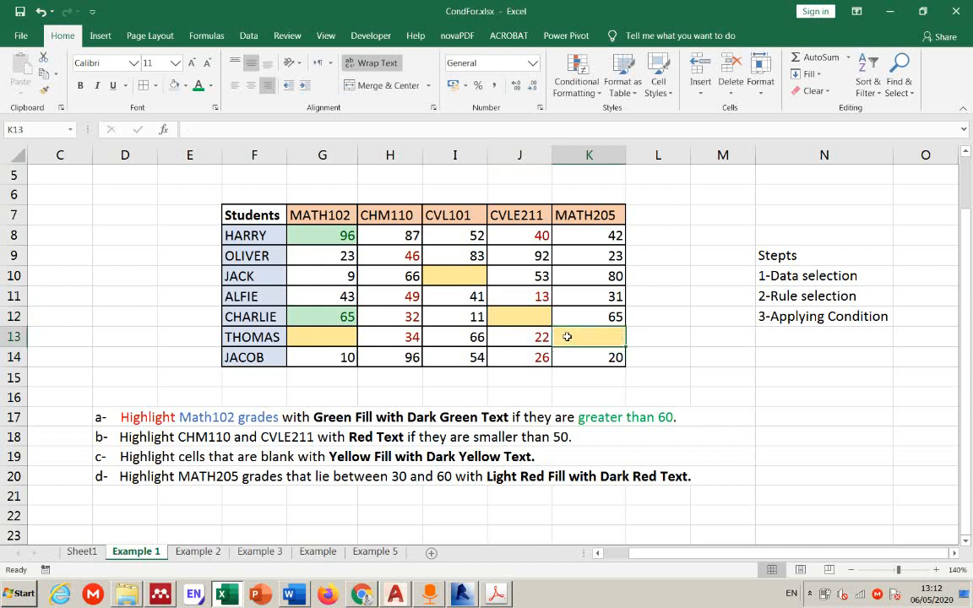
pyautogui.click(667, 343)
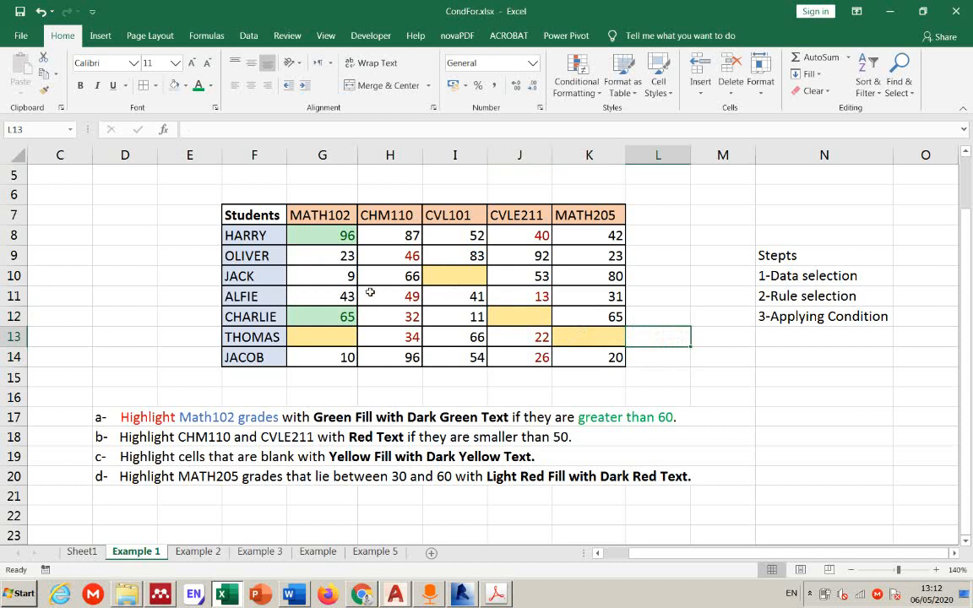
# - Copy the yellow blank-cell formatting from I10 to D6 as a legend swatch
pyautogui.click(450, 277)
pyautogui.click(44, 90)
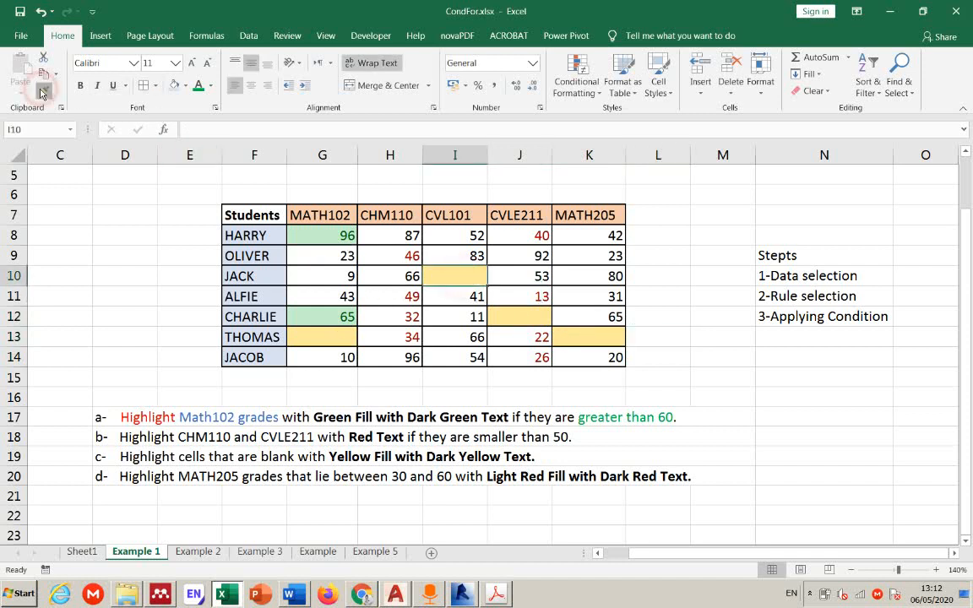
pyautogui.click(113, 194)
# - Enter the legend label "make up" in E6 beside the yellow swatch
pyautogui.click(173, 196)
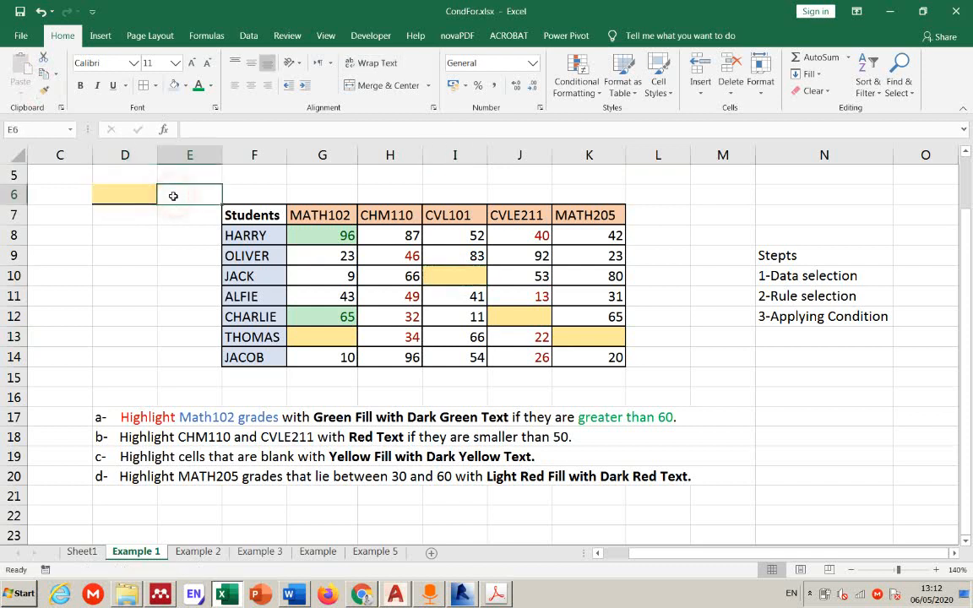
pyautogui.write('make')
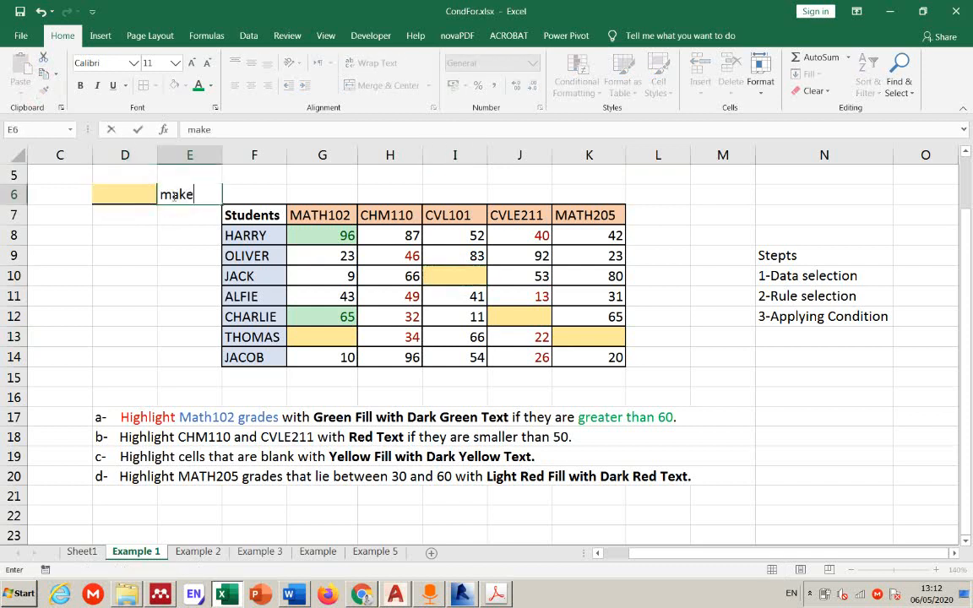
pyautogui.write(' up')
pyautogui.click(141, 217)
# - Try copying the green formatting of G8 to D7 as a second legend swatch, and undo it
pyautogui.click(319, 240)
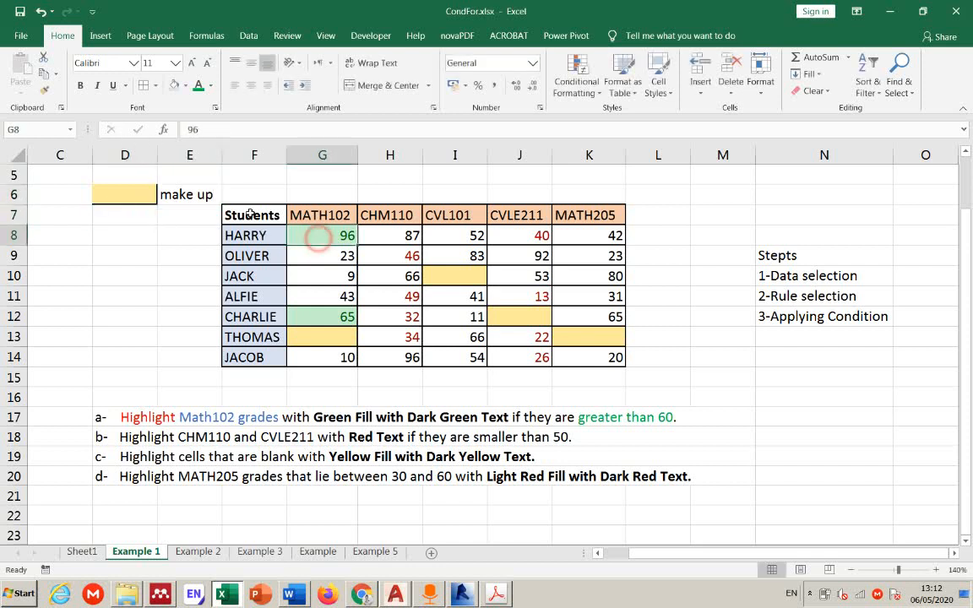
pyautogui.click(44, 89)
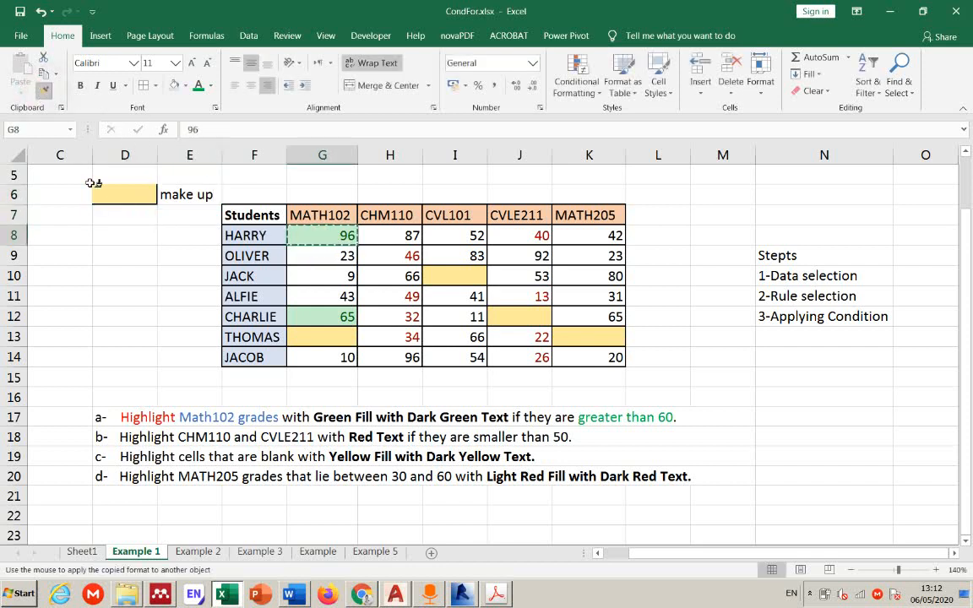
pyautogui.click(131, 213)
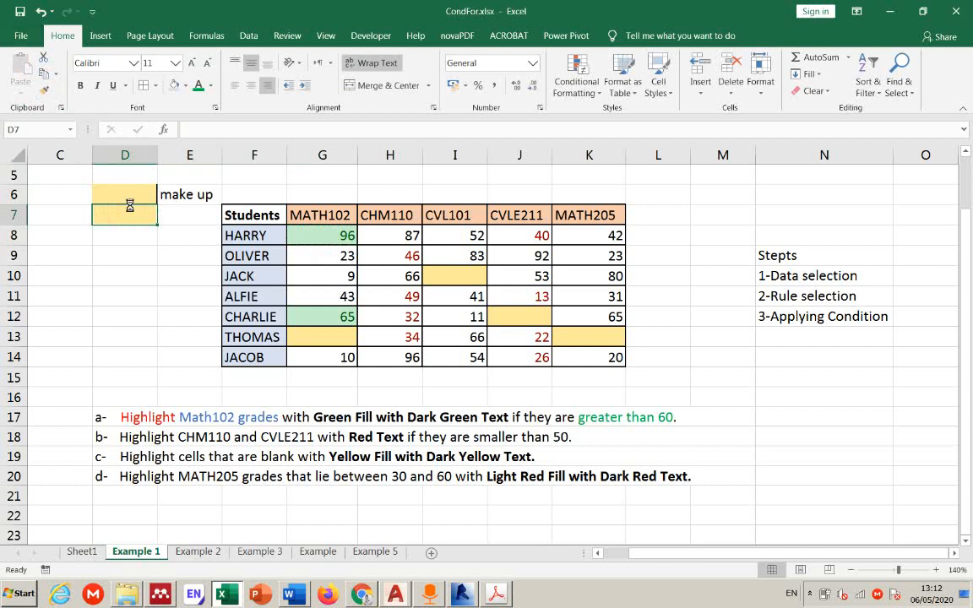
pyautogui.hotkey('ctrl', 'z')
pyautogui.click(165, 282)
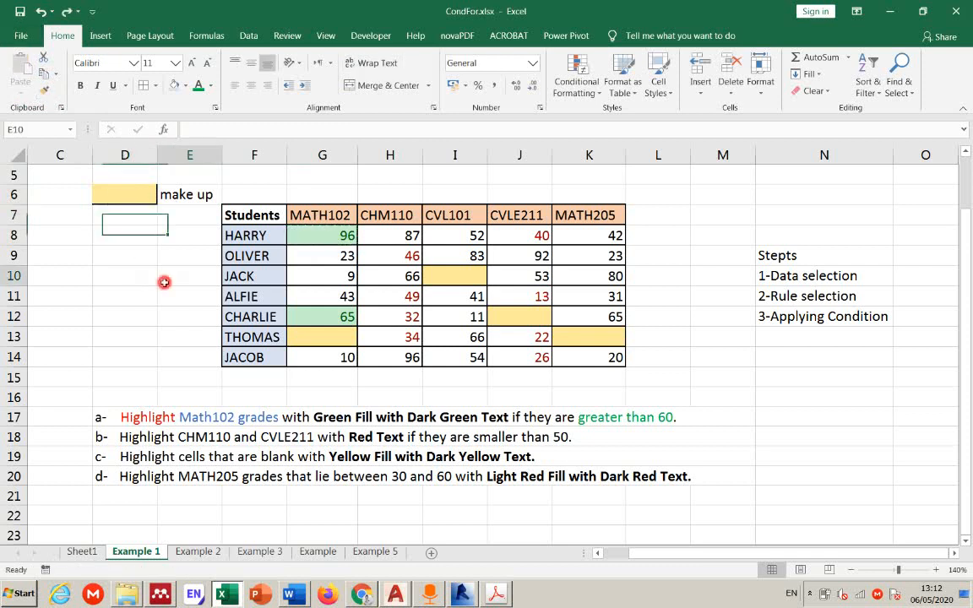
# - Set D7's font colour to a light green shade and fill the cell with light green as the second legend swatch
pyautogui.click(135, 215)
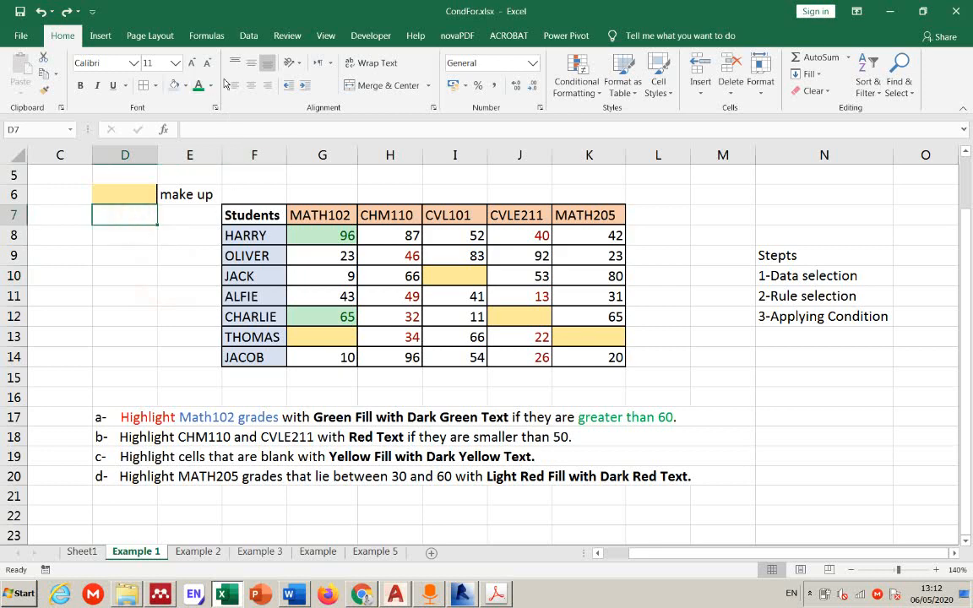
pyautogui.click(210, 85)
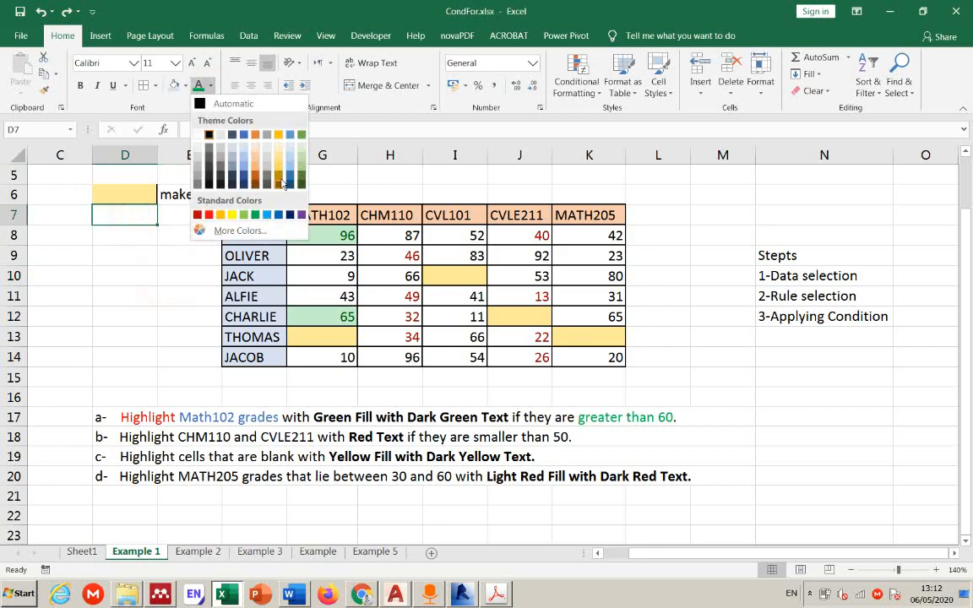
pyautogui.click(302, 158)
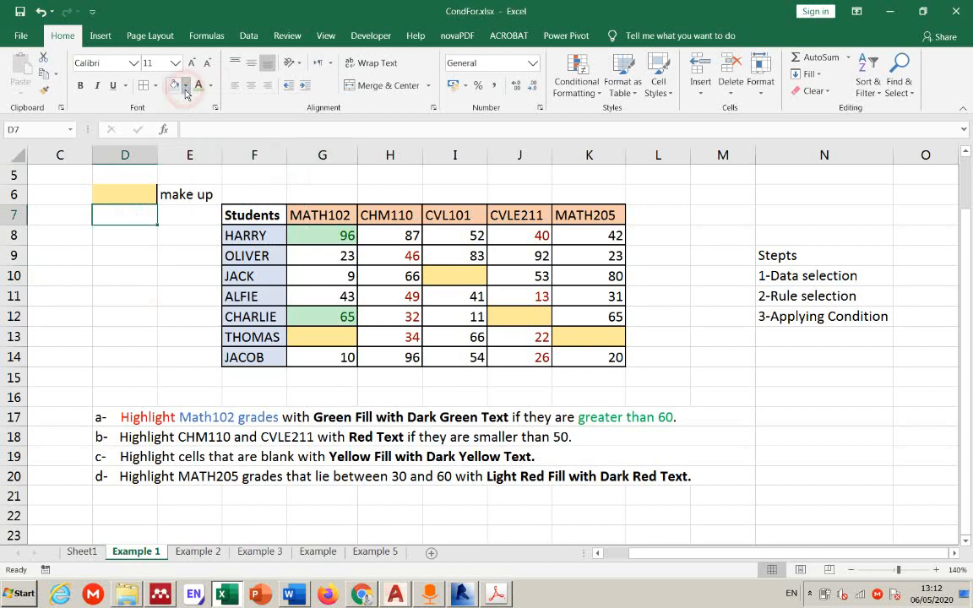
pyautogui.click(185, 85)
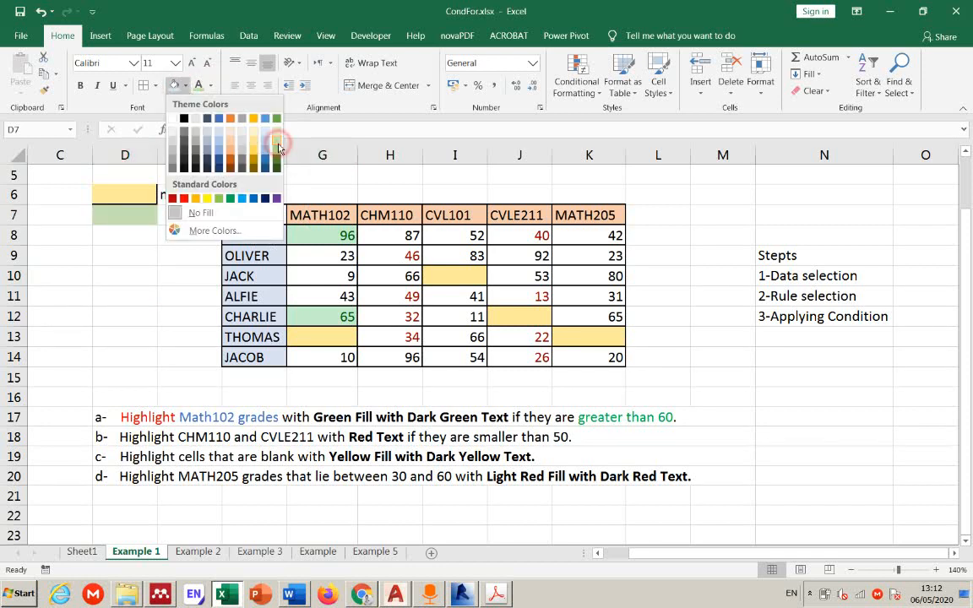
pyautogui.click(278, 142)
# - Enter the label ">60" in E7 beside the green swatch and apply borders to all legend cells in D6:E7
pyautogui.click(193, 210)
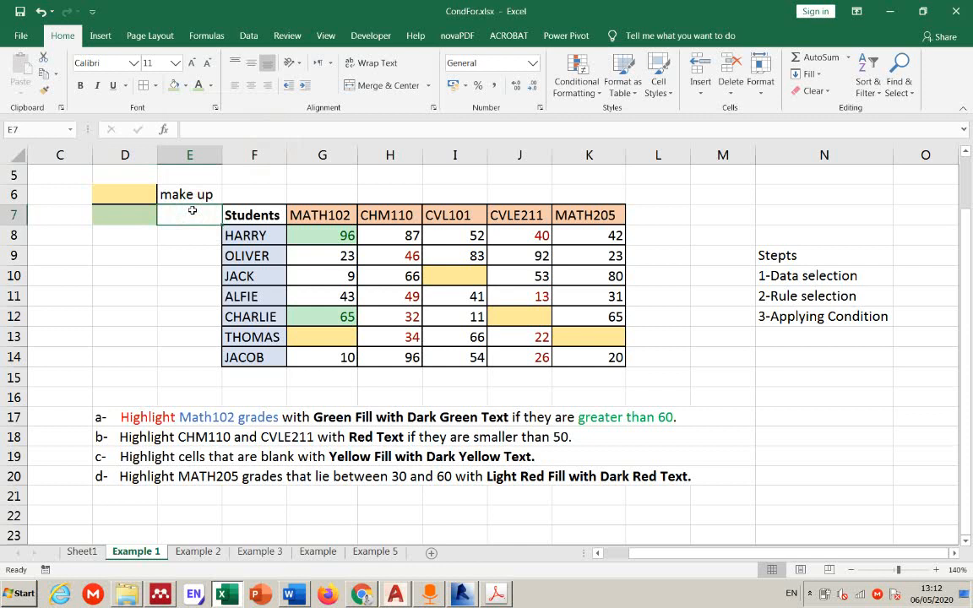
pyautogui.write('>60')
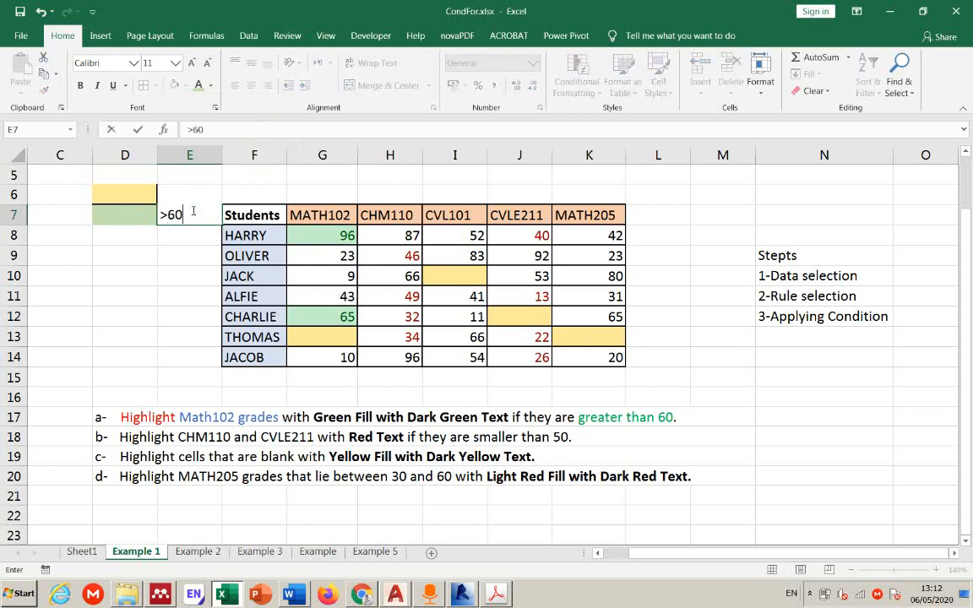
pyautogui.press('Return')
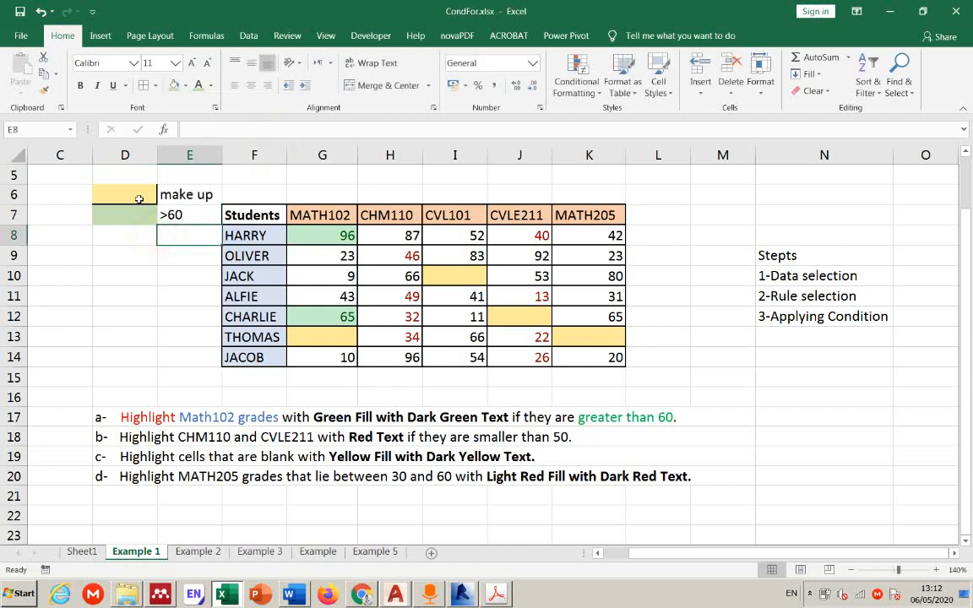
pyautogui.moveTo(137, 195); pyautogui.dragTo(169, 218)
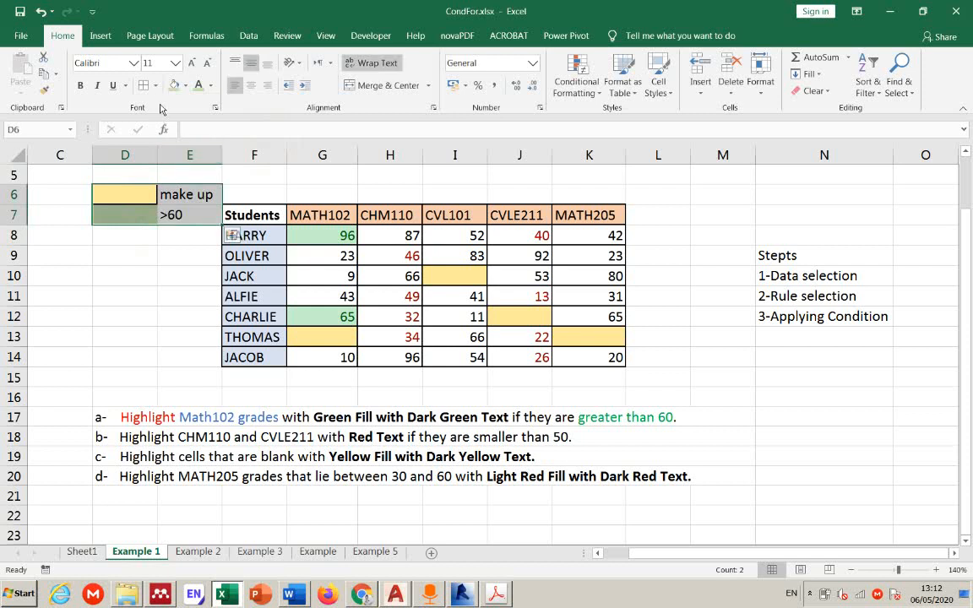
pyautogui.click(150, 252)
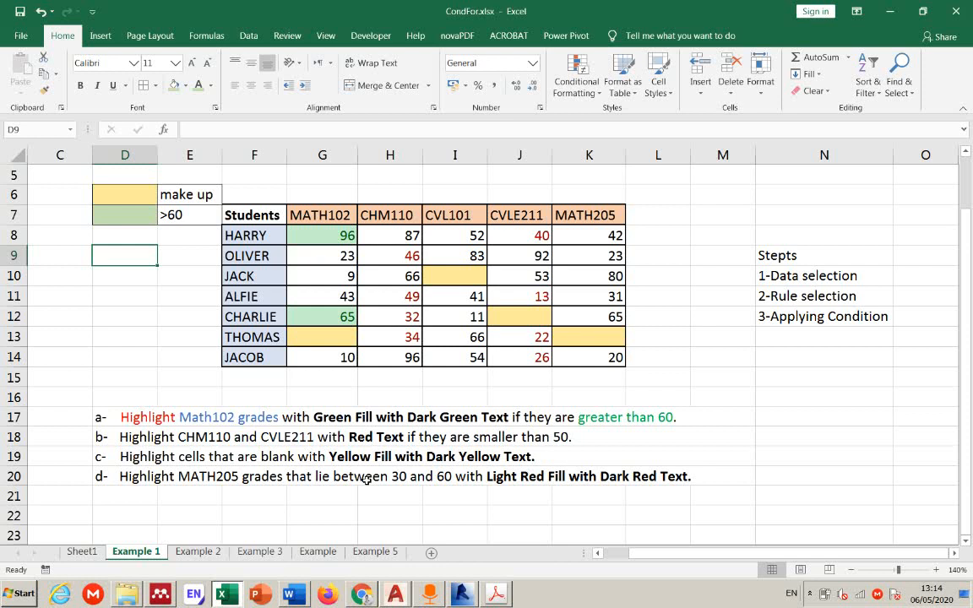
# - Highlight the MATH205 grades in K8:K14 that are between 30 and 60 with Light Red Fill with Dark Red Text
pyautogui.click(366, 479)
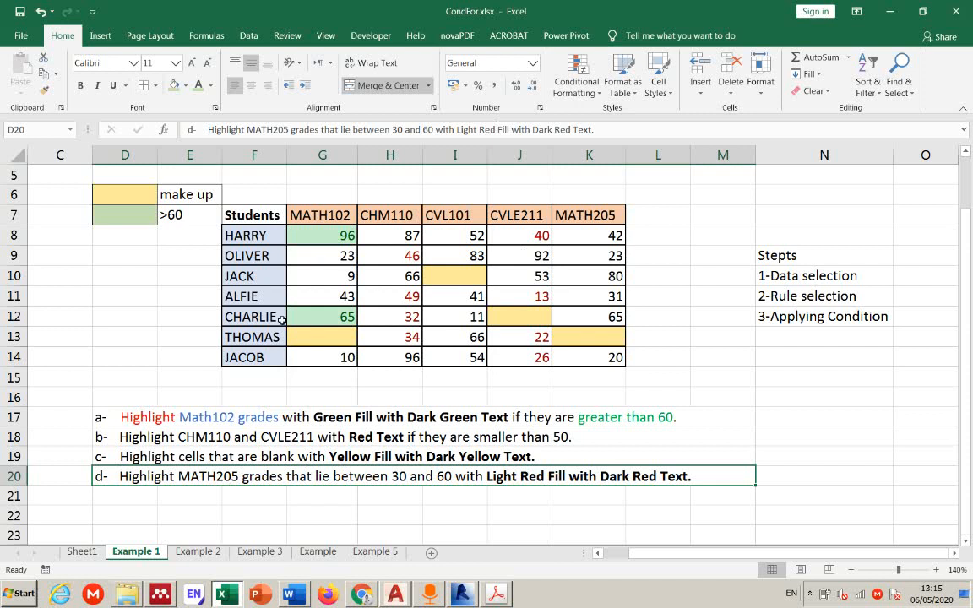
pyautogui.moveTo(586, 234); pyautogui.dragTo(590, 359)
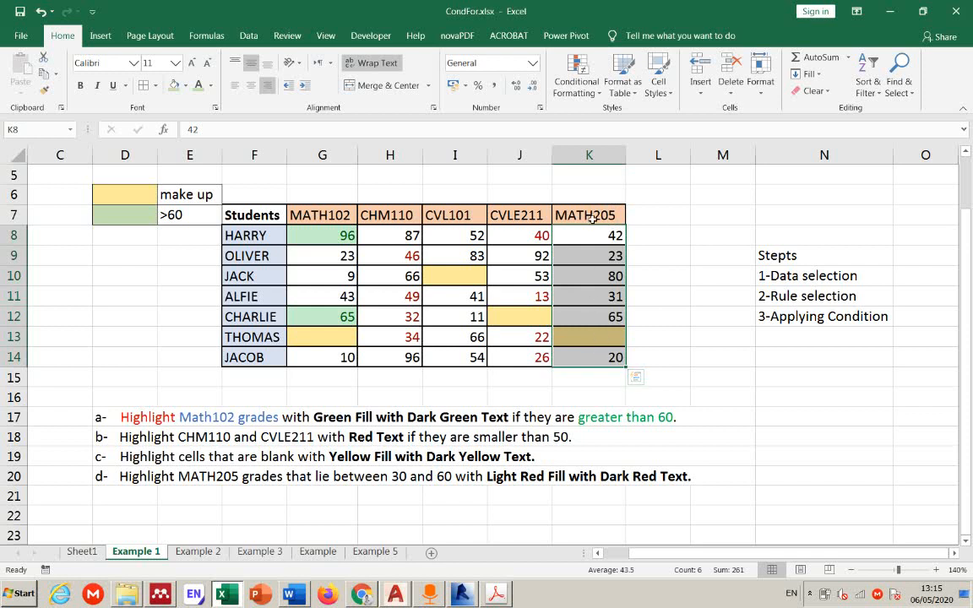
pyautogui.click(582, 99)
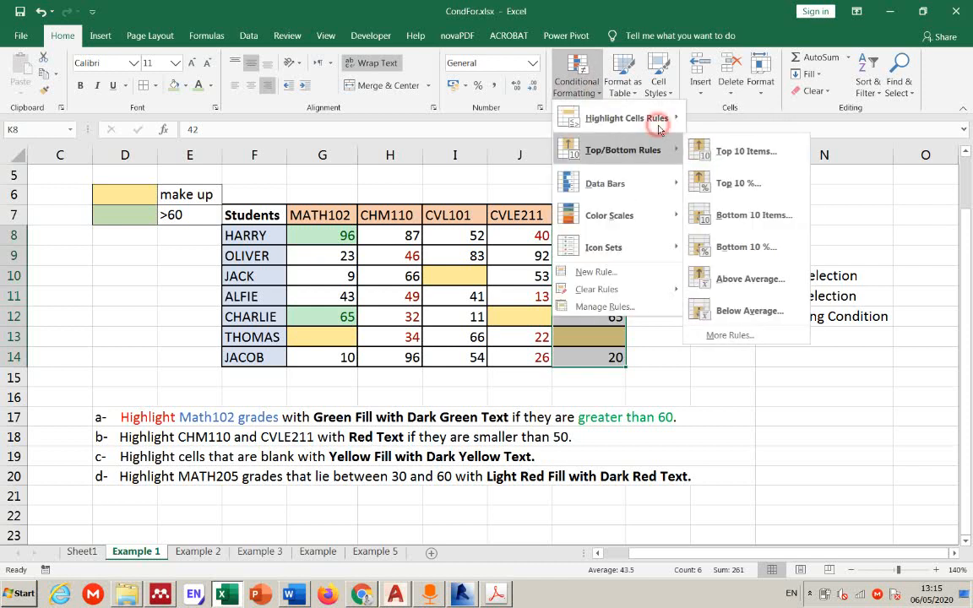
pyautogui.moveTo(649, 119)
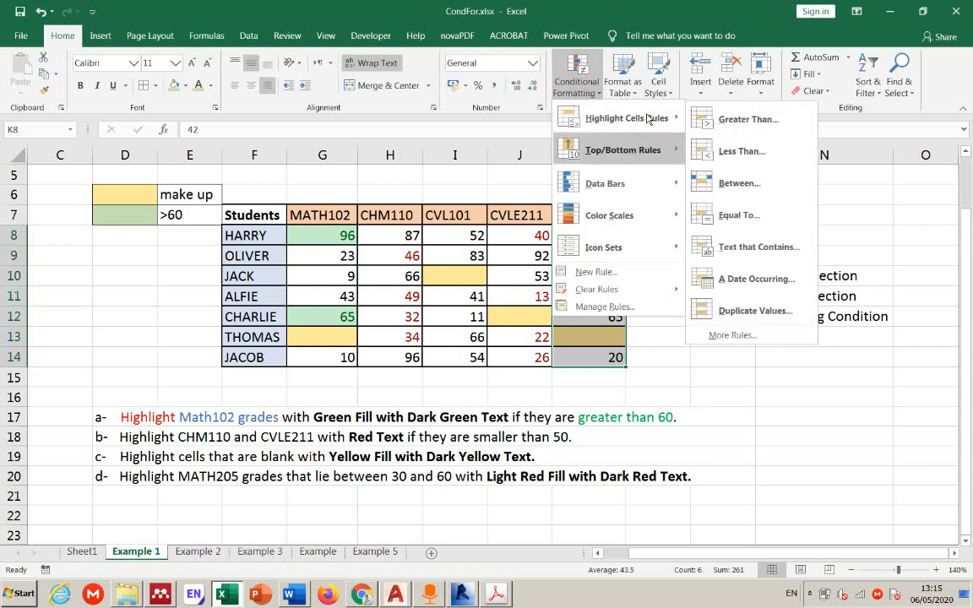
pyautogui.click(740, 186)
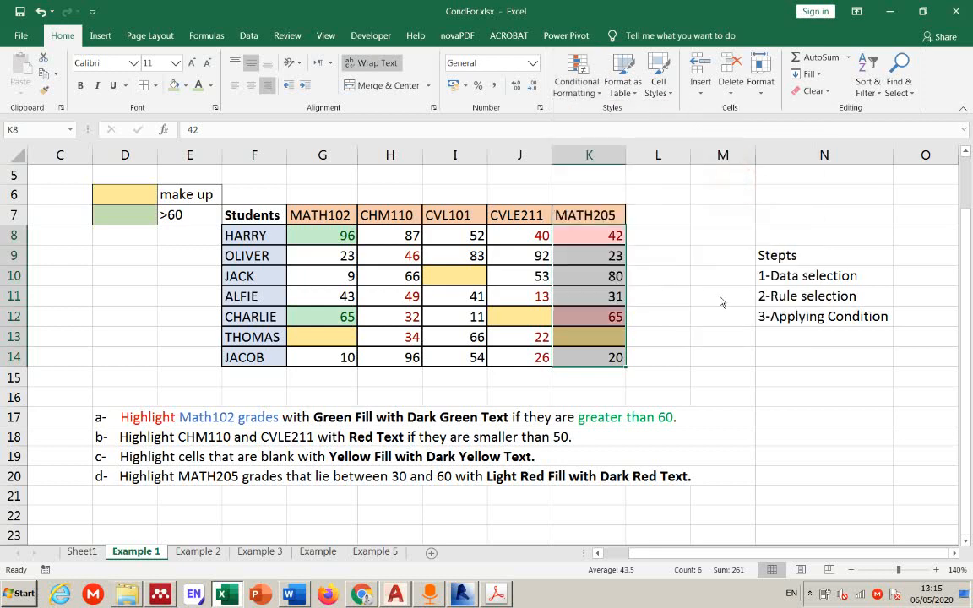
pyautogui.moveTo(667, 326); pyautogui.dragTo(691, 355)
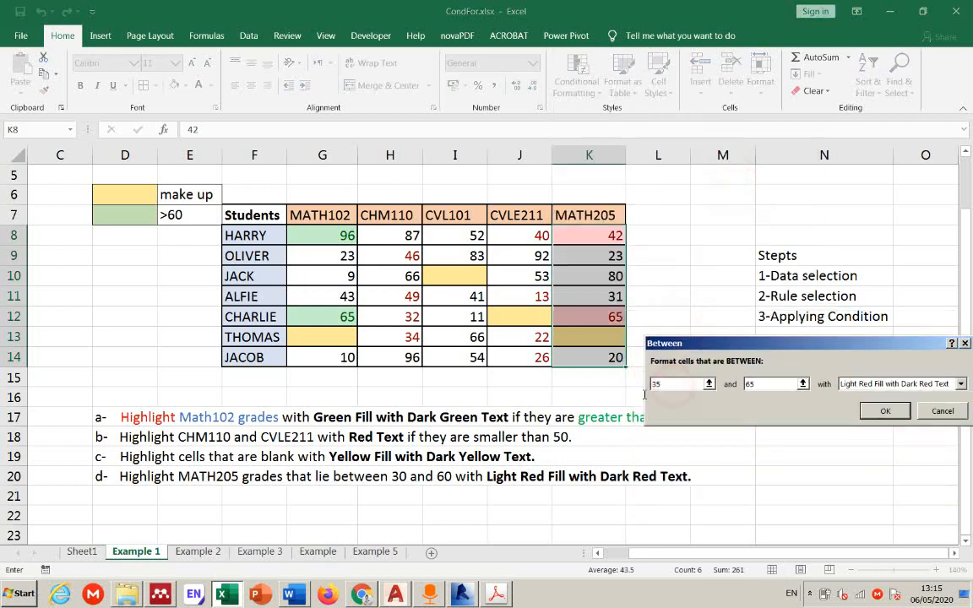
pyautogui.write('30')
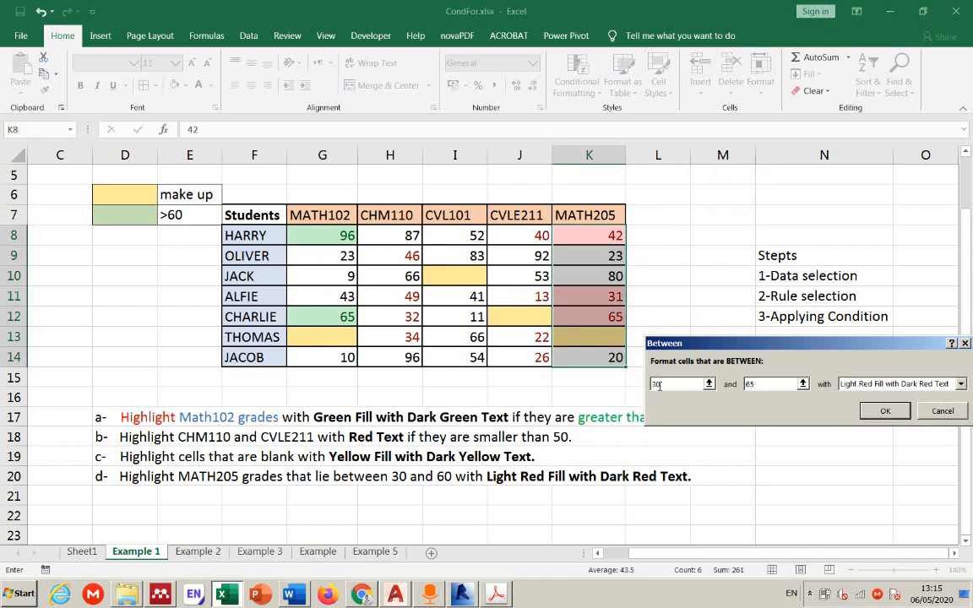
pyautogui.doubleClick(751, 384)
pyautogui.write('55')
pyautogui.write('60')
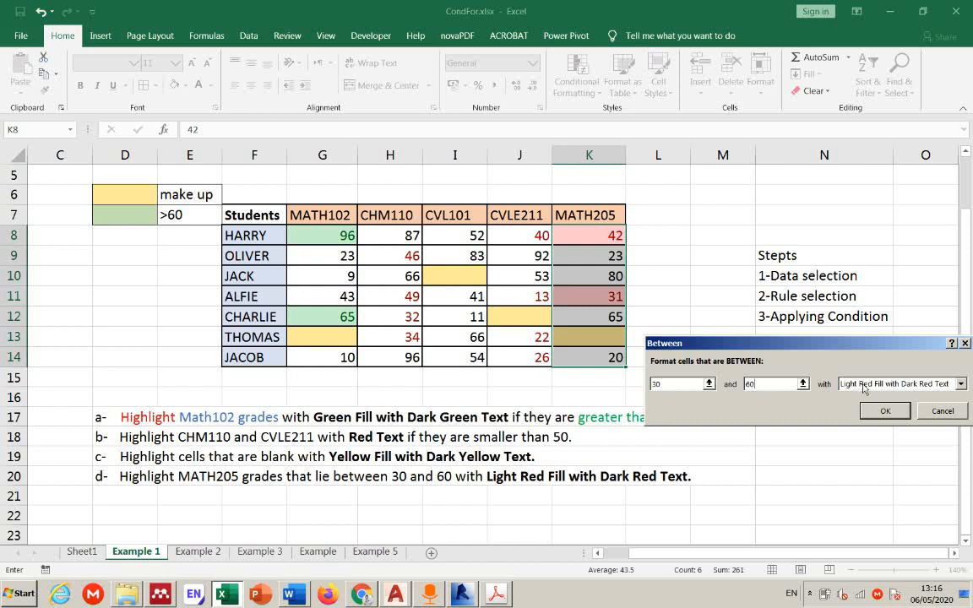
pyautogui.click(878, 411)
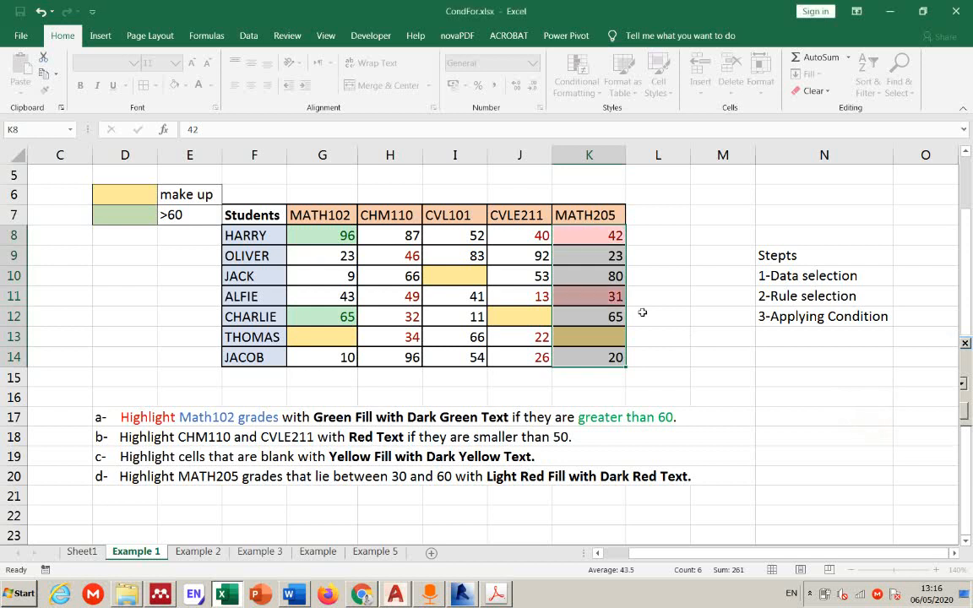
# - Test the limits of the between rule by changing the MATH205 grades to 30 in K12 and 60 in K9
pyautogui.click(605, 296)
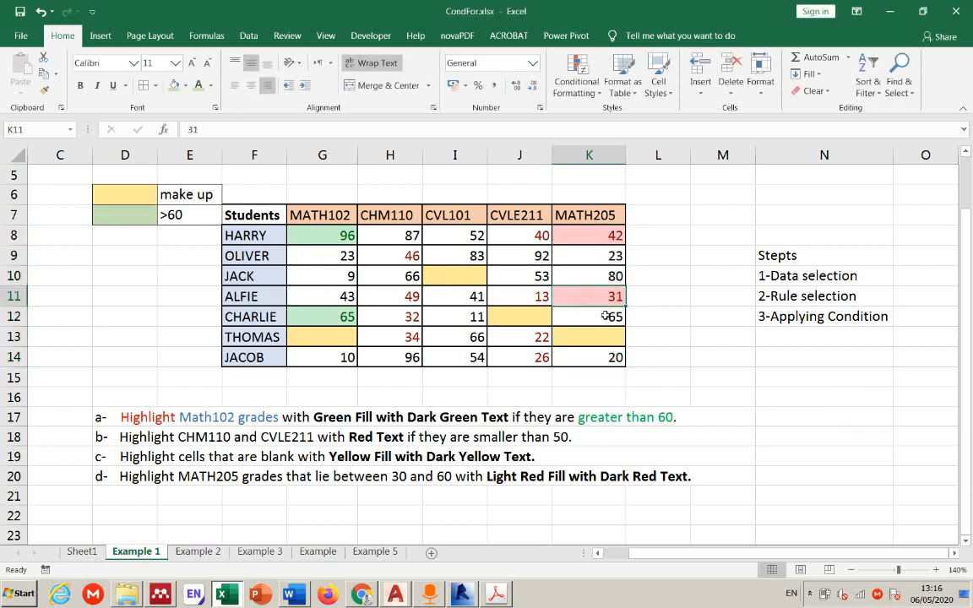
pyautogui.click(607, 316)
pyautogui.write('30')
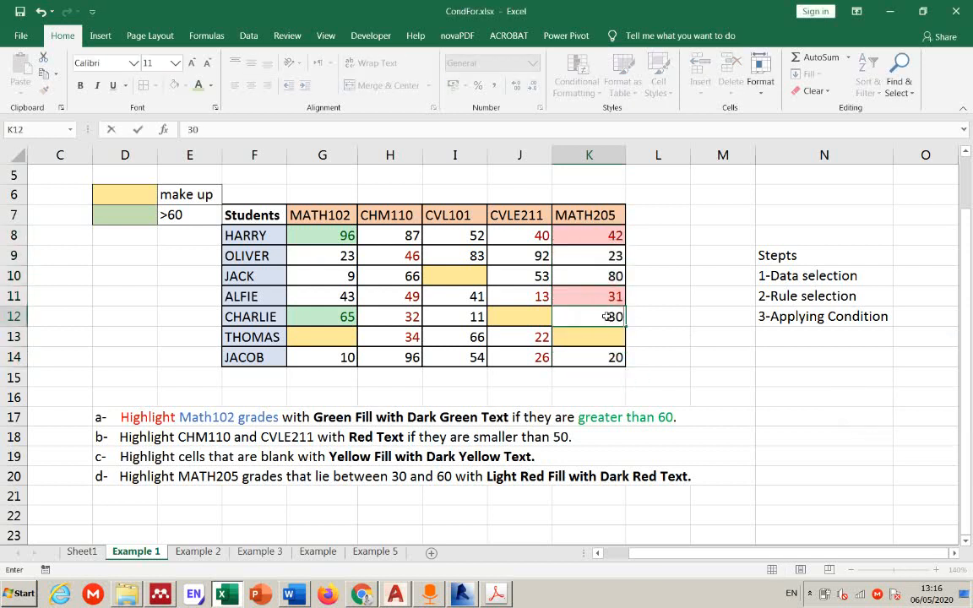
pyautogui.press('Return')
pyautogui.click(604, 260)
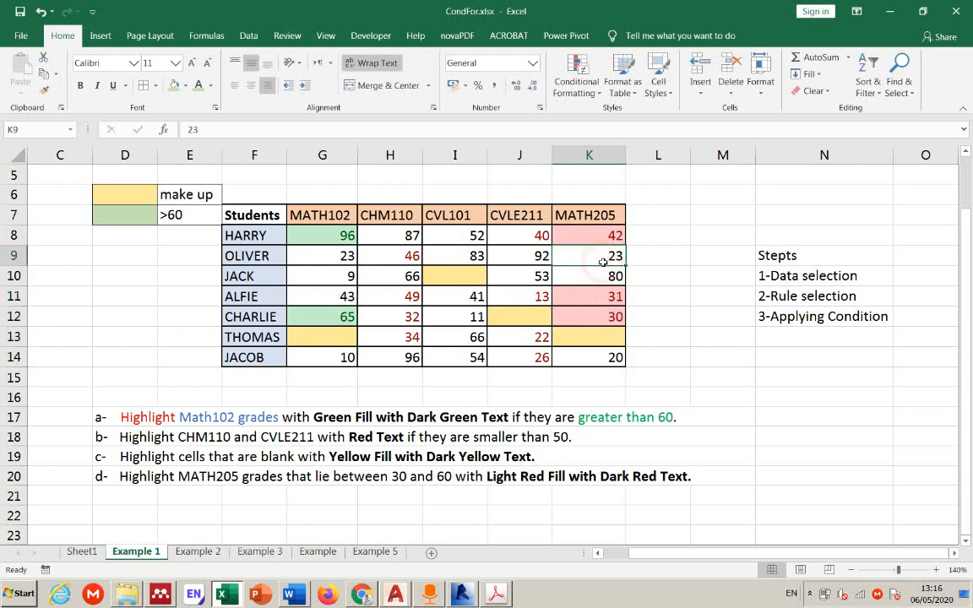
pyautogui.write('60')
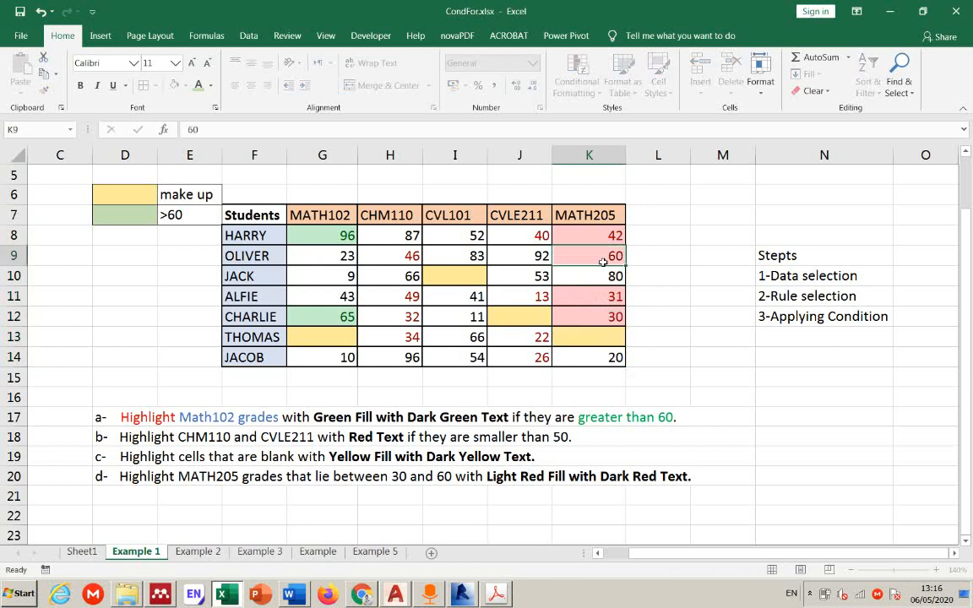
pyautogui.press('Return')
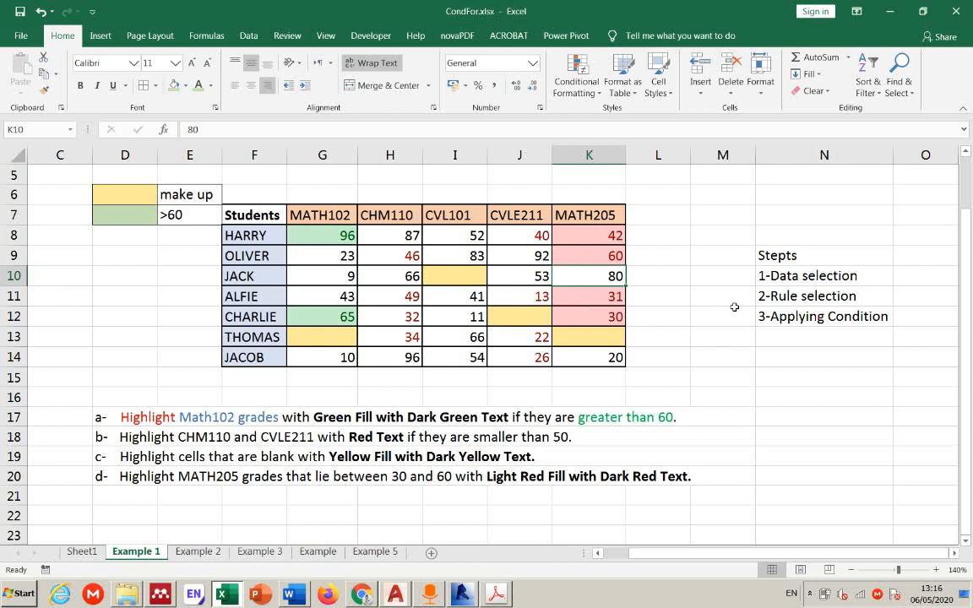
pyautogui.click(703, 349)
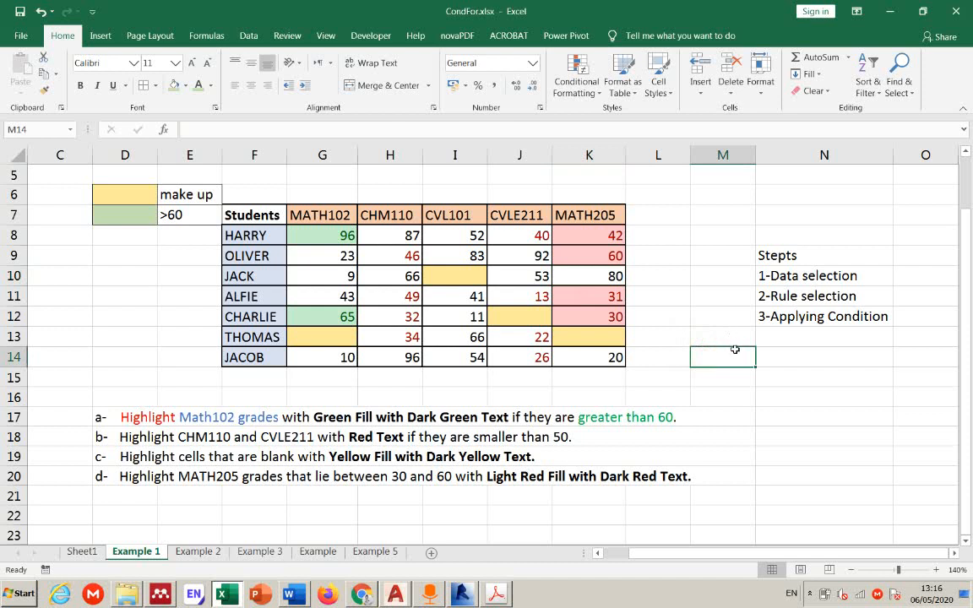
pyautogui.click(758, 390)
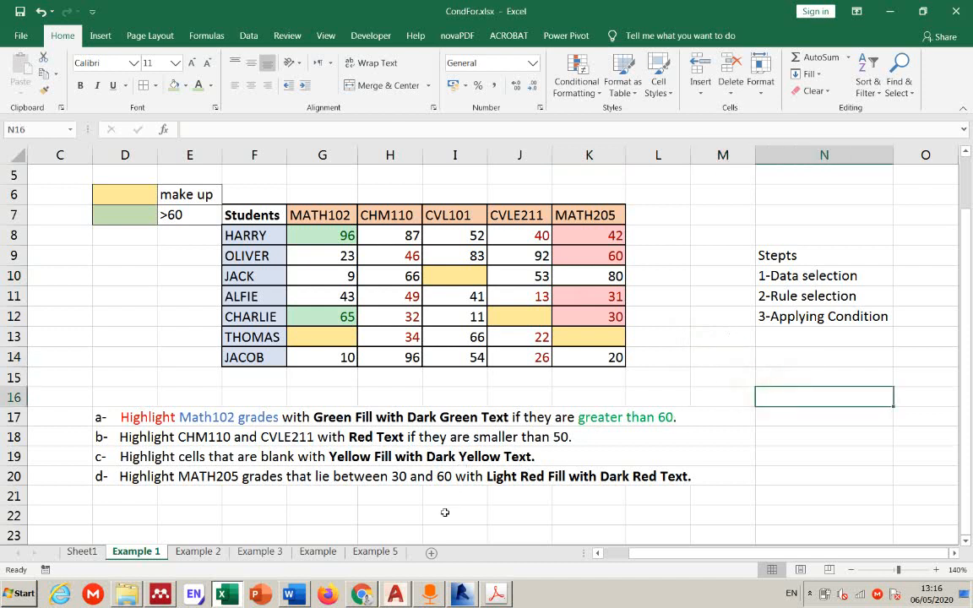
# - Copy the task a sentence from D17 to D21 and change its letter to e
pyautogui.click(186, 417)
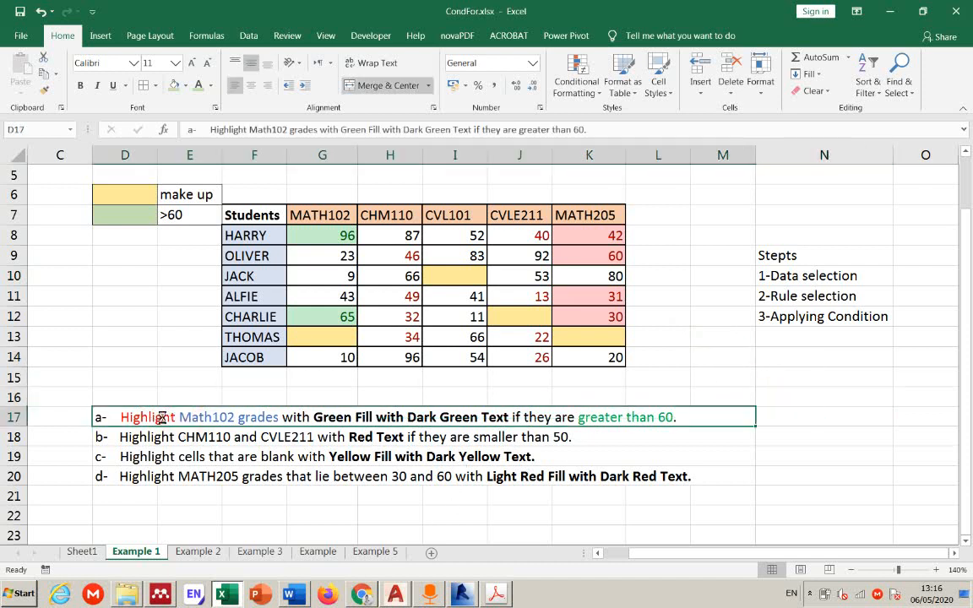
pyautogui.hotkey('ctrl', 'c')
pyautogui.click(115, 496)
pyautogui.hotkey('ctrl', 'v')
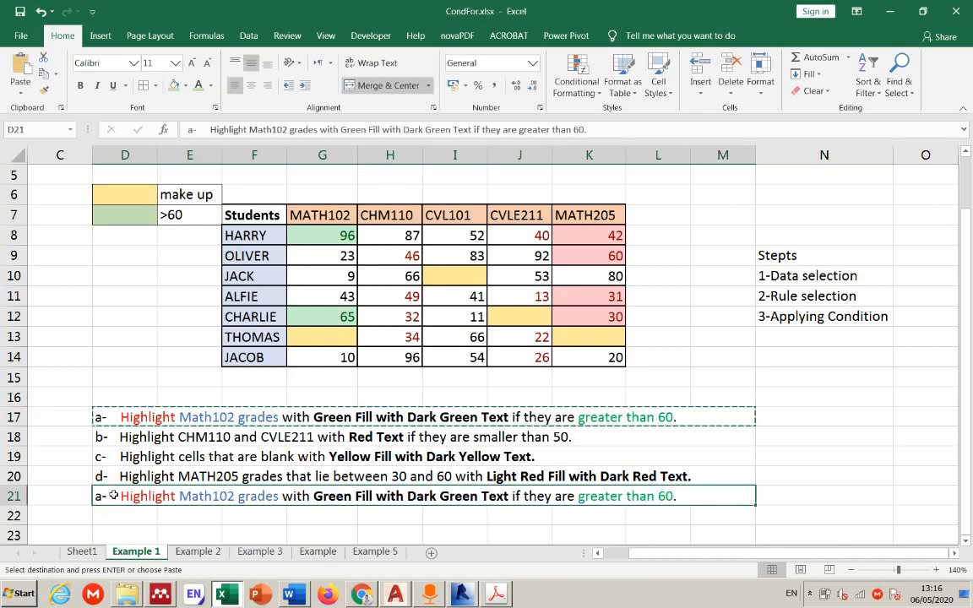
pyautogui.doubleClick(99, 496)
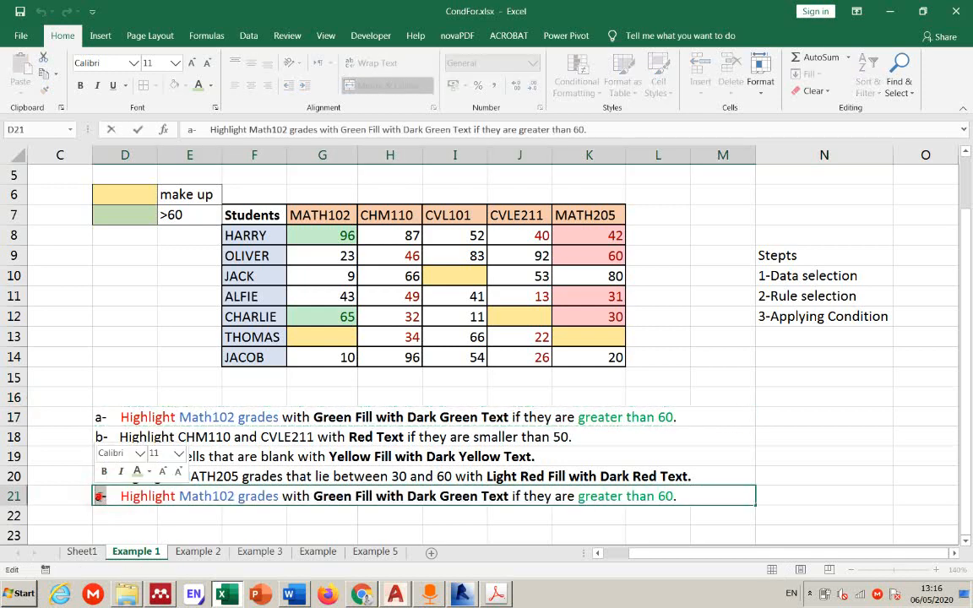
pyautogui.doubleClick(99, 496)
pyautogui.write('e')
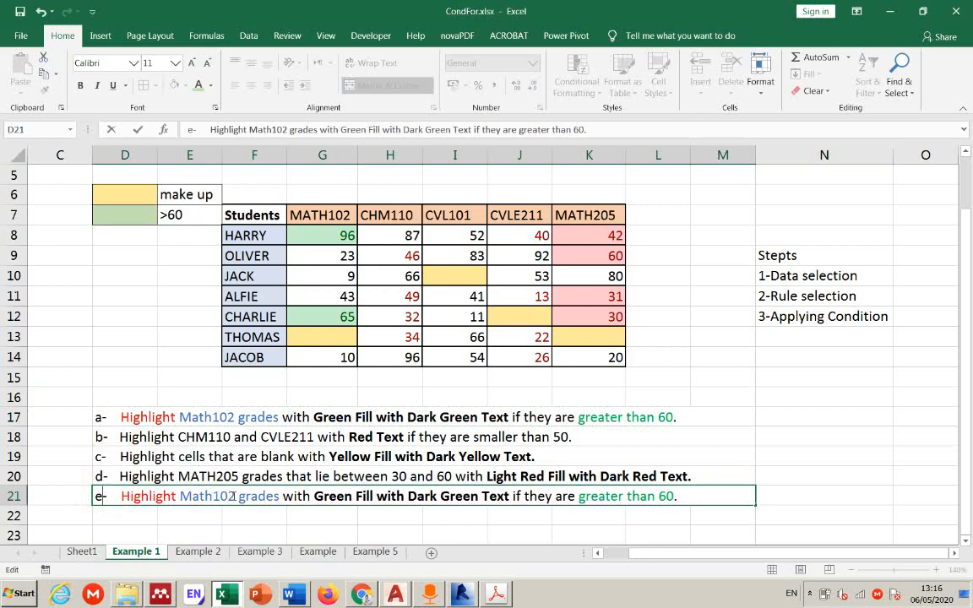
# - Replace the course name Math102 in the task e sentence with CVLE101
pyautogui.moveTo(234, 496); pyautogui.dragTo(180, 495)
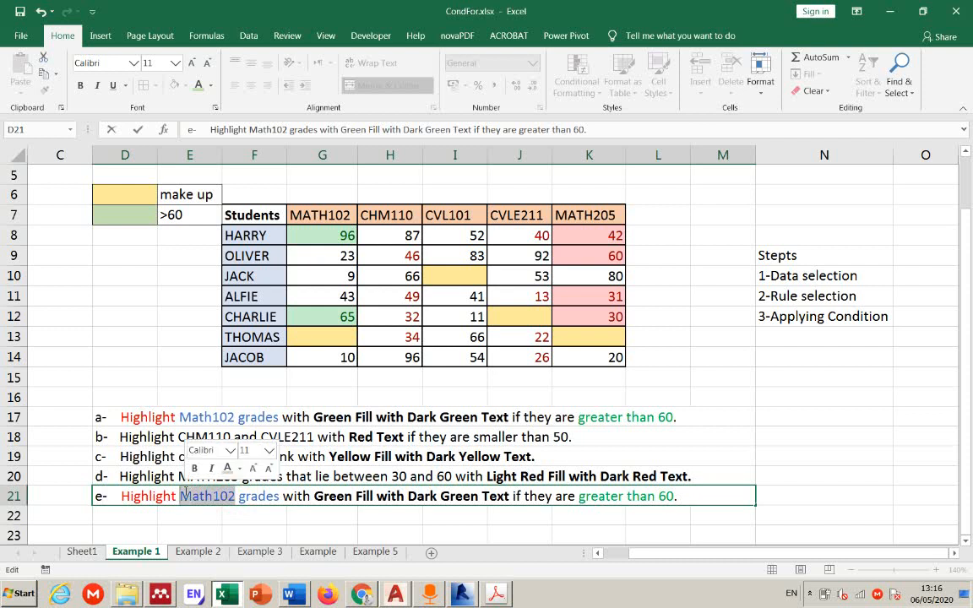
pyautogui.write('cvl')
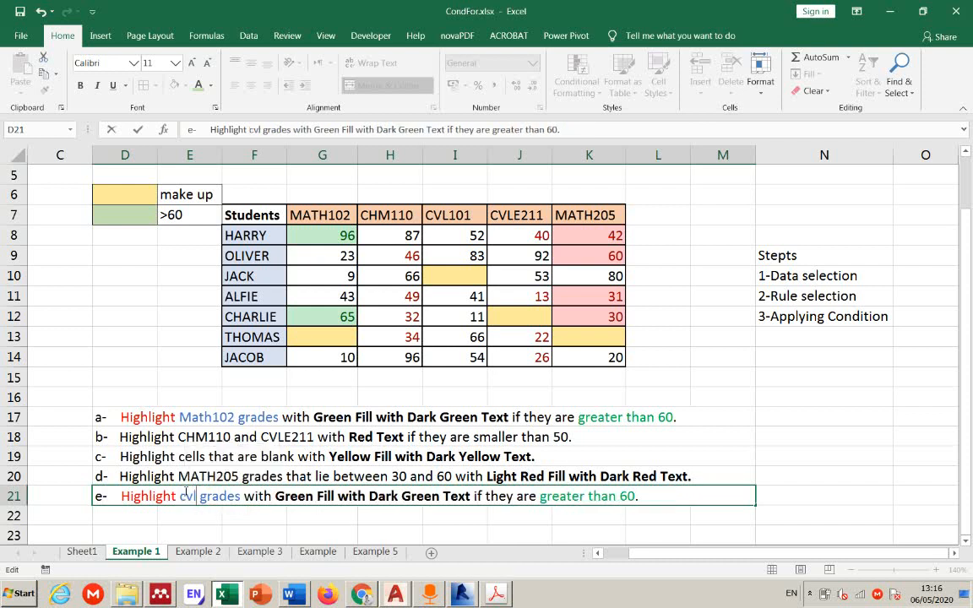
pyautogui.press('BackSpace')
pyautogui.press('BackSpace')
pyautogui.press('BackSpace')
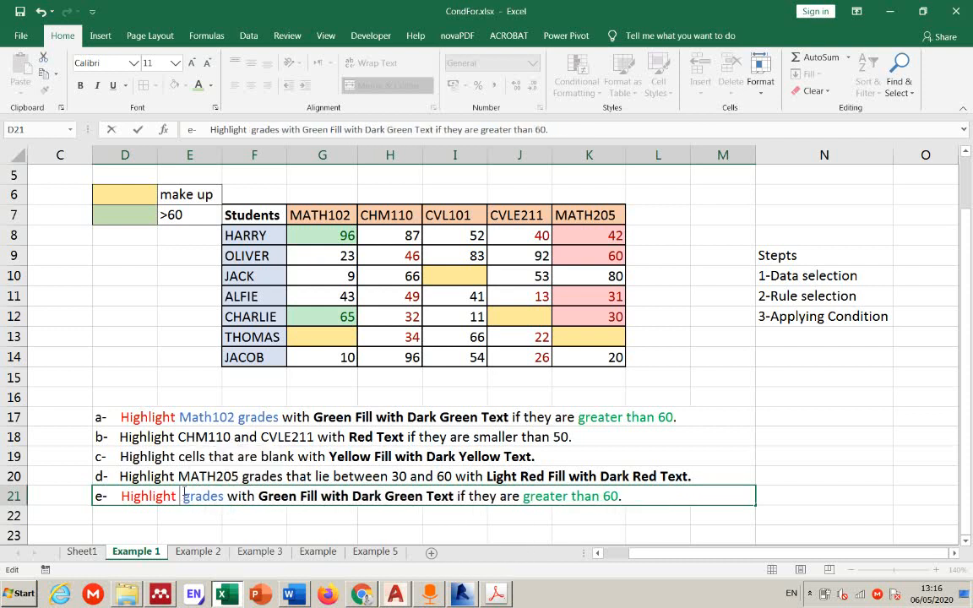
pyautogui.write('CVL')
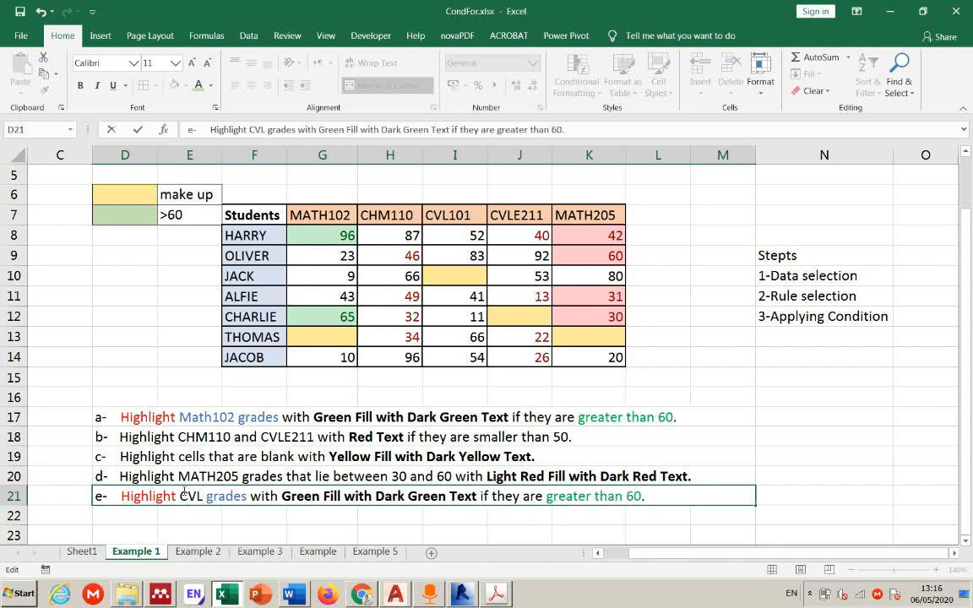
pyautogui.write('E101')
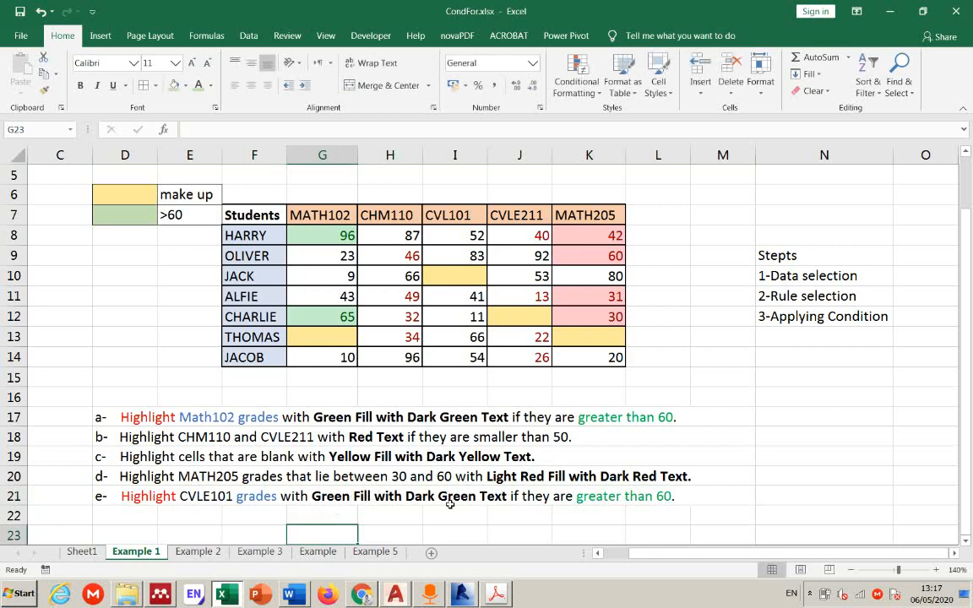
# - Change the condition at the end of the task e sentence in D21 to greater than or equal to 50
pyautogui.click(644, 498)
pyautogui.doubleClick(653, 497)
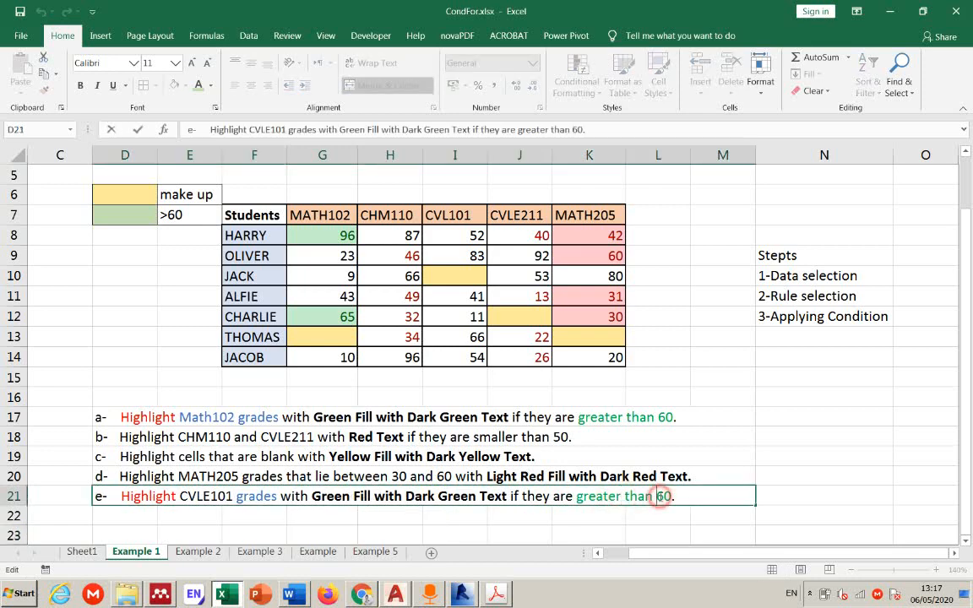
pyautogui.write('OR')
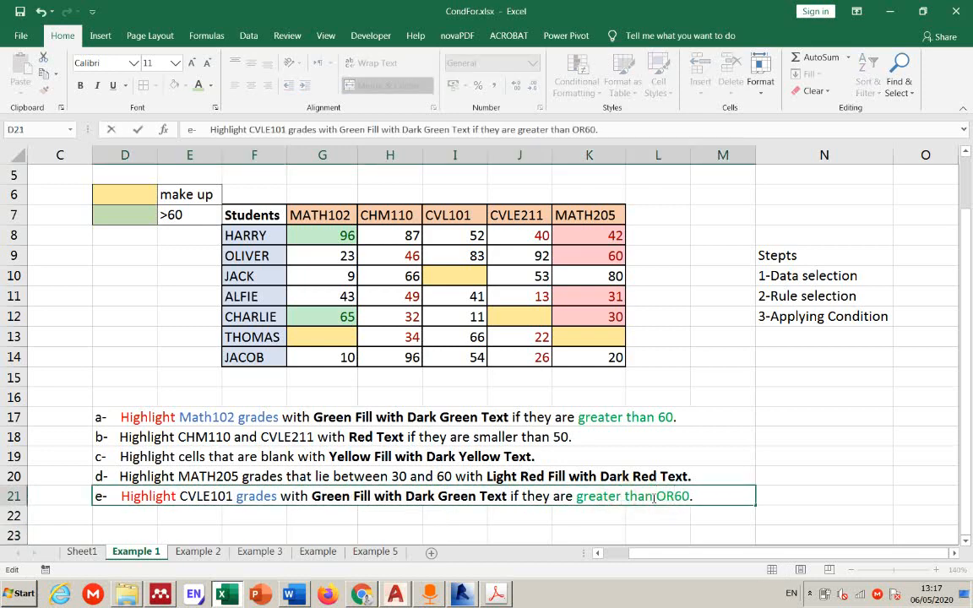
pyautogui.press('BackSpace')
pyautogui.press('BackSpace')
pyautogui.write('or equal ')
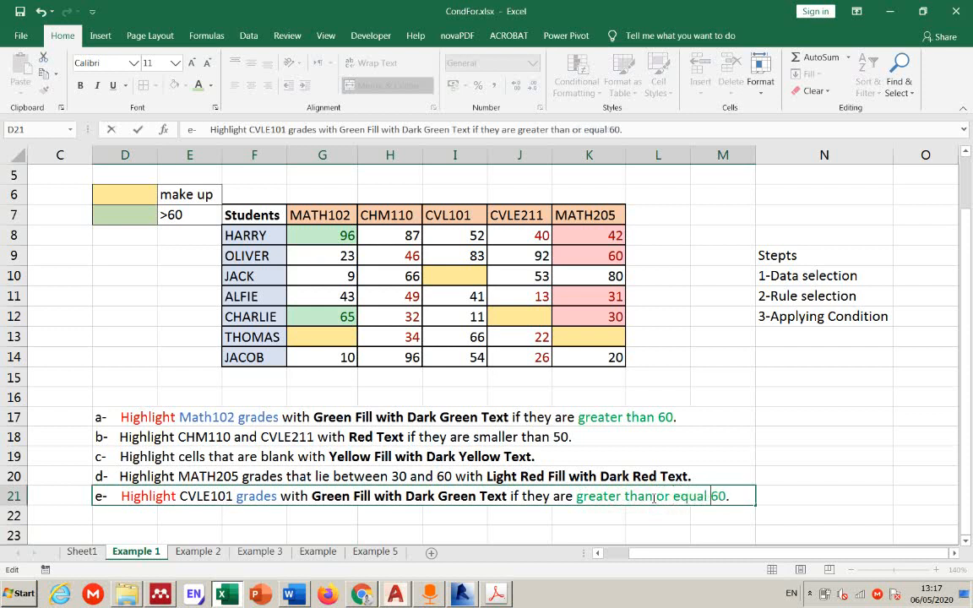
pyautogui.write('to')
pyautogui.moveTo(728, 497); pyautogui.dragTo(735, 497)
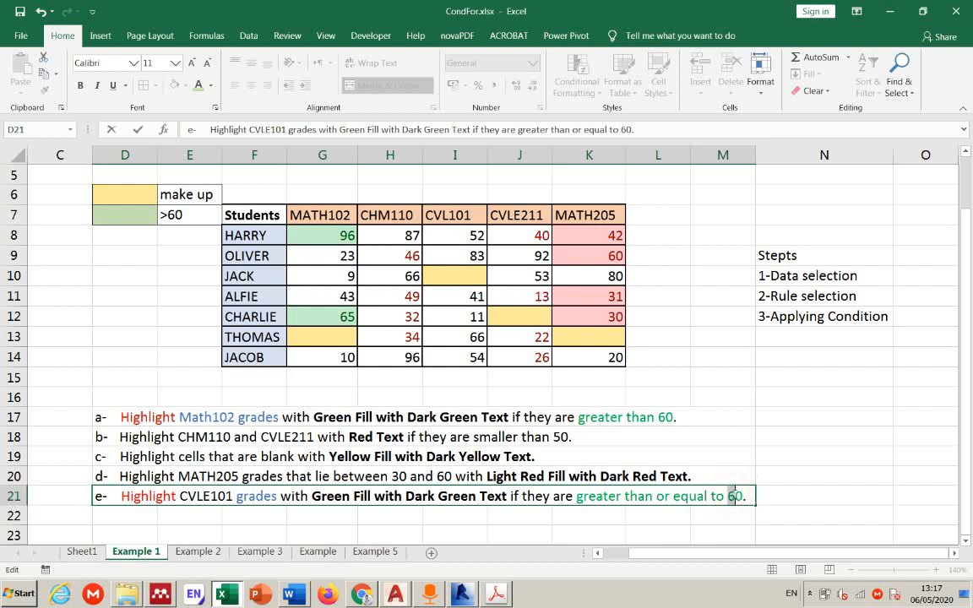
pyautogui.write('5')
pyautogui.click(820, 502)
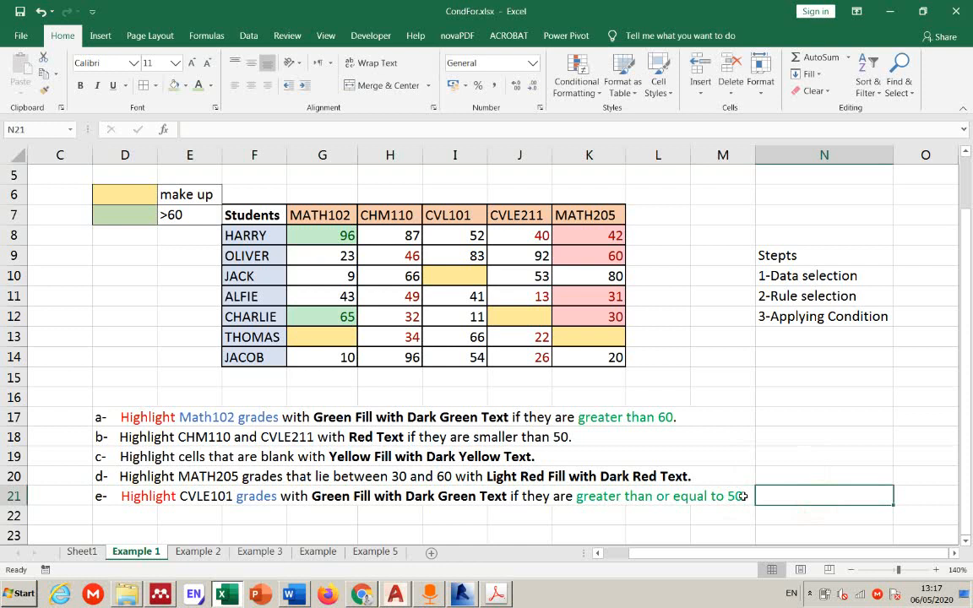
# - Highlight the CVL101 grades in I8:I14 that are greater than 50 with Green Fill with Dark Green Text
pyautogui.click(469, 236)
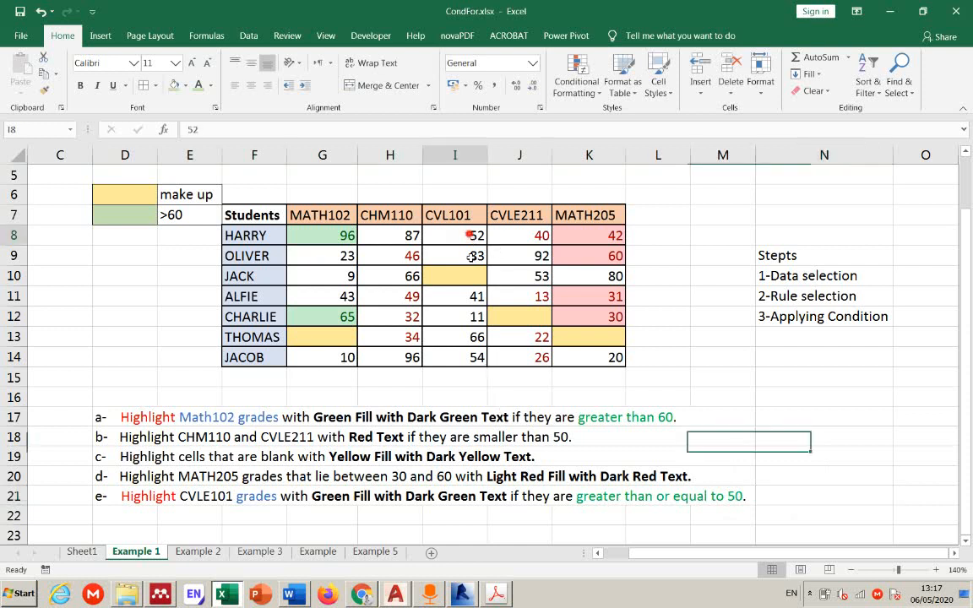
pyautogui.moveTo(471, 256); pyautogui.dragTo(461, 358)
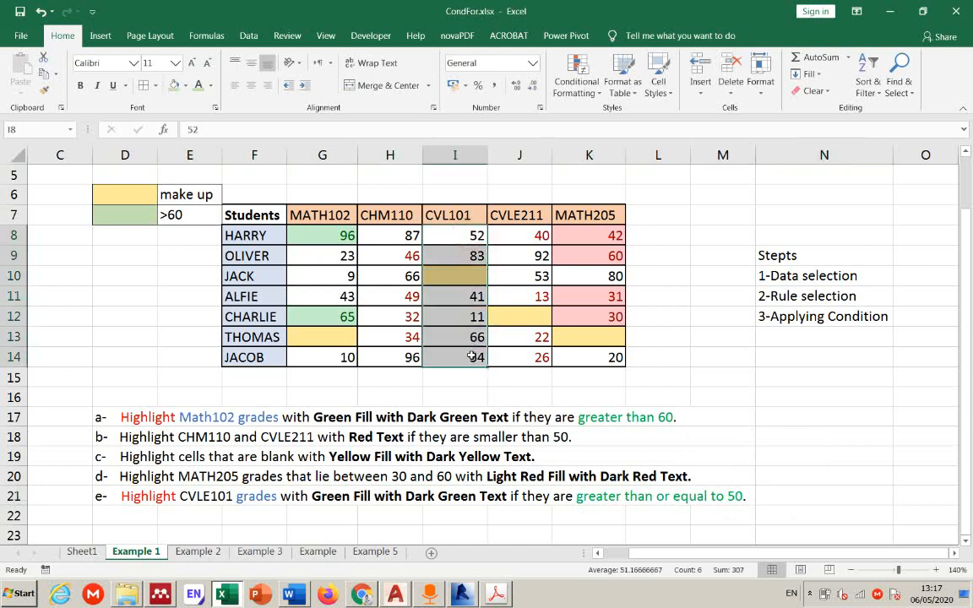
pyautogui.click(565, 67)
pyautogui.moveTo(624, 119)
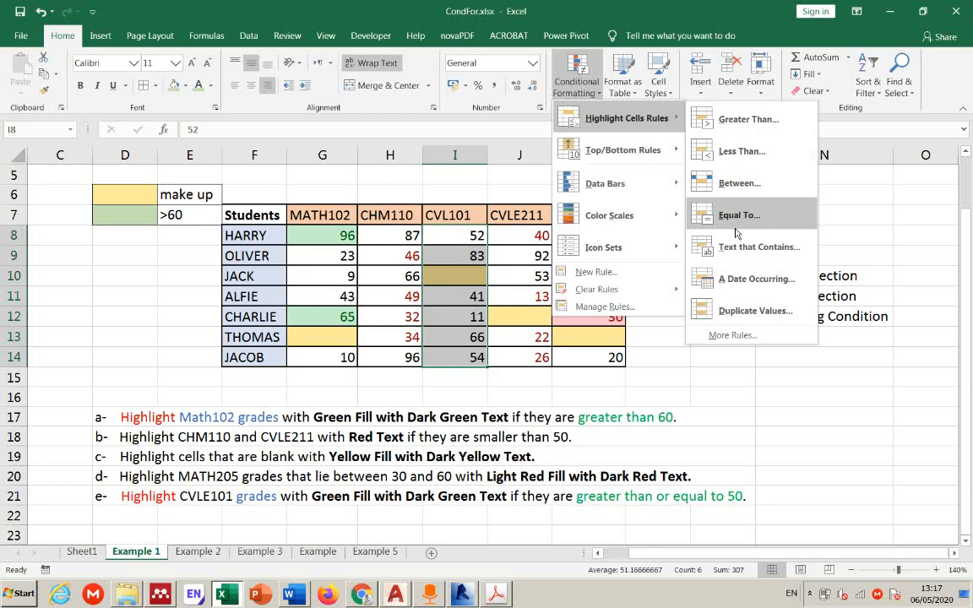
pyautogui.click(739, 121)
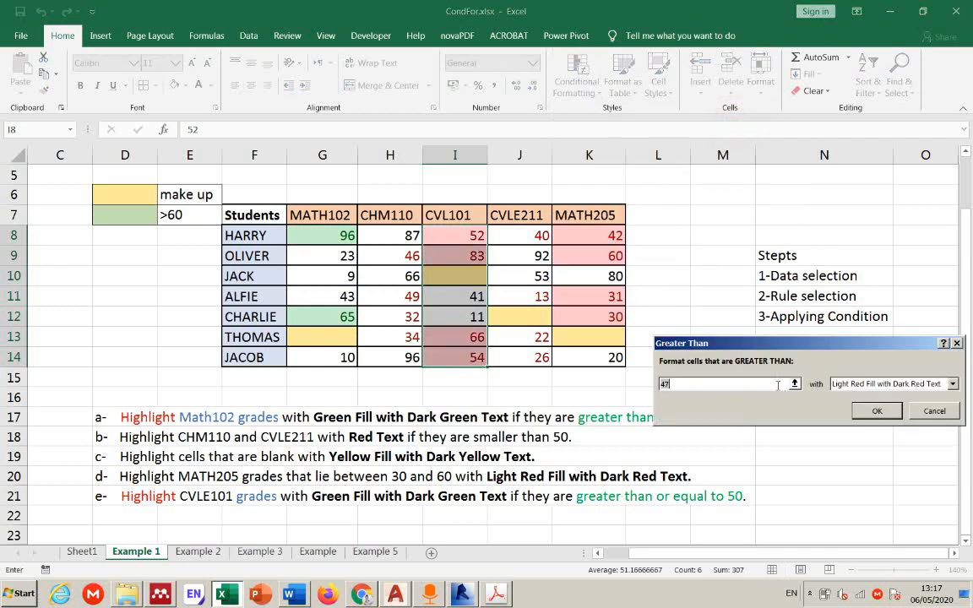
pyautogui.doubleClick(778, 385)
pyautogui.write('50')
pyautogui.click(870, 385)
pyautogui.click(875, 422)
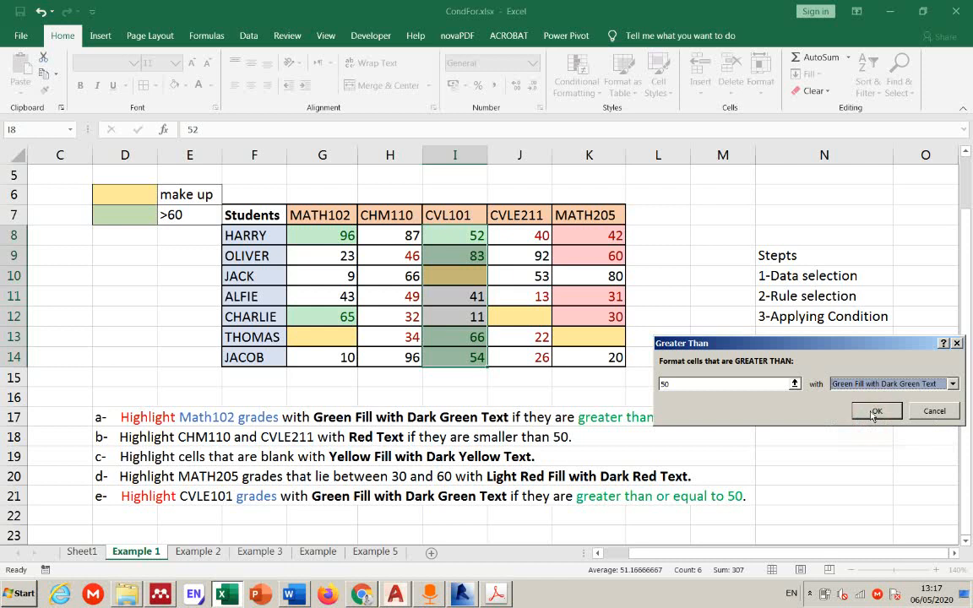
pyautogui.click(872, 412)
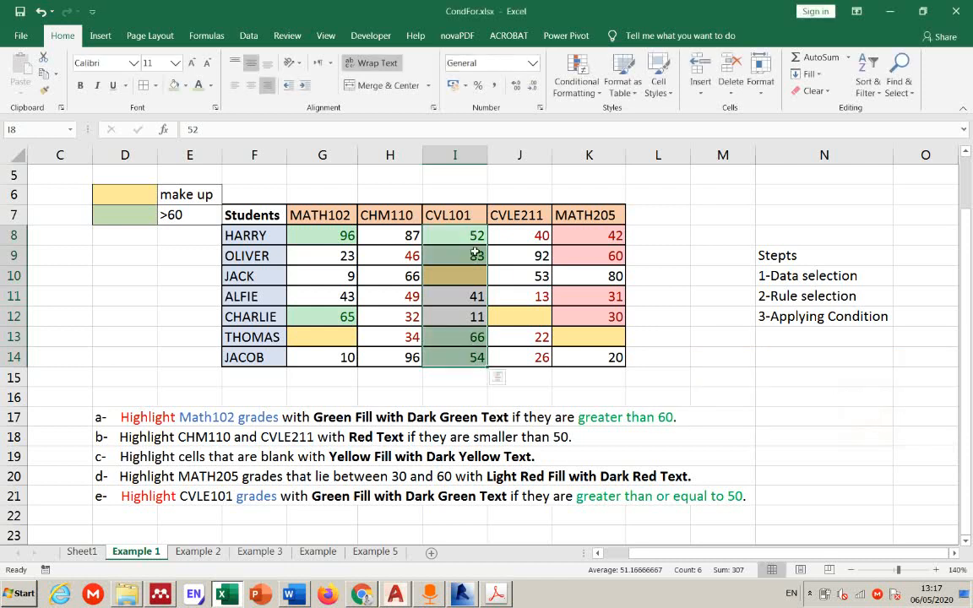
# - Add a rule to the CVL101 grades in I8:I14 that formats values equal to 50 with Green Fill with Dark Green Text
pyautogui.click(577, 80)
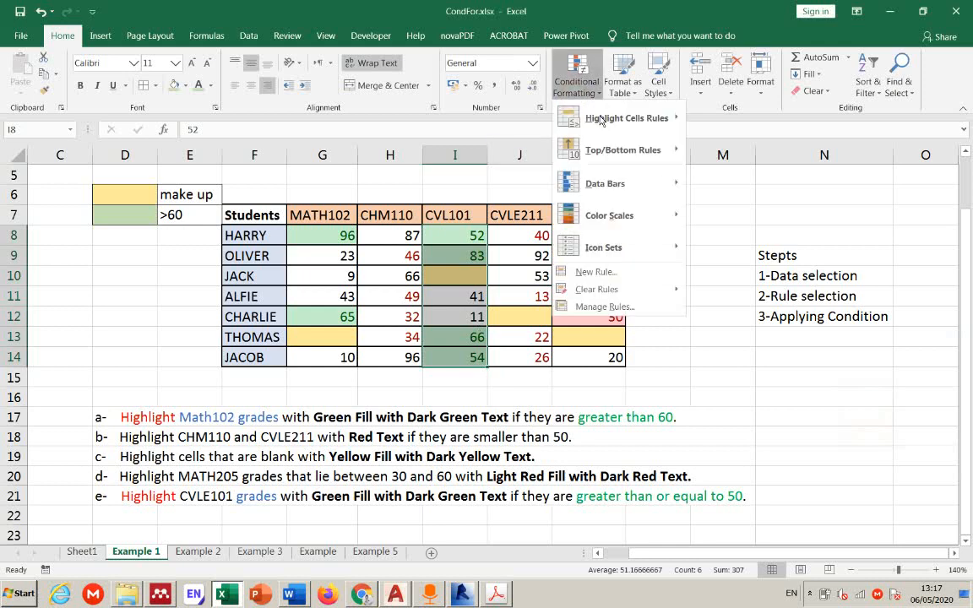
pyautogui.click(609, 120)
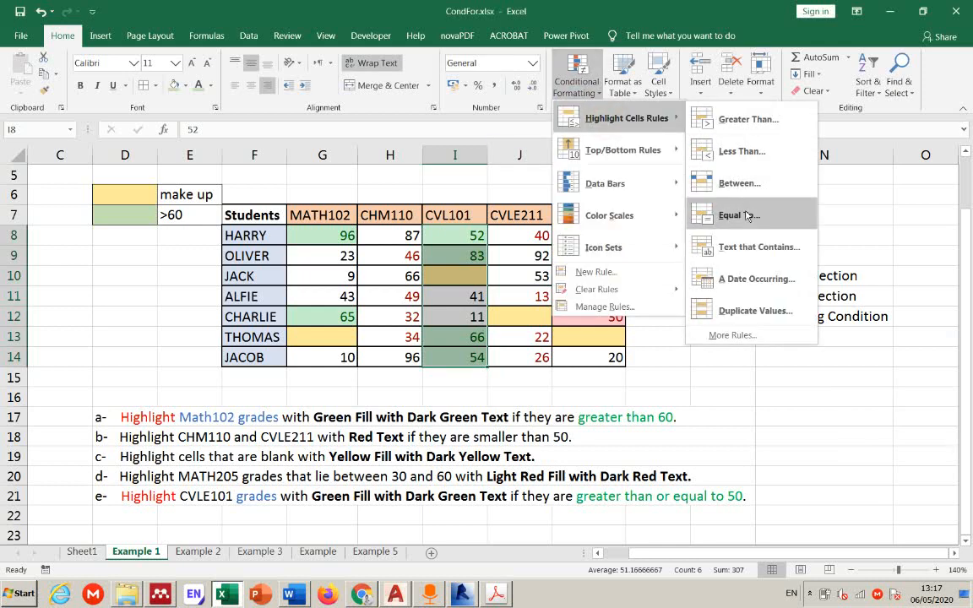
pyautogui.click(748, 221)
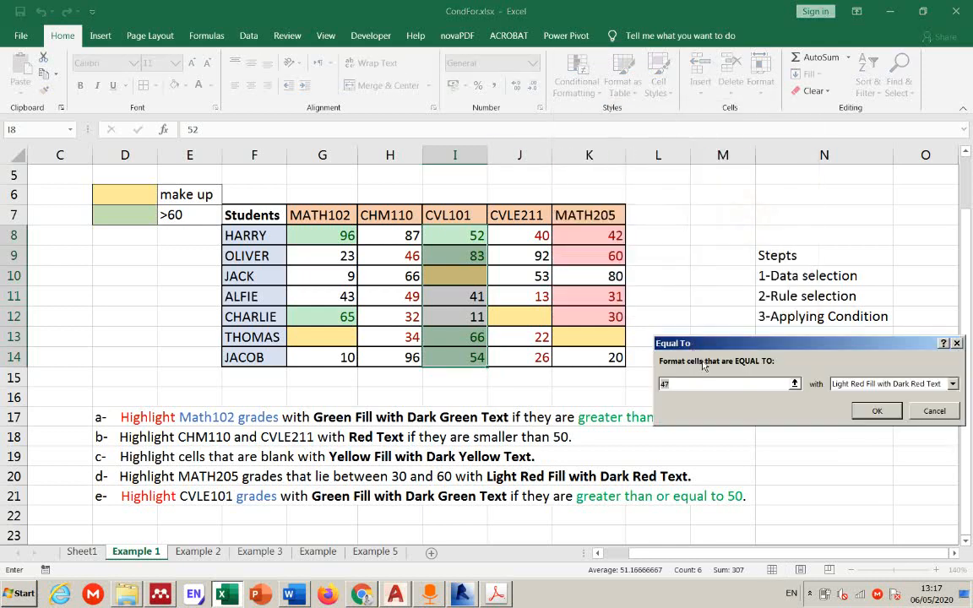
pyautogui.write('50')
pyautogui.click(887, 385)
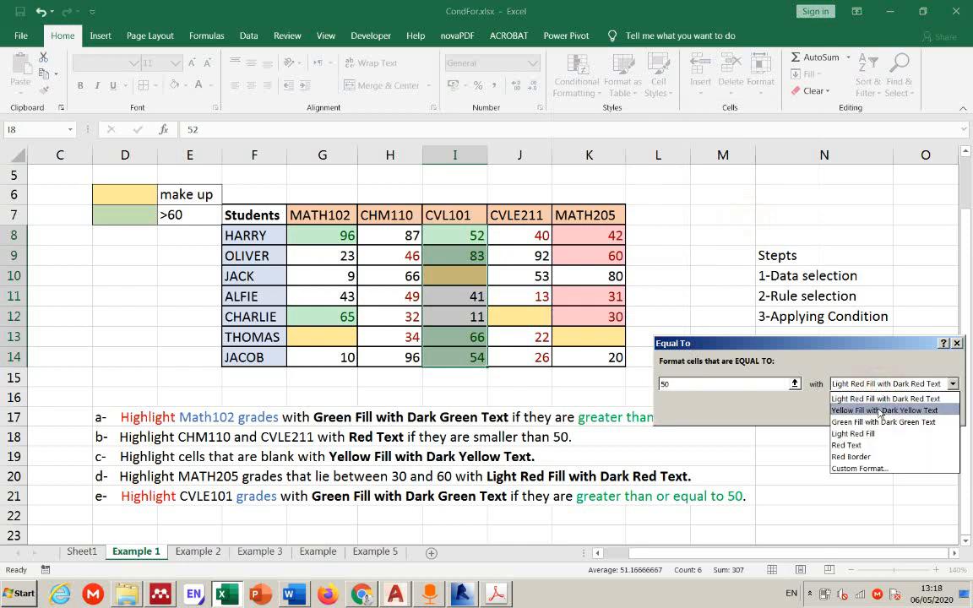
pyautogui.click(864, 421)
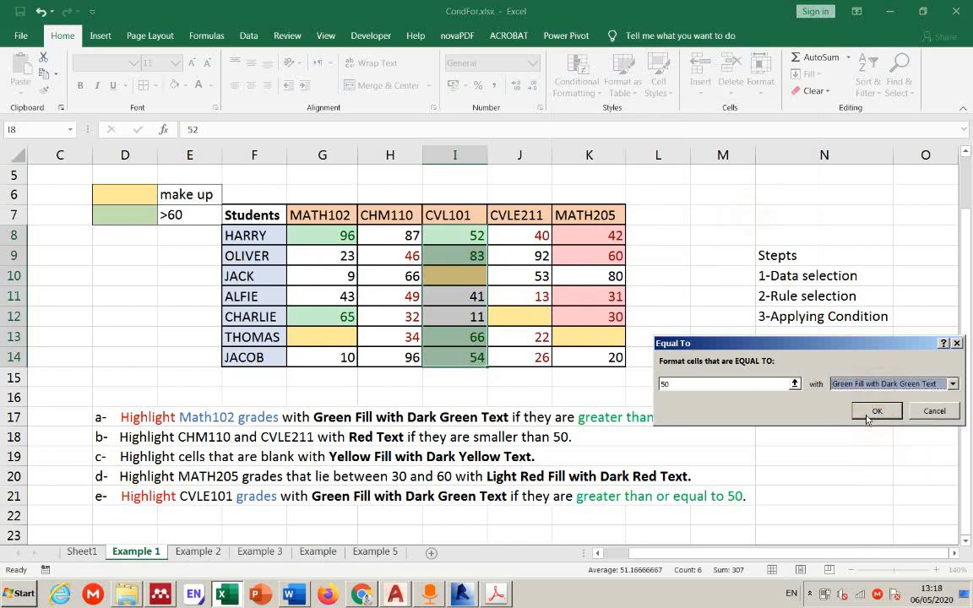
pyautogui.click(875, 411)
# - Test the equal-to rule by changing the CVL101 grade in I12 to 50
pyautogui.click(479, 314)
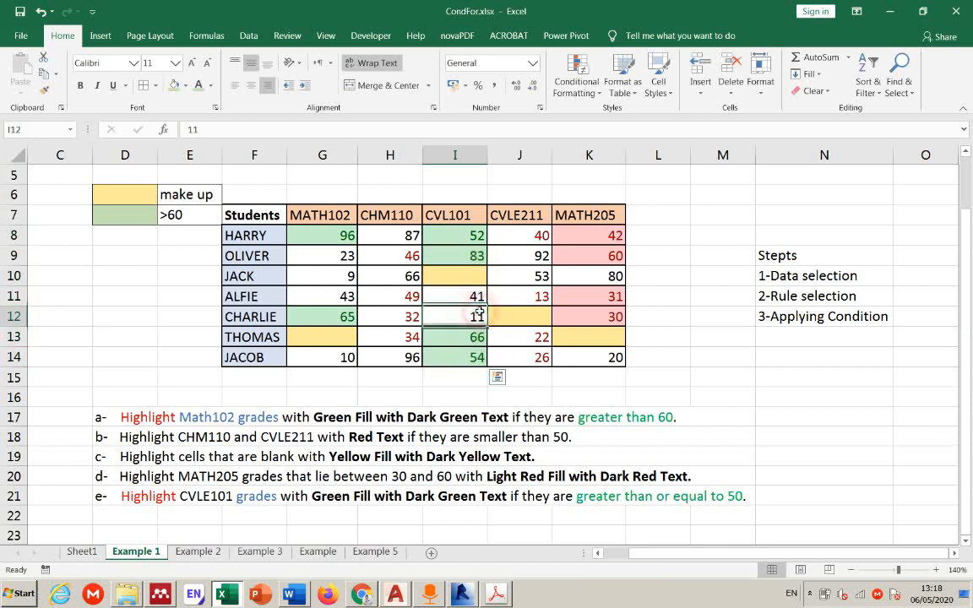
pyautogui.write('50')
pyautogui.click(740, 378)
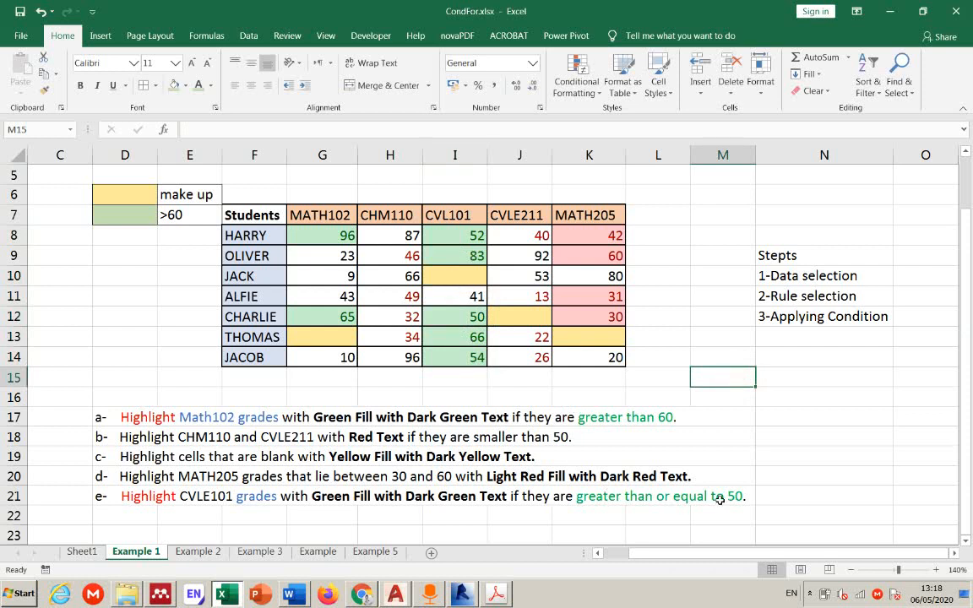
# - Copy the task d sentence from D20 to D22 and replace the word lie with not in the copy
pyautogui.click(100, 476)
pyautogui.hotkey('ctrl', 'c')
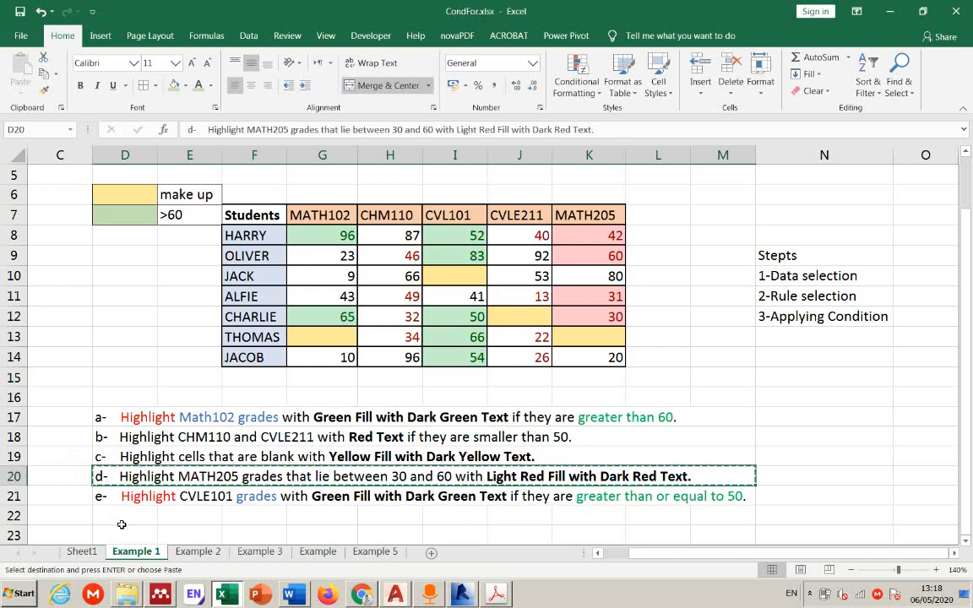
pyautogui.click(122, 517)
pyautogui.hotkey('ctrl', 'v')
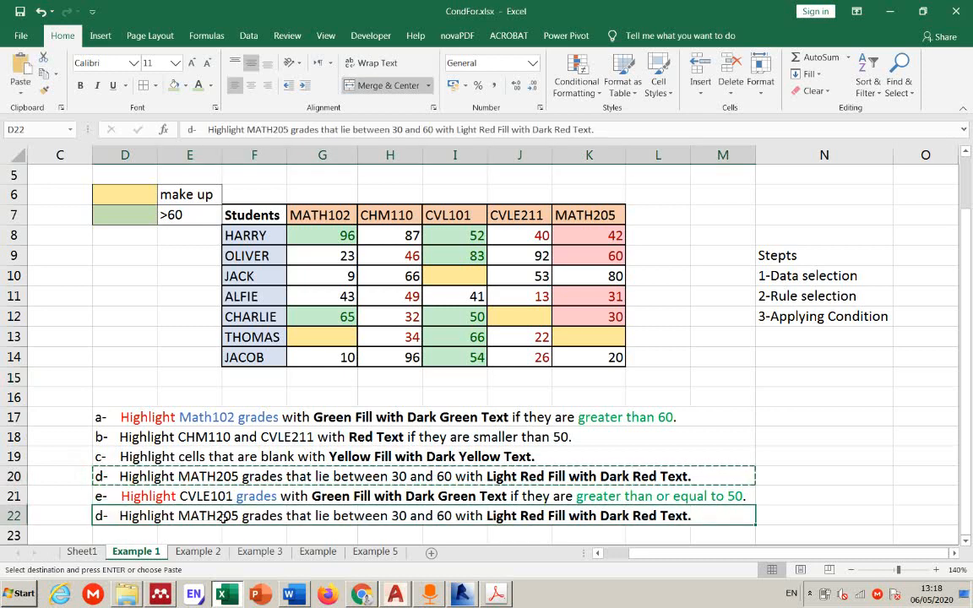
pyautogui.doubleClick(388, 516)
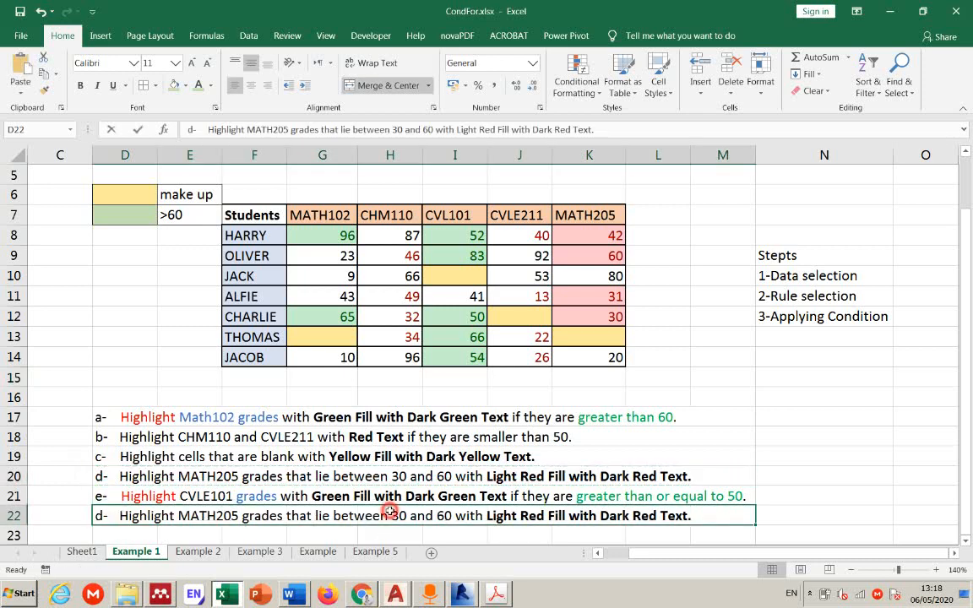
pyautogui.doubleClick(322, 516)
pyautogui.write('b')
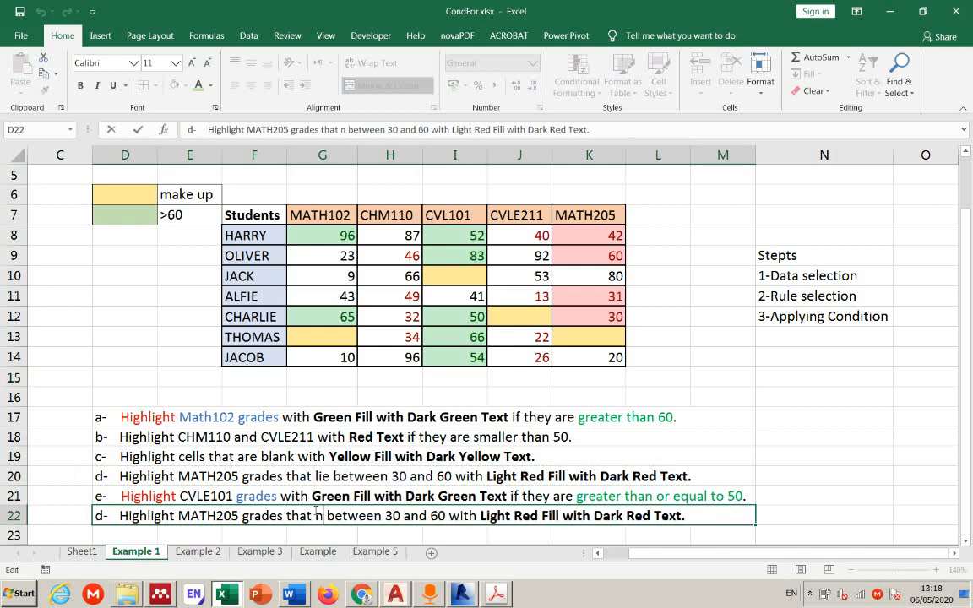
pyautogui.write('oy')
pyautogui.press('BackSpace')
pyautogui.write('t')
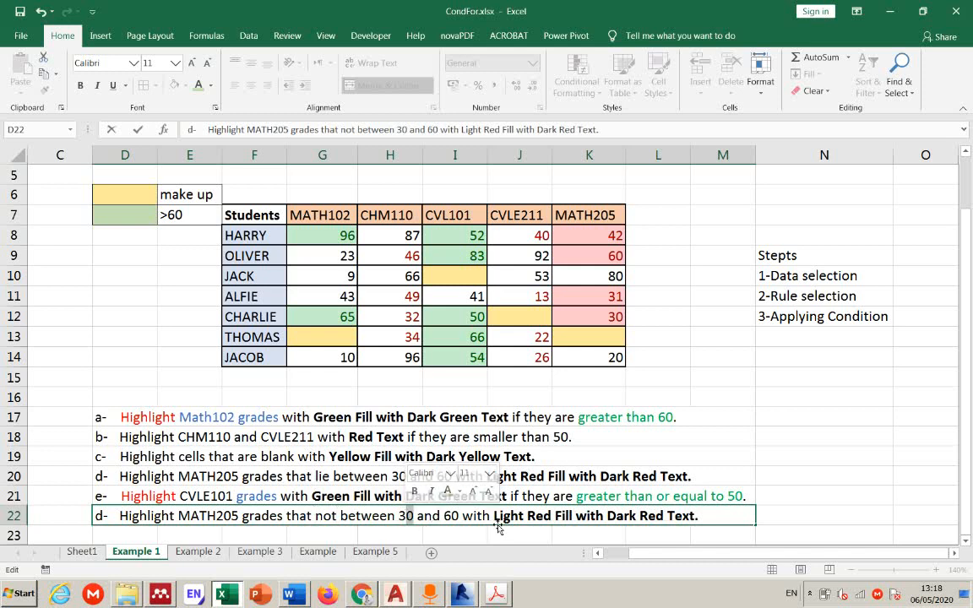
# - Replace the format named in the D22 sentence with Yellow Fill with Dark Yellow Text, copied from the task c sentence in D19
pyautogui.moveTo(495, 516); pyautogui.dragTo(681, 517)
pyautogui.click(334, 456)
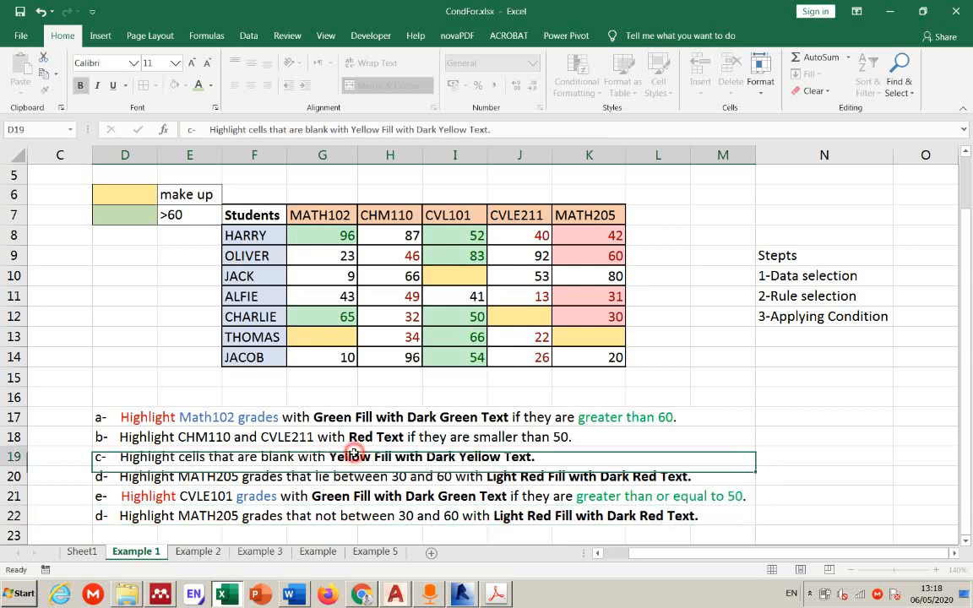
pyautogui.doubleClick(330, 456)
pyautogui.moveTo(330, 456); pyautogui.dragTo(528, 456)
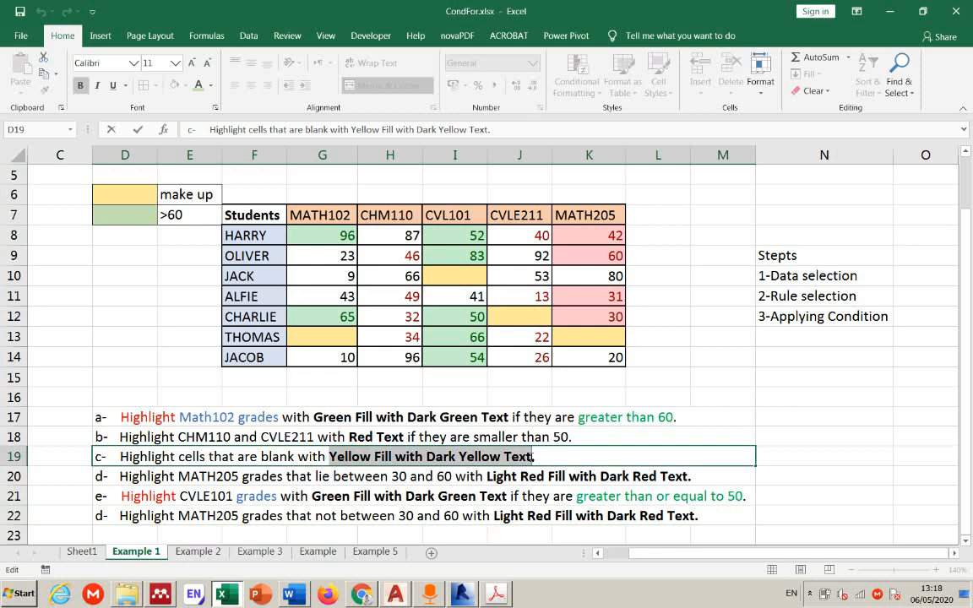
pyautogui.click(501, 516)
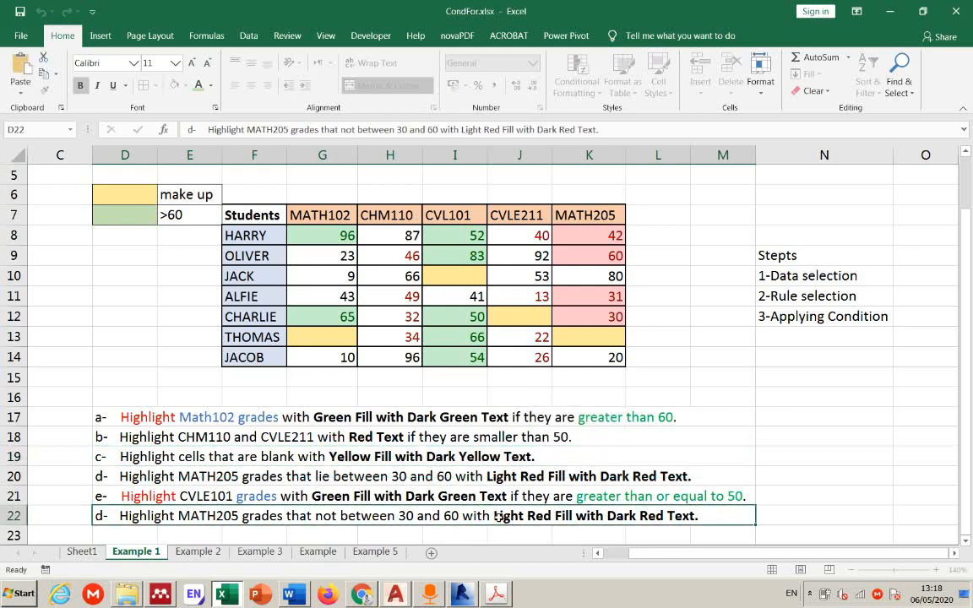
pyautogui.doubleClick(503, 517)
pyautogui.moveTo(504, 516); pyautogui.dragTo(692, 519)
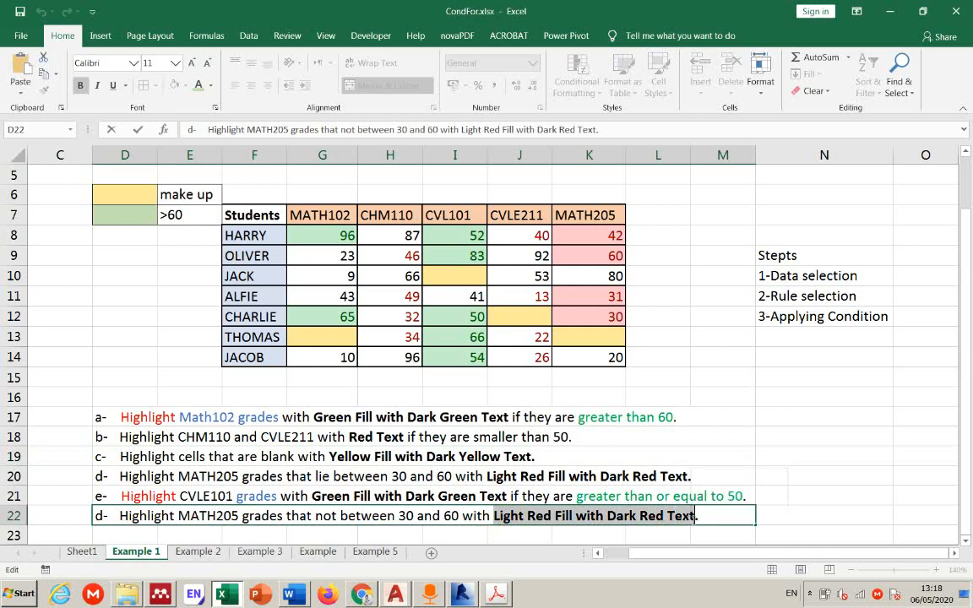
pyautogui.hotkey('ctrl', 'v')
pyautogui.click(815, 430)
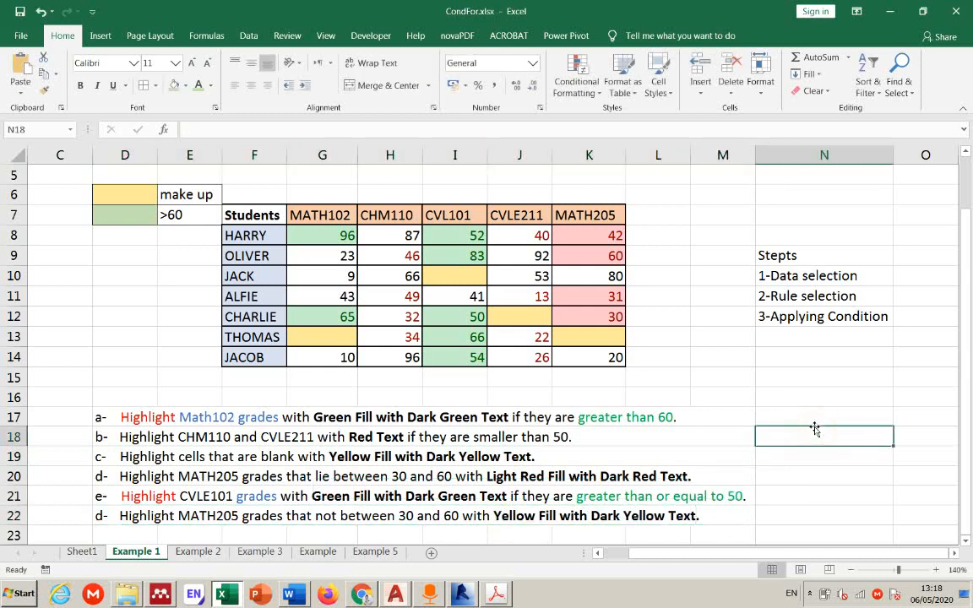
pyautogui.click(577, 83)
pyautogui.moveTo(626, 126)
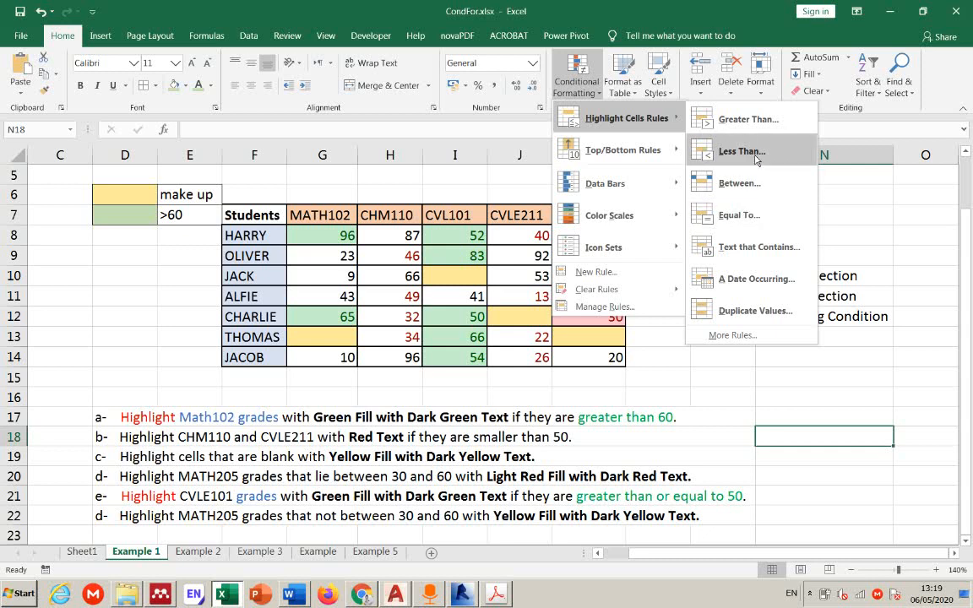
pyautogui.click(695, 462)
pyautogui.click(696, 461)
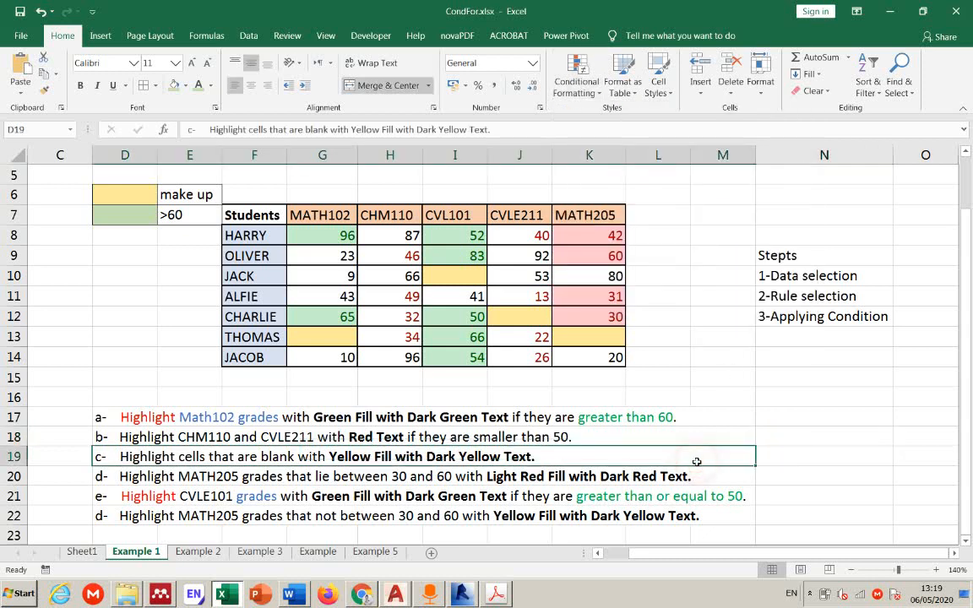
pyautogui.click(577, 418)
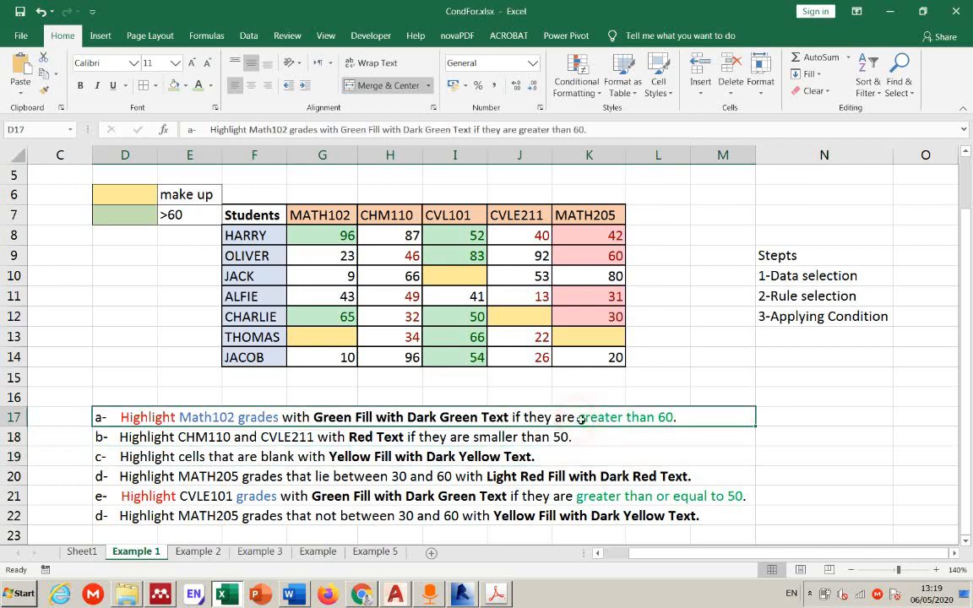
pyautogui.press('Right')
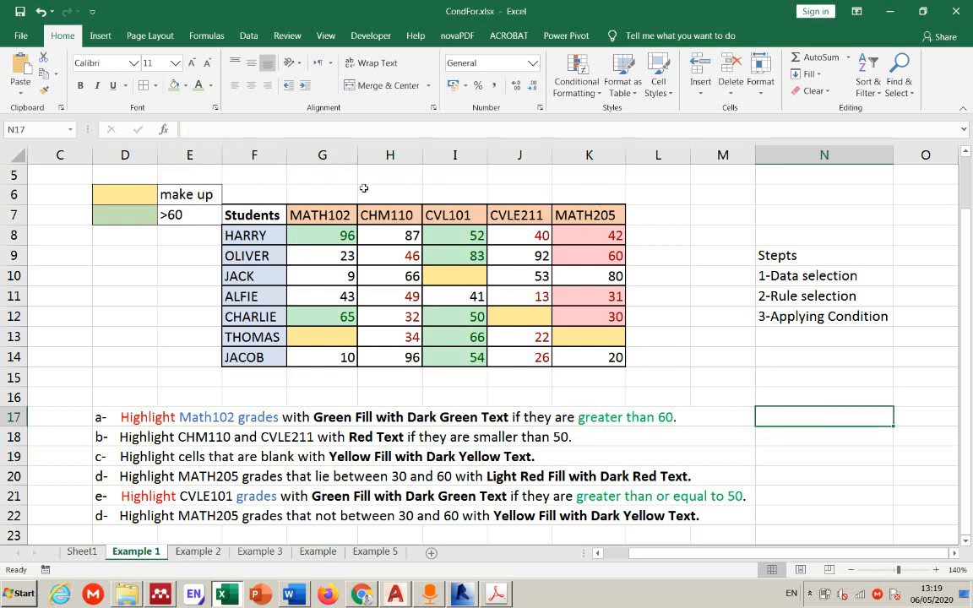
pyautogui.click(684, 317)
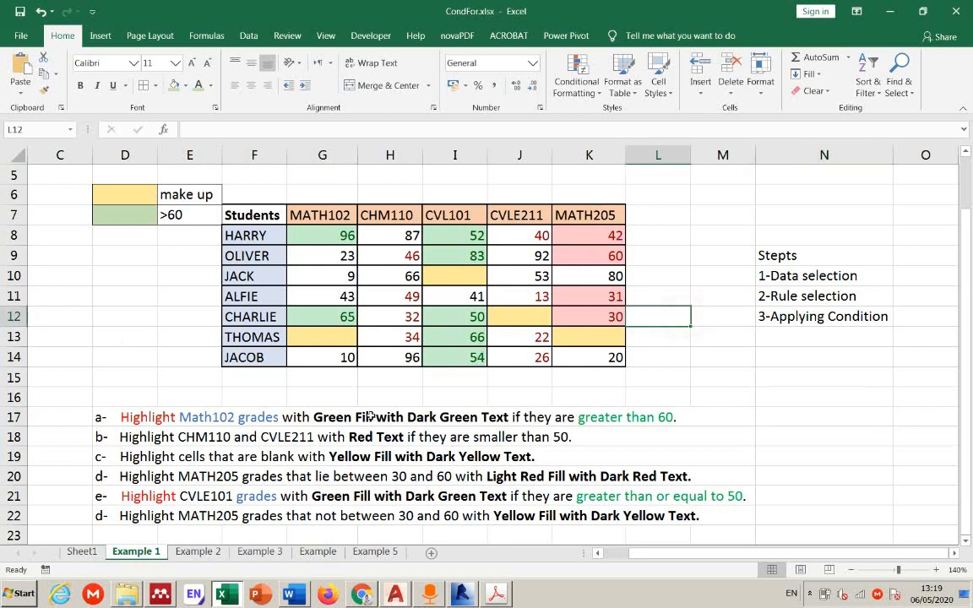
pyautogui.click(663, 376)
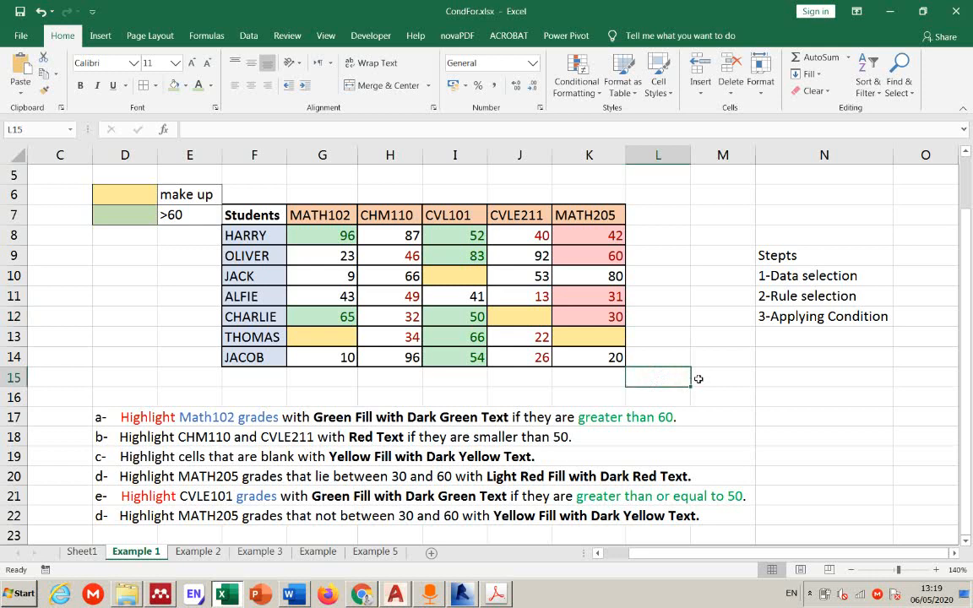
pyautogui.click(699, 380)
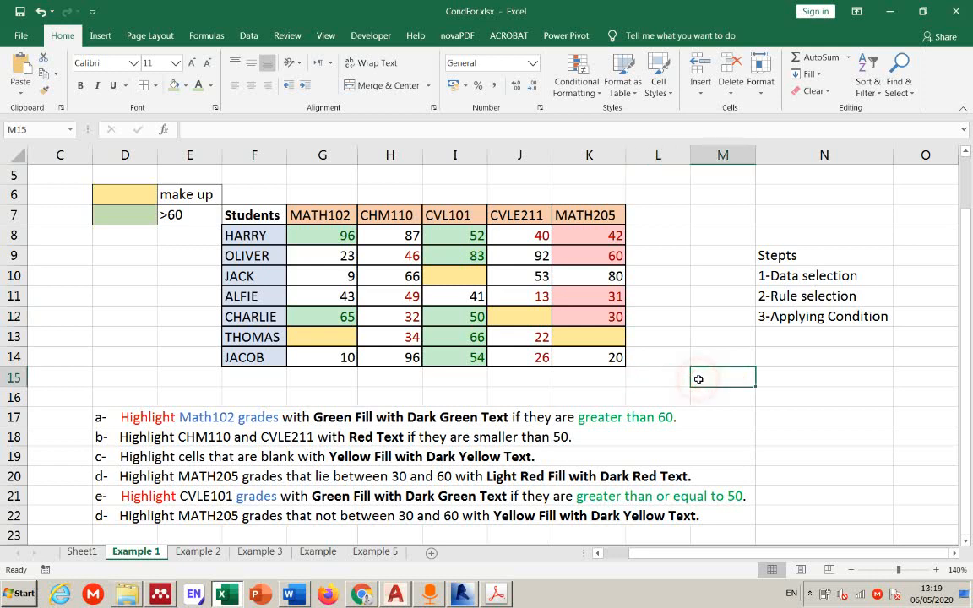
pyautogui.click(595, 99)
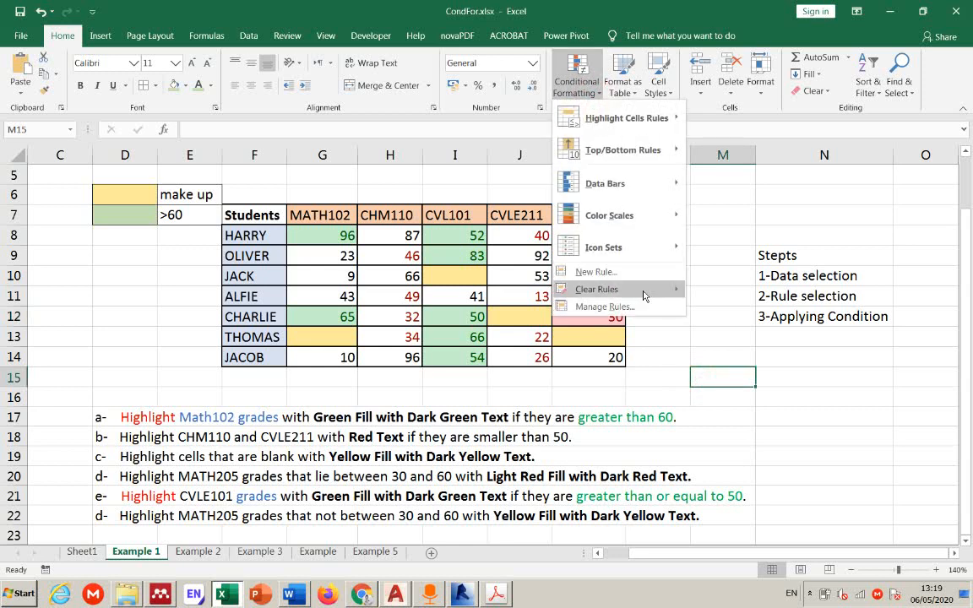
pyautogui.moveTo(644, 295)
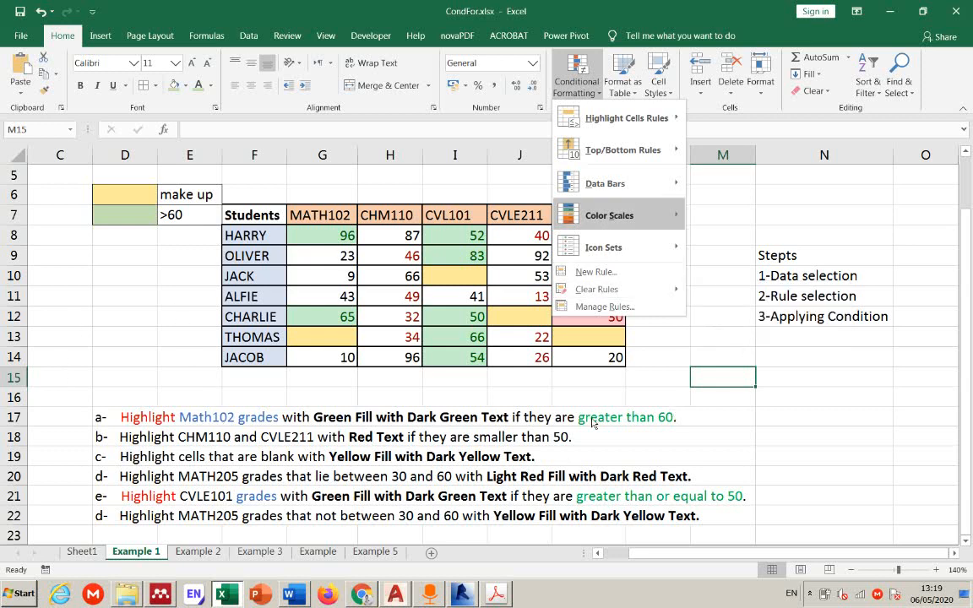
pyautogui.click(527, 328)
pyautogui.click(527, 329)
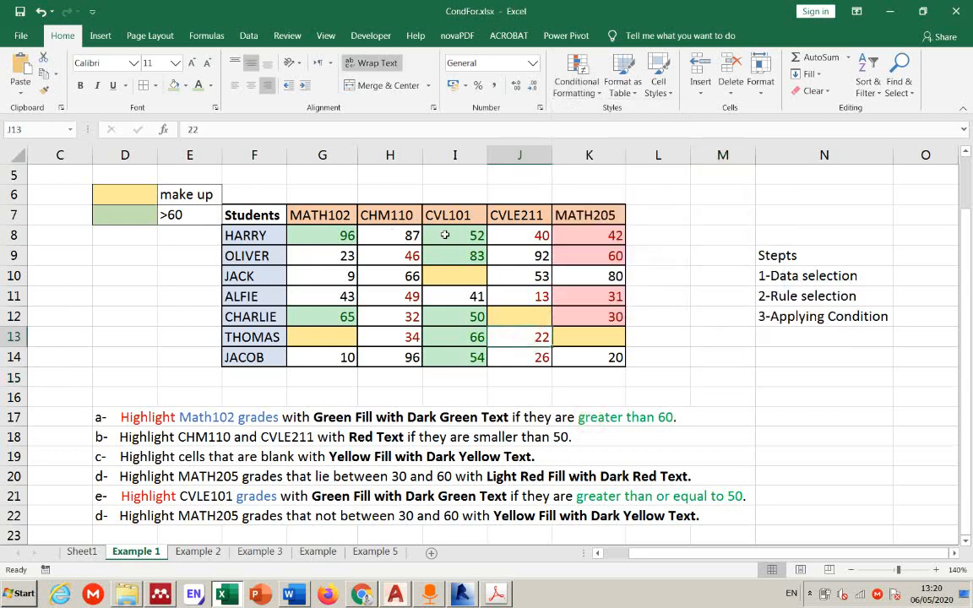
pyautogui.moveTo(455, 236); pyautogui.dragTo(452, 355)
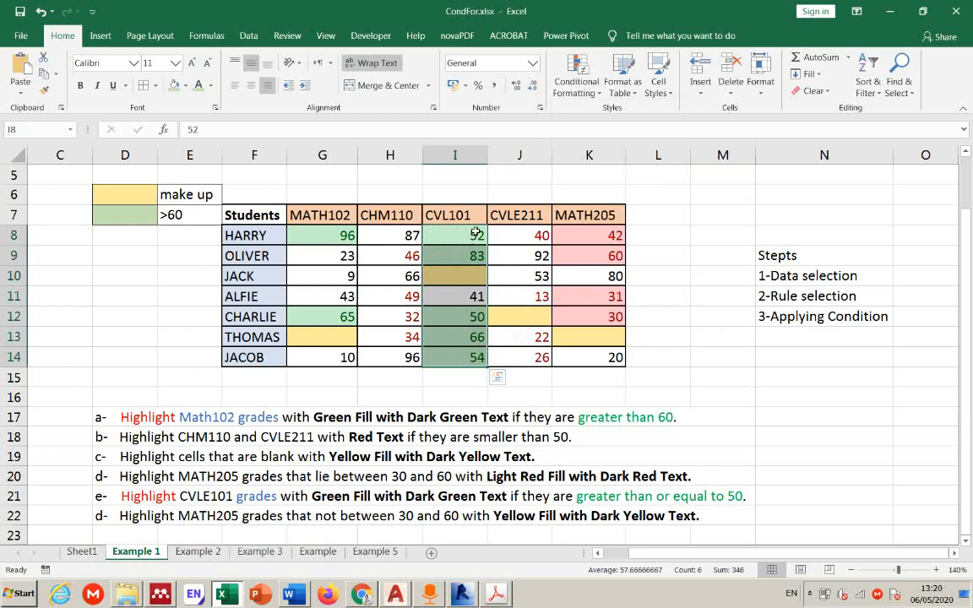
pyautogui.click(577, 81)
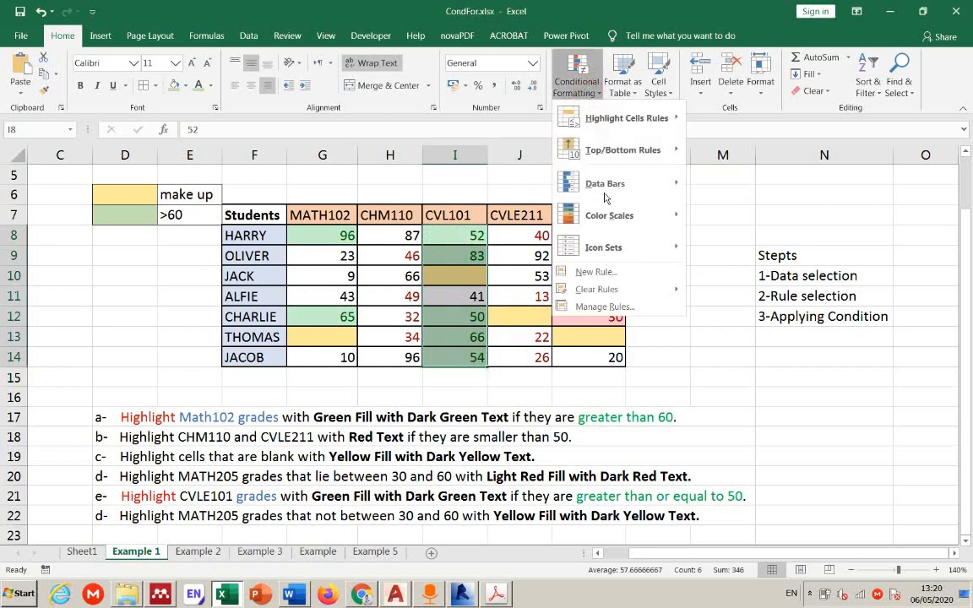
pyautogui.click(651, 293)
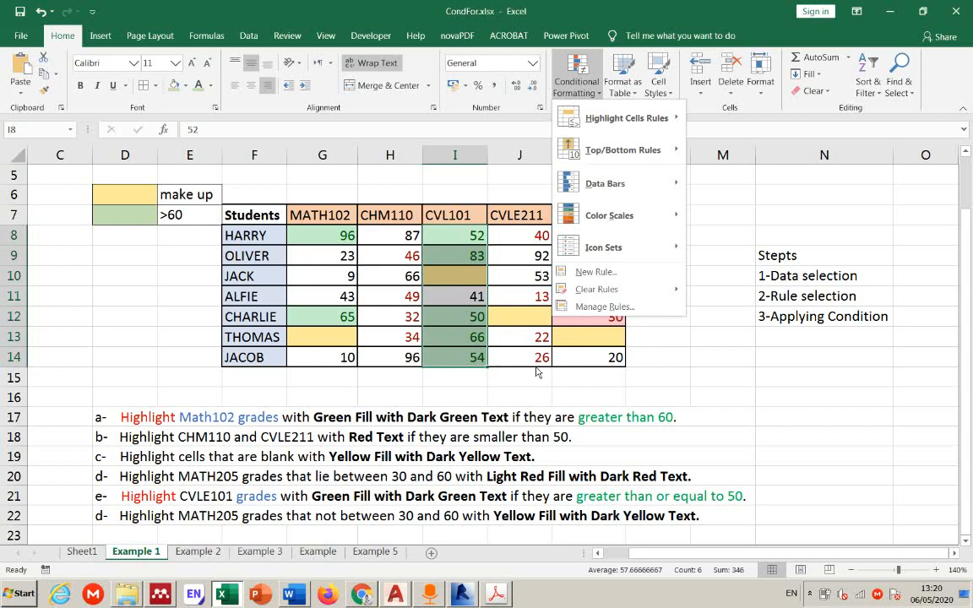
pyautogui.click(517, 343)
pyautogui.click(517, 337)
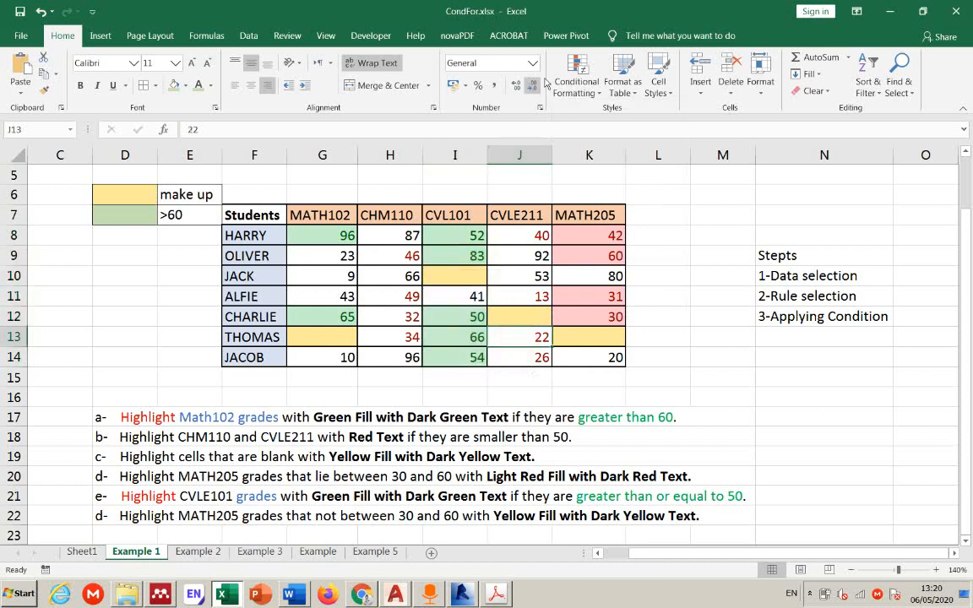
# - Clear the conditional formatting rules from the entire sheet and undo the clearing
pyautogui.click(570, 91)
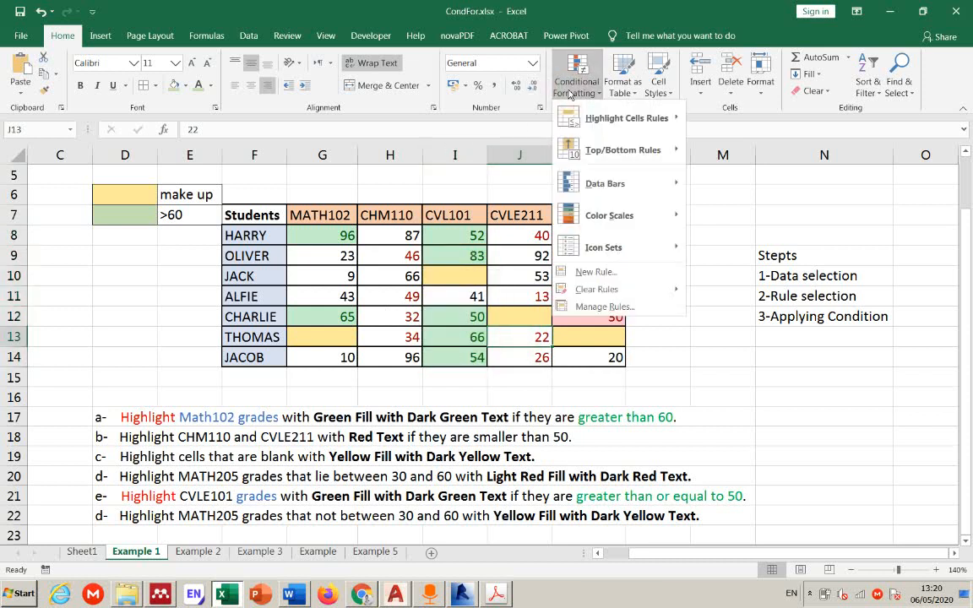
pyautogui.click(628, 289)
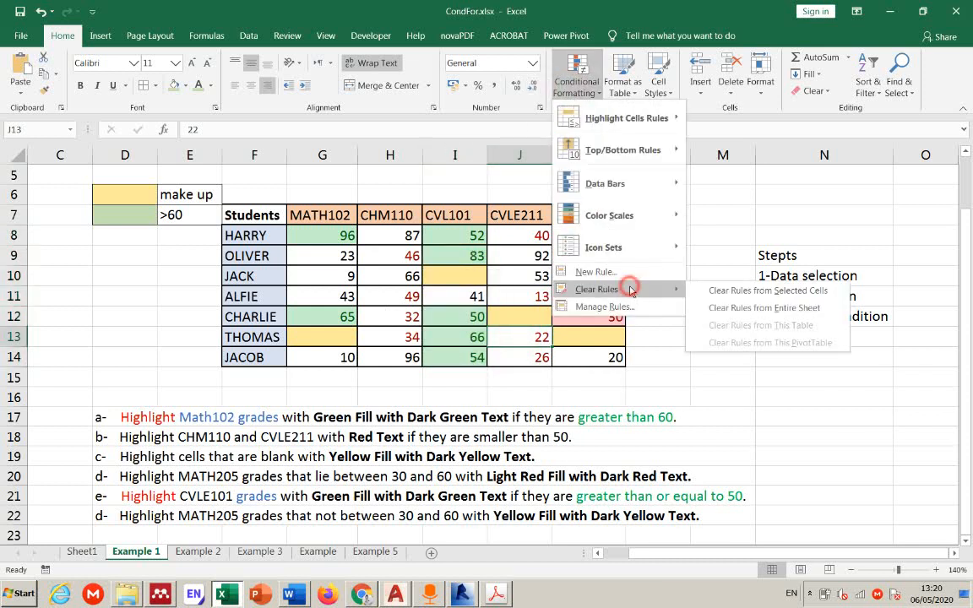
pyautogui.click(752, 308)
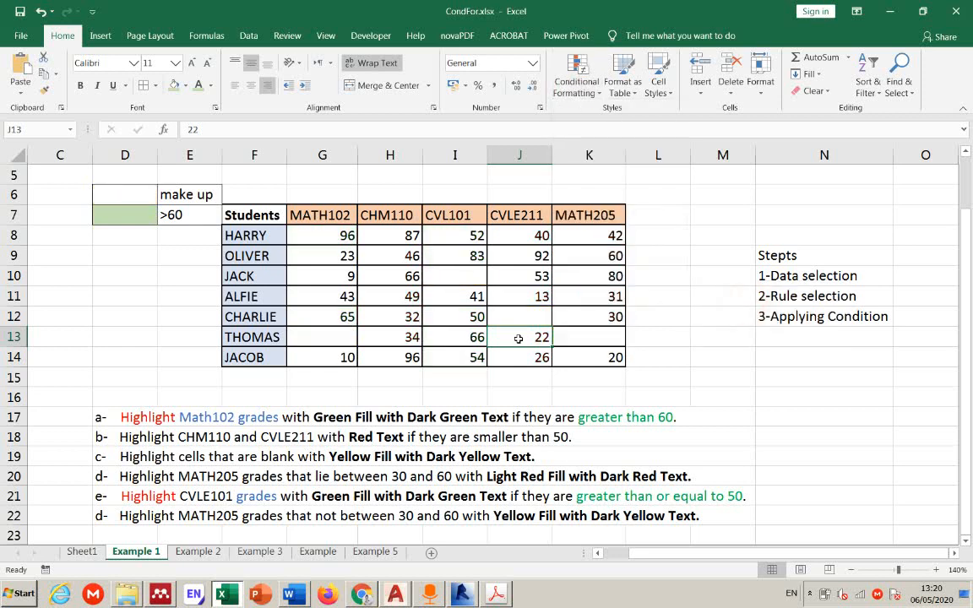
pyautogui.hotkey('ctrl', 'z')
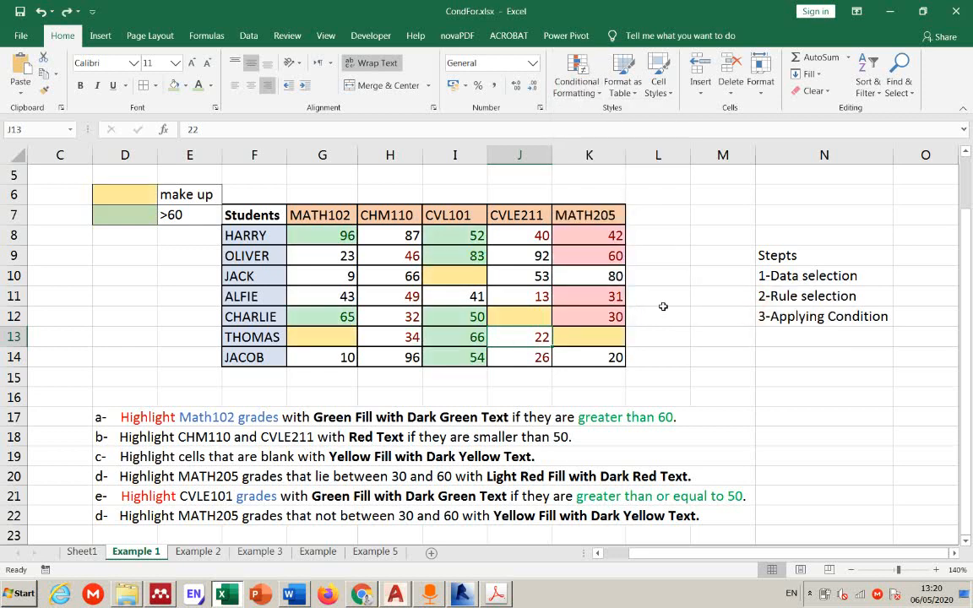
pyautogui.click(668, 297)
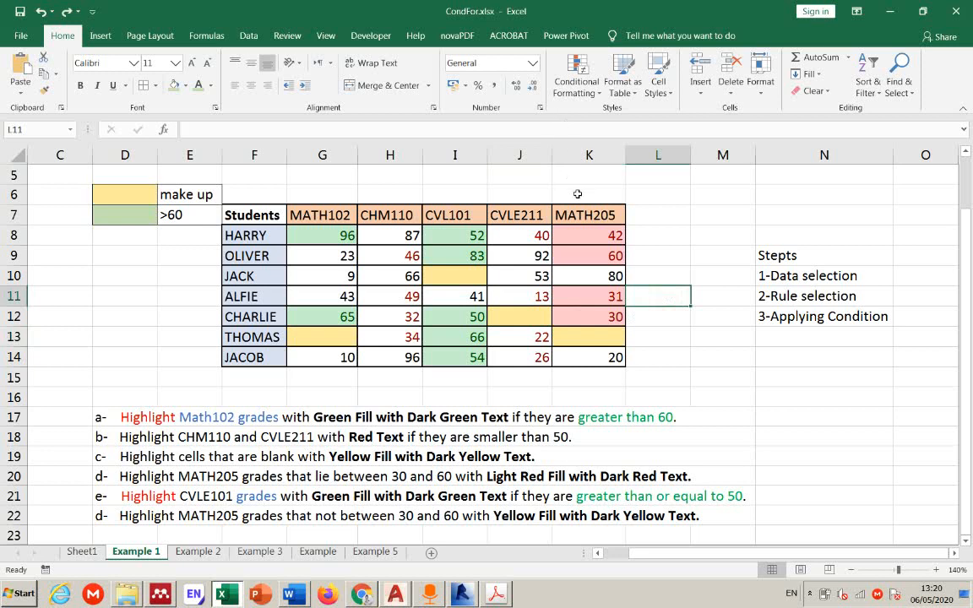
# - Open the Conditional Formatting Rules Manager and show the formatting rules for This Worksheet
pyautogui.click(575, 84)
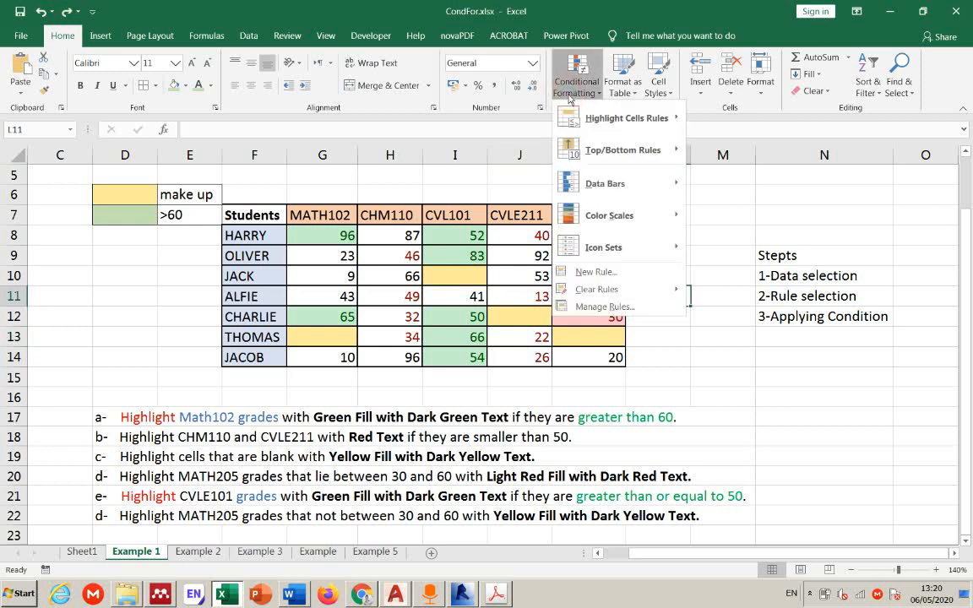
pyautogui.click(635, 310)
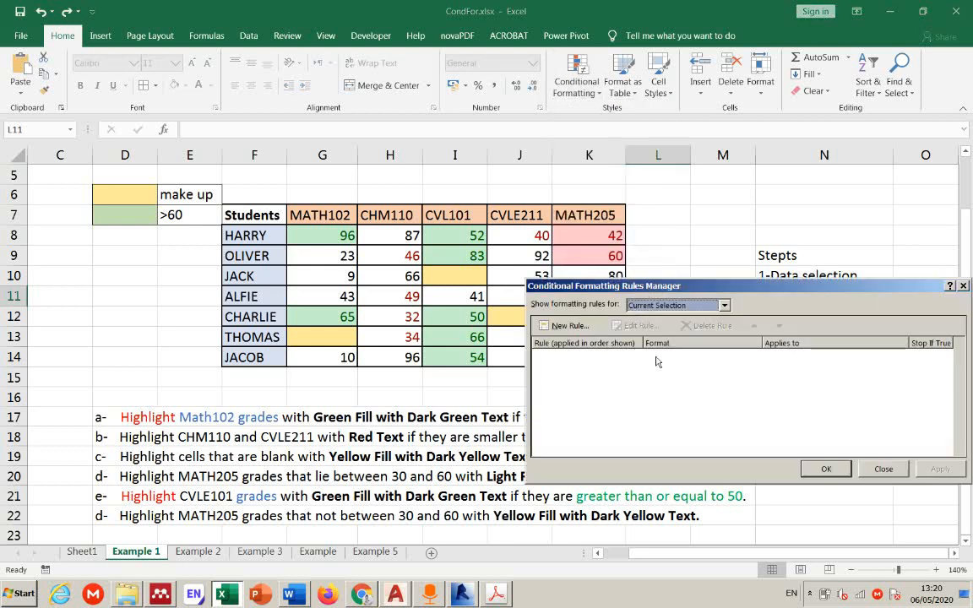
pyautogui.click(652, 389)
pyautogui.click(724, 305)
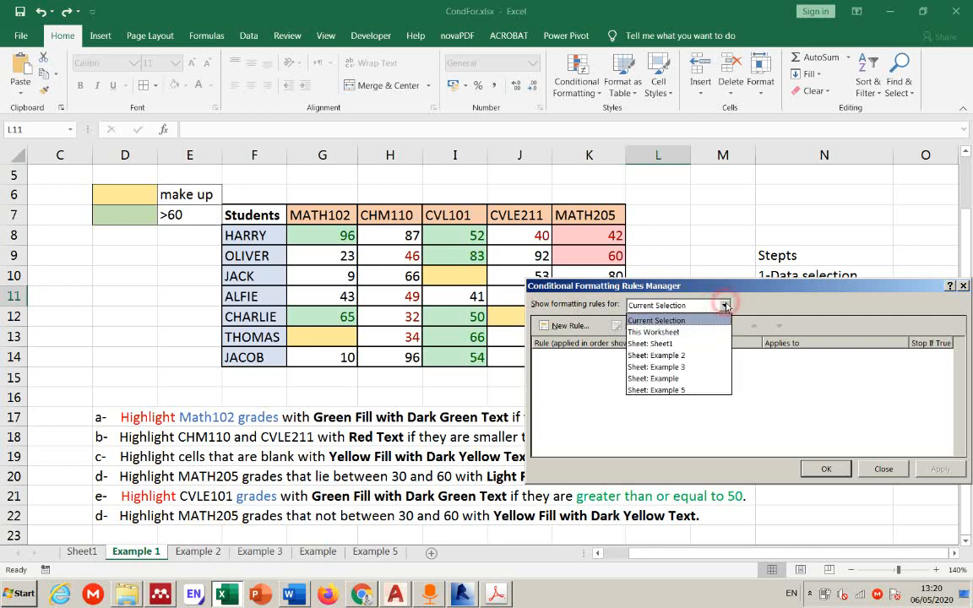
pyautogui.click(673, 333)
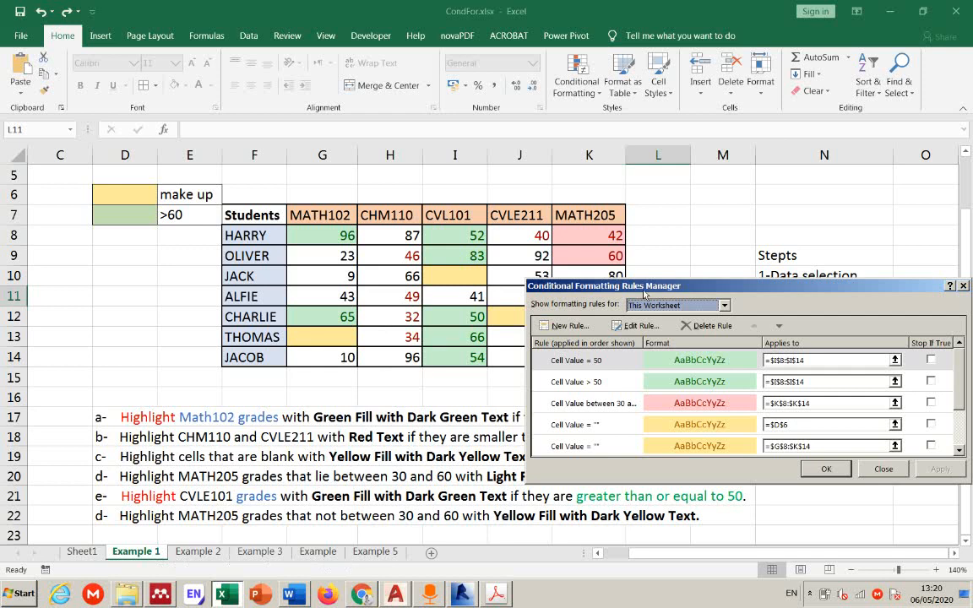
pyautogui.moveTo(649, 287); pyautogui.dragTo(496, 153)
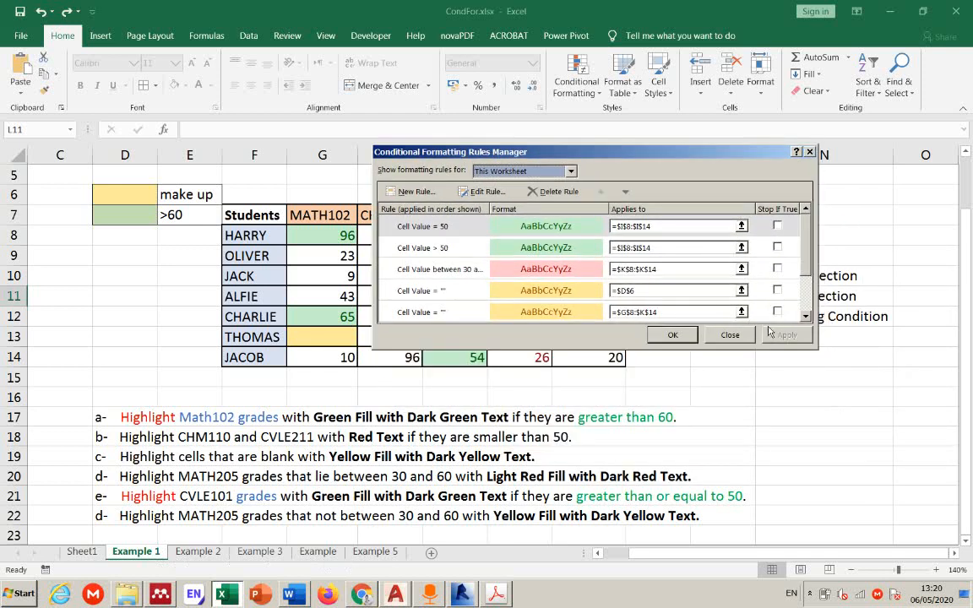
pyautogui.moveTo(807, 228); pyautogui.dragTo(807, 194)
pyautogui.moveTo(642, 160); pyautogui.dragTo(866, 190)
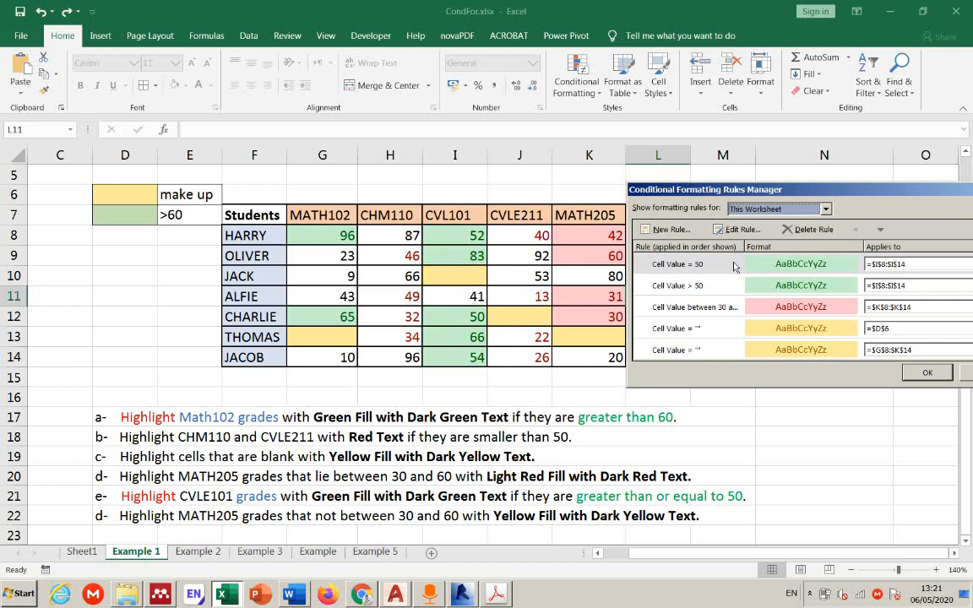
# - Compare the listed rules with the grade table and delete the blank-cell rule that applies only to cell D6
pyautogui.click(694, 286)
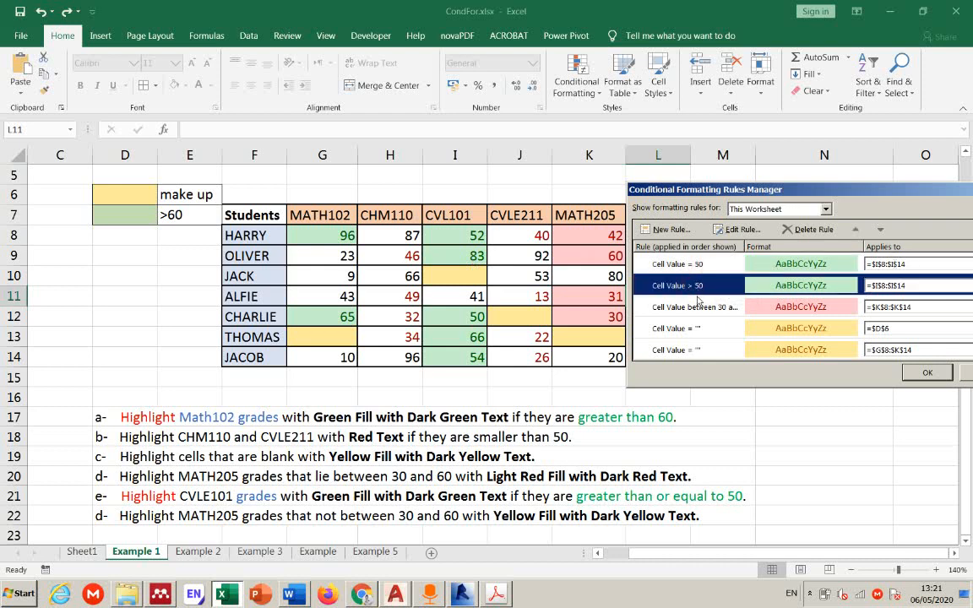
pyautogui.click(699, 309)
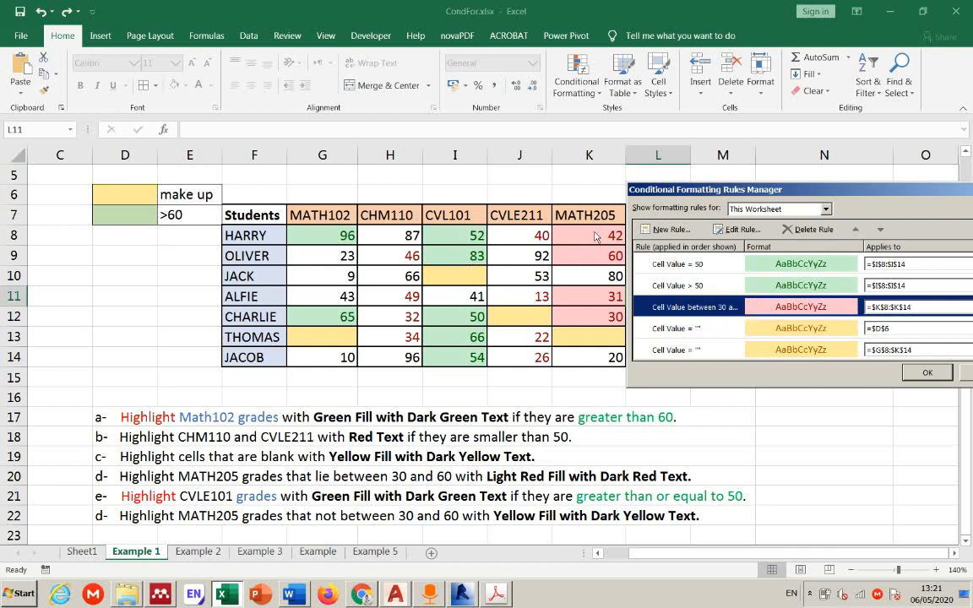
pyautogui.click(685, 329)
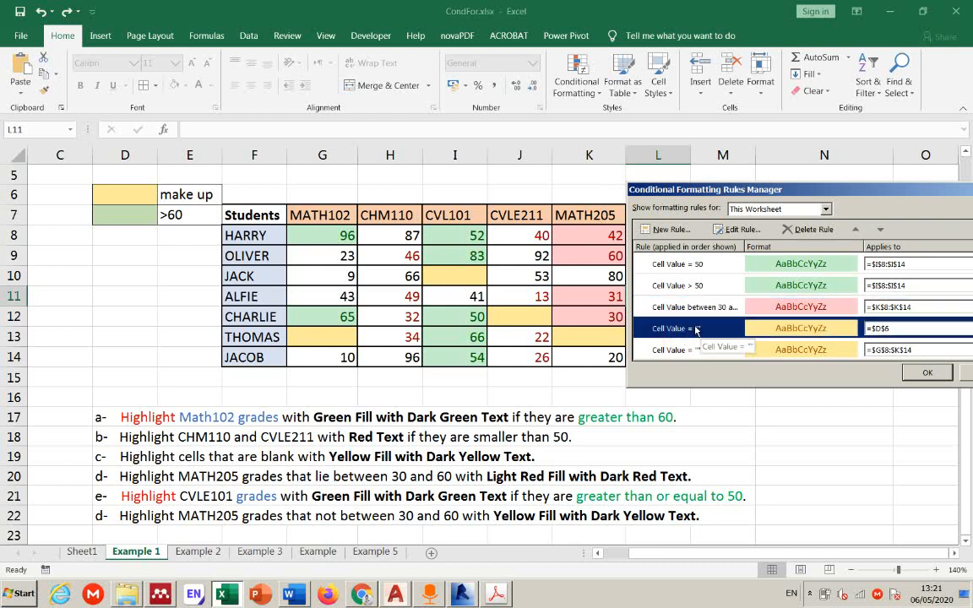
pyautogui.click(693, 350)
pyautogui.click(691, 330)
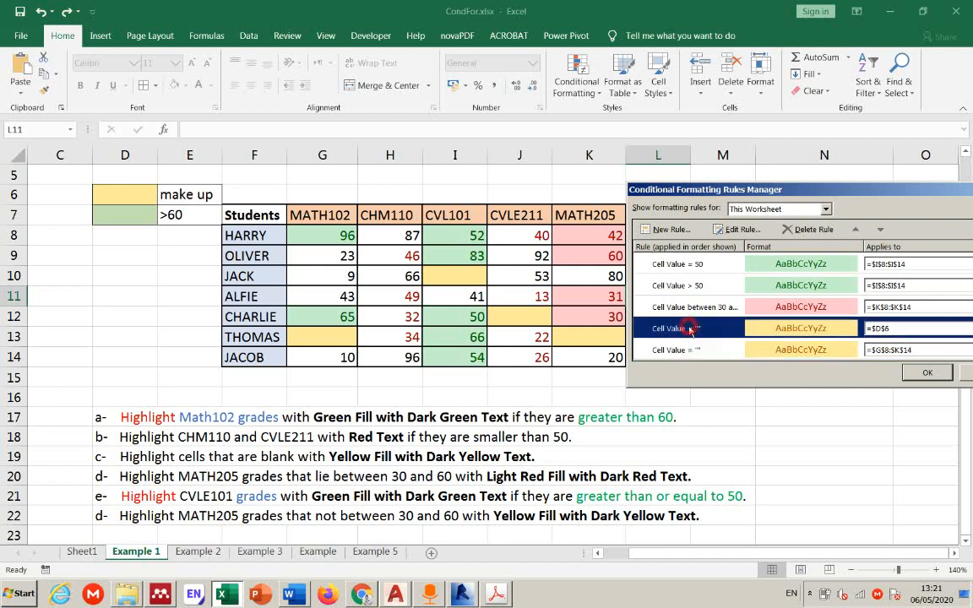
pyautogui.click(689, 350)
pyautogui.click(686, 331)
pyautogui.click(808, 233)
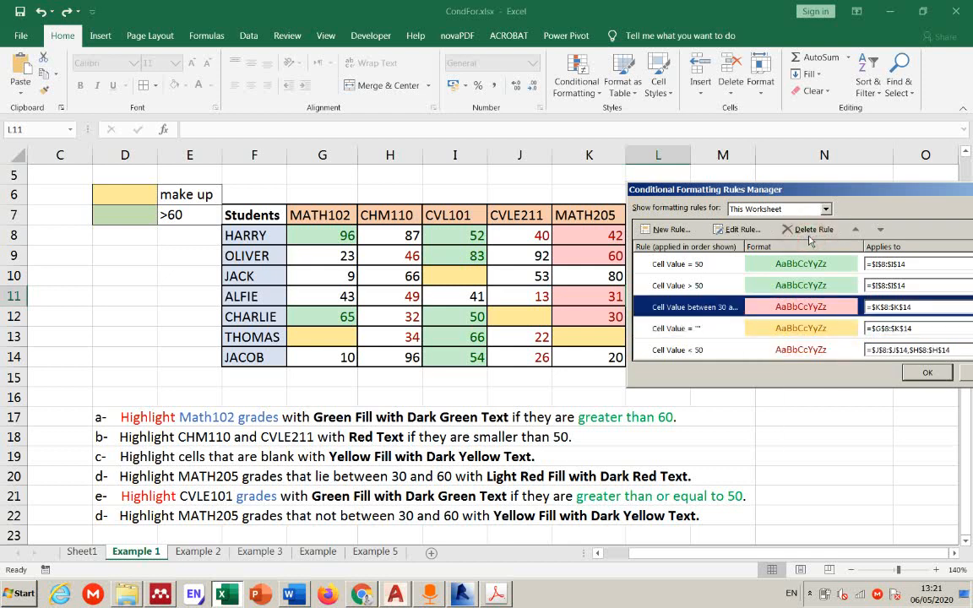
# - Review the remaining worksheet rules, including the blank-cell rule, the less-than-50 rule and the greater-than-60 rule
pyautogui.click(735, 327)
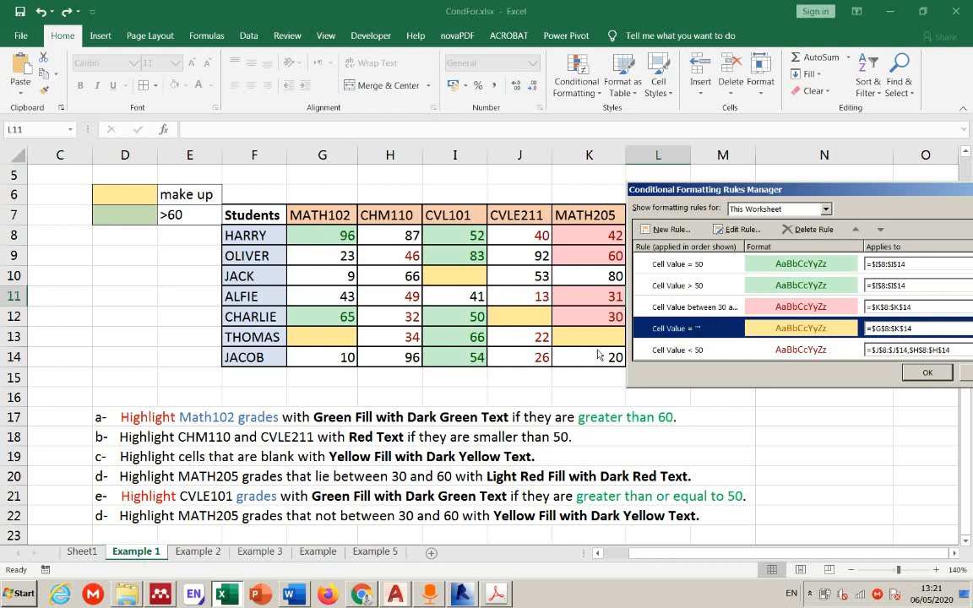
pyautogui.click(696, 348)
pyautogui.scroll(-2, 696, 340)
pyautogui.click(694, 333)
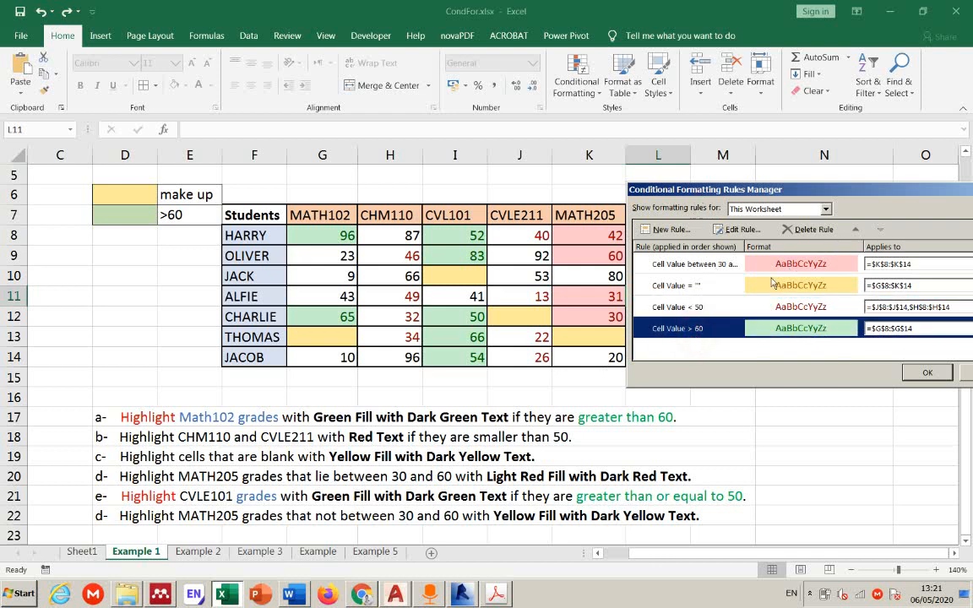
pyautogui.moveTo(746, 193); pyautogui.dragTo(637, 188)
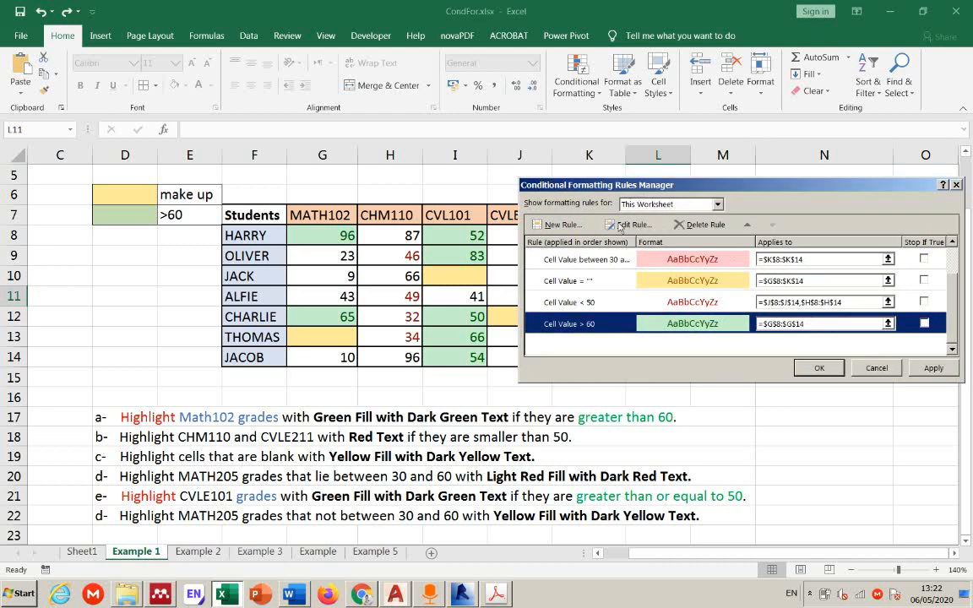
pyautogui.moveTo(619, 186); pyautogui.dragTo(504, 76)
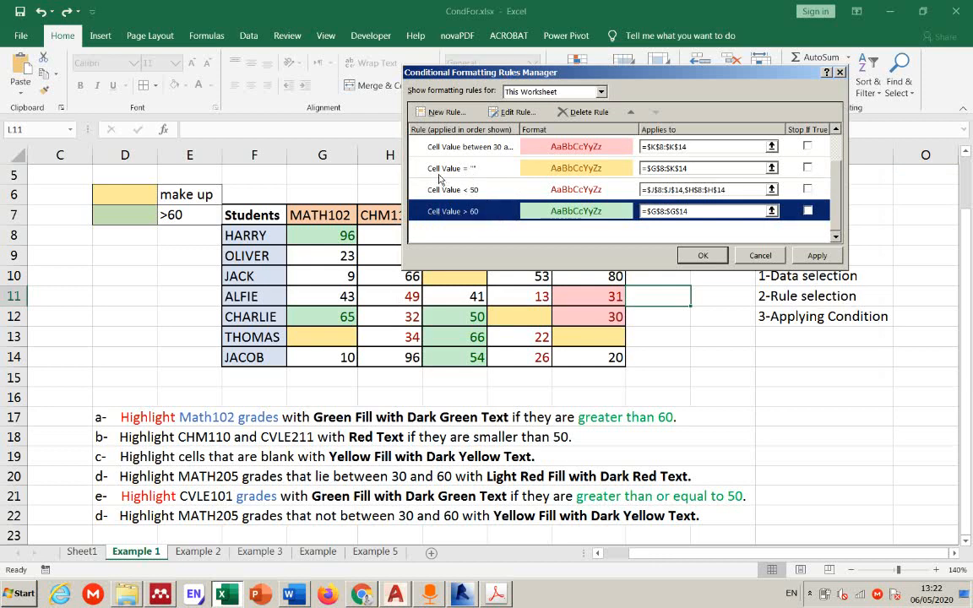
pyautogui.scroll(2, 444, 176)
pyautogui.scroll(-2, 490, 171)
# - Inspect the comparison options available for the greater-than-60 rule on G8:G14 and close it without changes
pyautogui.click(509, 111)
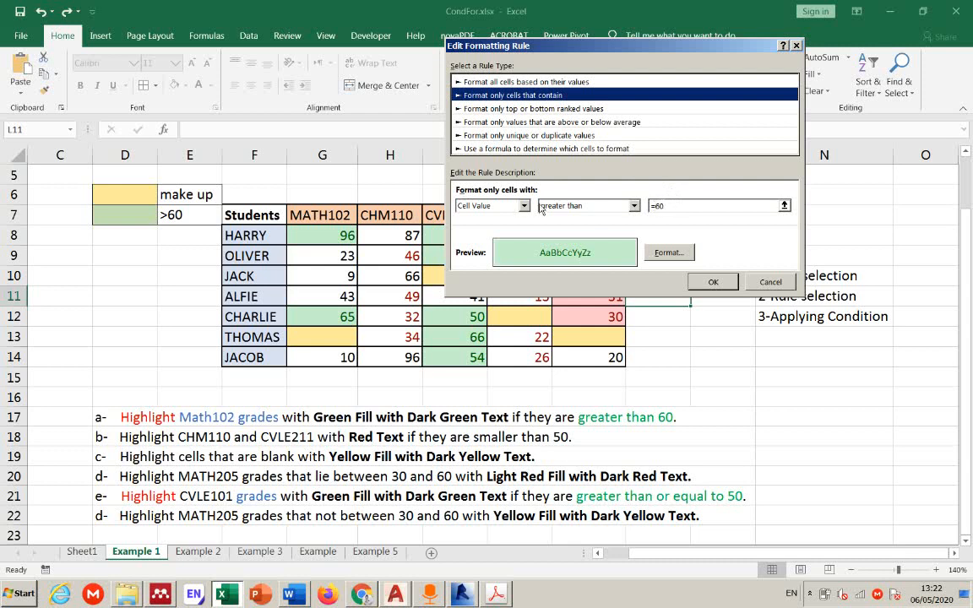
pyautogui.click(634, 207)
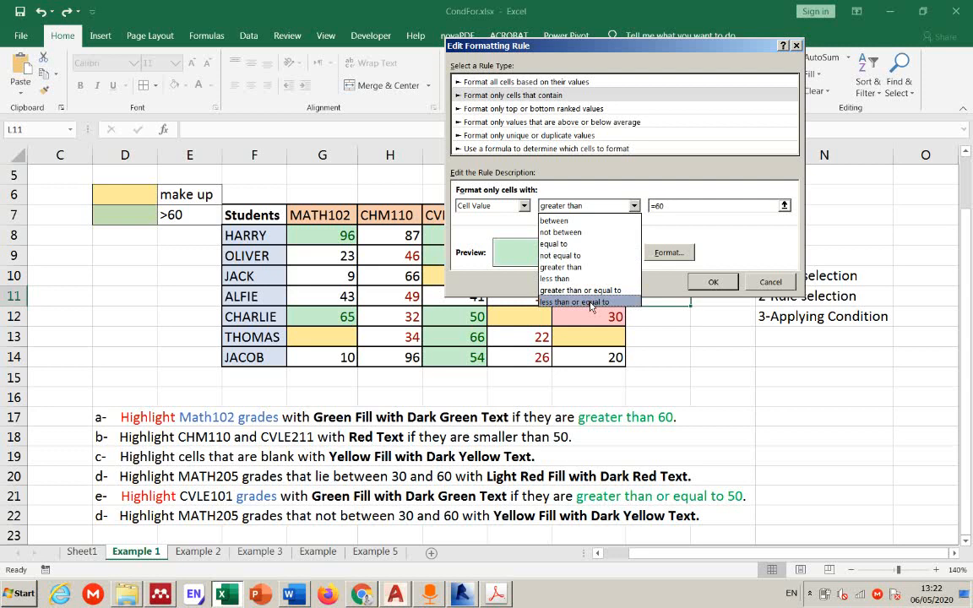
pyautogui.click(646, 226)
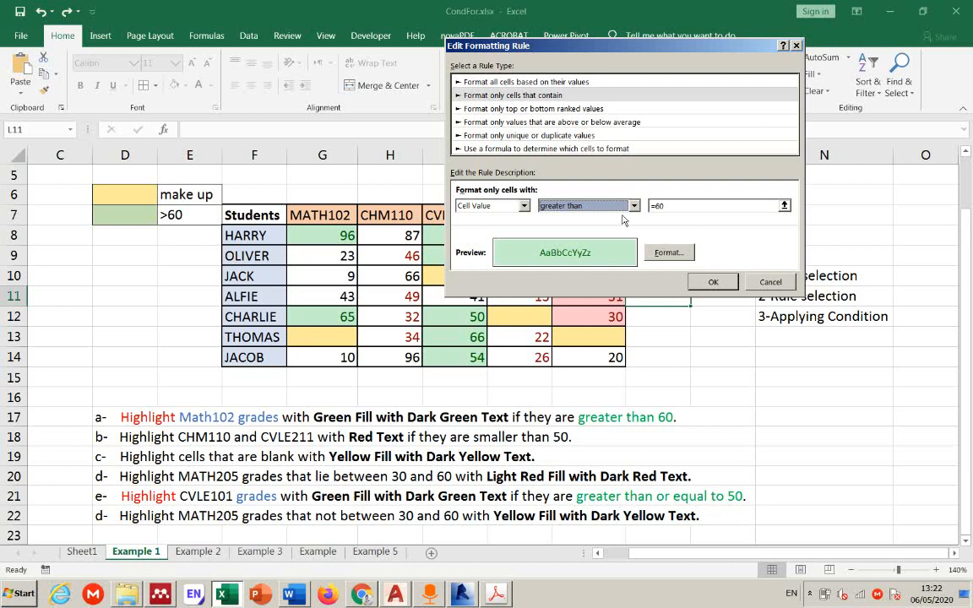
pyautogui.click(771, 281)
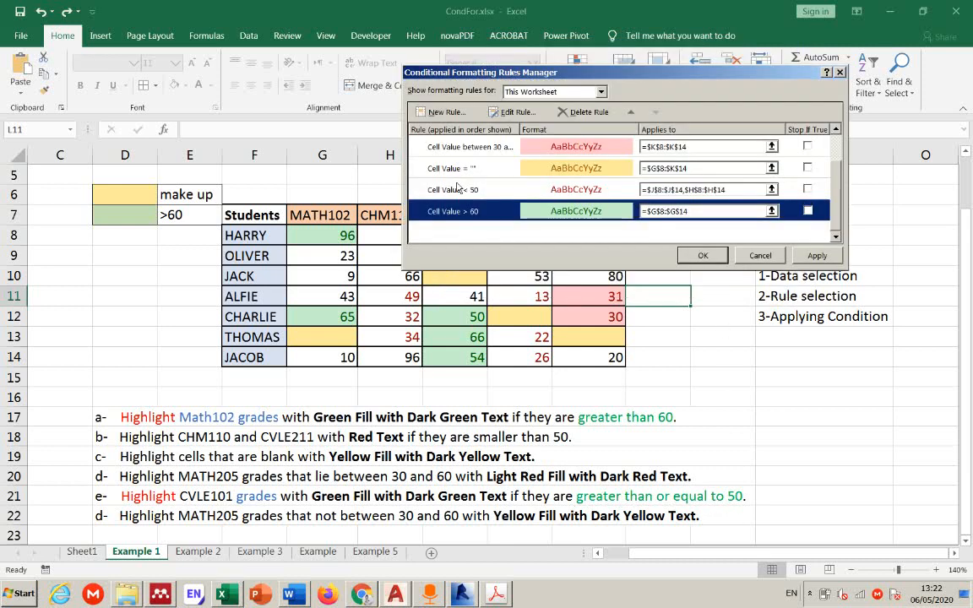
# - Delete the equal-to-50 rule that applies to I8:I14
pyautogui.scroll(1, 456, 188)
pyautogui.click(473, 148)
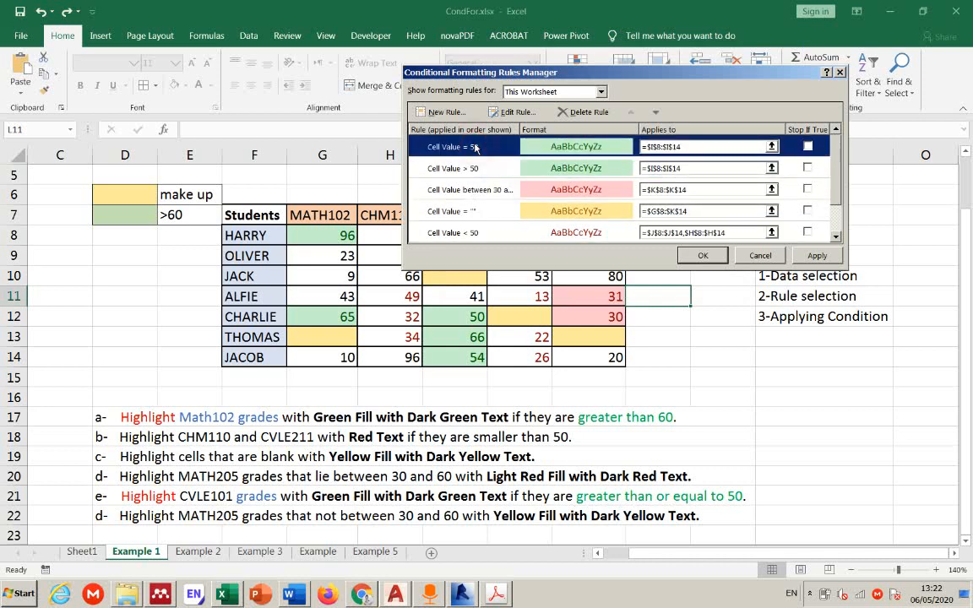
pyautogui.click(582, 111)
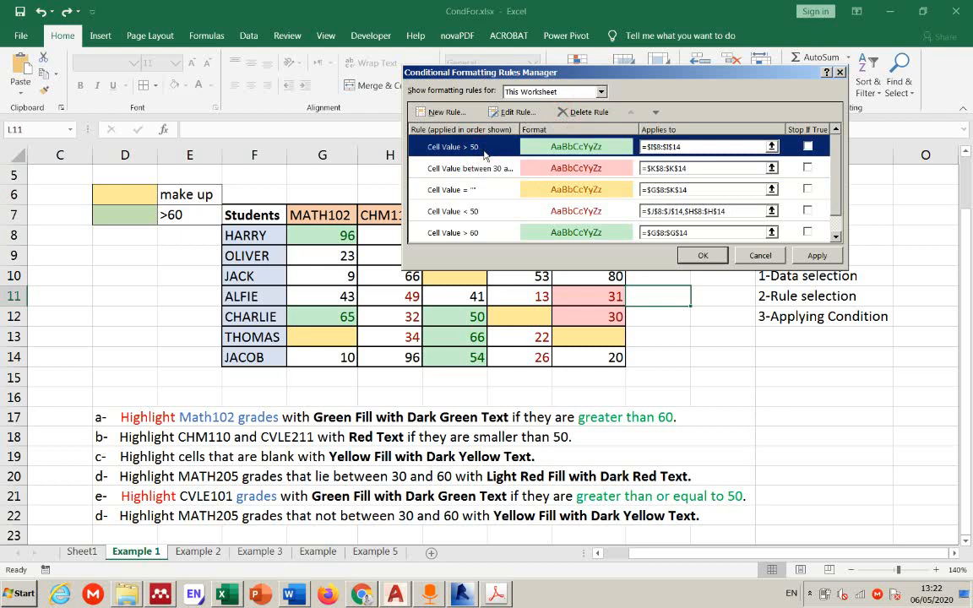
# - Try to change the greater-than-50 rule on I8:I14 to greater than or equal to 50, and discard the pending rule changes
pyautogui.click(512, 111)
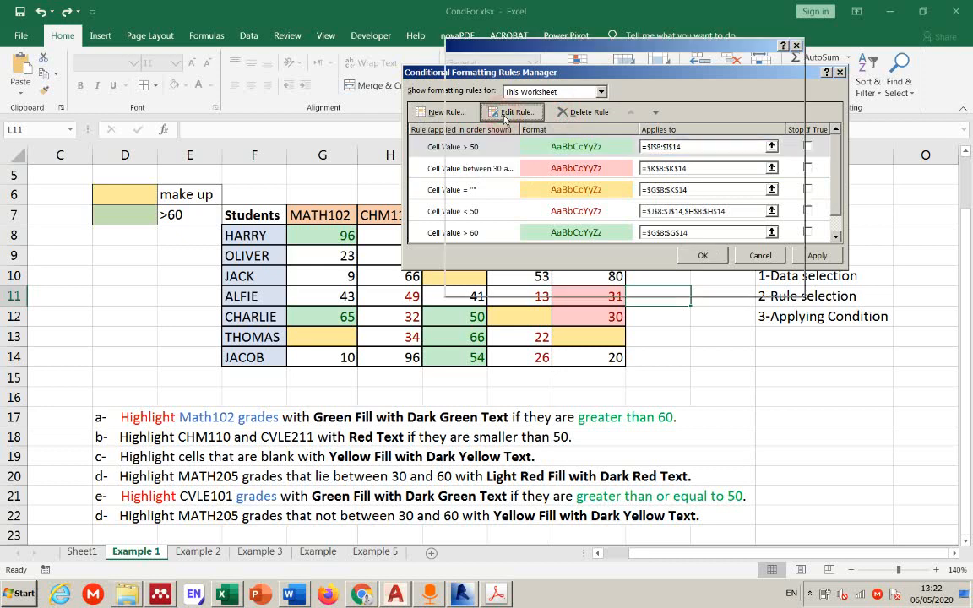
pyautogui.click(596, 206)
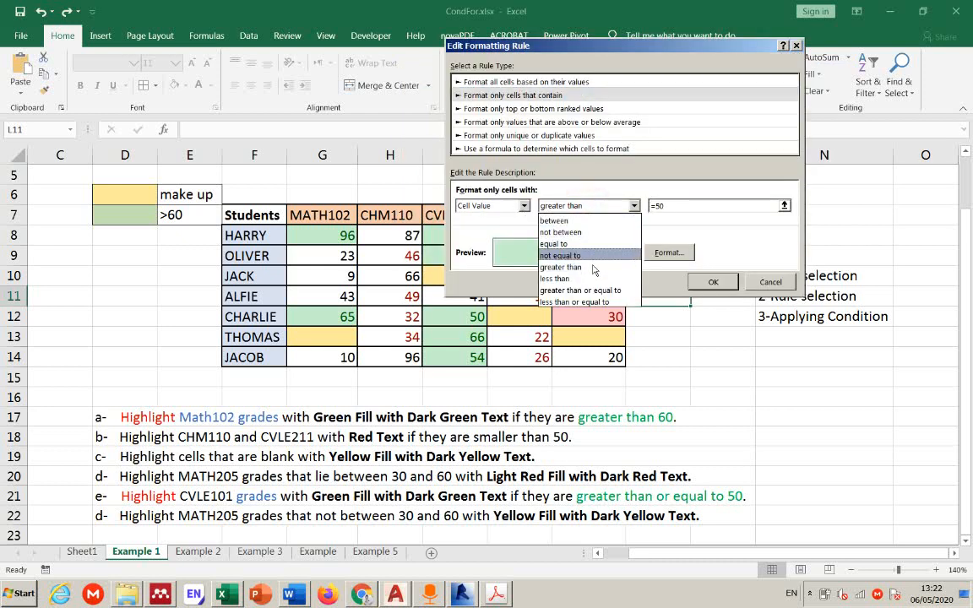
pyautogui.click(594, 291)
pyautogui.click(713, 281)
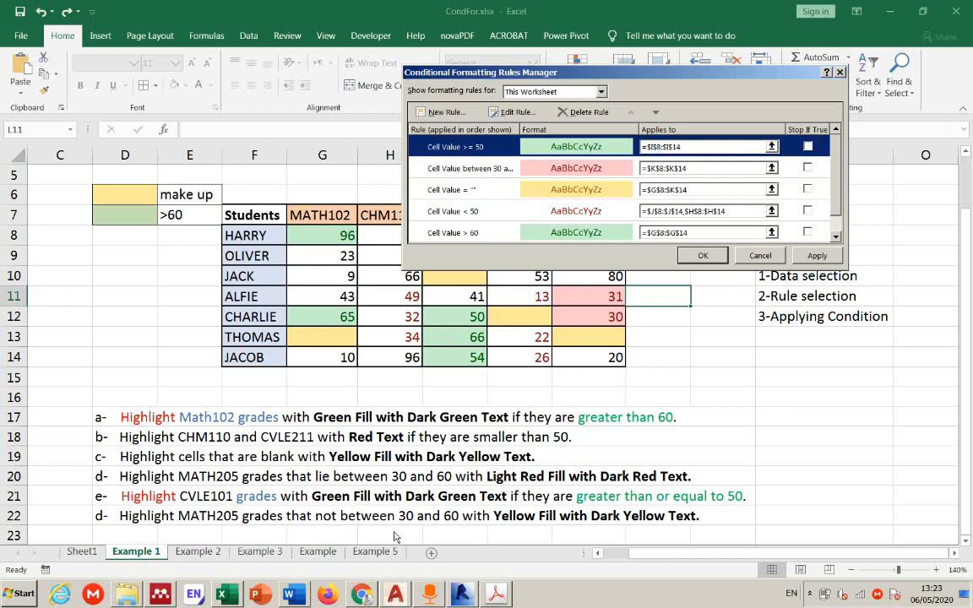
pyautogui.click(479, 169)
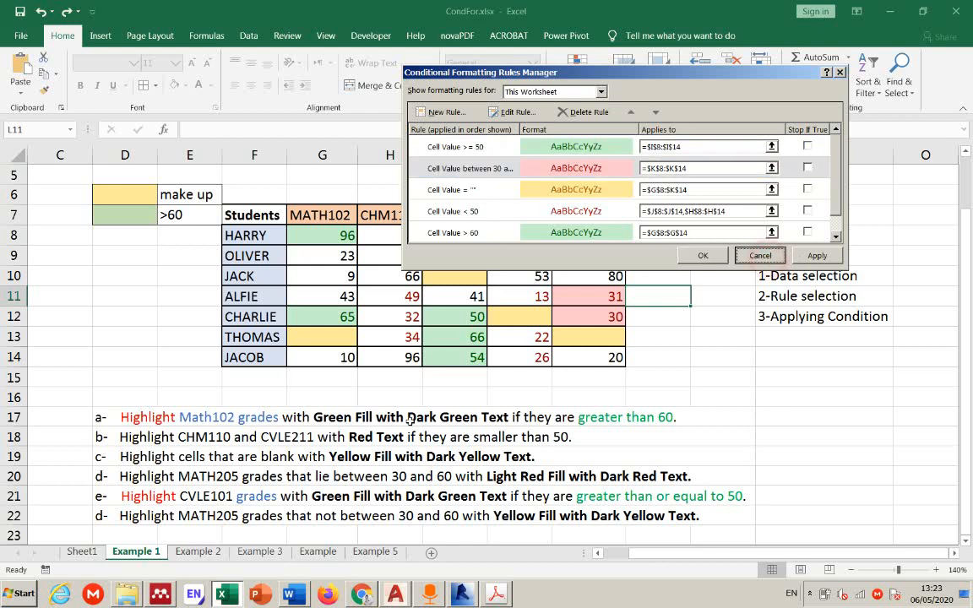
pyautogui.click(703, 255)
# - Add a Between rule for 35 to 65 with Yellow Fill with Dark Yellow Text to the MATH205 grades in K8:K14
pyautogui.click(113, 516)
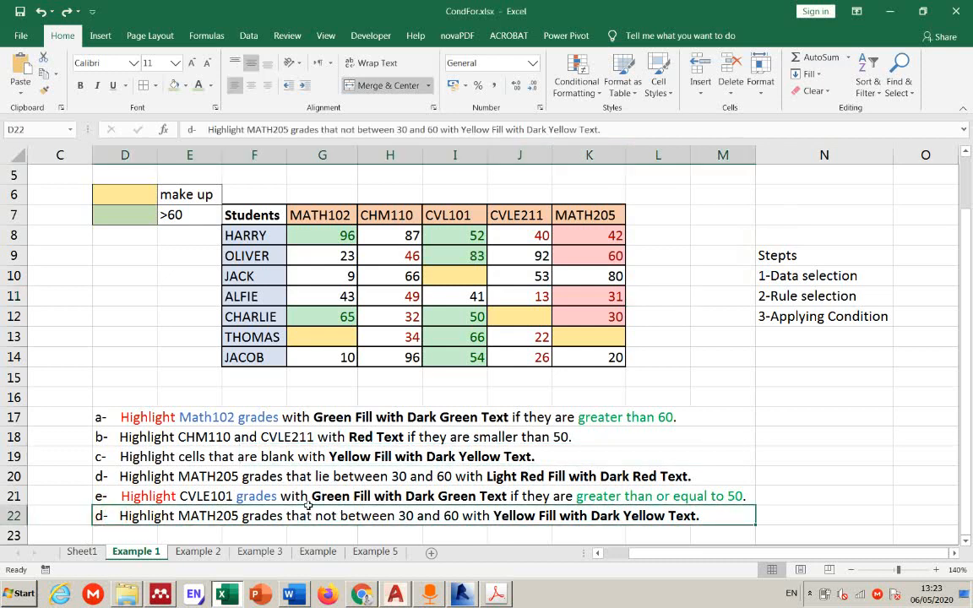
pyautogui.moveTo(589, 230); pyautogui.dragTo(586, 355)
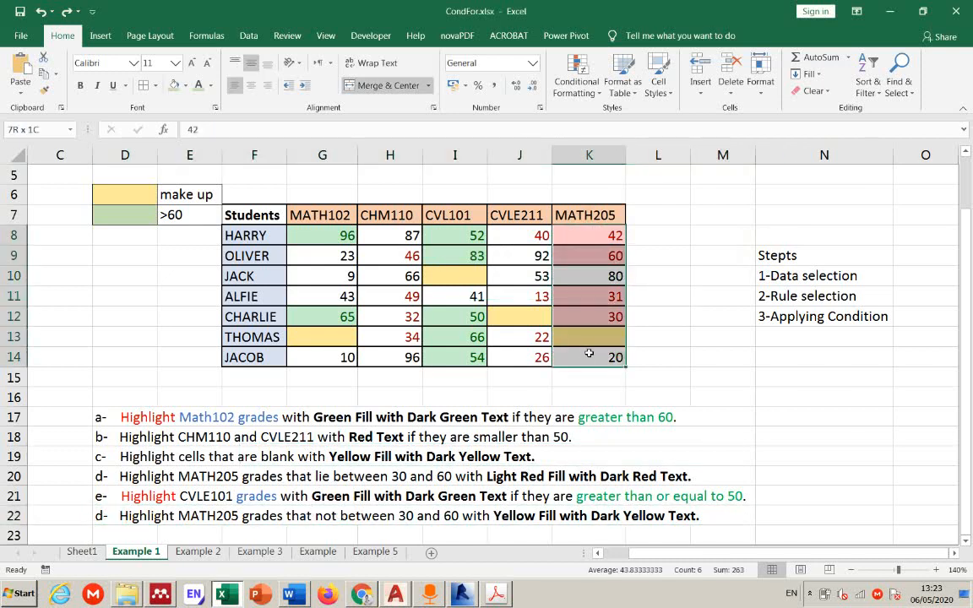
pyautogui.click(578, 87)
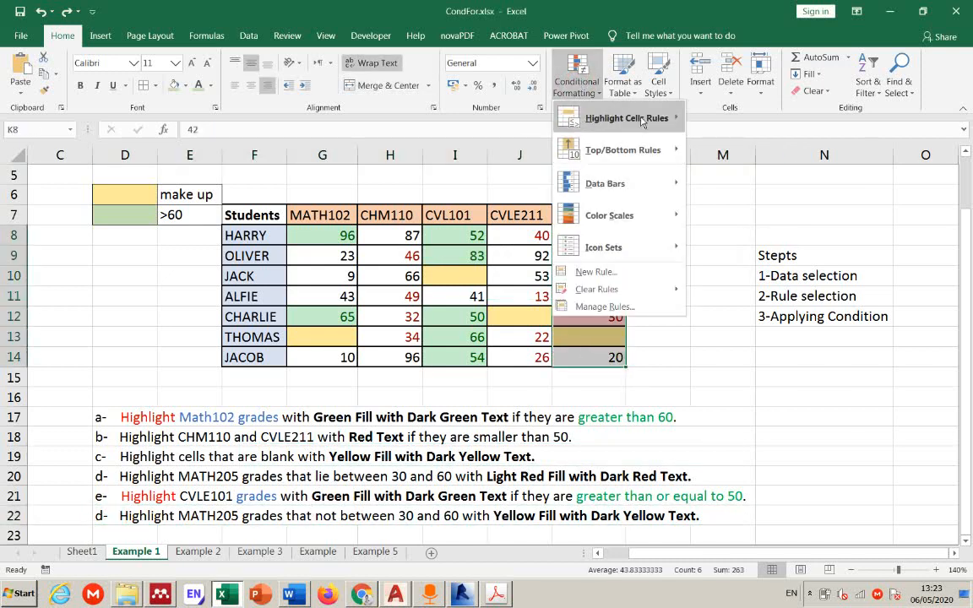
pyautogui.moveTo(642, 120)
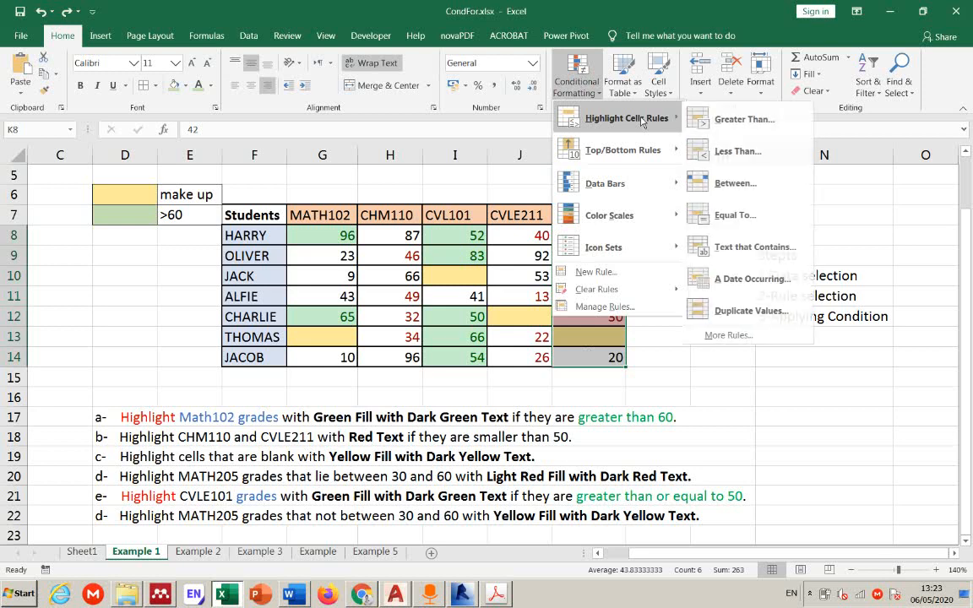
pyautogui.click(745, 191)
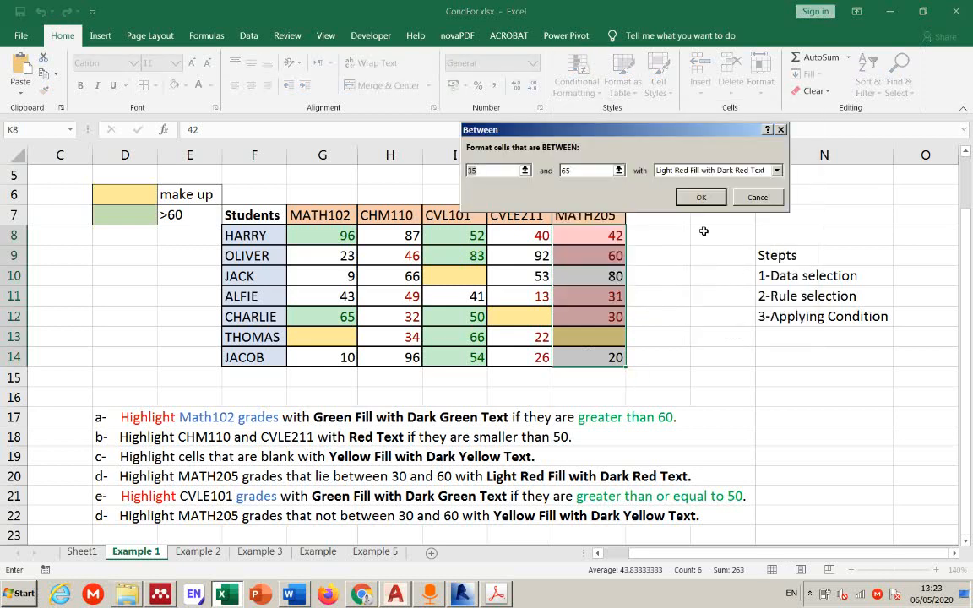
pyautogui.click(748, 170)
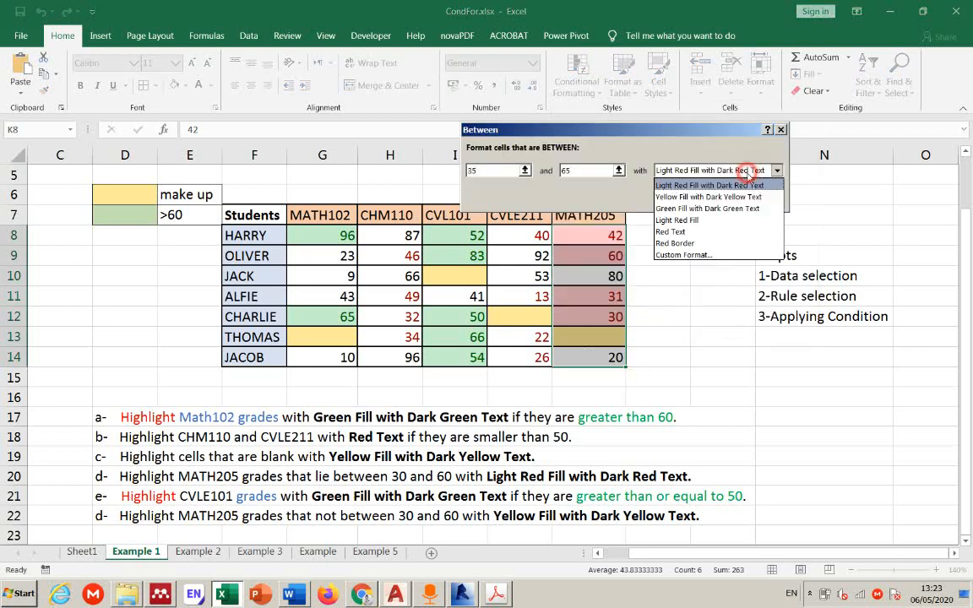
pyautogui.click(708, 197)
pyautogui.click(711, 199)
pyautogui.click(695, 298)
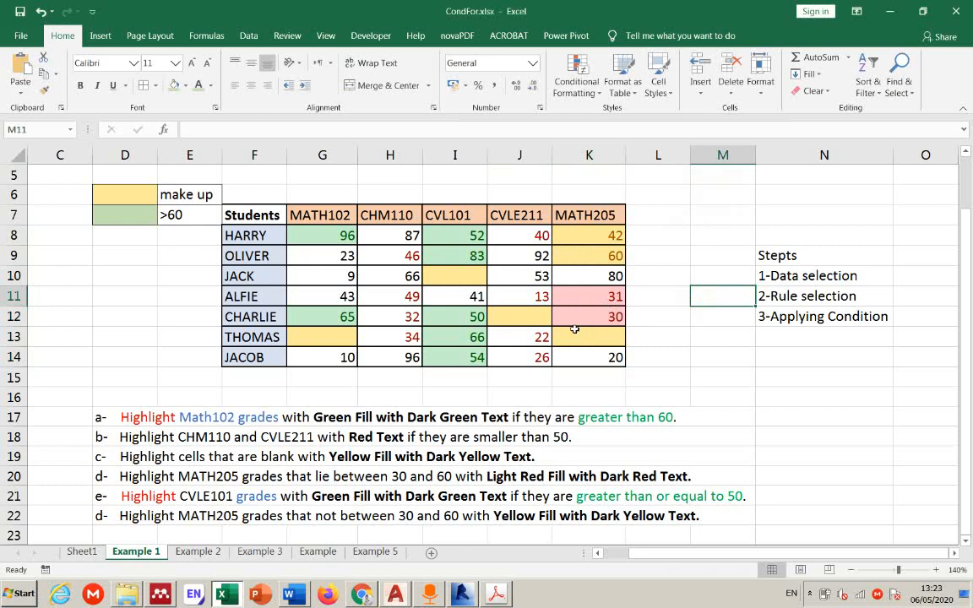
# - Edit the yellow between-35-and-65 rule on K8:K14 so it formats values not between 30 and 60, and apply it
pyautogui.click(577, 76)
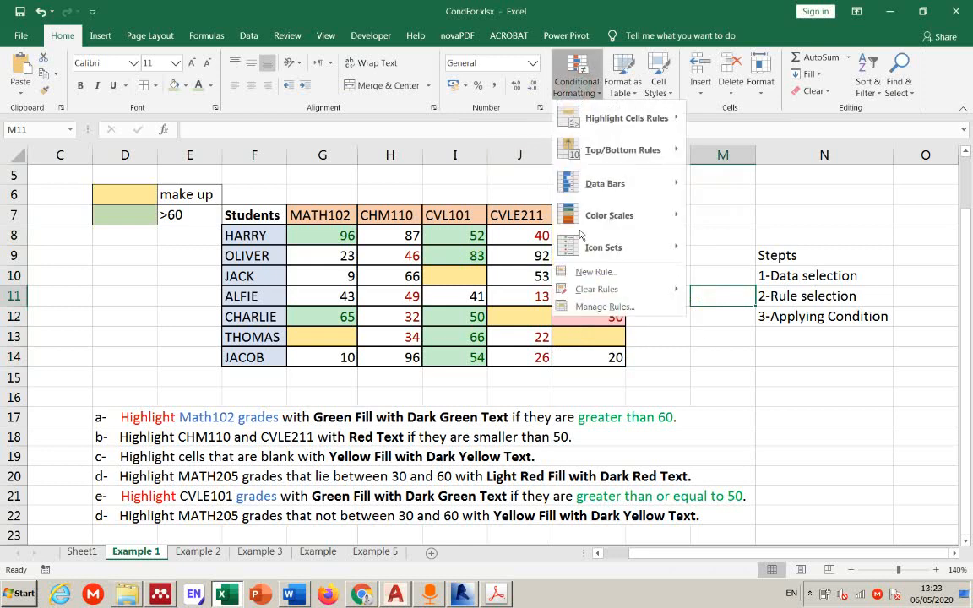
pyautogui.click(592, 307)
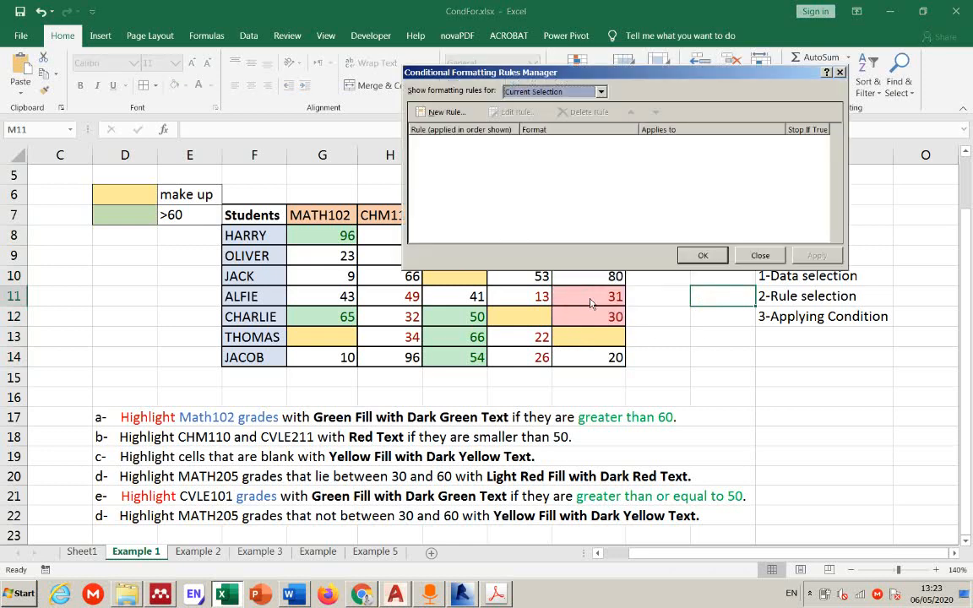
pyautogui.click(587, 92)
pyautogui.click(528, 119)
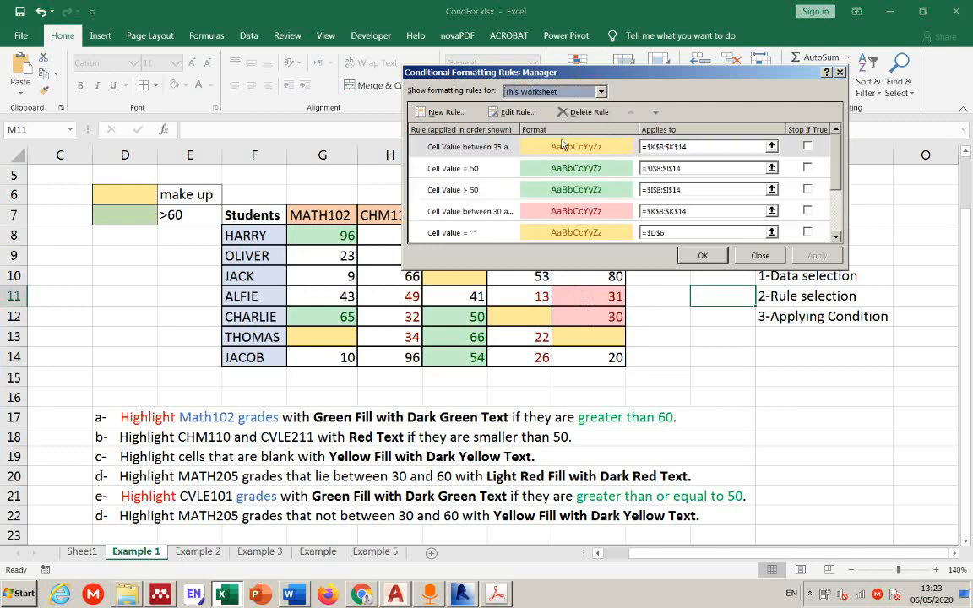
pyautogui.click(485, 146)
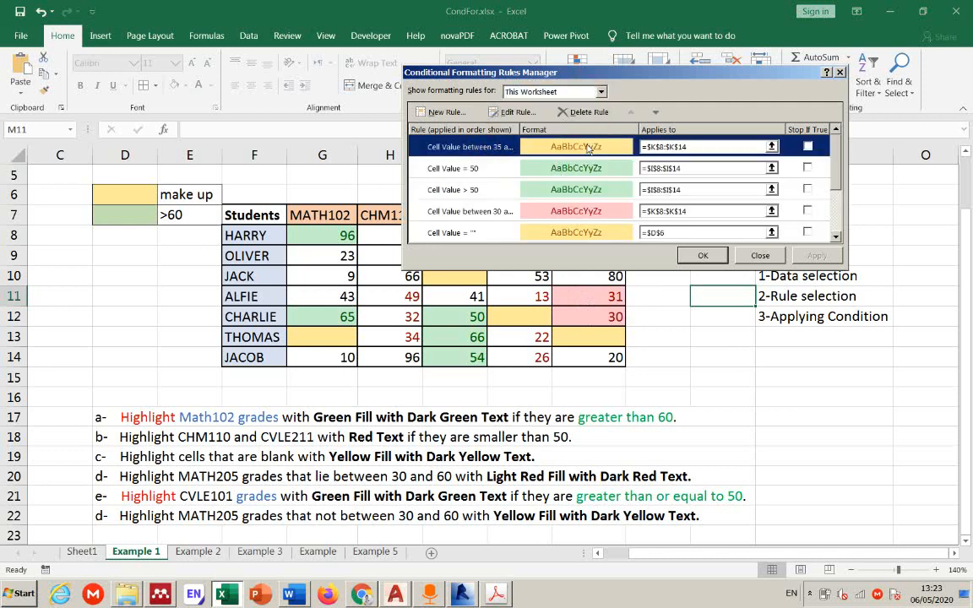
pyautogui.click(513, 119)
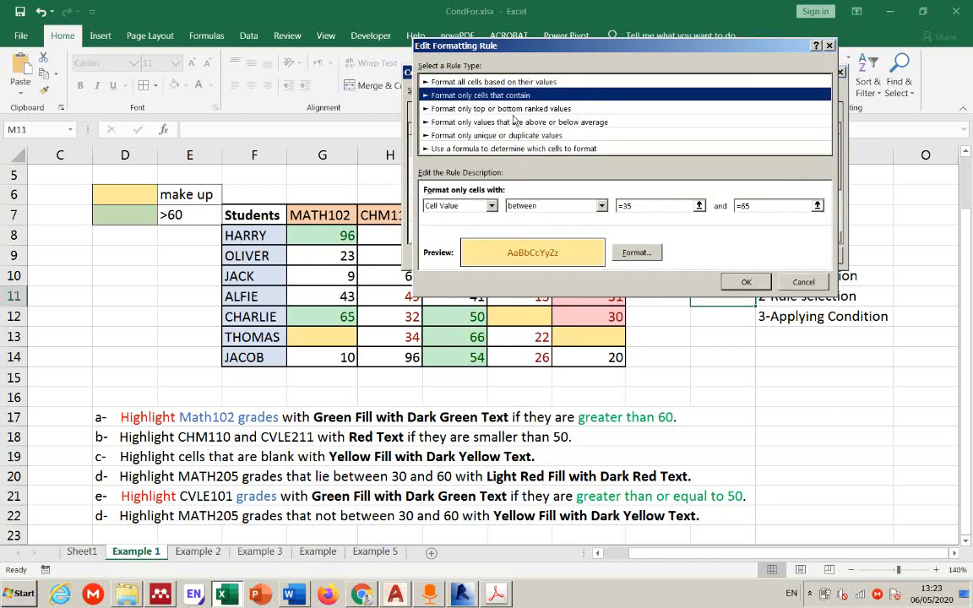
pyautogui.click(555, 205)
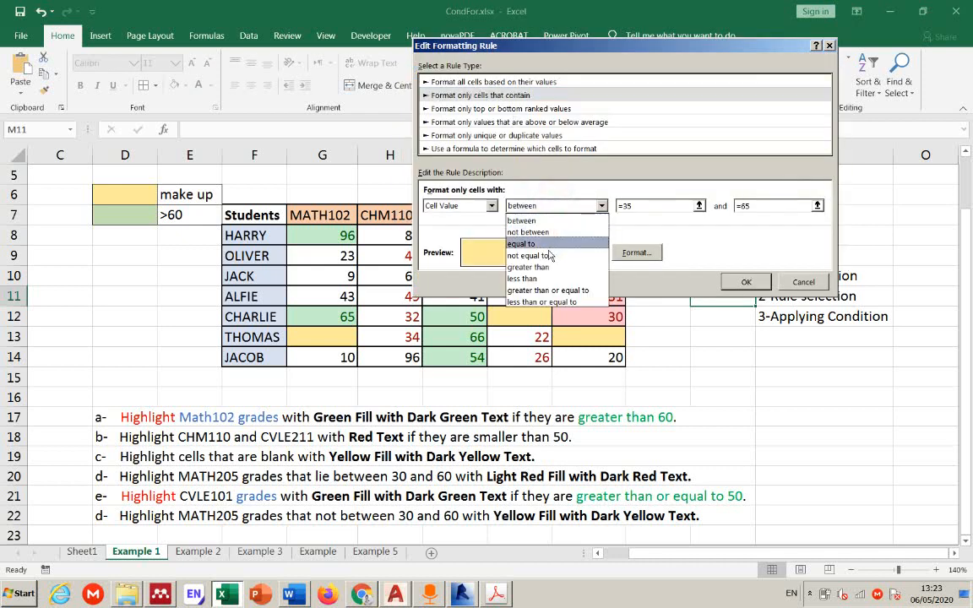
pyautogui.click(531, 233)
pyautogui.click(617, 208)
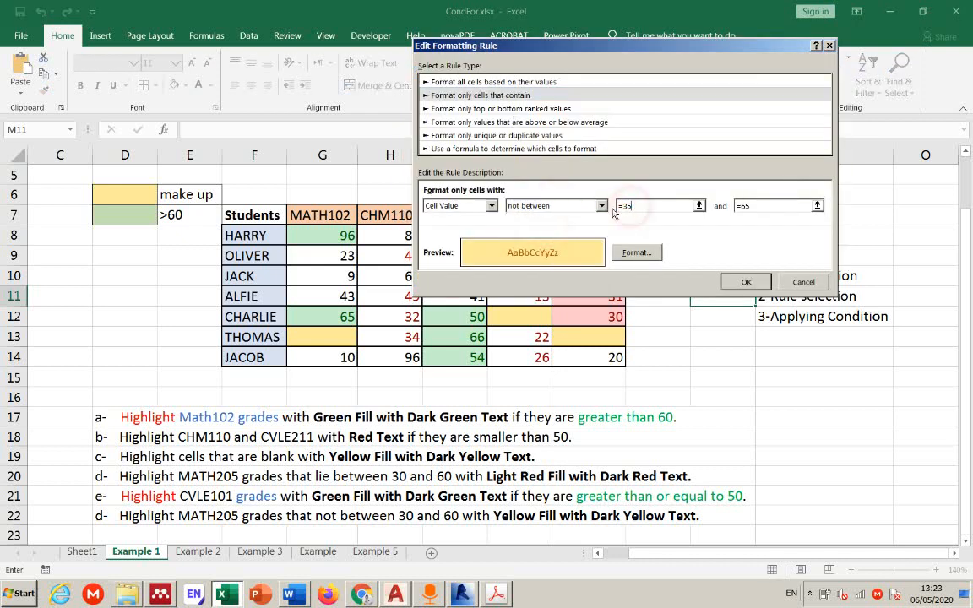
pyautogui.click(761, 206)
pyautogui.click(737, 282)
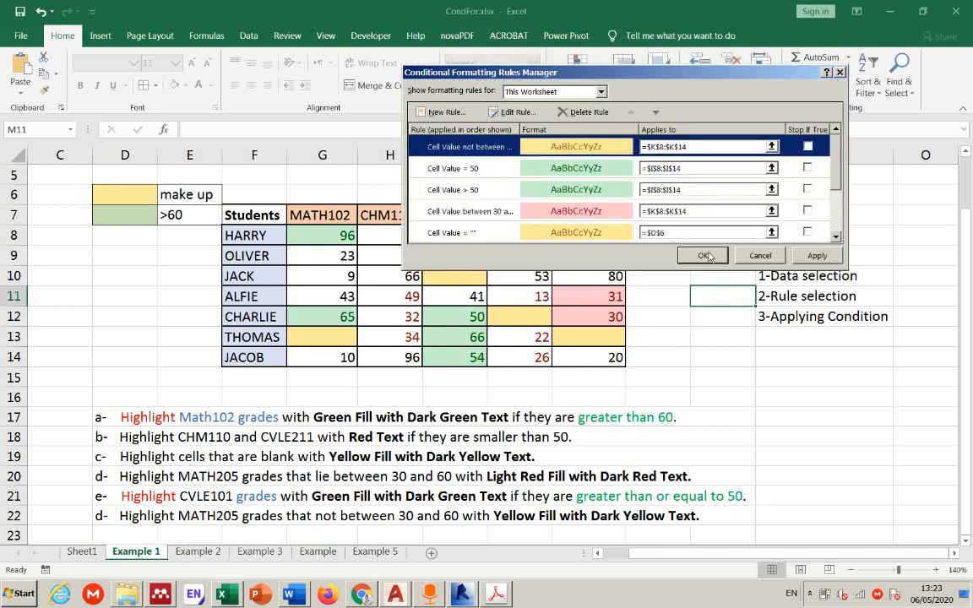
pyautogui.click(709, 256)
pyautogui.click(670, 363)
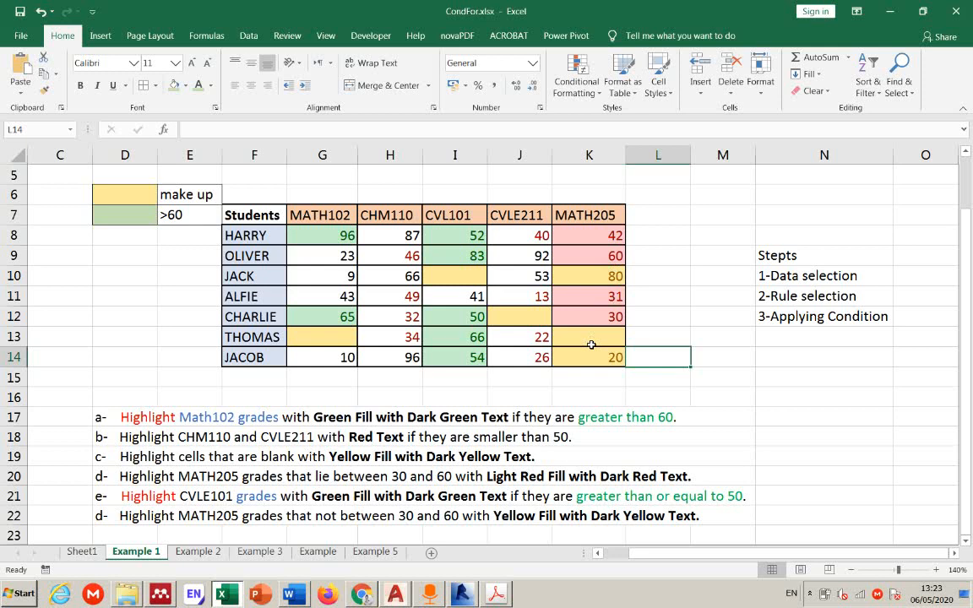
# - Test the MATH205 rules by setting cell K9 to 59, K12 to 29 and K13 to 54
pyautogui.click(587, 257)
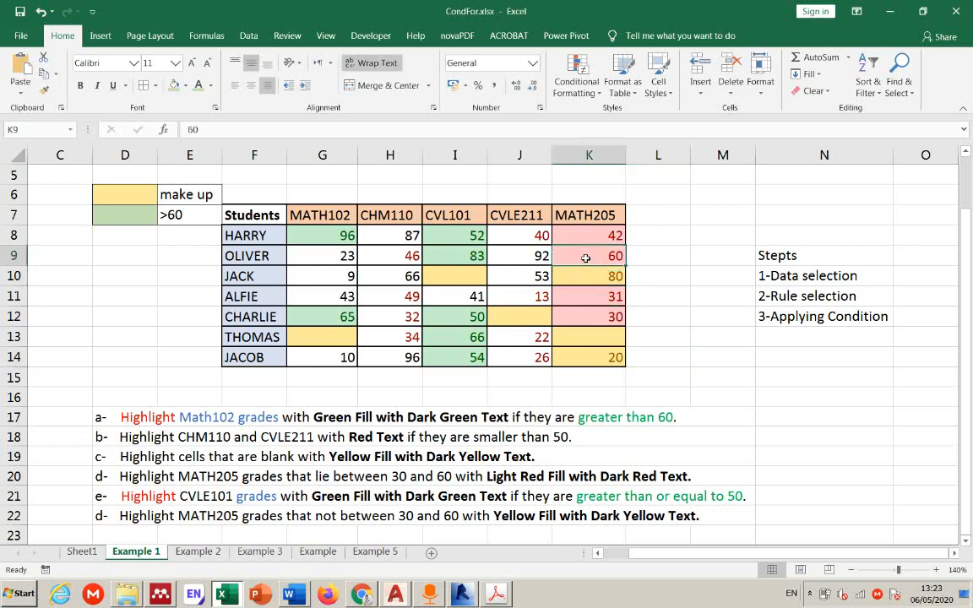
pyautogui.write('59')
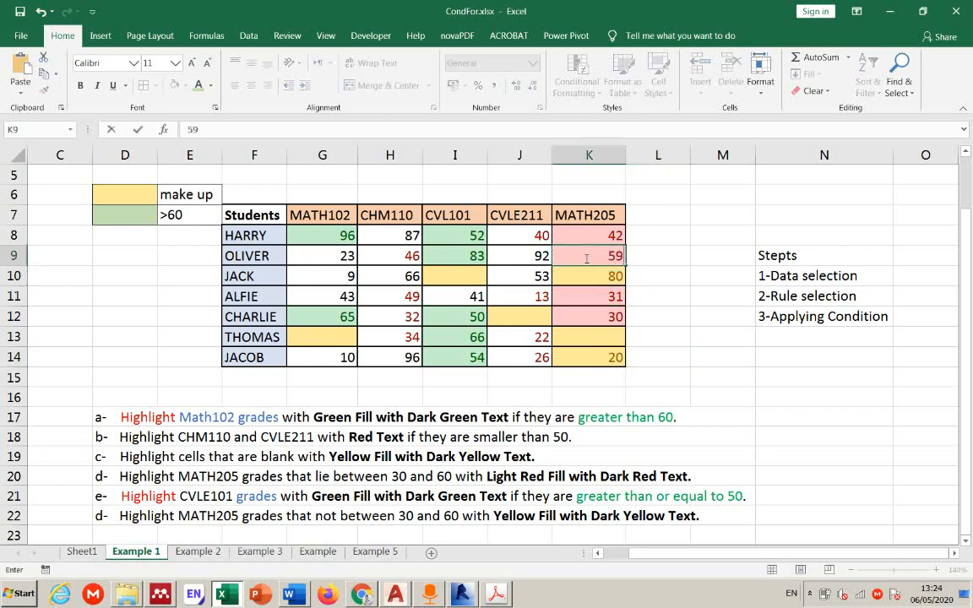
pyautogui.press('Return')
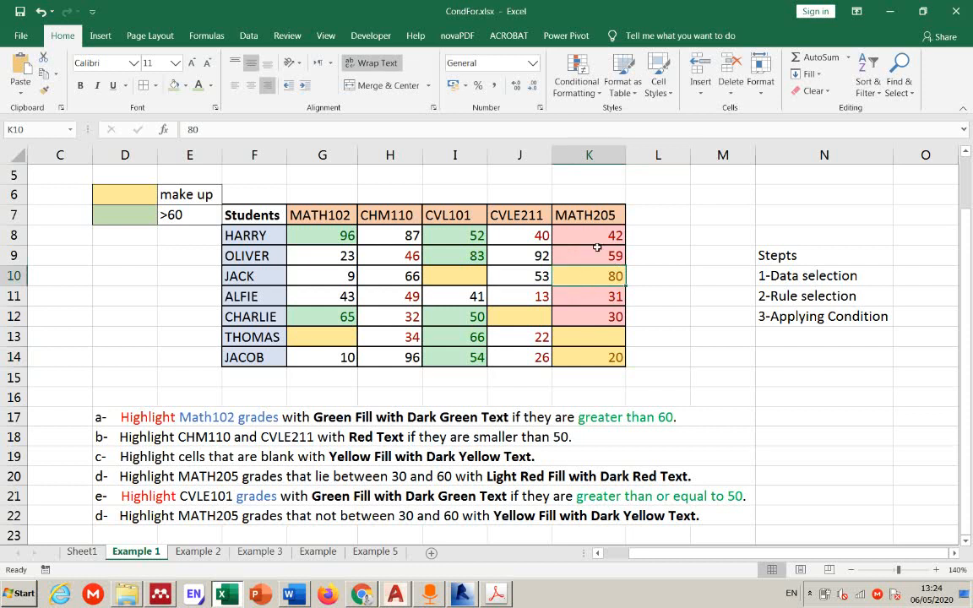
pyautogui.click(601, 314)
pyautogui.write('29')
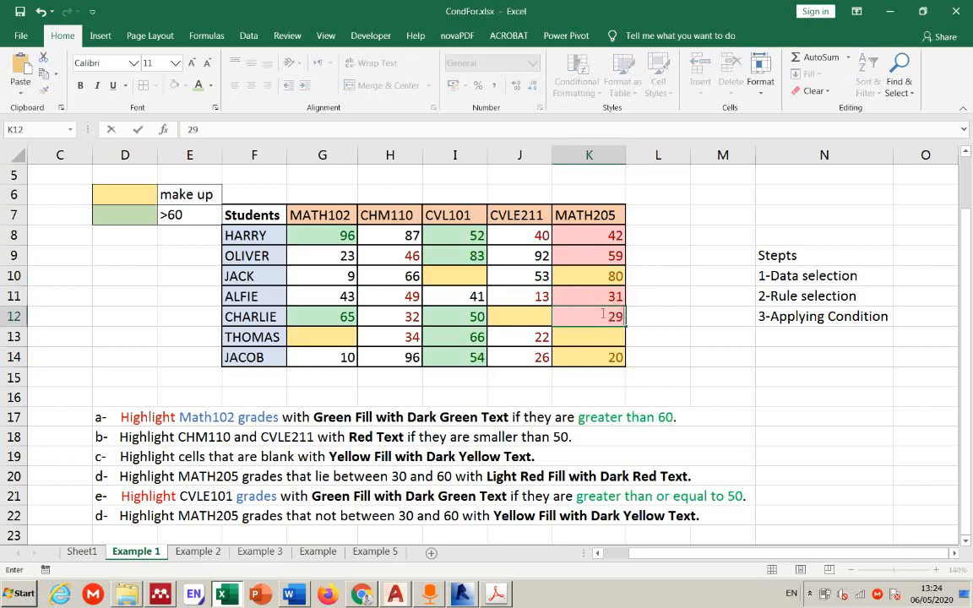
pyautogui.press('Return')
pyautogui.click(685, 376)
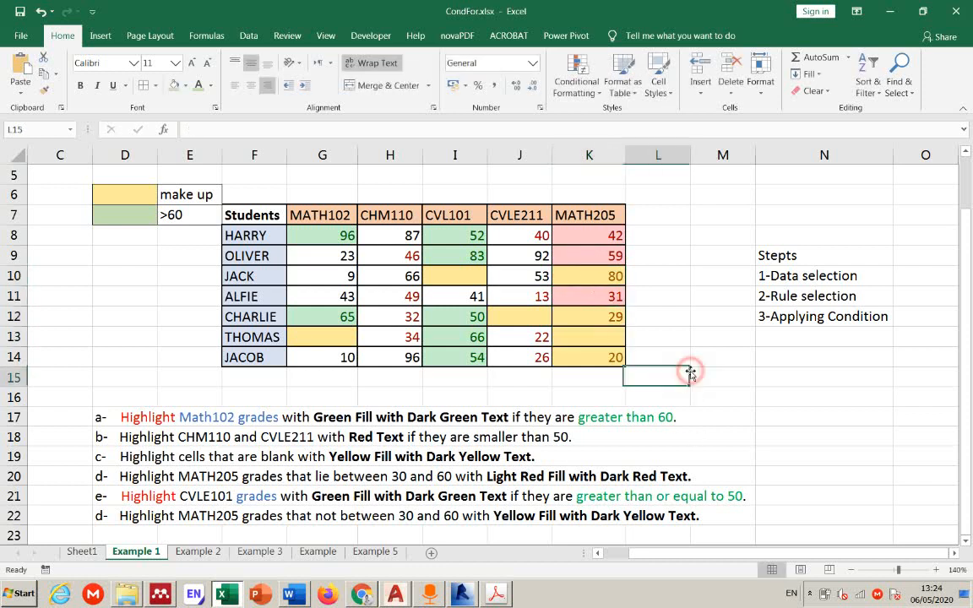
pyautogui.click(601, 334)
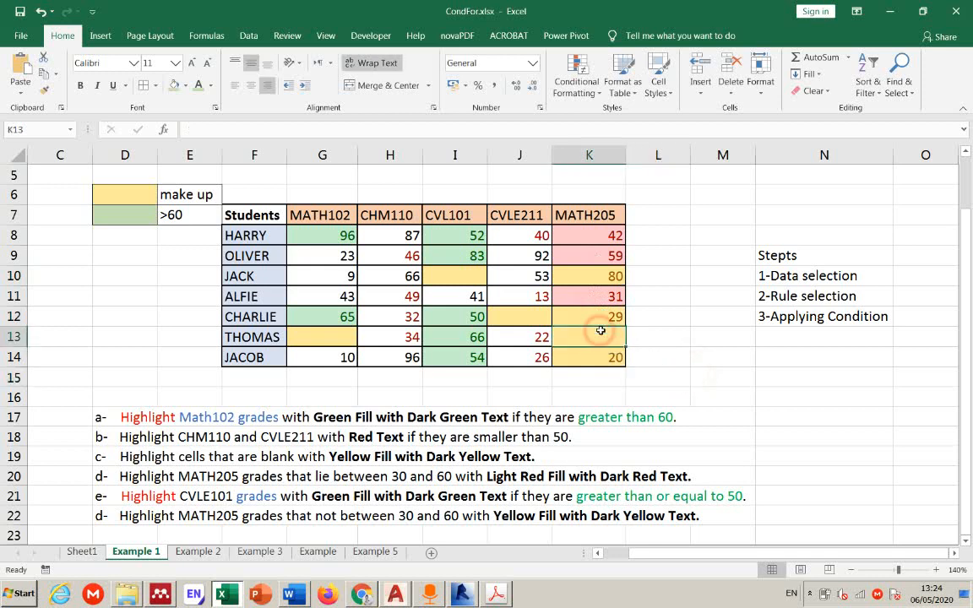
pyautogui.write('54')
pyautogui.press('Return')
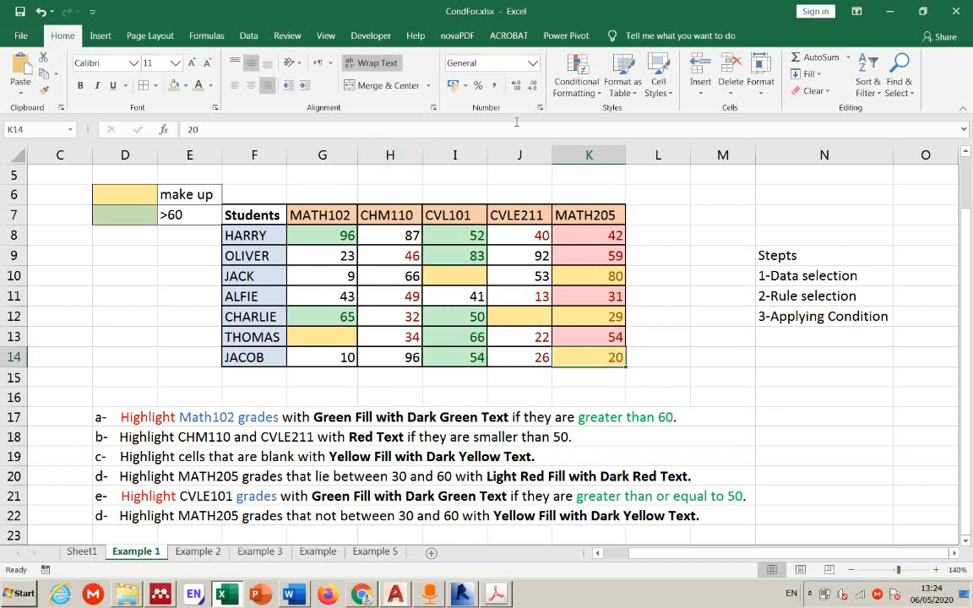
pyautogui.click(577, 88)
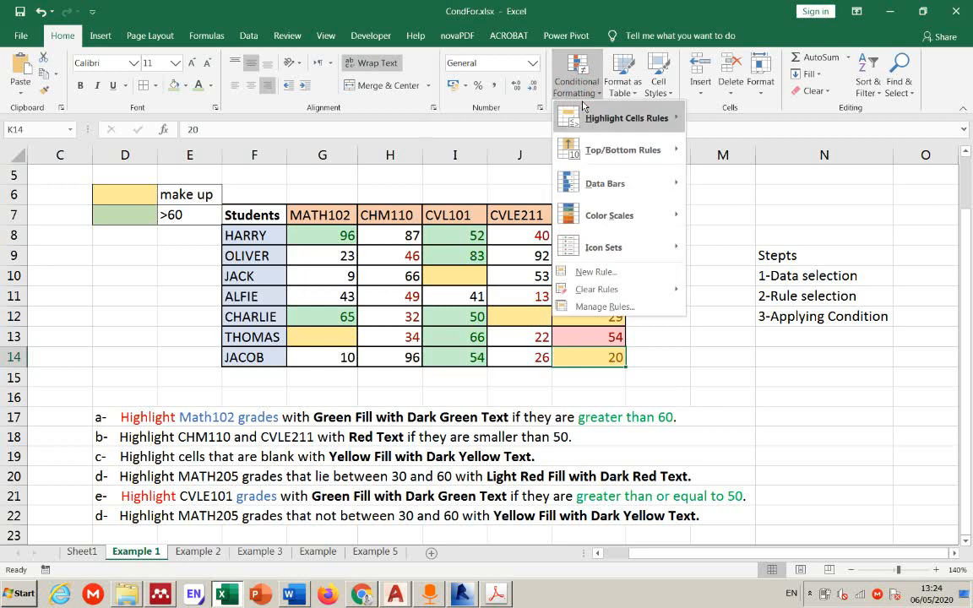
pyautogui.moveTo(583, 104)
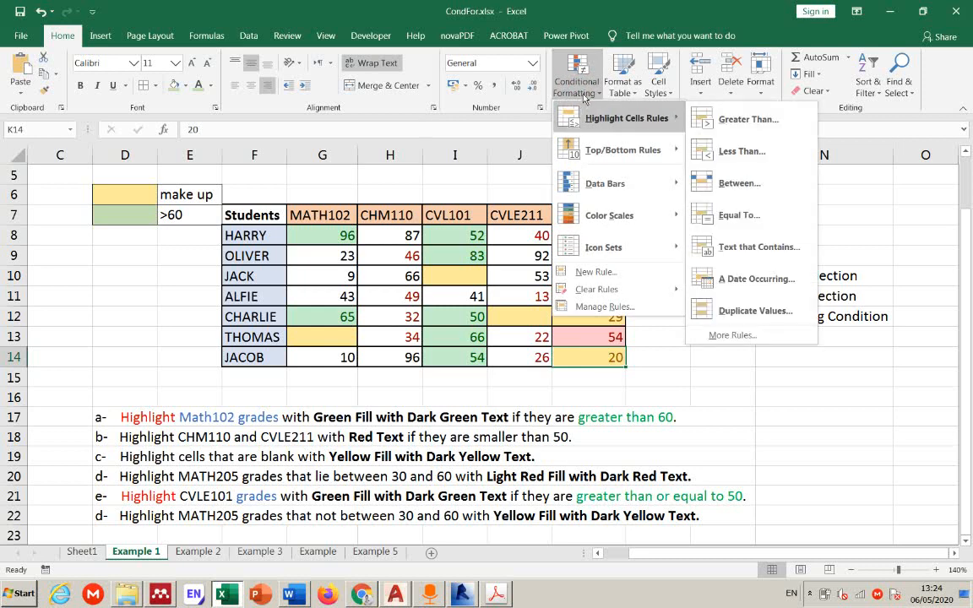
pyautogui.click(581, 93)
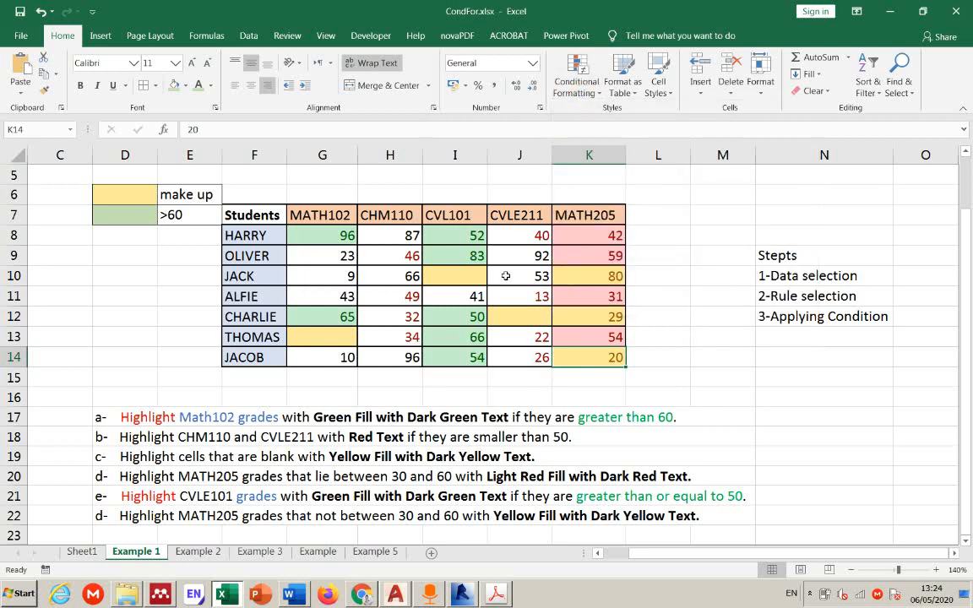
# - Delete the yellow blank-cell conditional formatting rule that applies to D6 from this worksheet's rules and confirm the removal
pyautogui.click(577, 83)
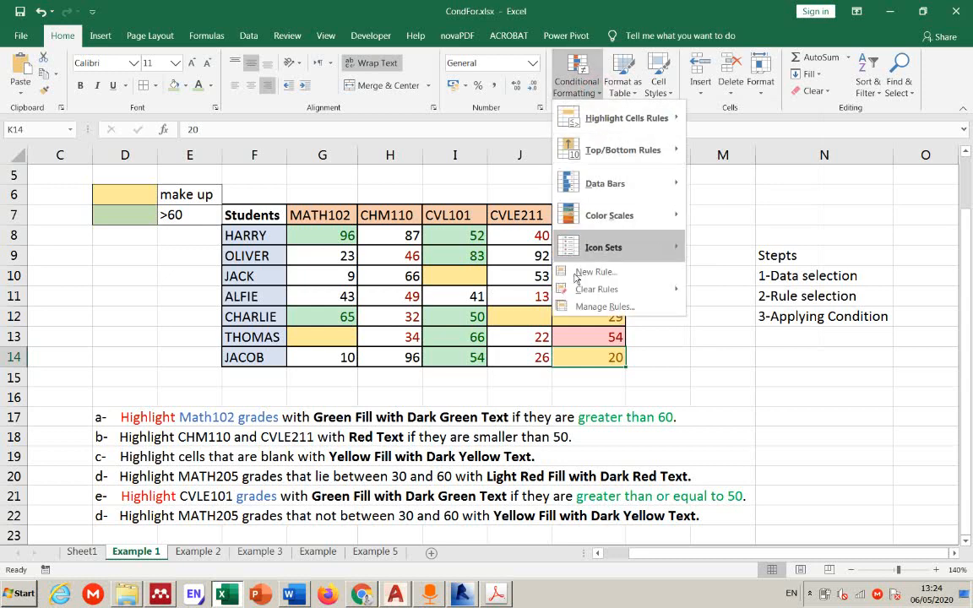
pyautogui.click(591, 306)
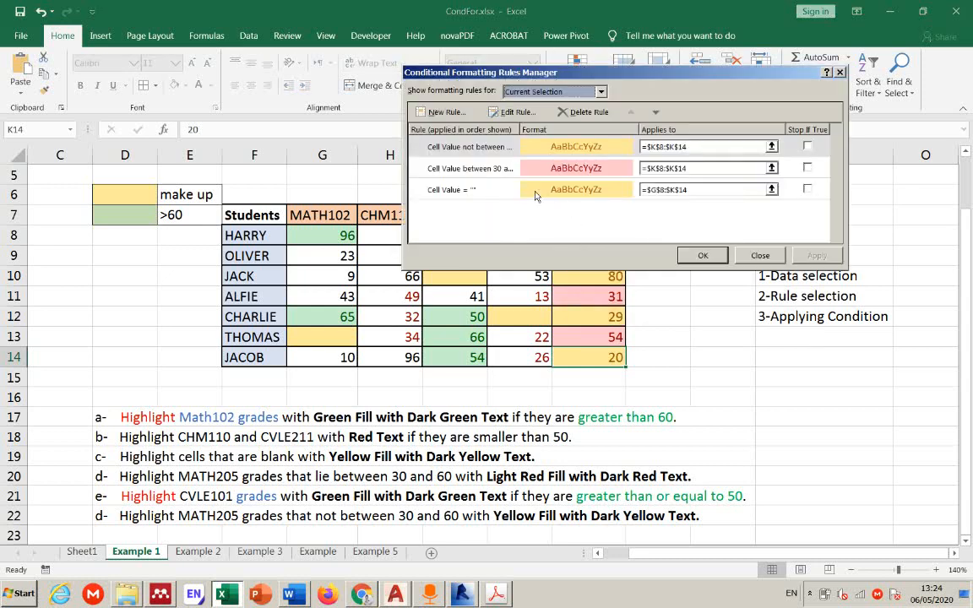
pyautogui.click(535, 191)
pyautogui.click(557, 93)
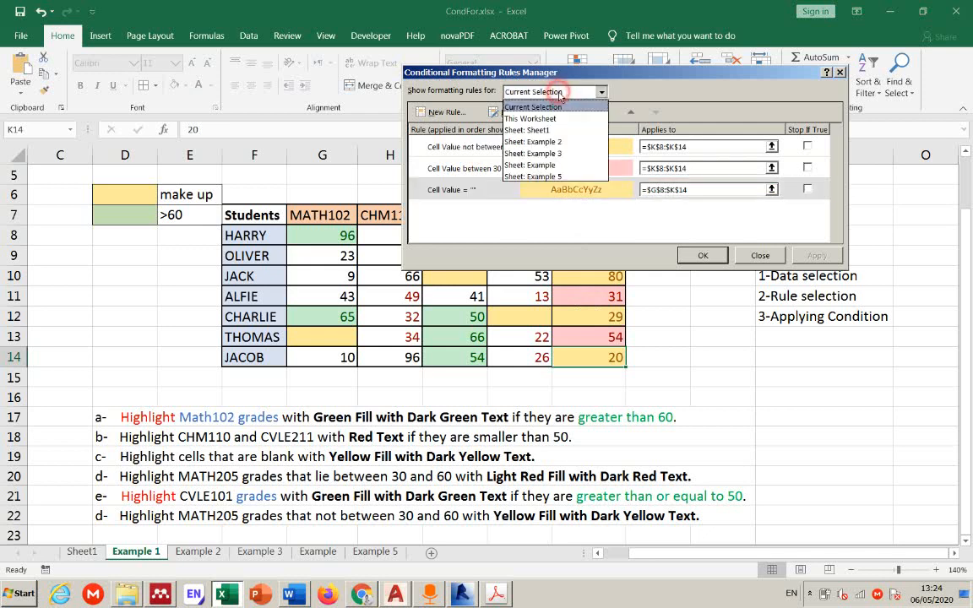
pyautogui.click(530, 119)
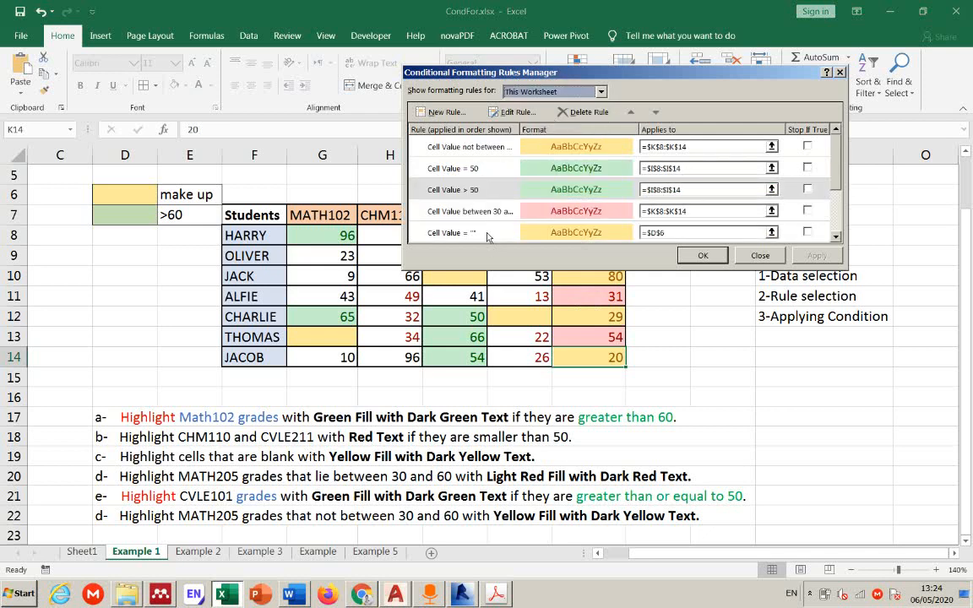
pyautogui.click(486, 233)
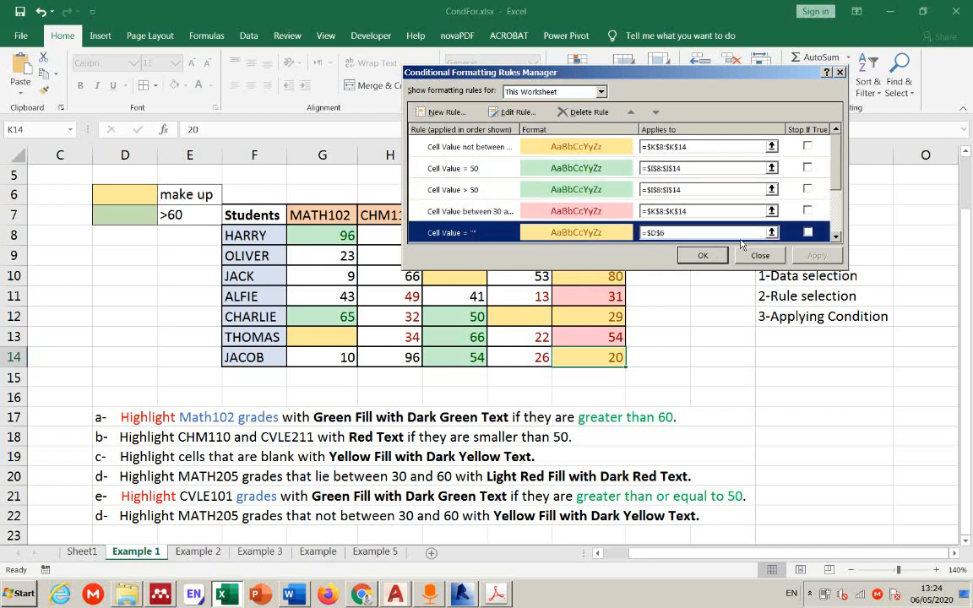
pyautogui.click(581, 116)
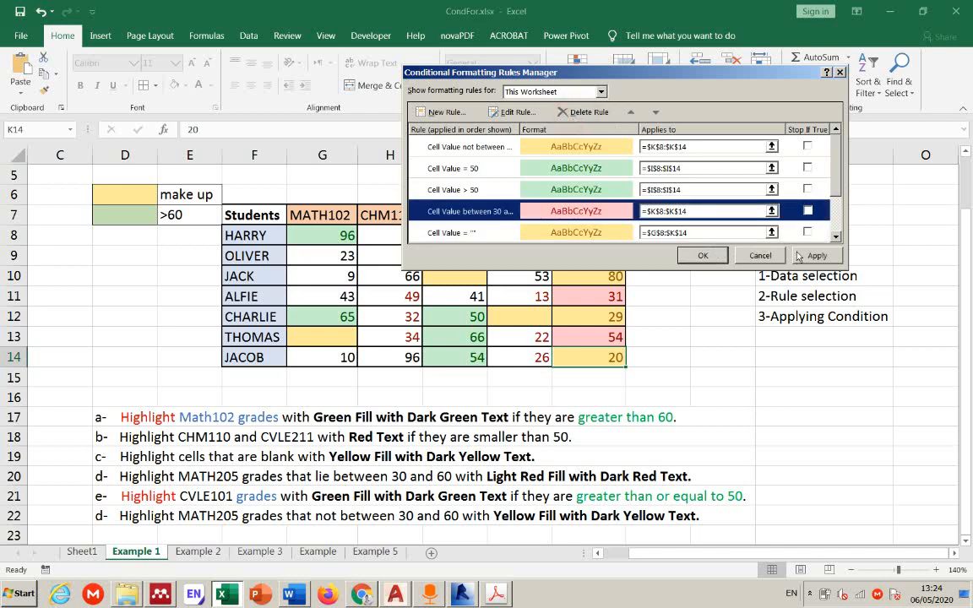
pyautogui.click(716, 259)
pyautogui.click(717, 260)
pyautogui.click(699, 364)
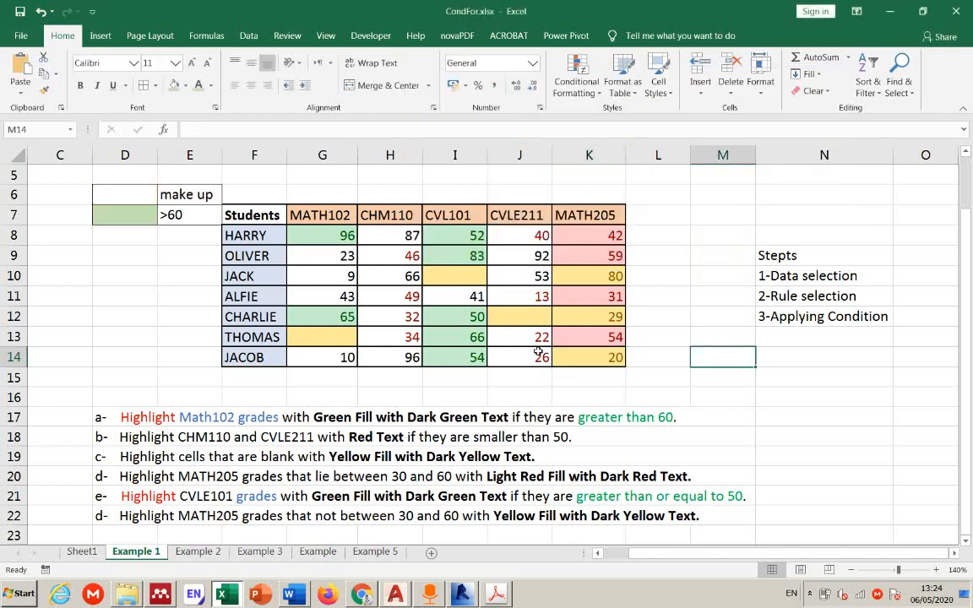
# - Delete the yellow blank-cell conditional formatting rule that applies to G8:K14 from this worksheet's rules and confirm the removal
pyautogui.click(577, 77)
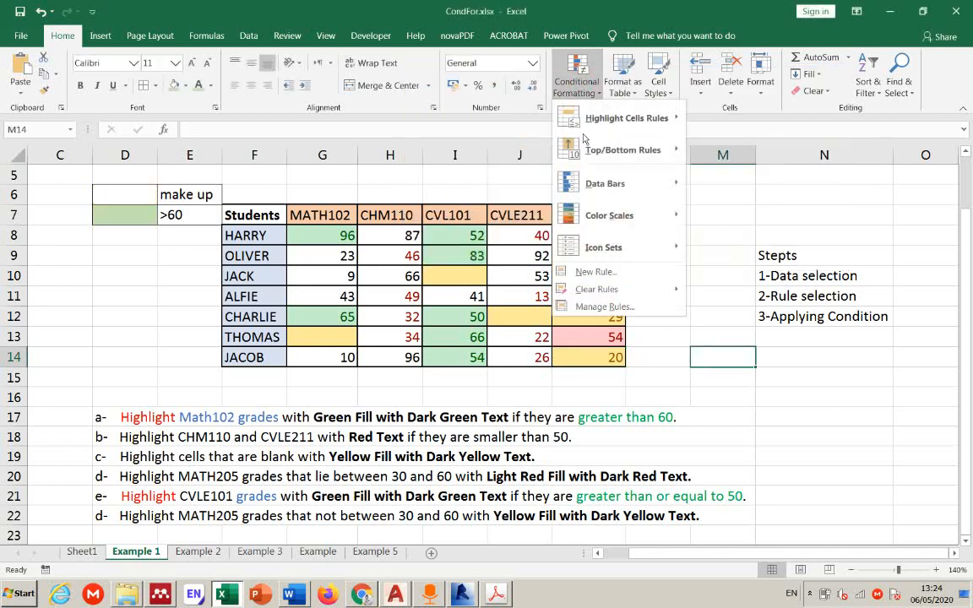
pyautogui.click(603, 309)
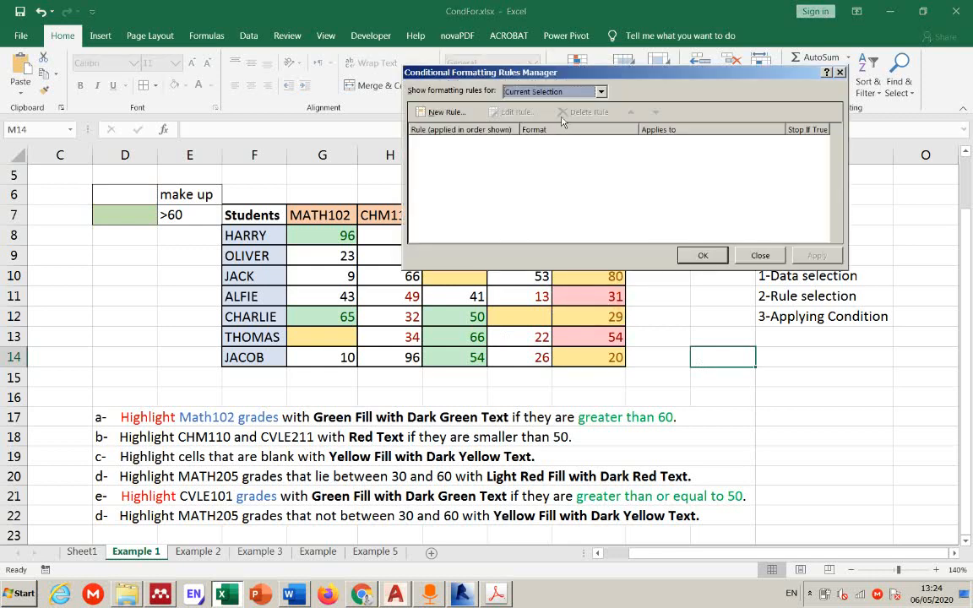
pyautogui.click(558, 93)
pyautogui.click(532, 106)
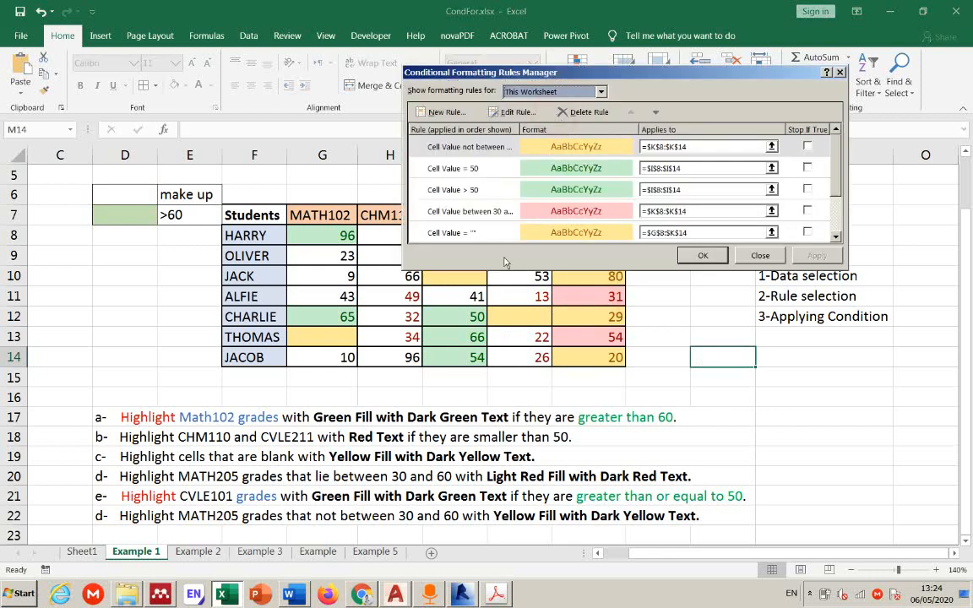
pyautogui.click(480, 233)
pyautogui.click(562, 112)
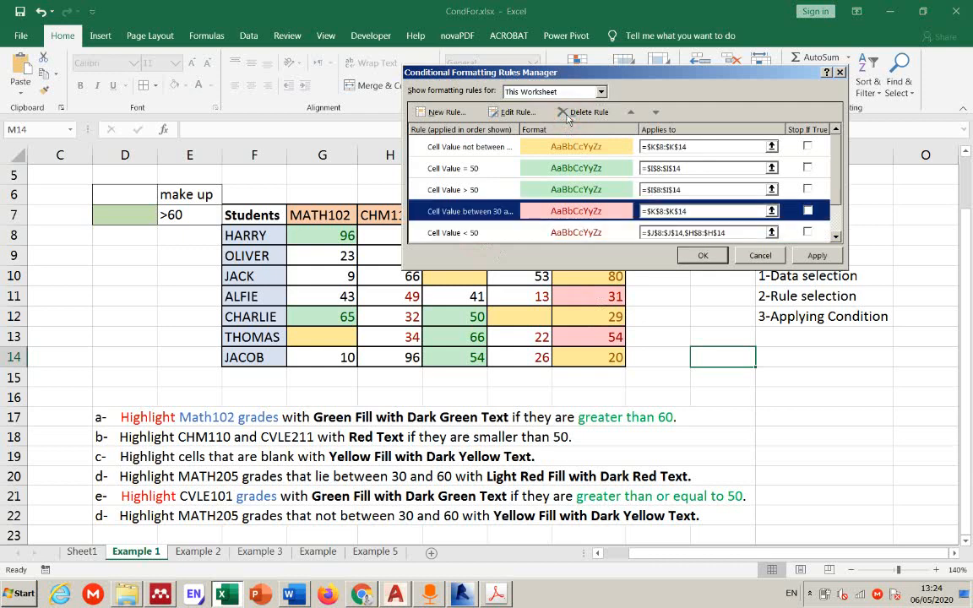
pyautogui.click(690, 256)
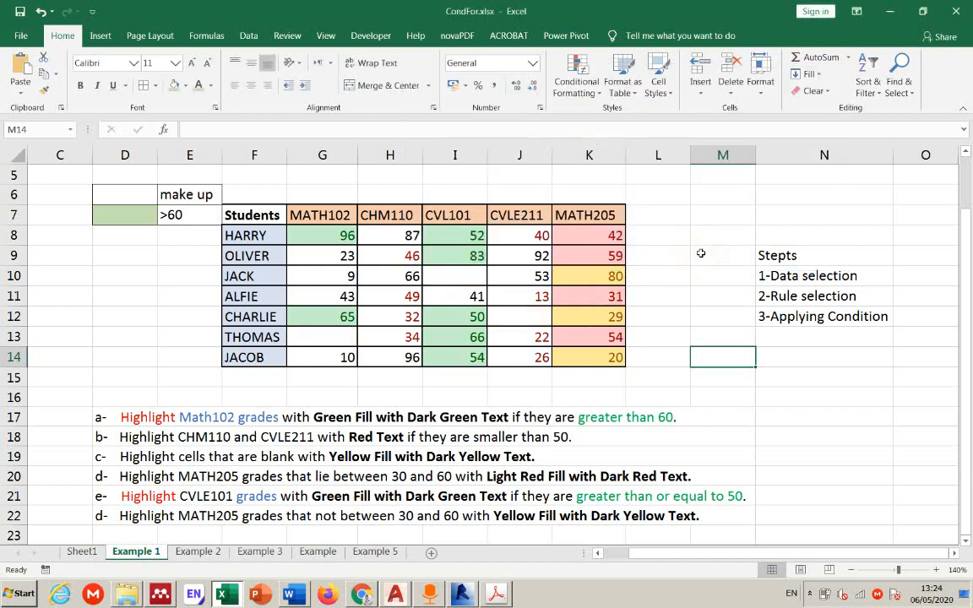
# - Select the list of conditional formatting steps in N9:N12 to go over it
pyautogui.click(700, 276)
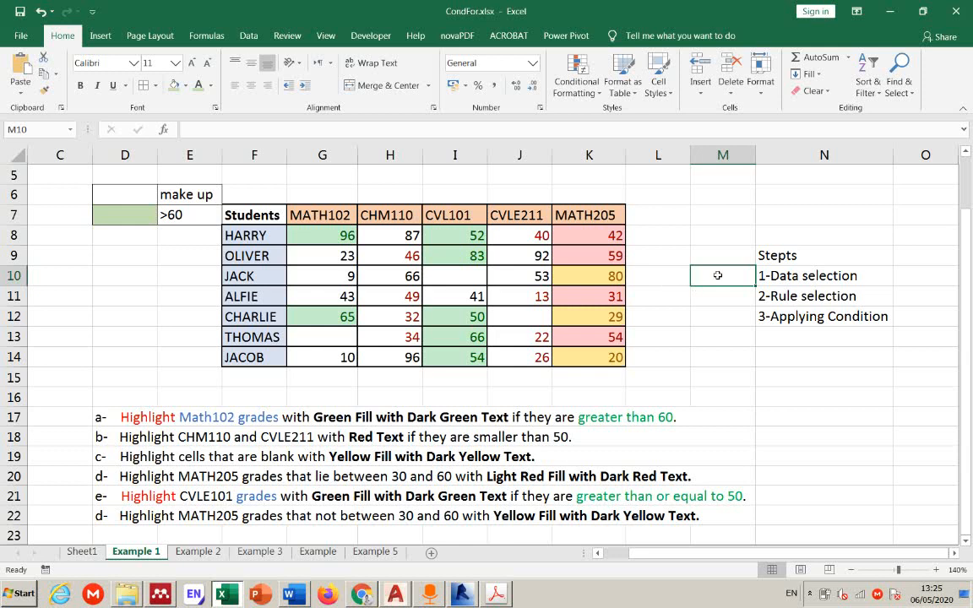
pyautogui.moveTo(767, 255); pyautogui.dragTo(765, 312)
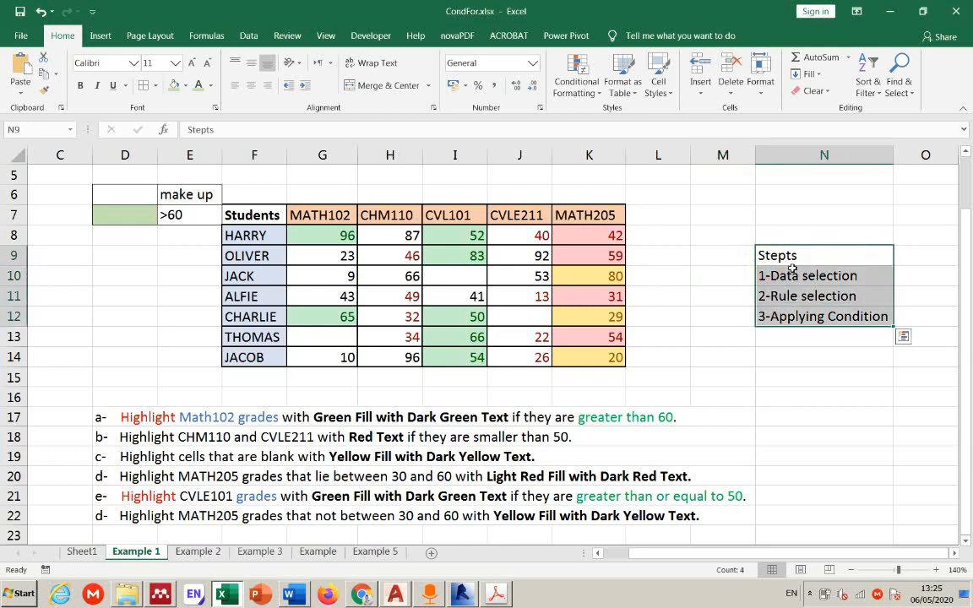